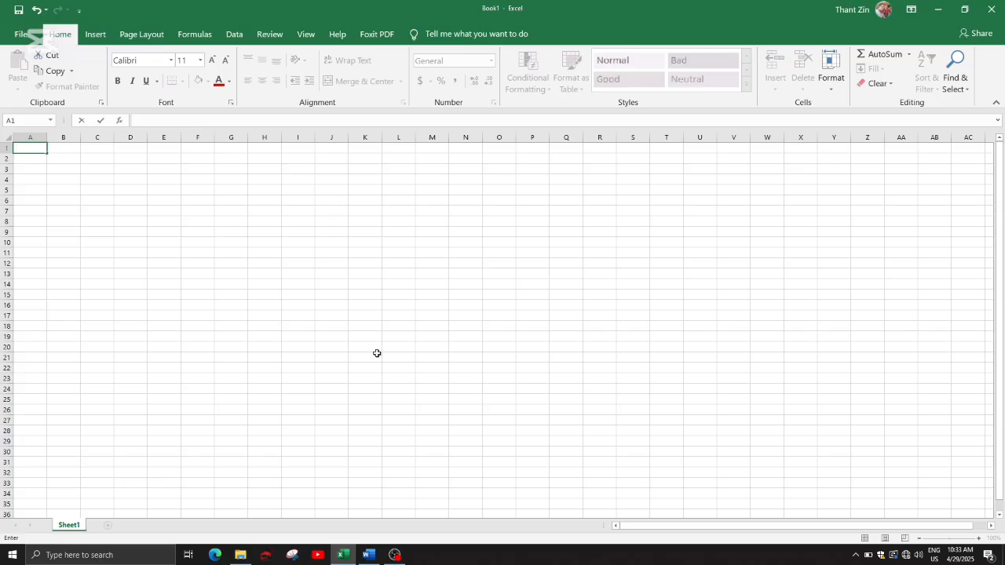
# Switch to the blank Word document and enter "Detail Measurement" as the first line.
pyautogui.click(368, 555)
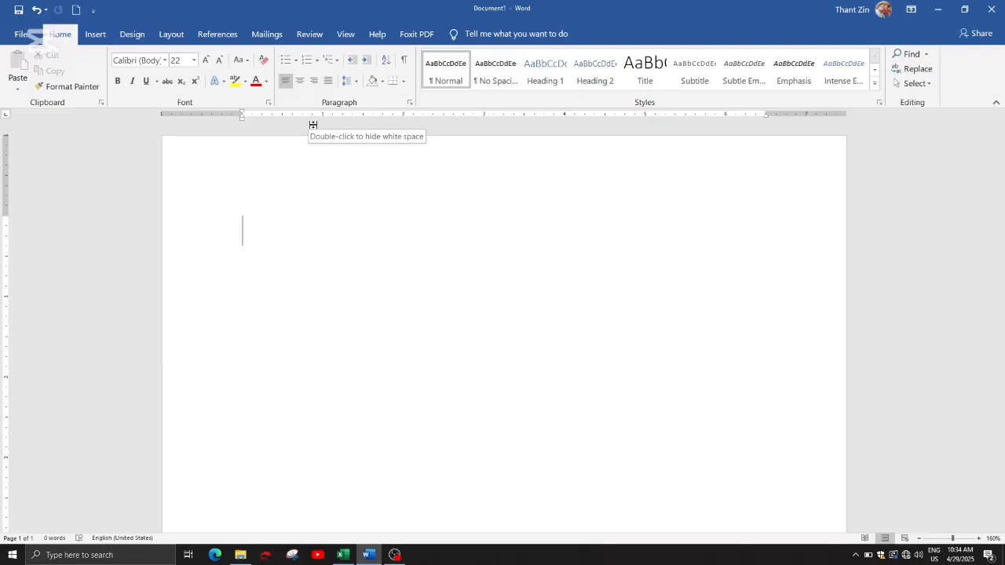
pyautogui.write('D')
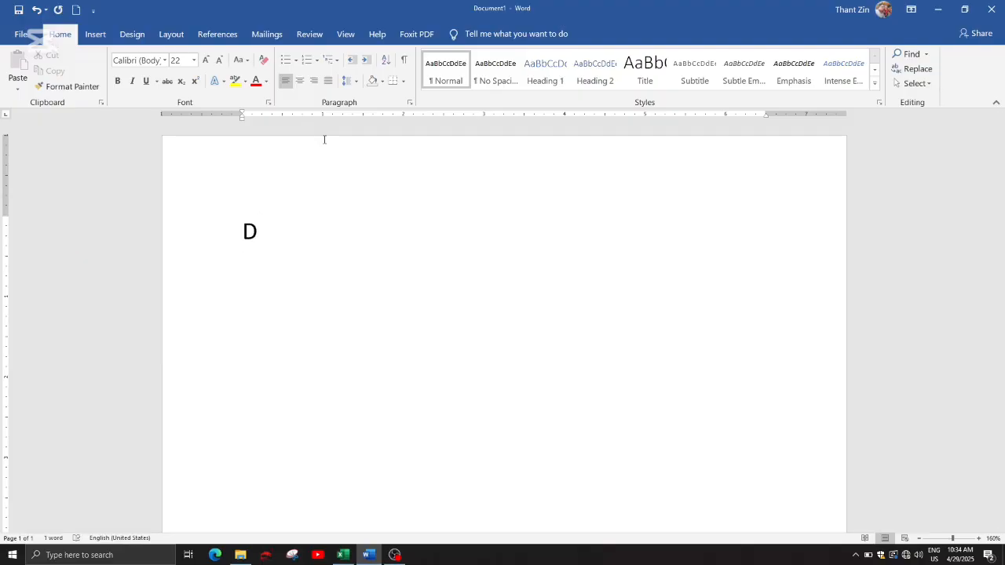
pyautogui.write('etail Meas')
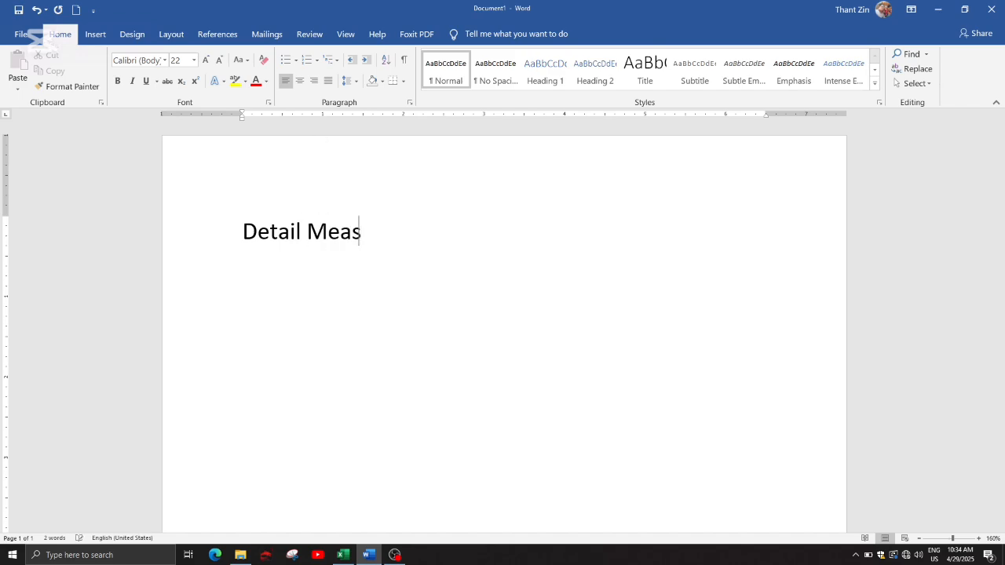
pyautogui.write('uremen')
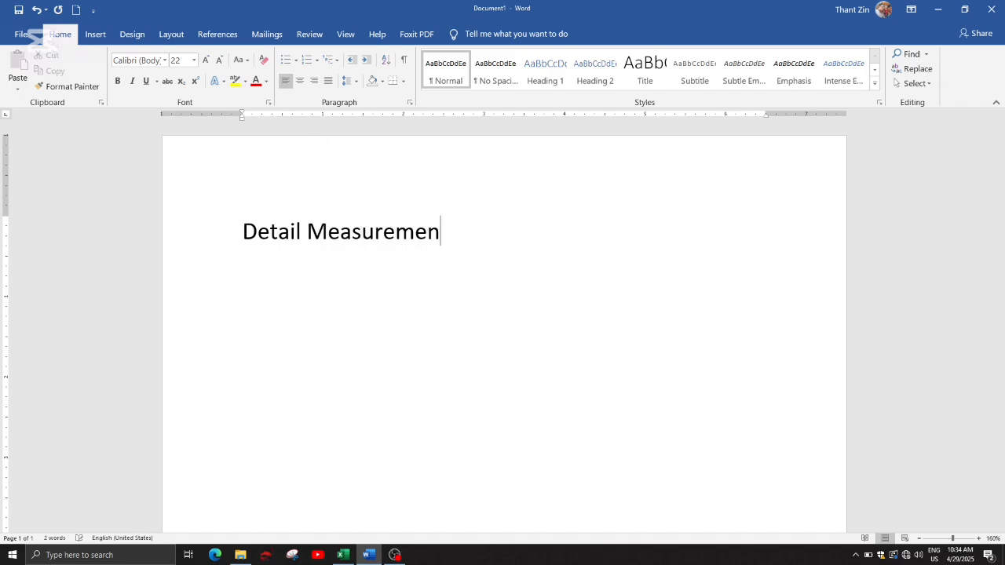
pyautogui.write('t')
pyautogui.press('Return')
pyautogui.press('BackSpace')
pyautogui.press('Return')
# Enter "Builder Estimate" as the second line of the list.
pyautogui.write('Build')
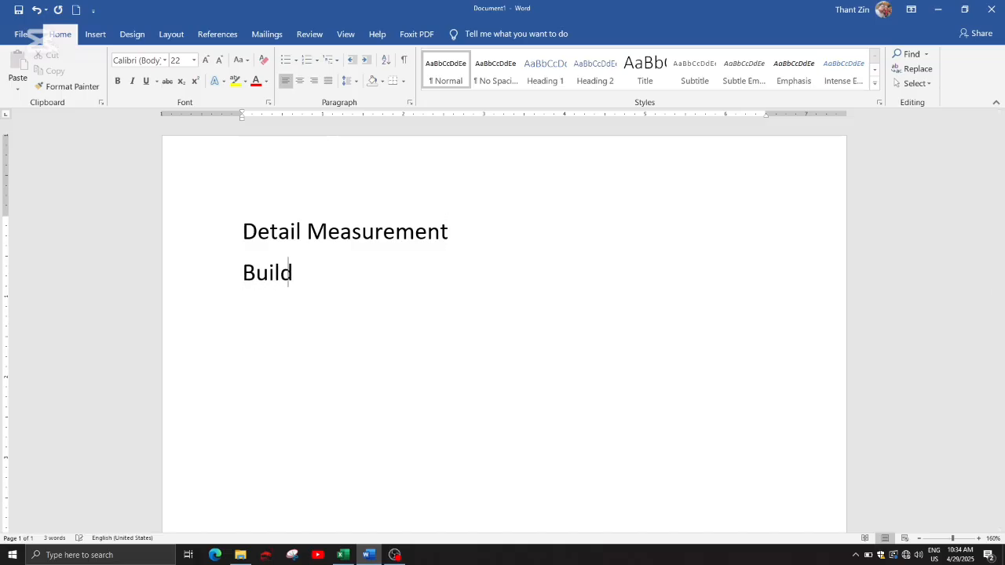
pyautogui.write('er Est')
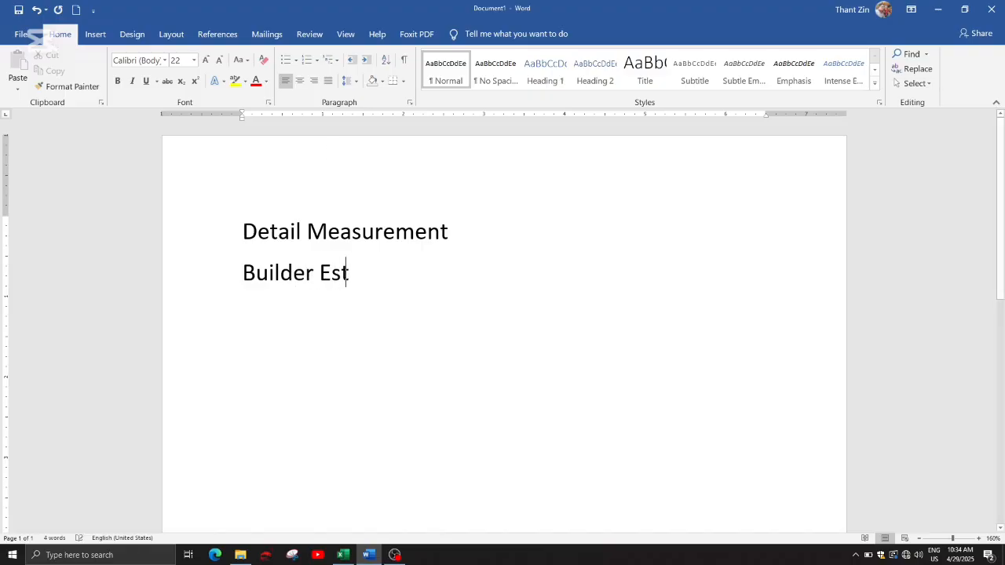
pyautogui.write('imat')
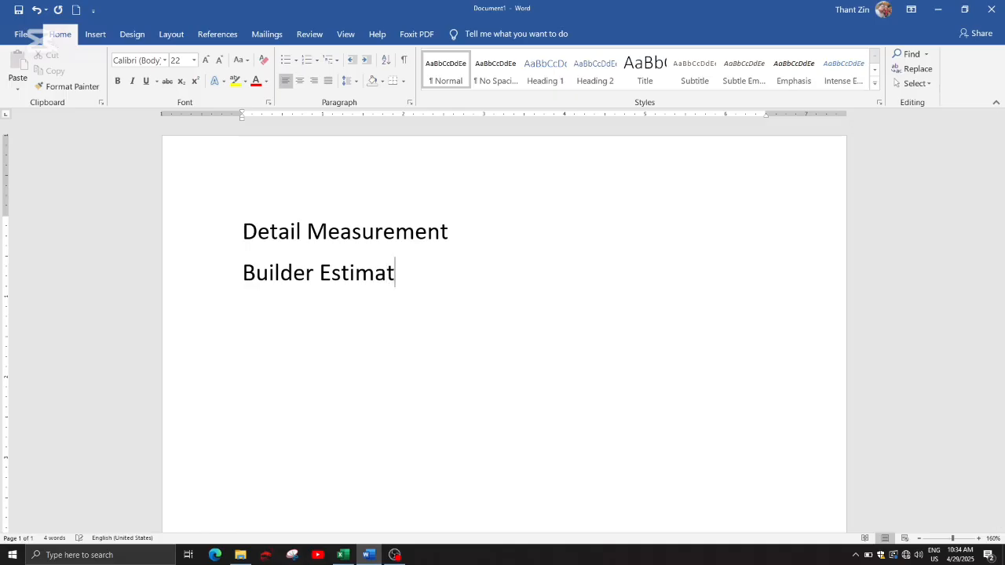
pyautogui.write('e')
pyautogui.press('Return')
# Enter "Abstract of cost" as the third line of the list.
pyautogui.write('Abstra')
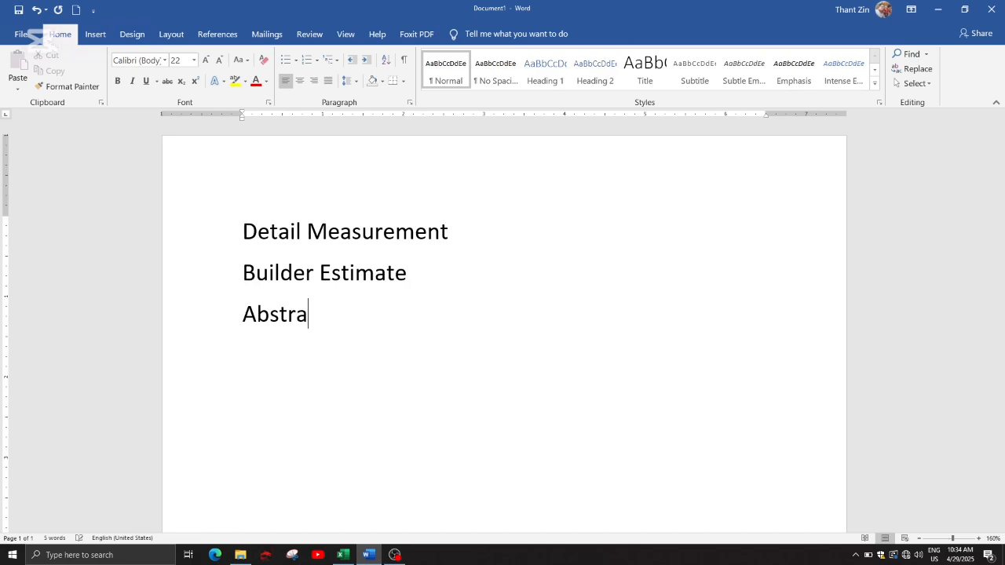
pyautogui.write('ct of con')
pyautogui.press('BackSpace')
pyautogui.write('s')
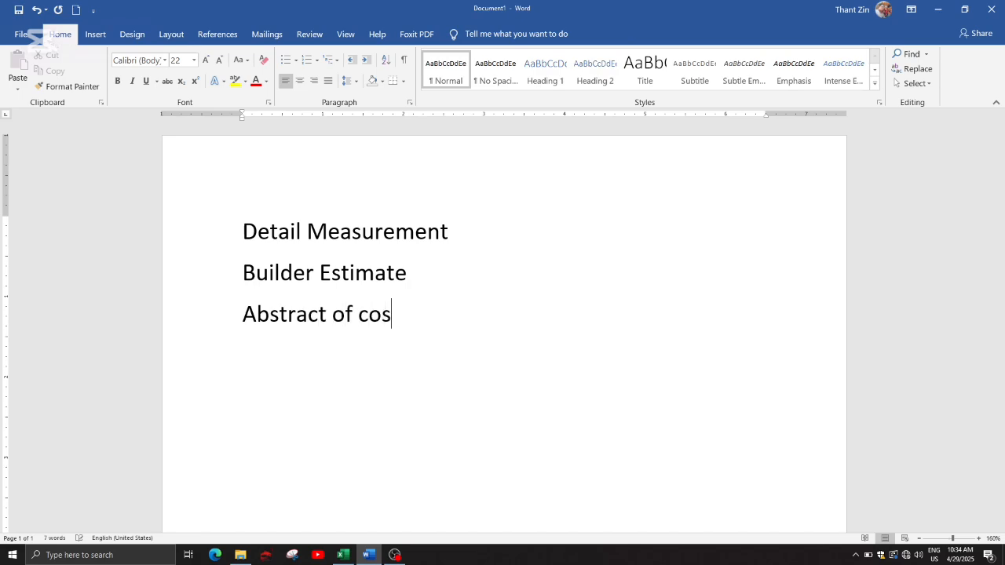
pyautogui.write('ure')
pyautogui.press('BackSpace')
pyautogui.write('t')
pyautogui.press('Return')
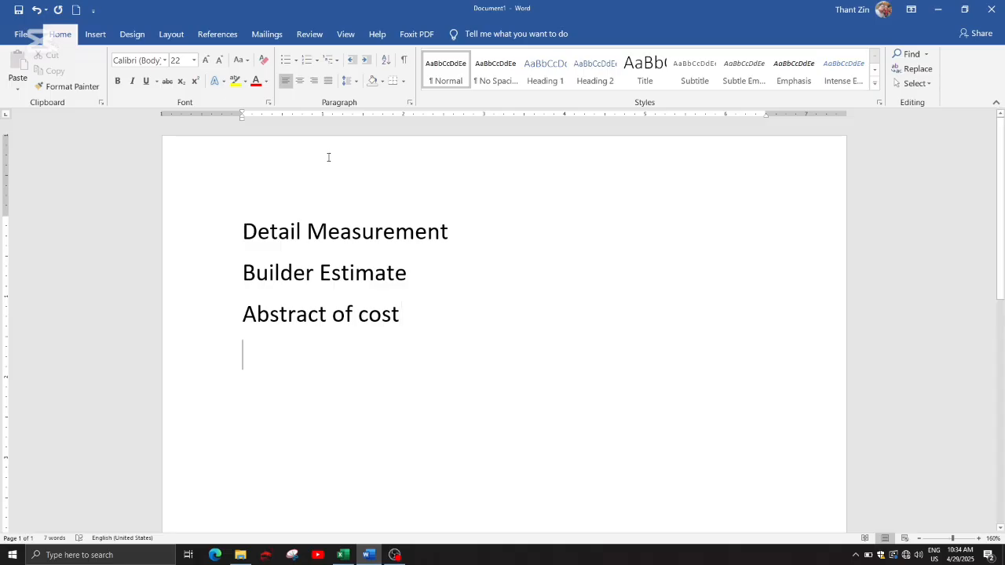
# Enter "Bill of Quantity" as the fourth line and start a new empty line below it.
pyautogui.write('Bill ')
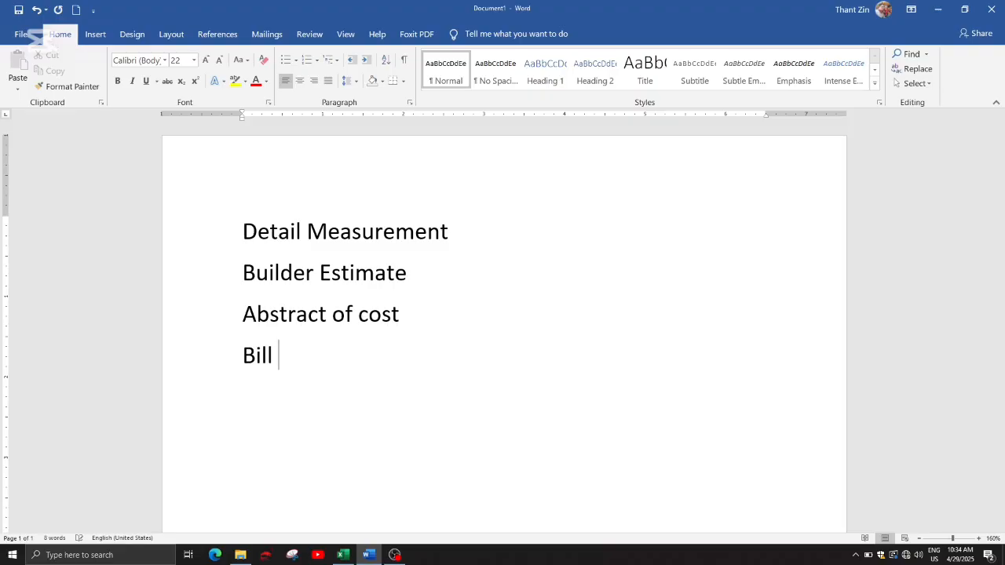
pyautogui.write('of ')
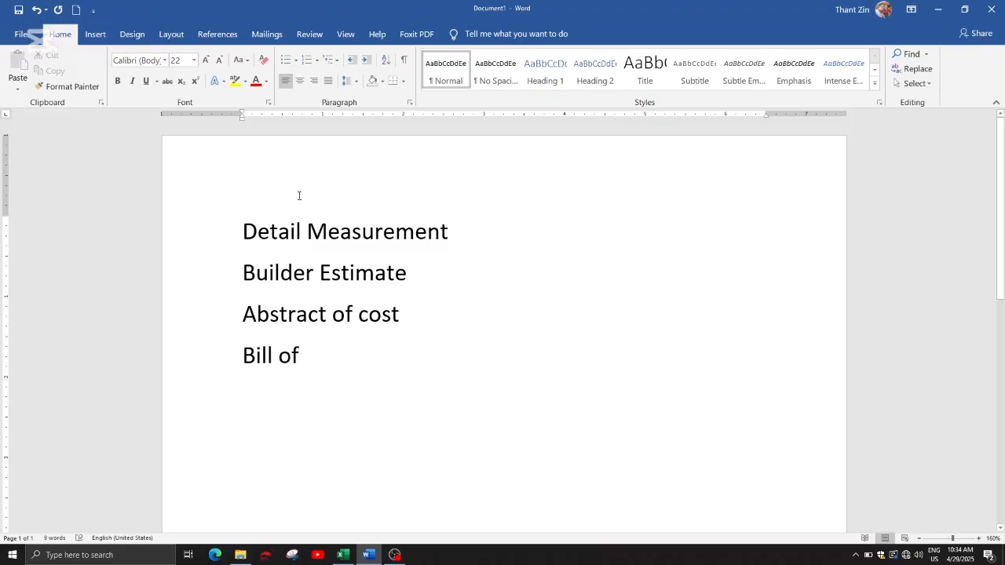
pyautogui.write('Quan')
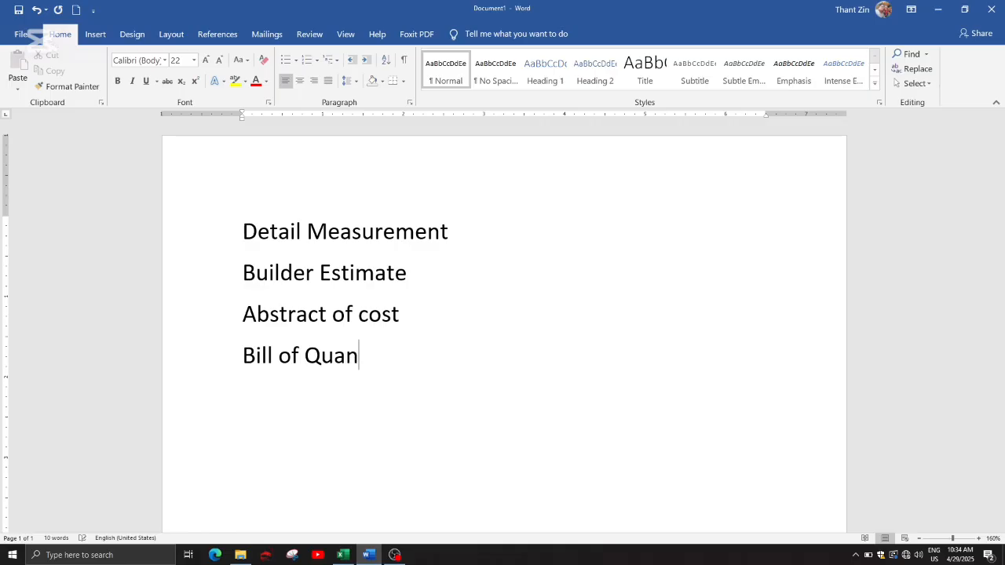
pyautogui.write('tity')
pyautogui.press('Return')
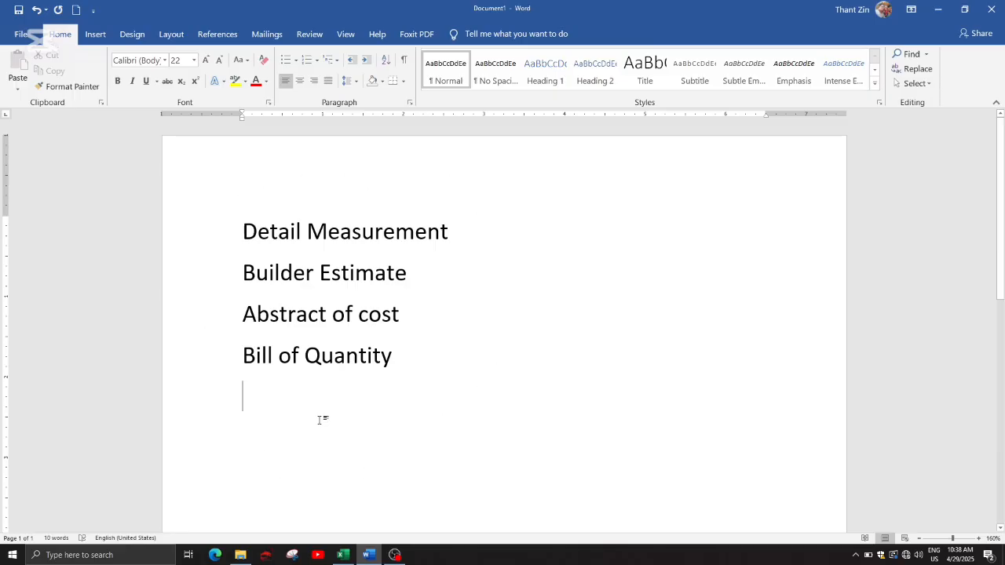
# Minimize the Excel and Word windows to show the desktop.
pyautogui.click(344, 554)
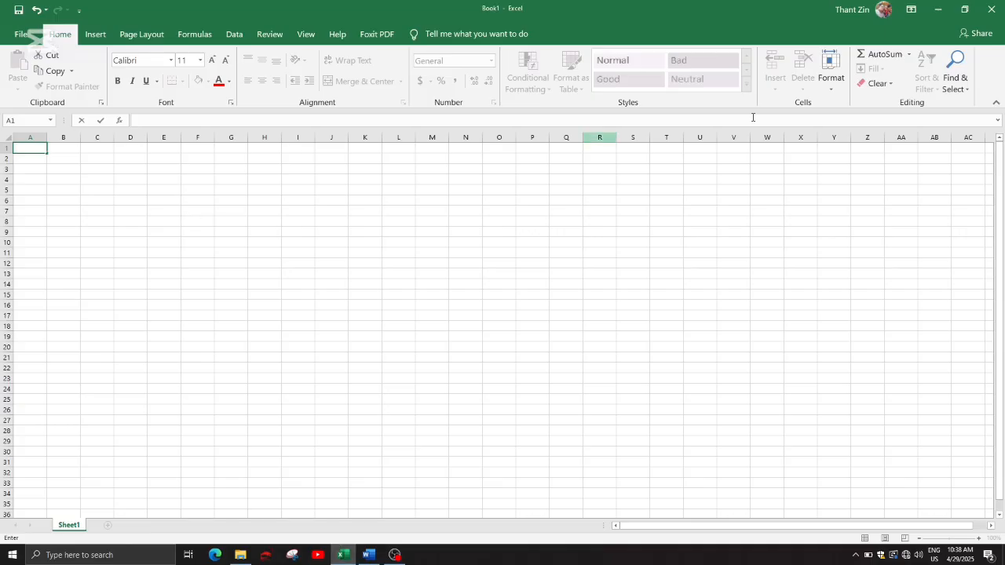
pyautogui.click(938, 9)
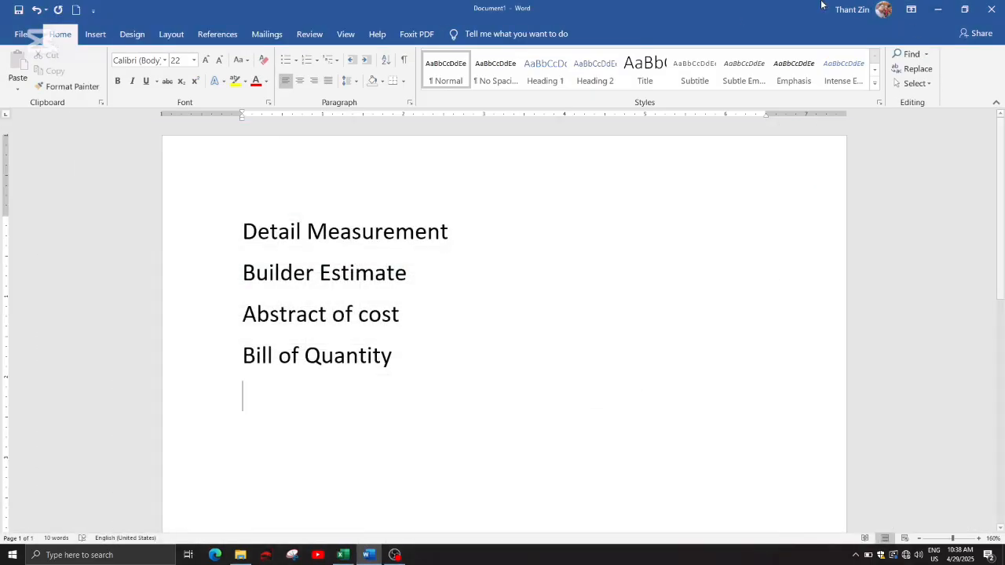
pyautogui.click(939, 10)
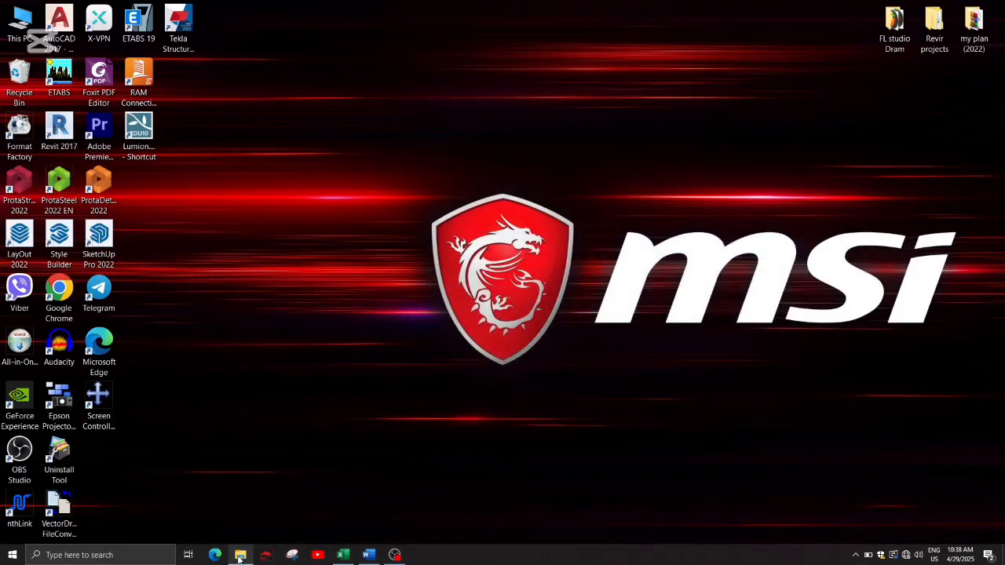
# Switch to File Explorer and open the TZ folder on the Data (D:) drive.
pyautogui.click(239, 556)
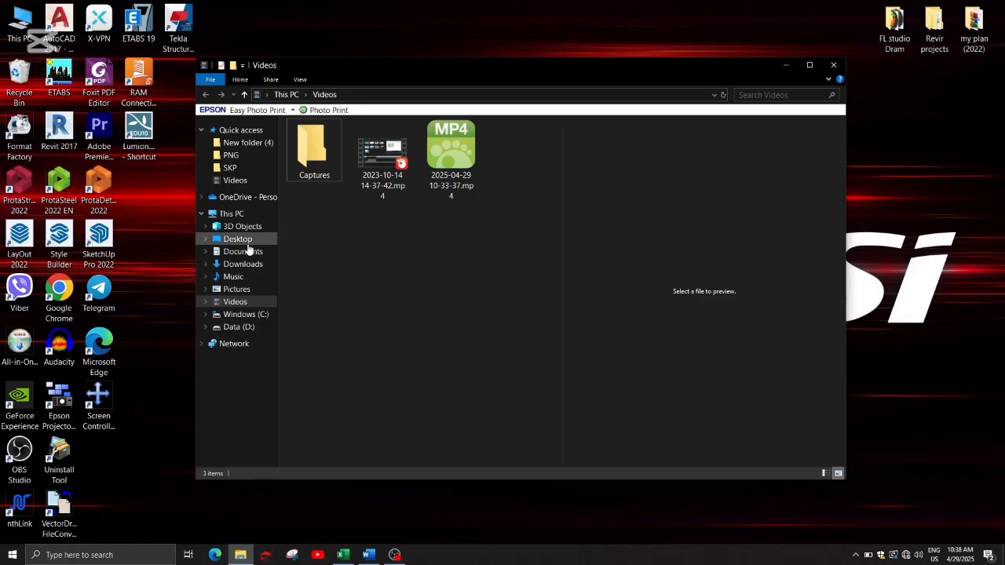
pyautogui.click(261, 216)
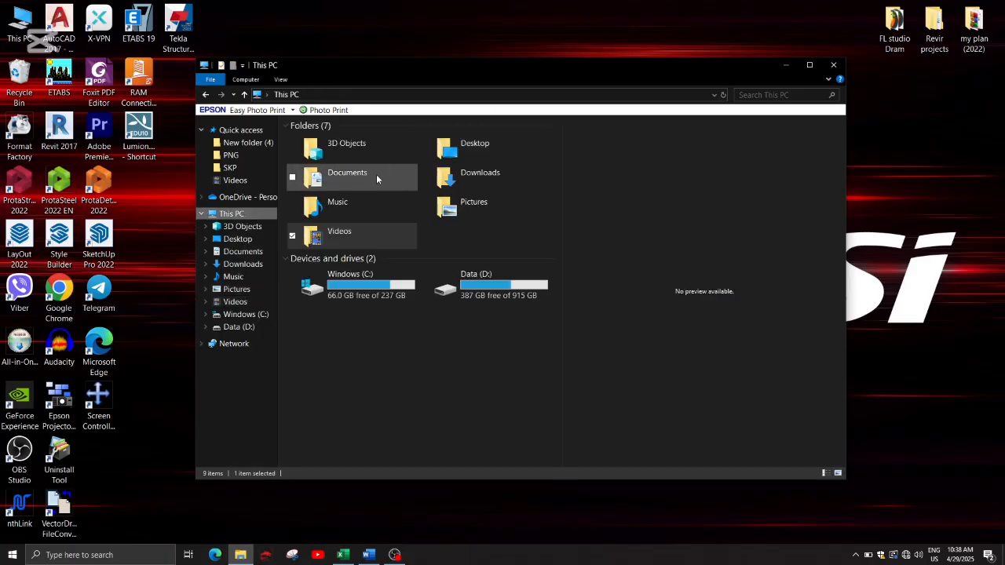
pyautogui.doubleClick(485, 284)
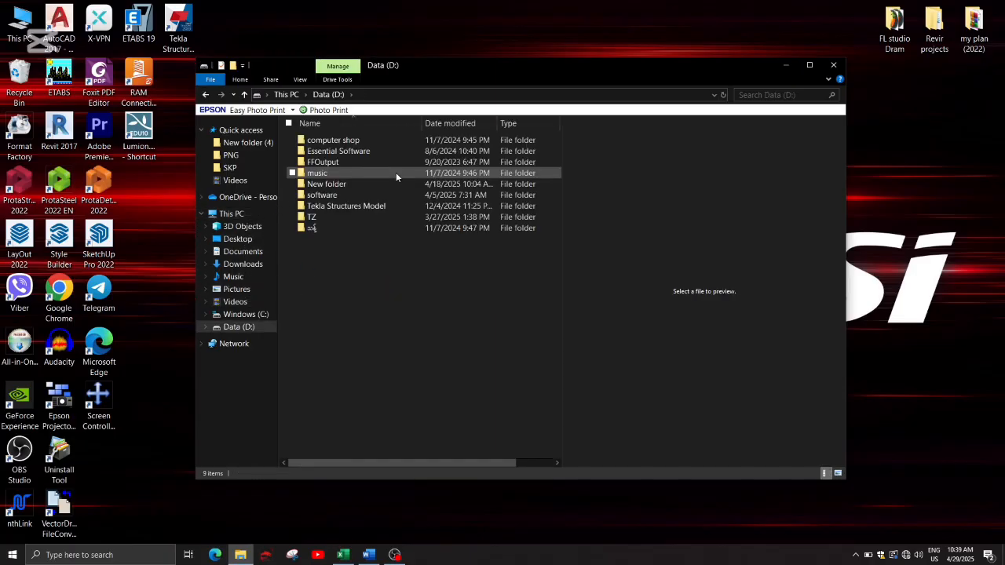
pyautogui.doubleClick(337, 216)
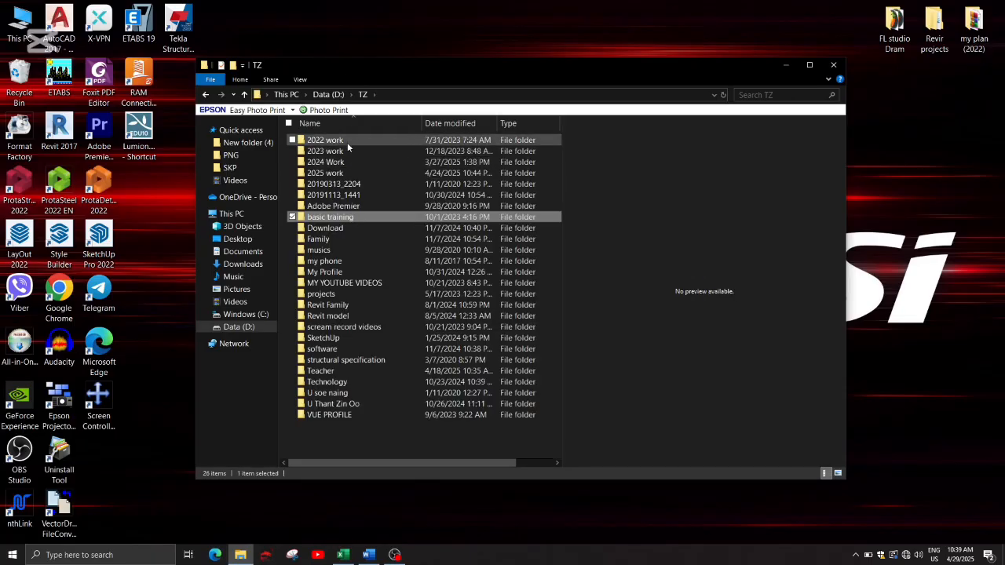
# Check the 2022 work folder, then go back and open the 3.Estimate folder inside projects.
pyautogui.doubleClick(347, 142)
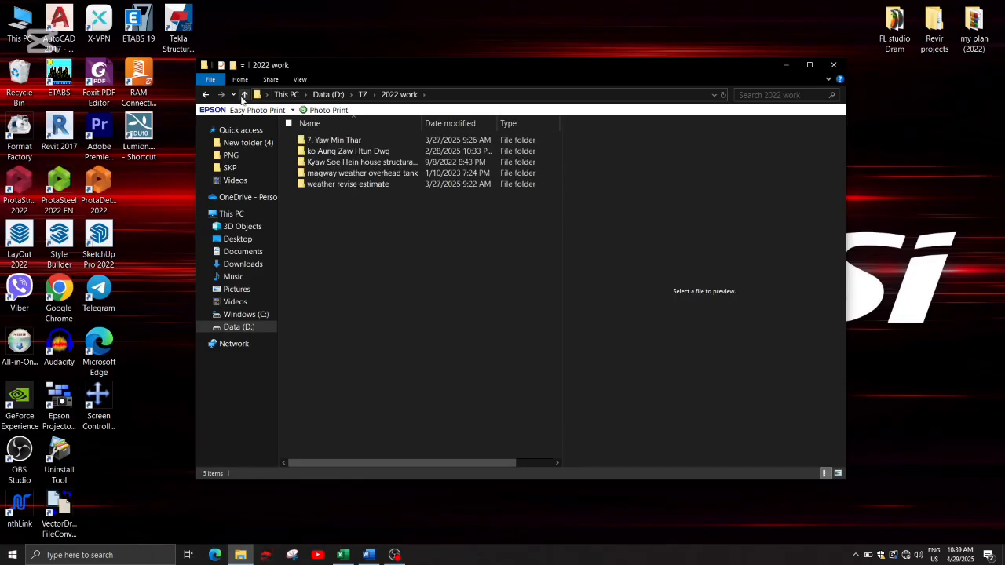
pyautogui.click(244, 94)
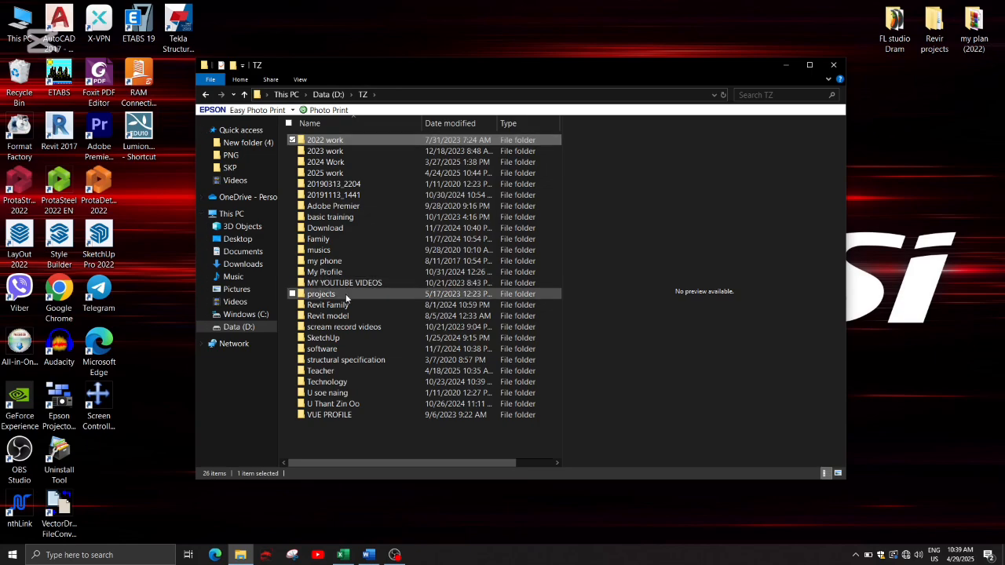
pyautogui.doubleClick(346, 295)
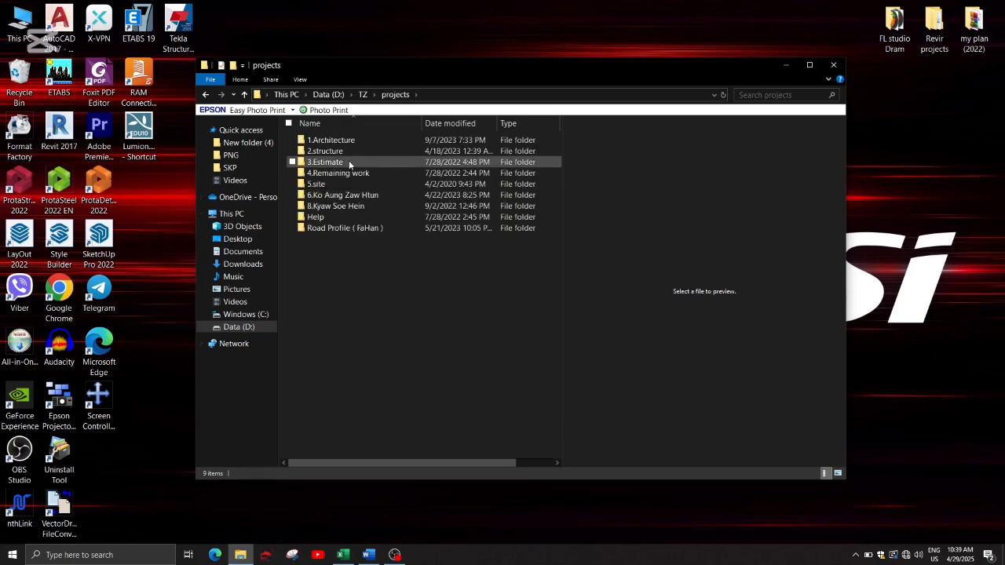
pyautogui.doubleClick(349, 162)
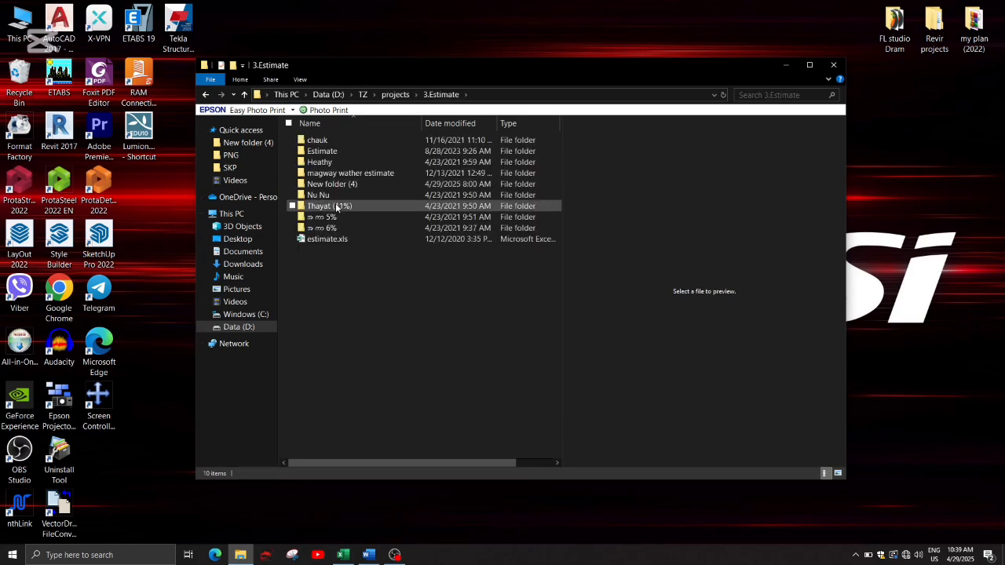
# Try to open the workbook 1-64' x 36' x 24' Civil1.xls from the Estimate subfolder of Thayat (11%).
pyautogui.doubleClick(338, 207)
pyautogui.click(319, 152)
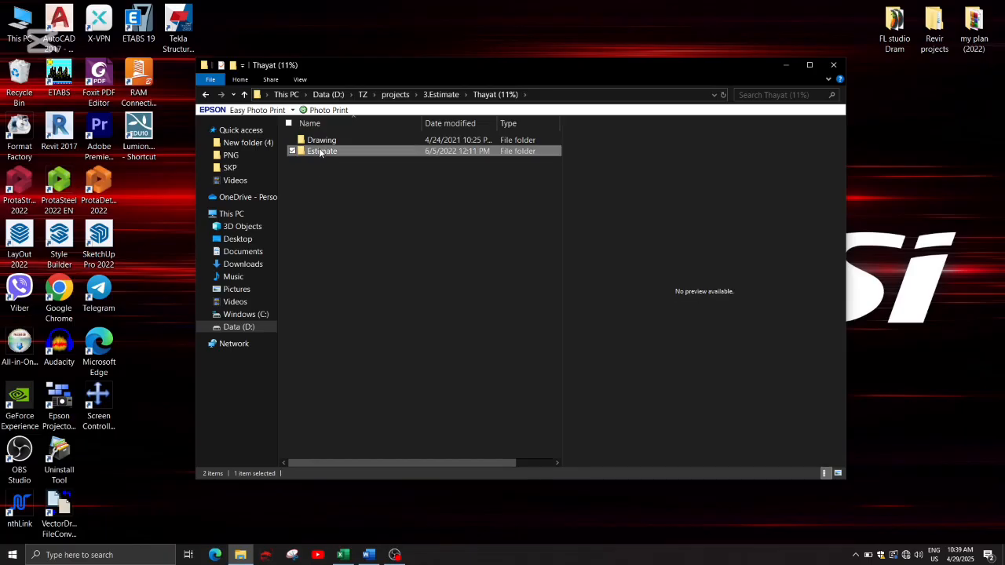
pyautogui.doubleClick(320, 153)
pyautogui.click(346, 142)
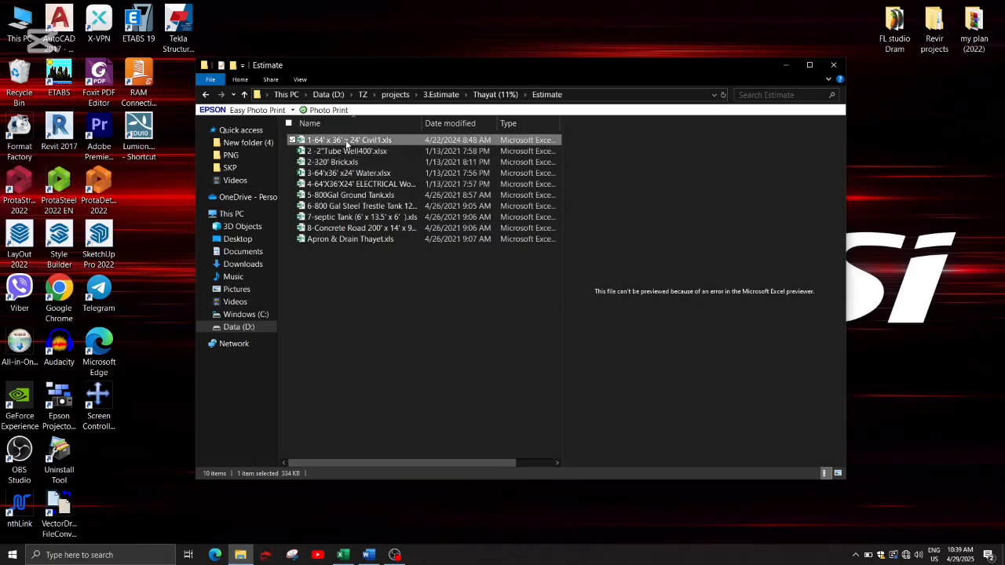
pyautogui.doubleClick(369, 143)
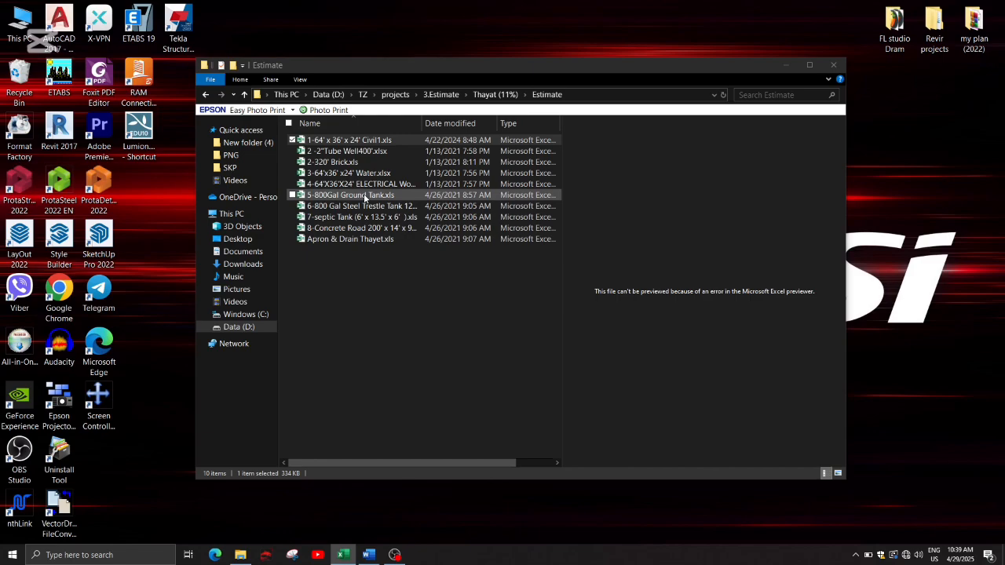
pyautogui.doubleClick(355, 140)
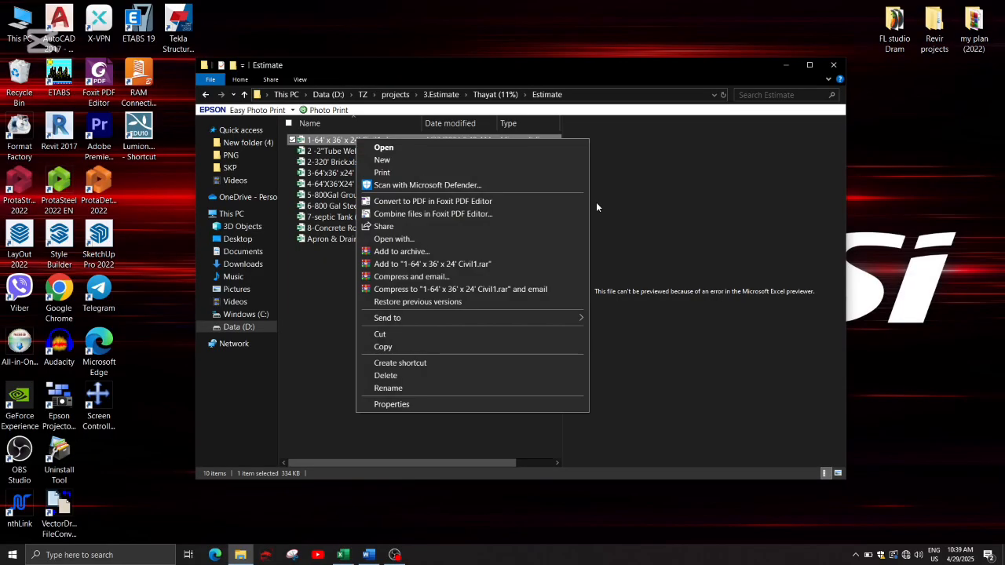
pyautogui.click(400, 147)
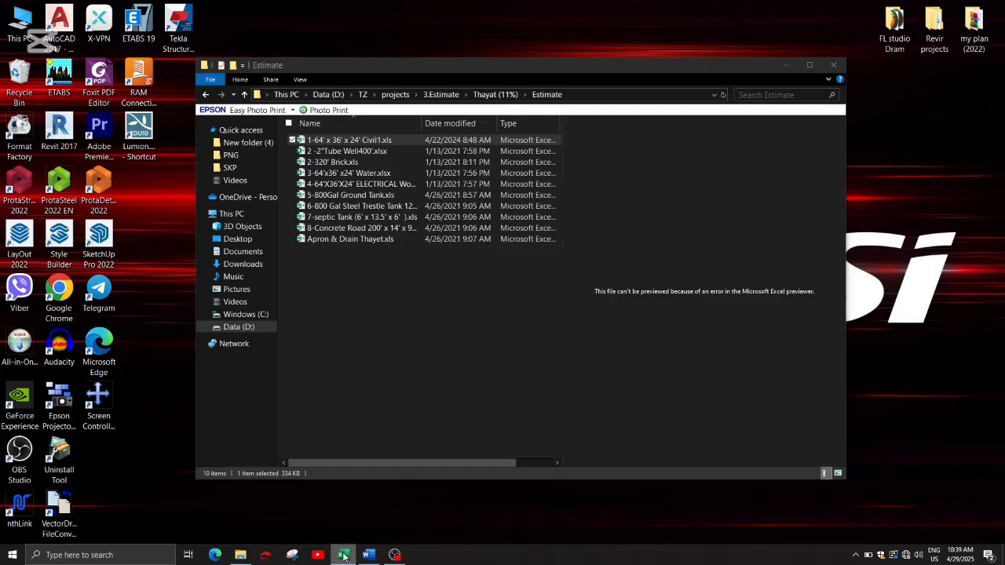
pyautogui.moveTo(344, 556)
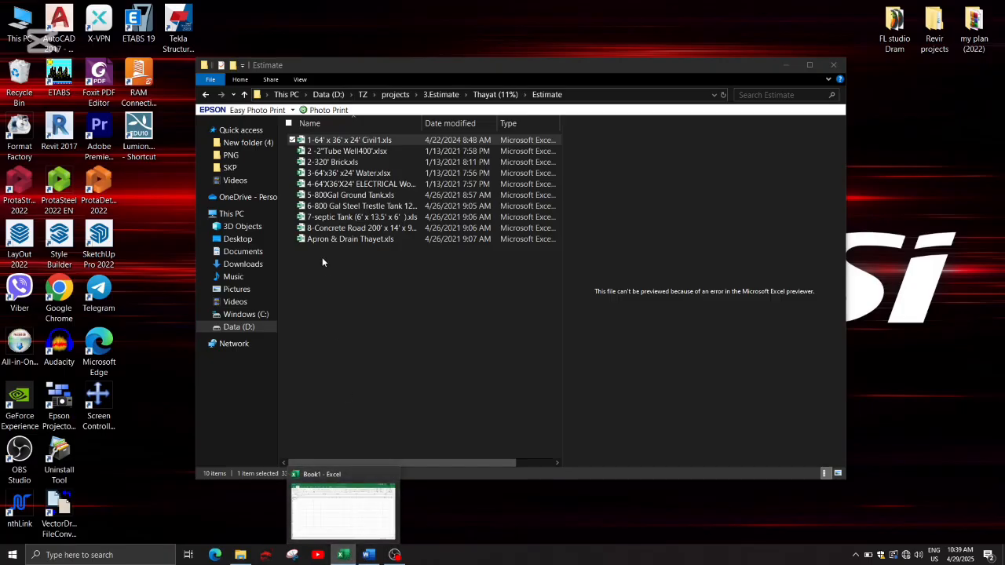
# Go back up to the 3.Estimate folder and open its New folder (4) subfolder.
pyautogui.click(244, 94)
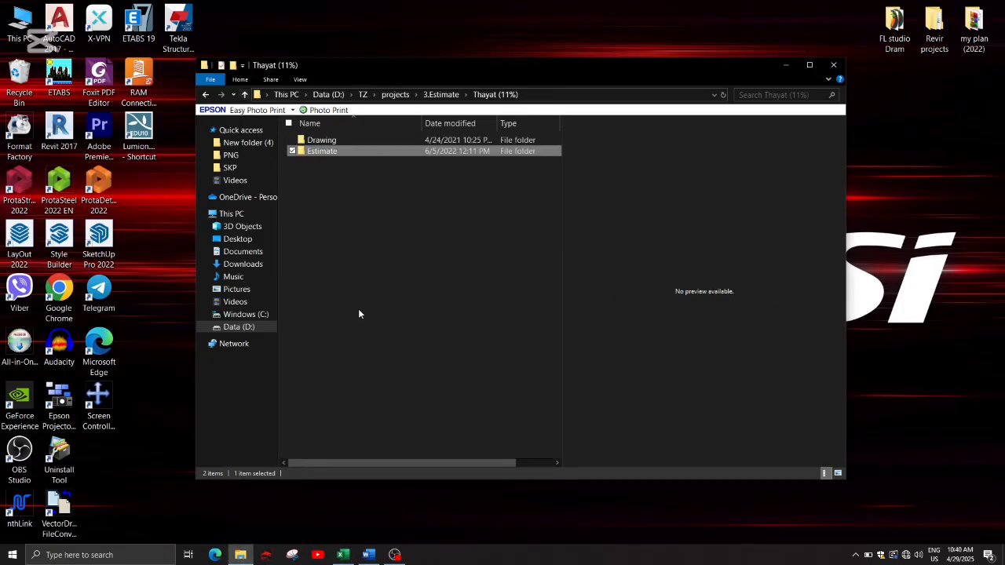
pyautogui.click(244, 95)
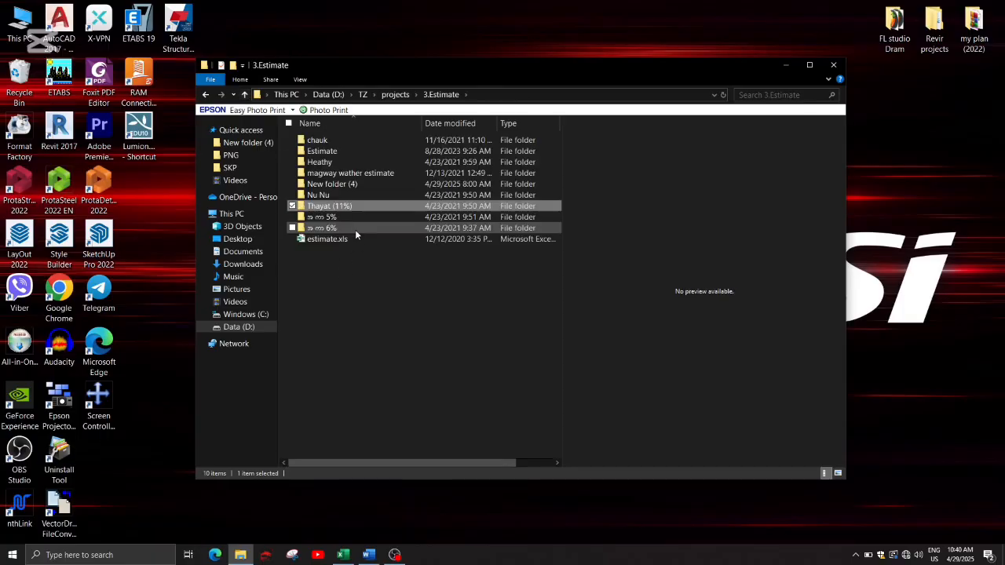
pyautogui.click(352, 185)
pyautogui.doubleClick(352, 185)
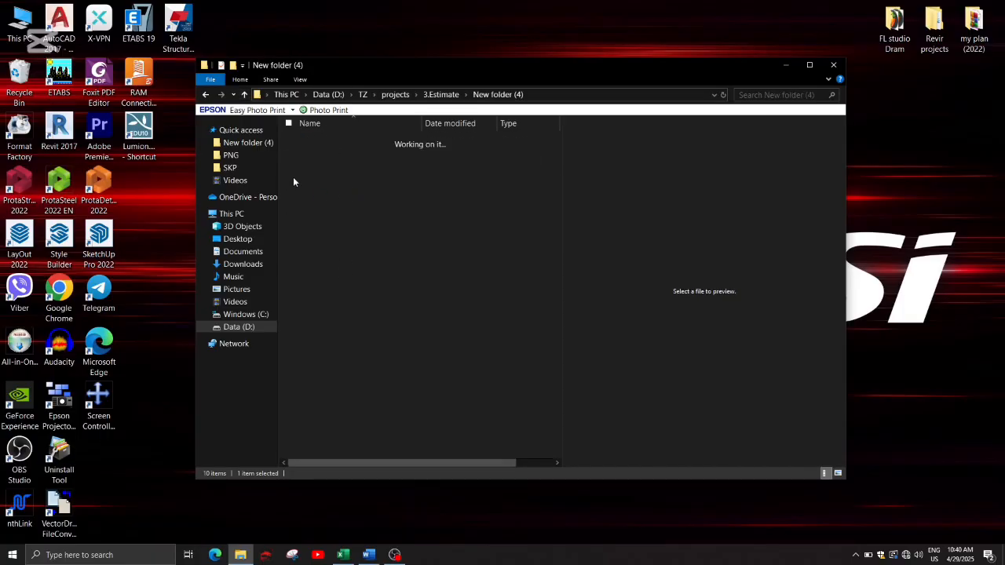
# Try to open the (Civil) 4U 2S (80'x40') R.C.C workbook from New folder (4).
pyautogui.click(336, 141)
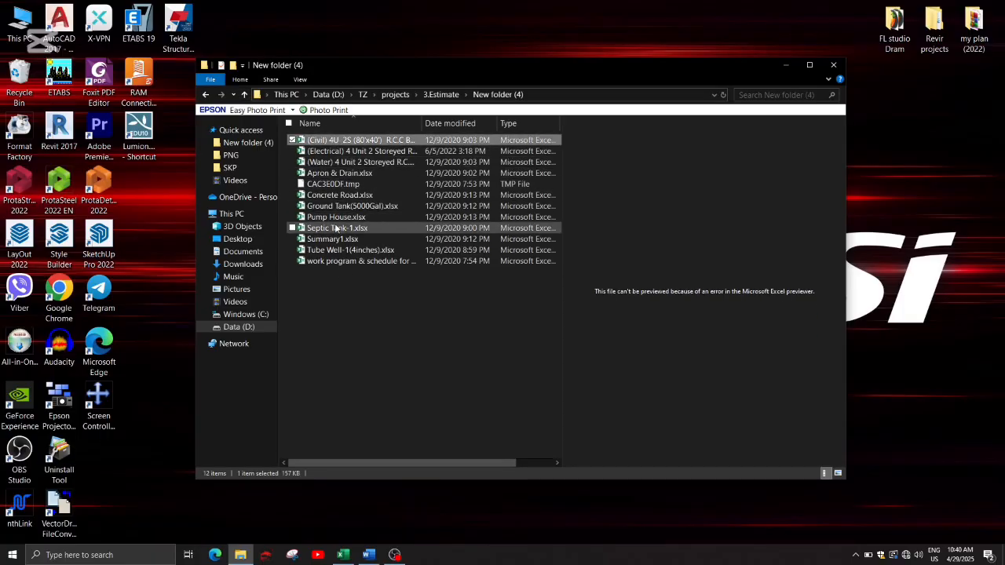
pyautogui.doubleClick(364, 142)
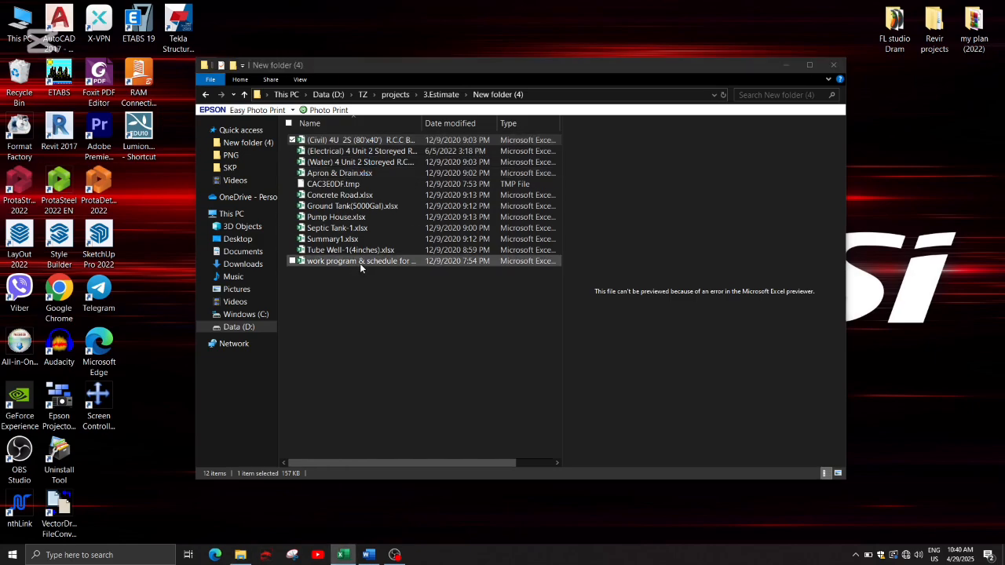
pyautogui.rightClick(352, 140)
pyautogui.click(395, 151)
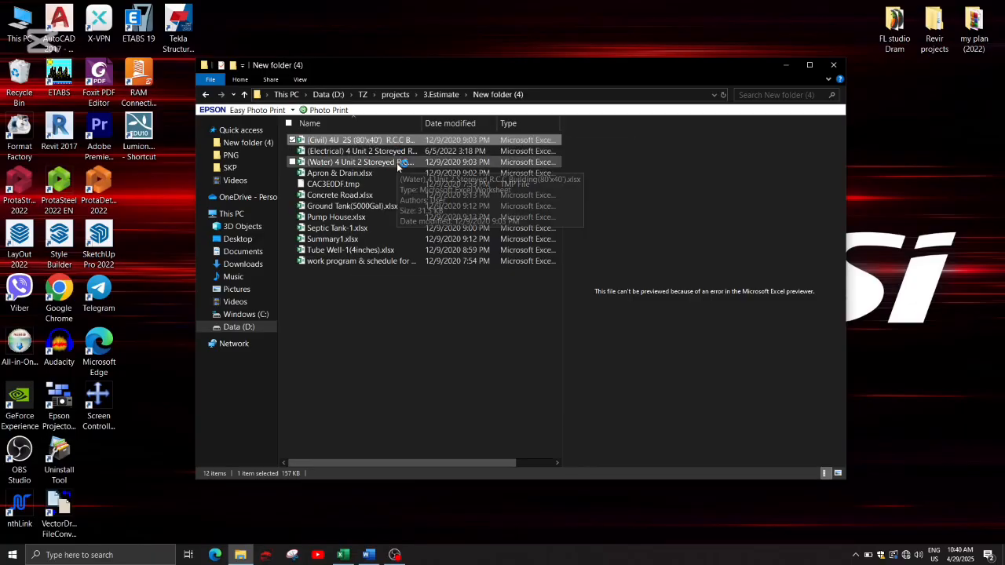
# Minimize File Explorer and refresh the desktop twice.
pyautogui.click(789, 65)
pyautogui.rightClick(386, 96)
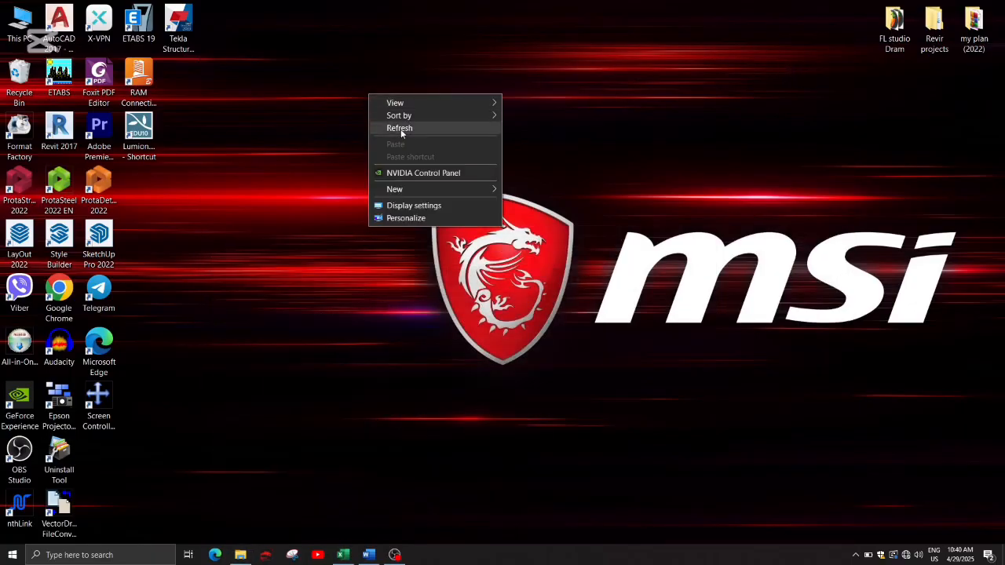
pyautogui.click(399, 130)
pyautogui.rightClick(401, 103)
pyautogui.click(416, 137)
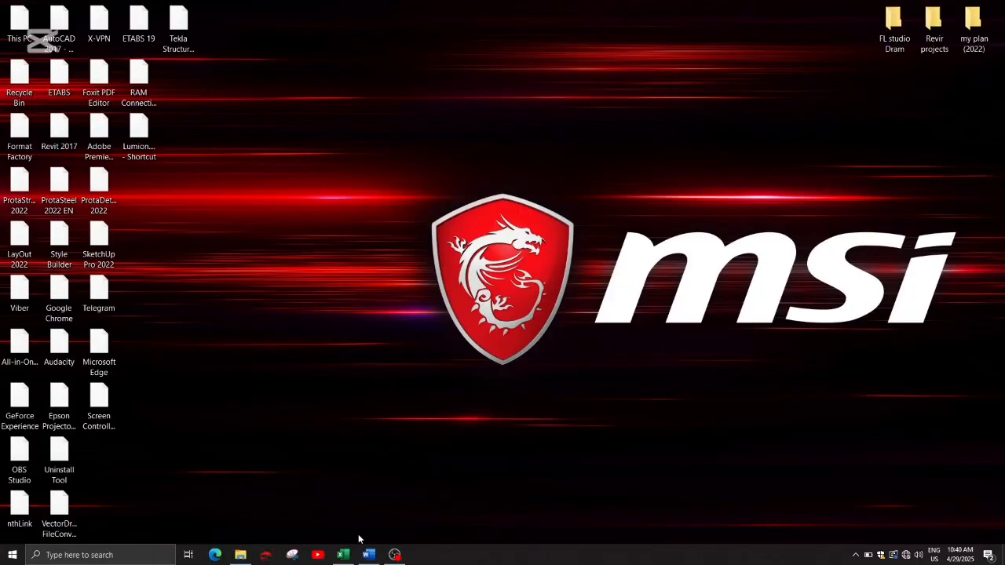
# Select Pump House.xlsx in File Explorer and close the blank Book1 workbook in Excel without saving.
pyautogui.click(343, 555)
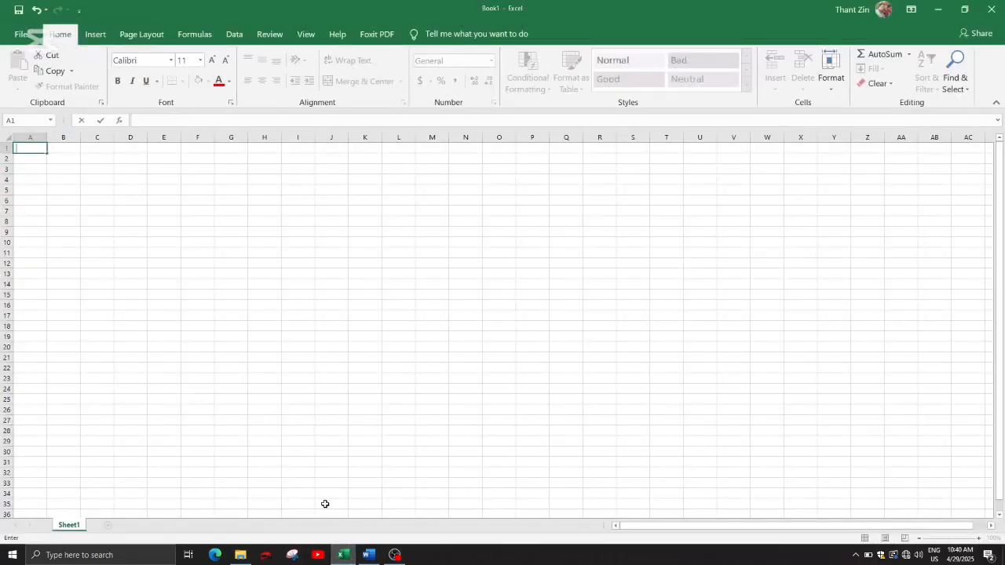
pyautogui.click(240, 555)
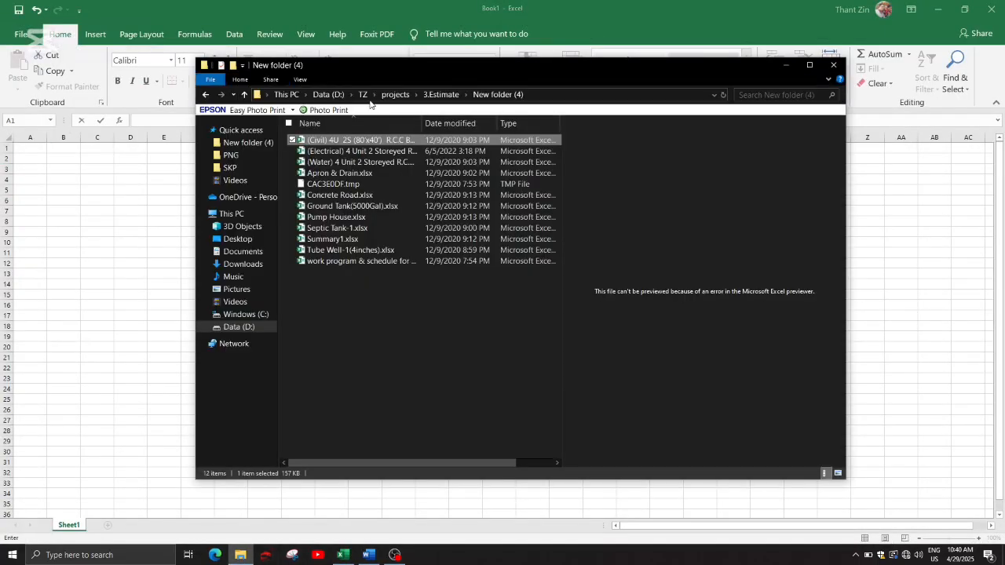
pyautogui.click(349, 218)
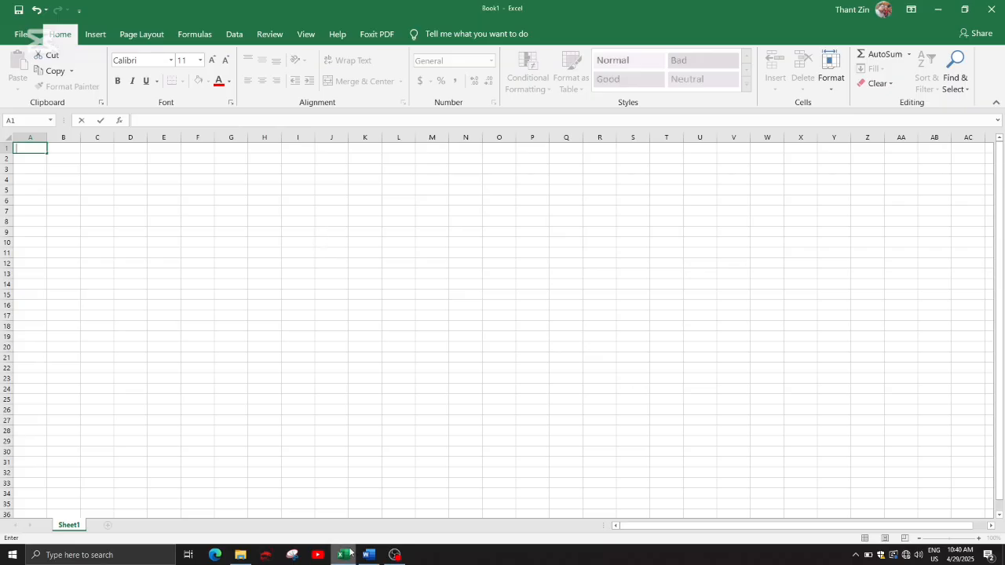
pyautogui.click(1003, 4)
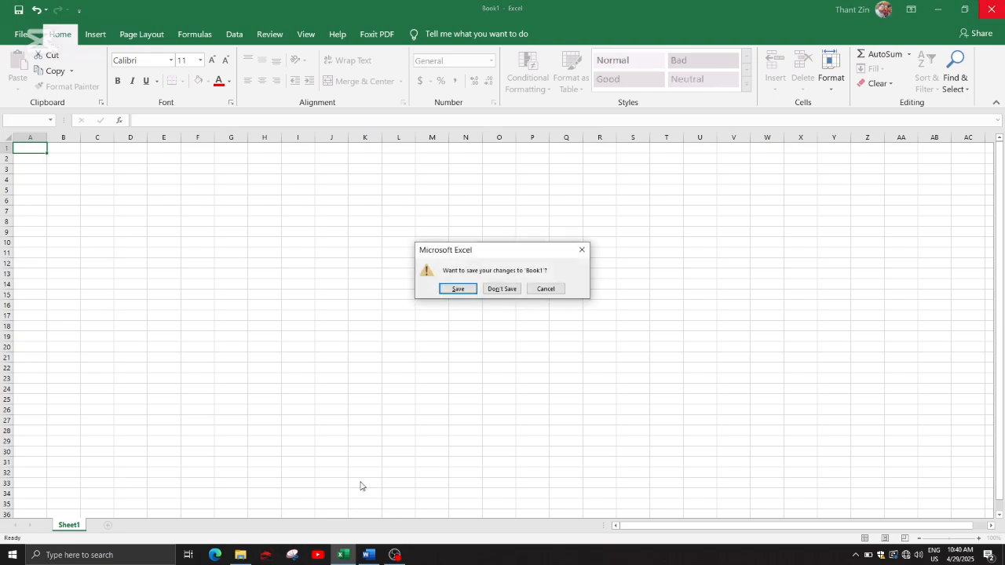
pyautogui.click(501, 289)
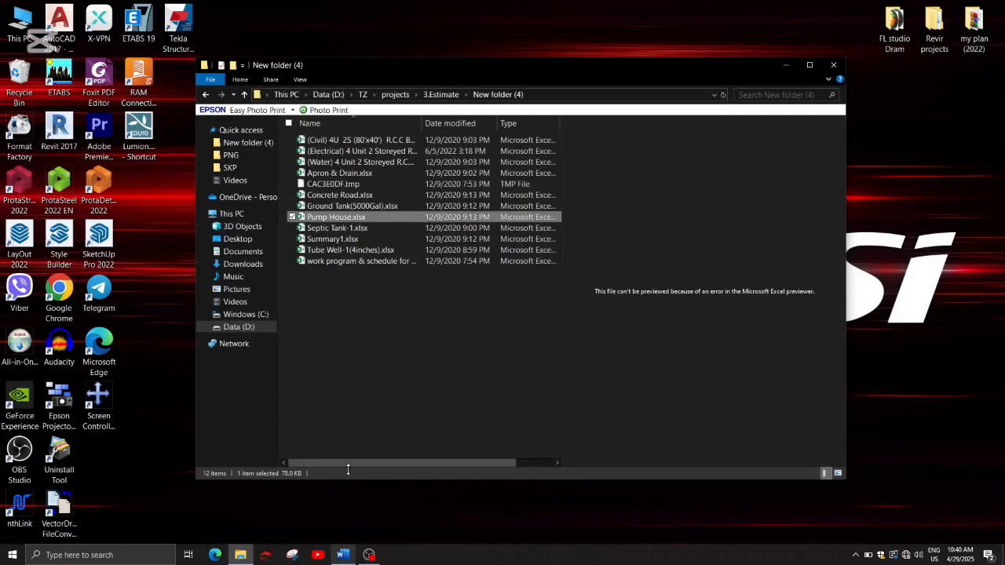
# Open Pump House.xlsx in Excel and dismiss the security warning about automatic link updates.
pyautogui.doubleClick(336, 218)
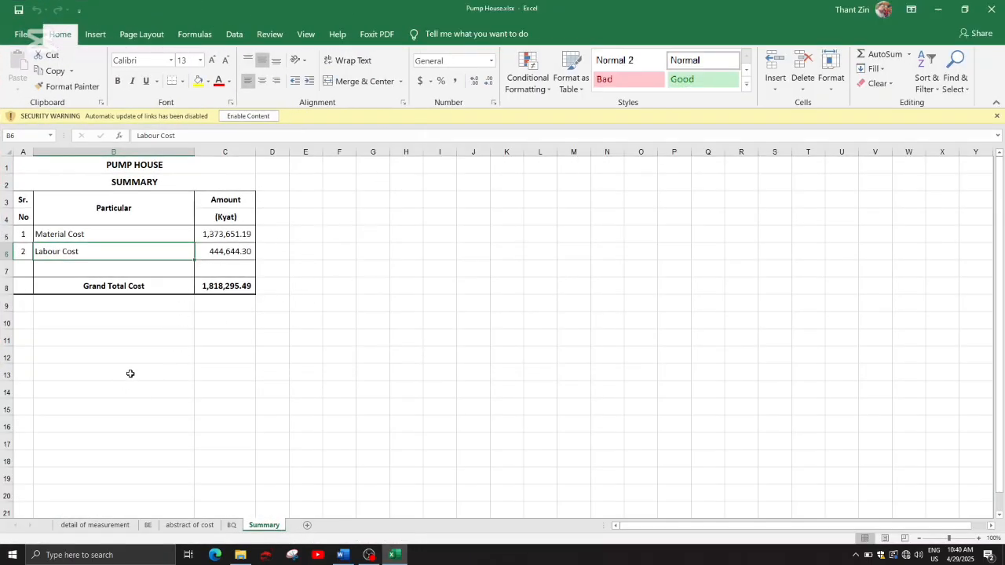
pyautogui.click(997, 116)
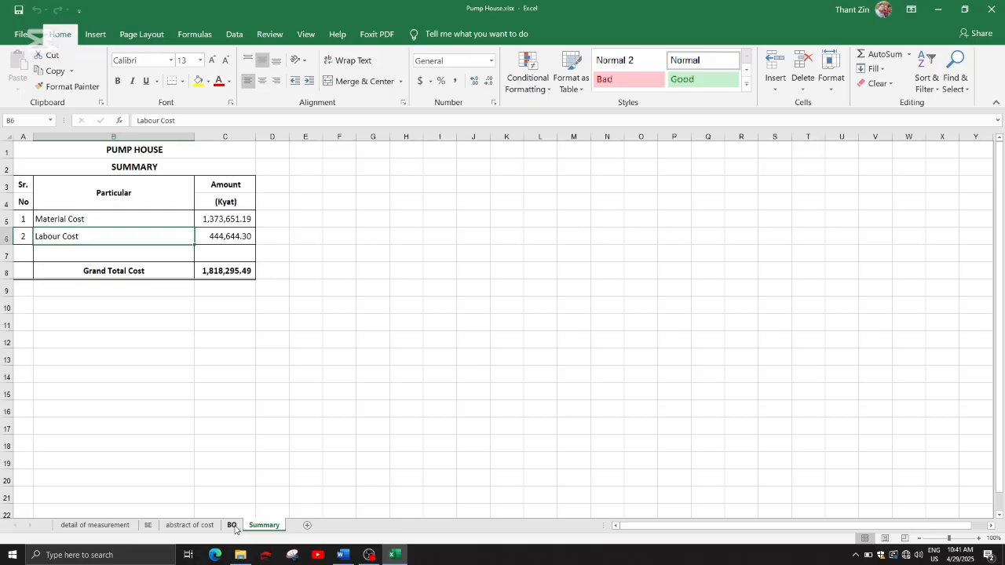
# Review the Material Cost and Labour Cost rows on the Summary sheet.
pyautogui.click(102, 224)
pyautogui.click(106, 237)
pyautogui.click(126, 222)
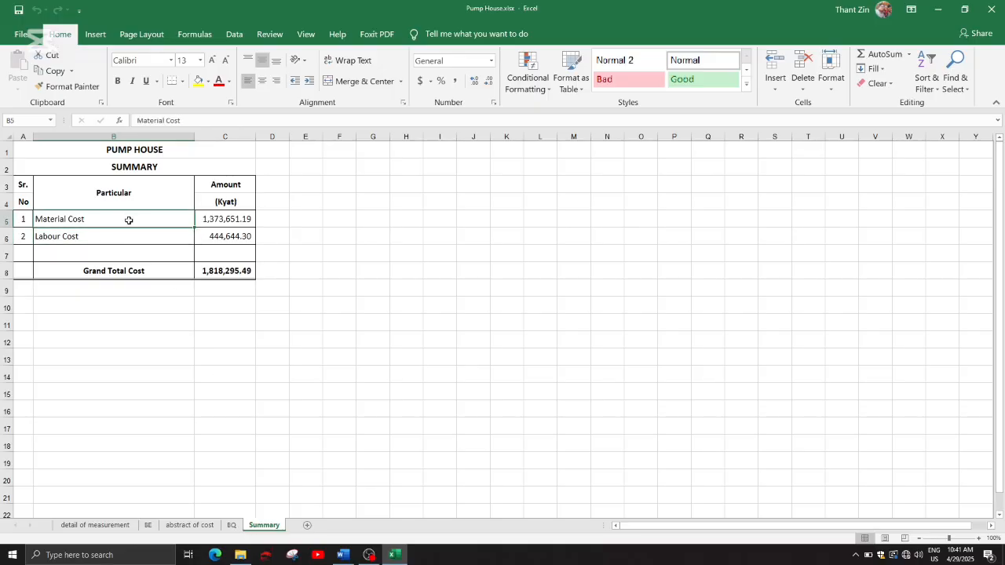
pyautogui.click(134, 239)
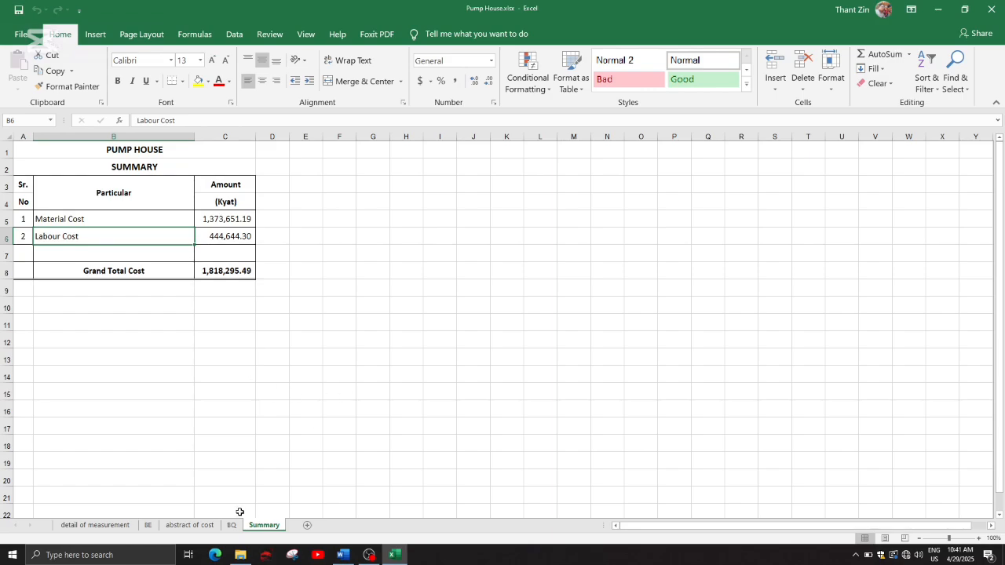
# Show the beginning of the detail of measurement sheet and select its table header rows 3 and 4.
pyautogui.click(112, 526)
pyautogui.scroll(20, 138, 426)
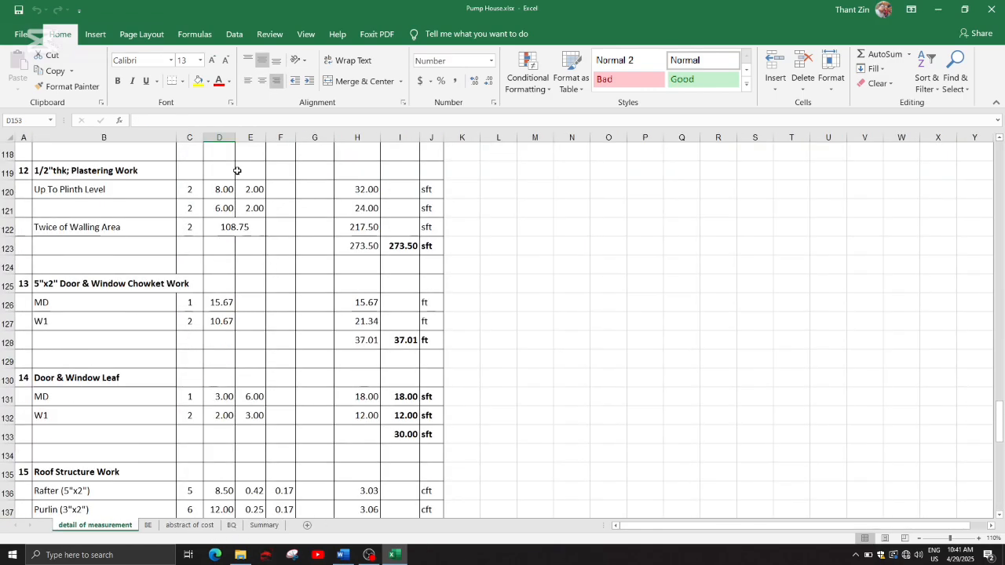
pyautogui.scroll(16, 306, 280)
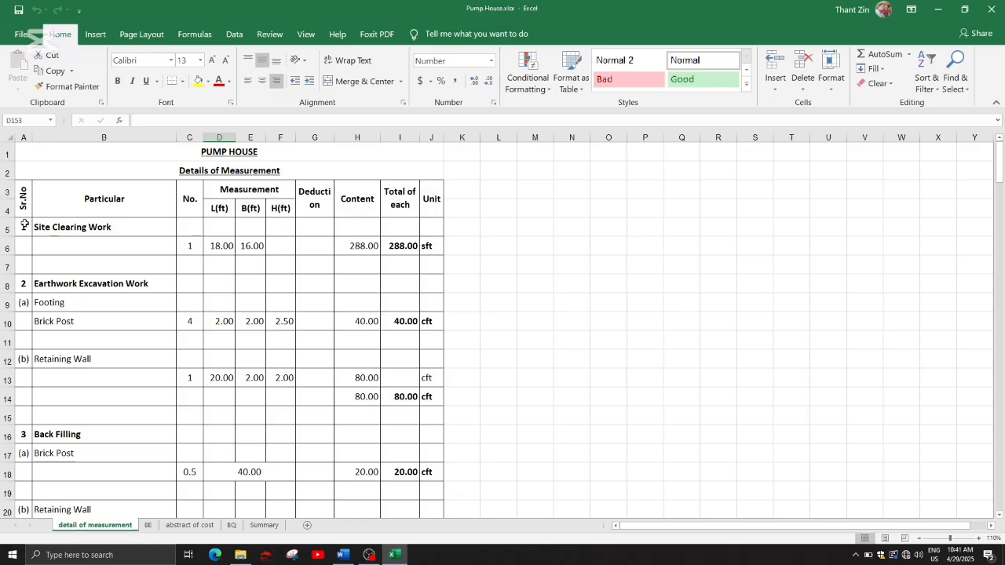
pyautogui.click(5, 190)
pyautogui.moveTo(5, 190); pyautogui.dragTo(7, 209)
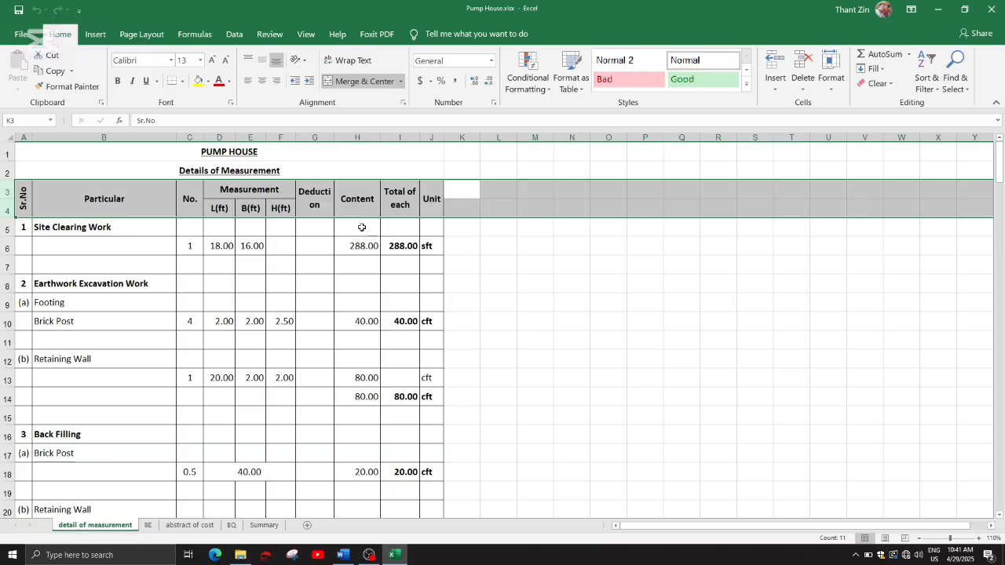
# Inspect the Content and Total of each formulas for Site Clearing Work and the earthwork excavation Brick Post row.
pyautogui.click(360, 251)
pyautogui.click(353, 322)
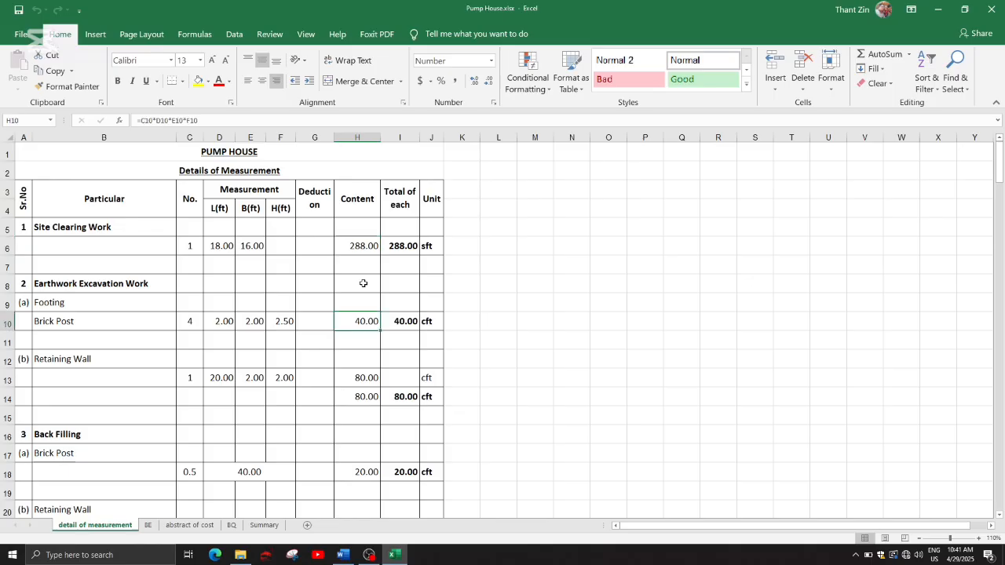
pyautogui.click(370, 248)
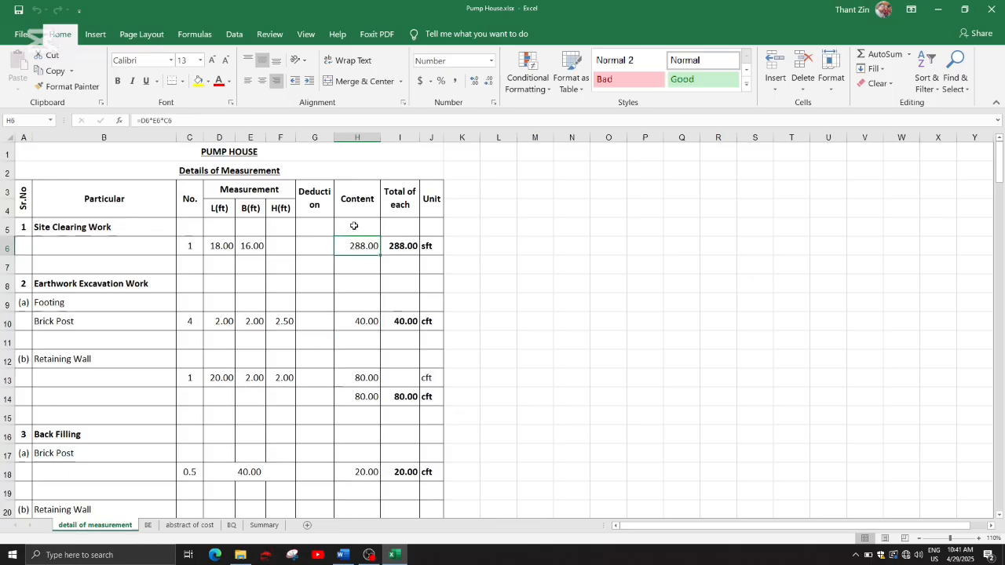
pyautogui.click(40, 226)
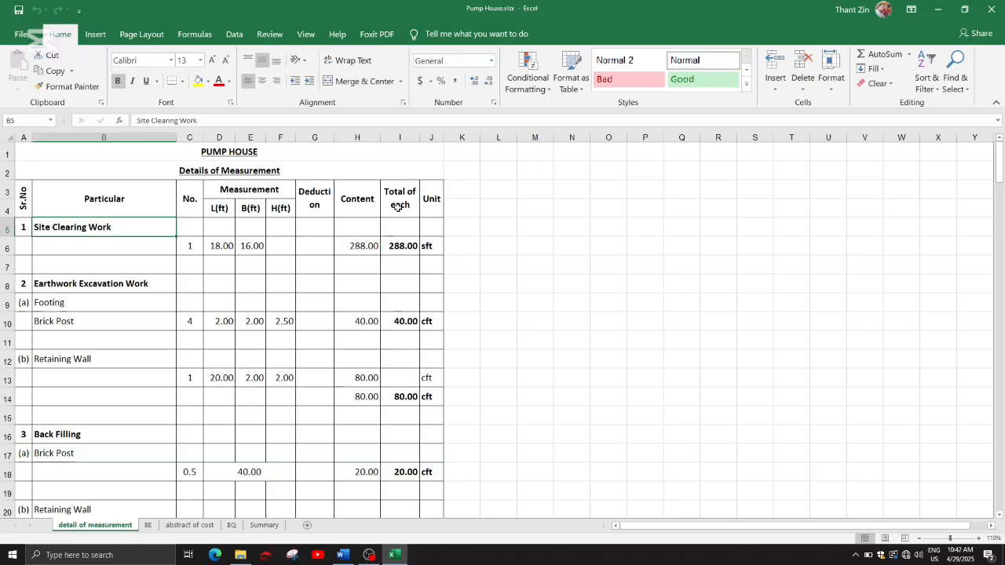
pyautogui.click(396, 245)
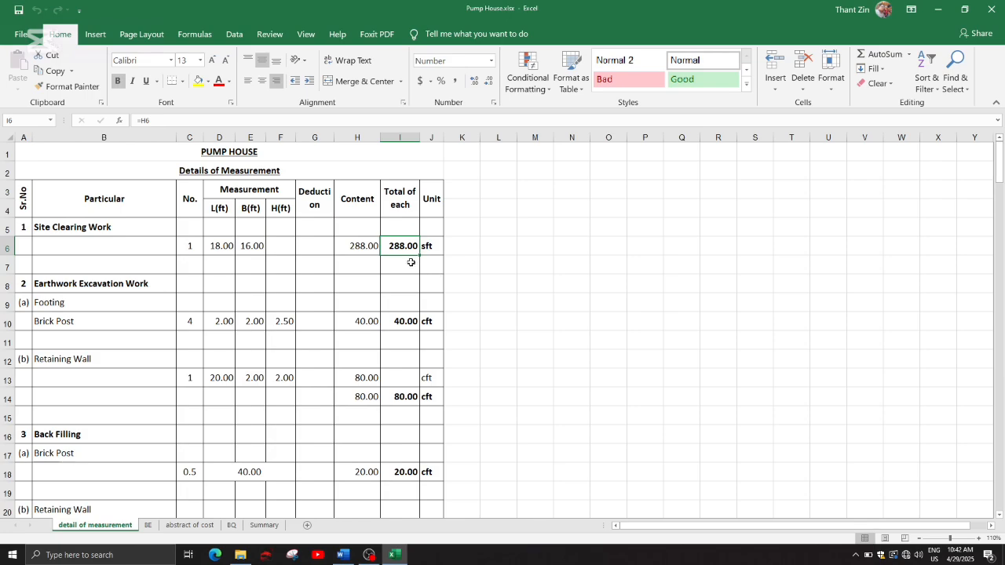
pyautogui.click(414, 320)
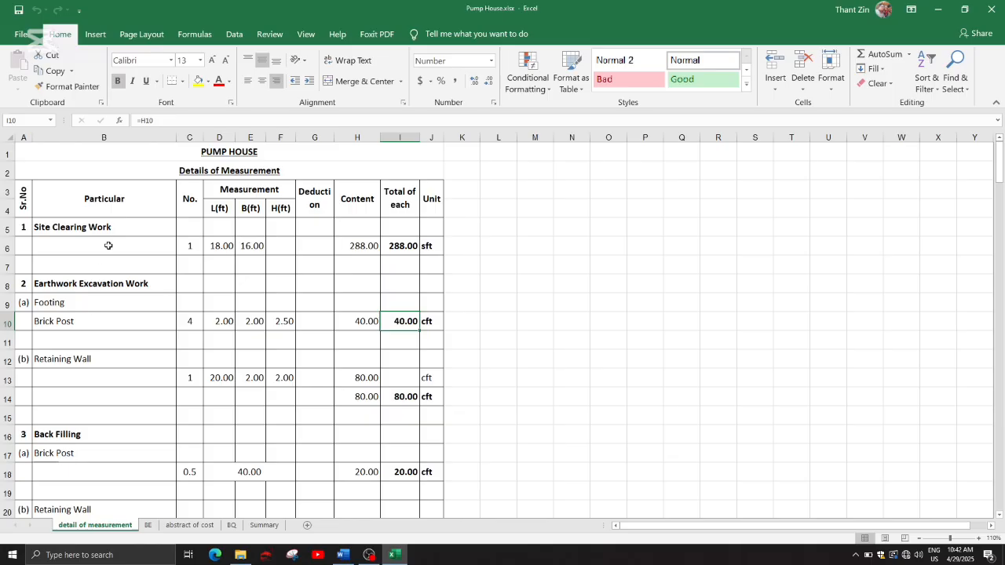
# Go through the Particular, No., Measurement and Deduction headings of the details of measurement table.
pyautogui.click(99, 197)
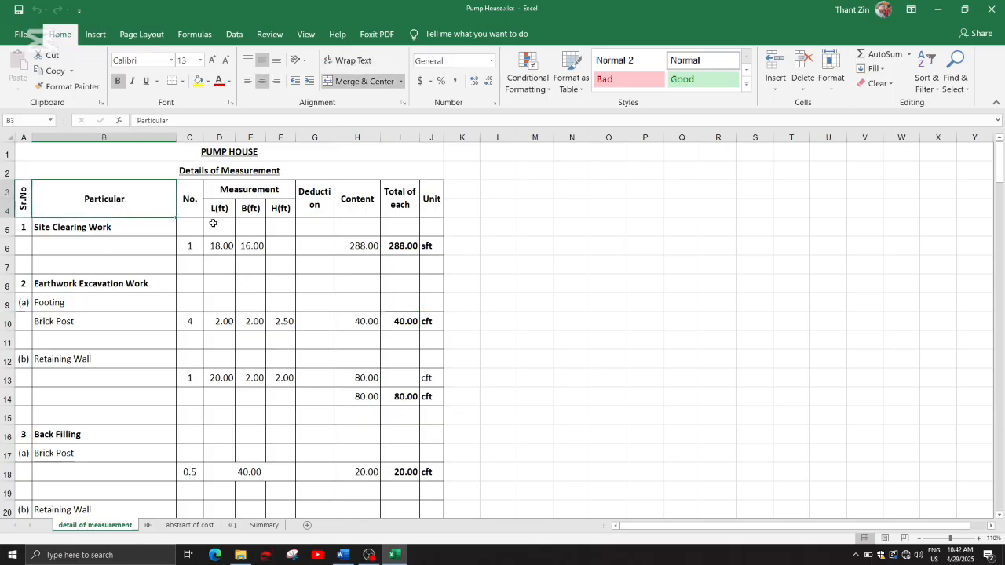
pyautogui.click(190, 198)
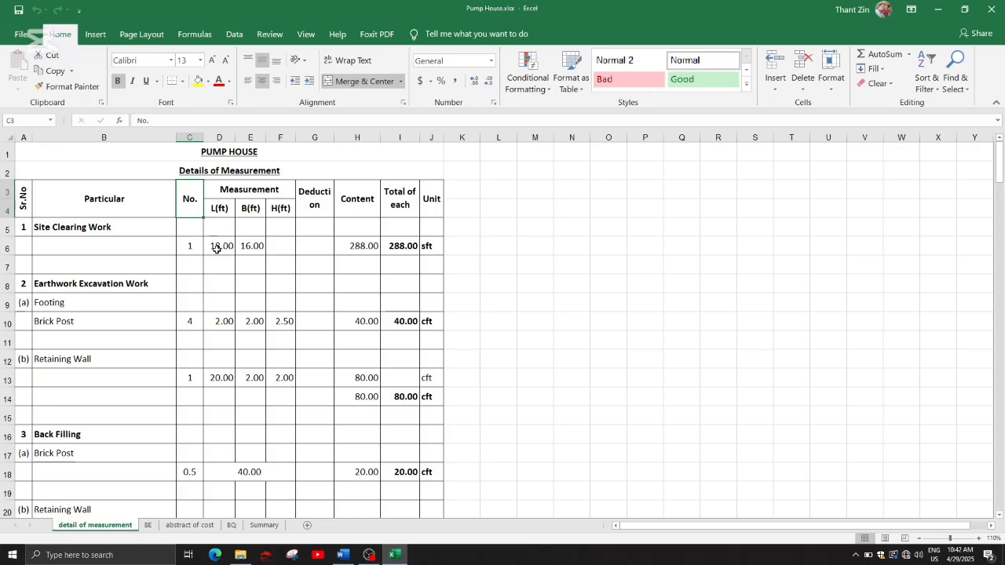
pyautogui.click(254, 194)
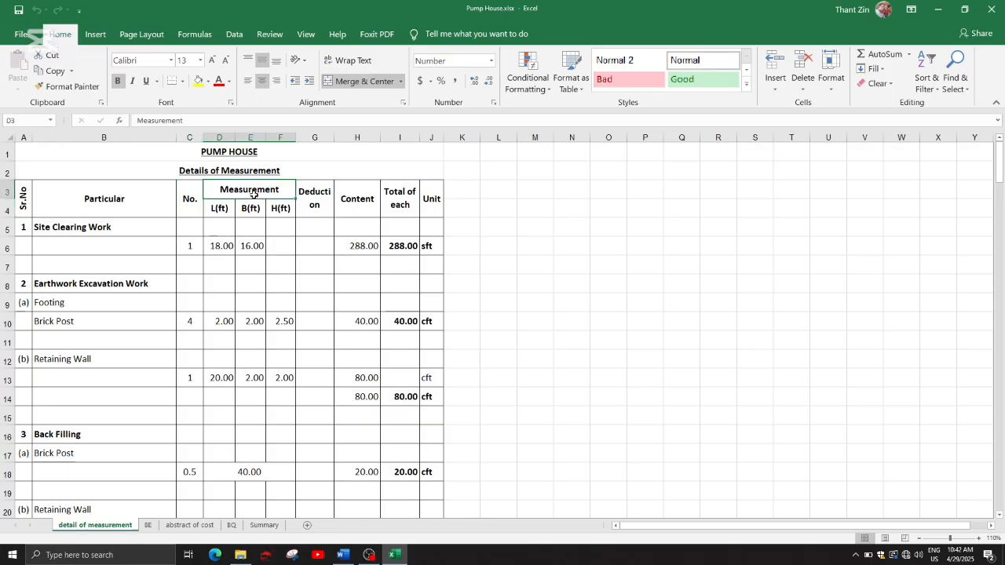
pyautogui.click(322, 198)
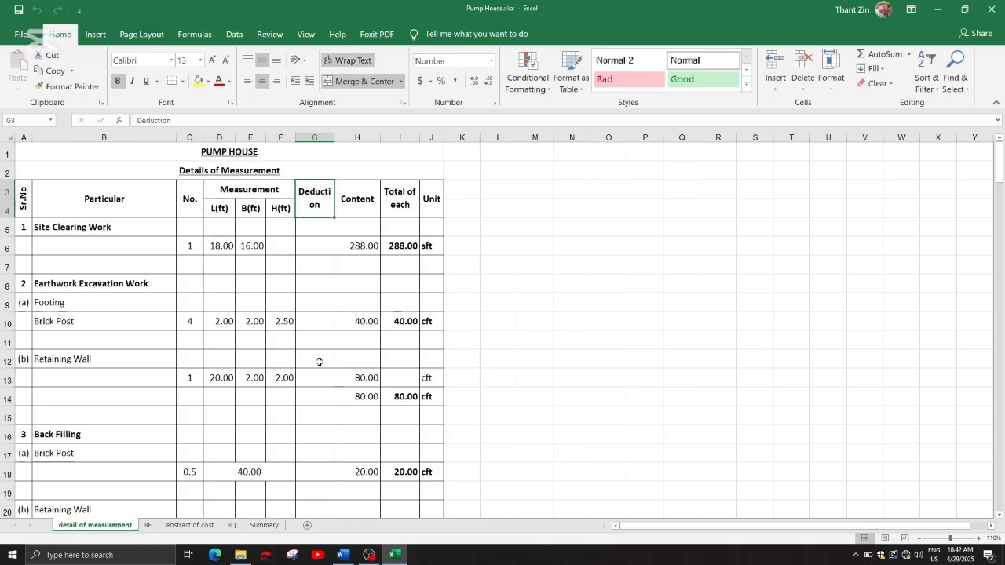
# Look through the measurement items for Deduction column entries as far as the cement concrete work, then return to the table header.
pyautogui.scroll(-19, 321, 283)
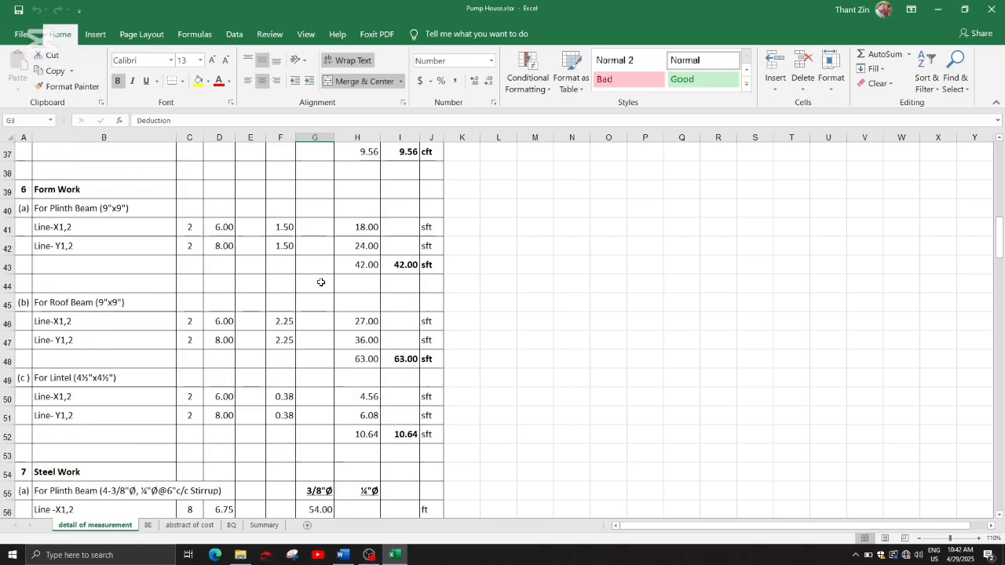
pyautogui.scroll(-5, 318, 296)
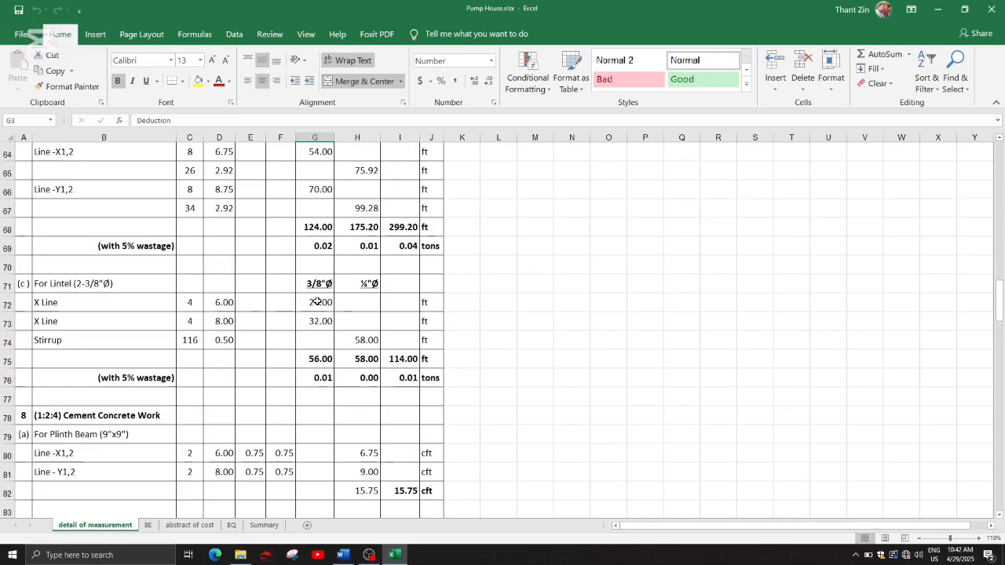
pyautogui.scroll(-1, 306, 379)
pyautogui.scroll(19, 317, 353)
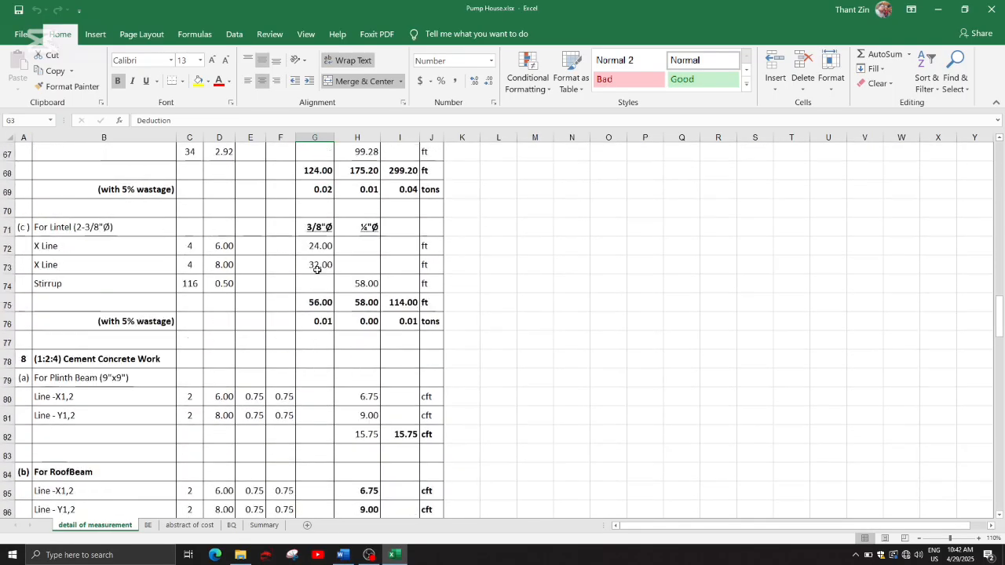
pyautogui.scroll(6, 322, 249)
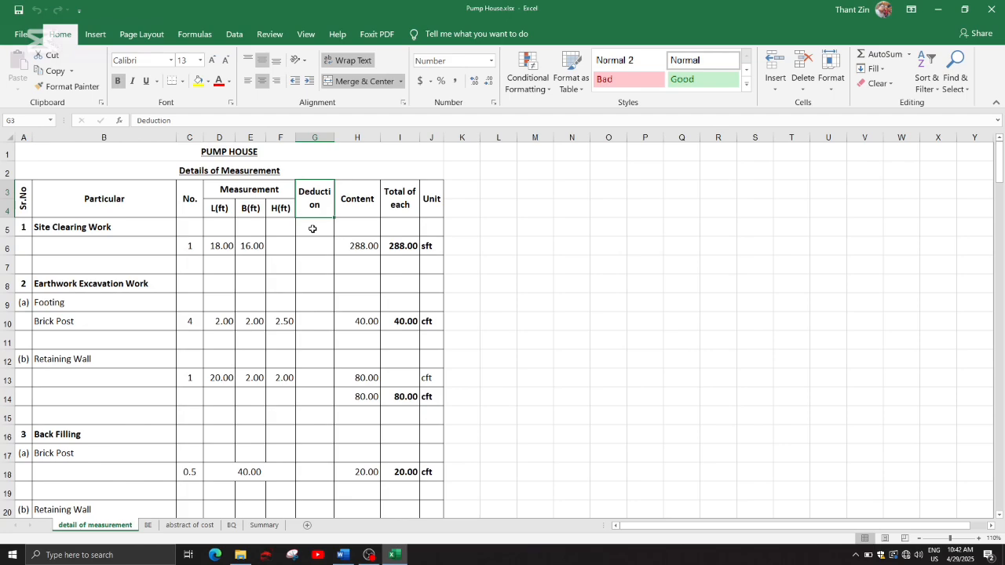
# Go over the Content, Total of each and Deduction headings and look through the items down to the brick work.
pyautogui.click(350, 204)
pyautogui.click(394, 202)
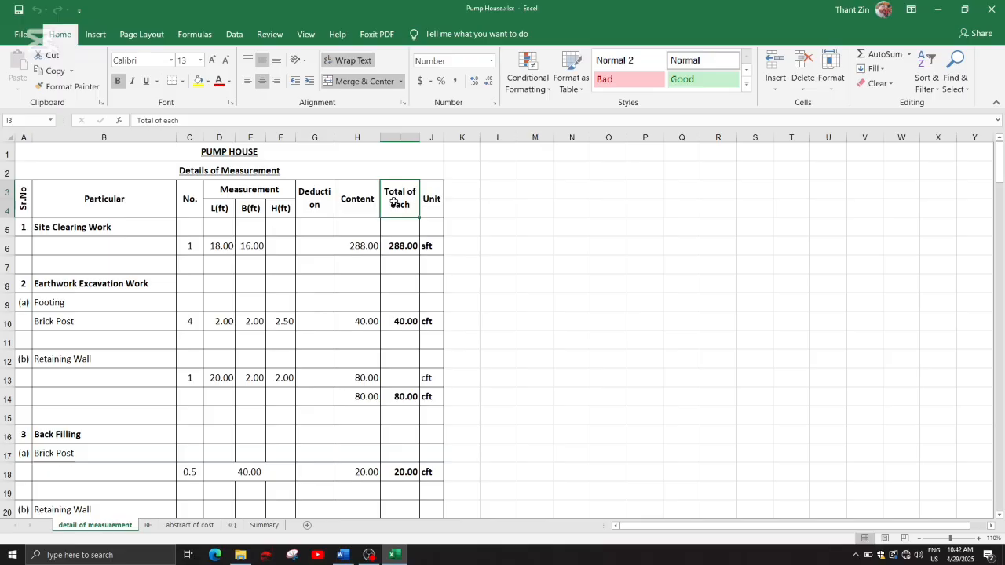
pyautogui.click(315, 208)
pyautogui.scroll(-3, 312, 241)
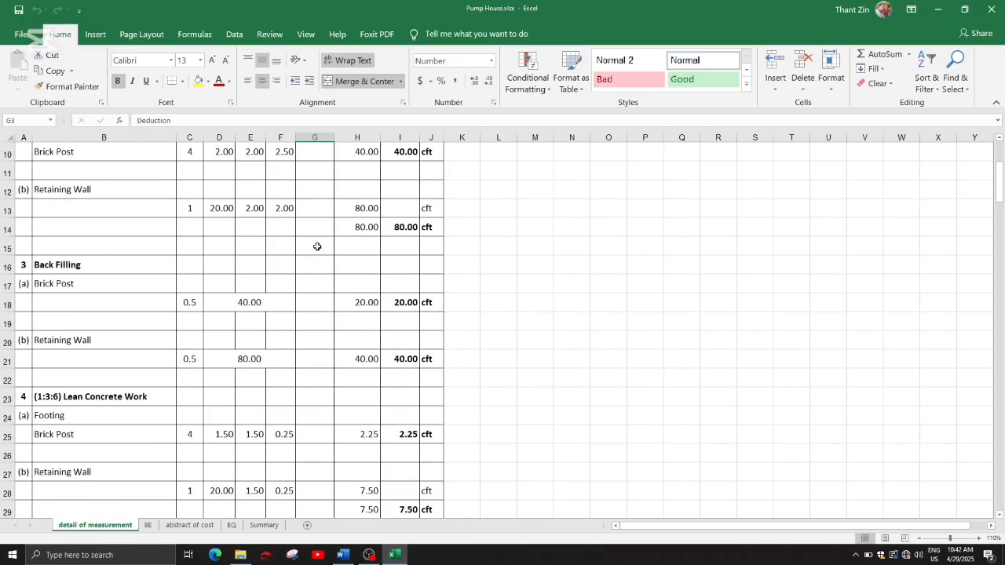
pyautogui.scroll(3, 316, 245)
pyautogui.scroll(-5, 315, 207)
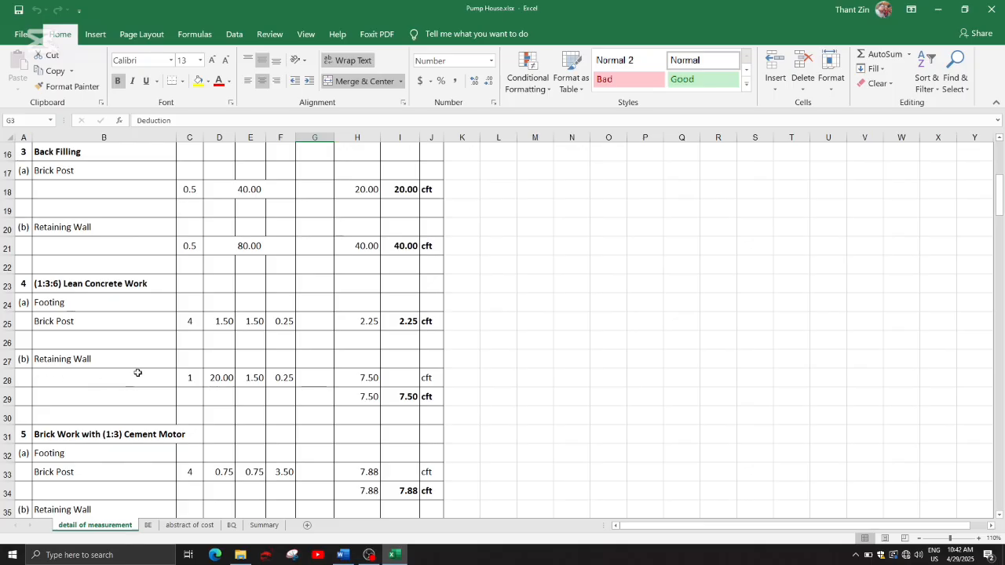
pyautogui.scroll(5, 249, 395)
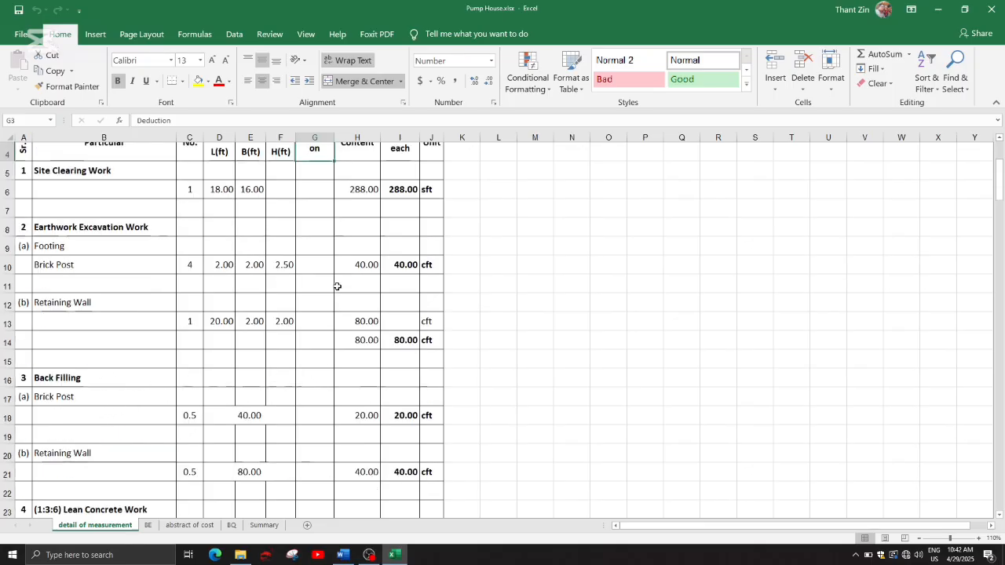
# Point out the Deduction column, the Unit heading and the Sr.No column of the details of measurement table.
pyautogui.click(314, 138)
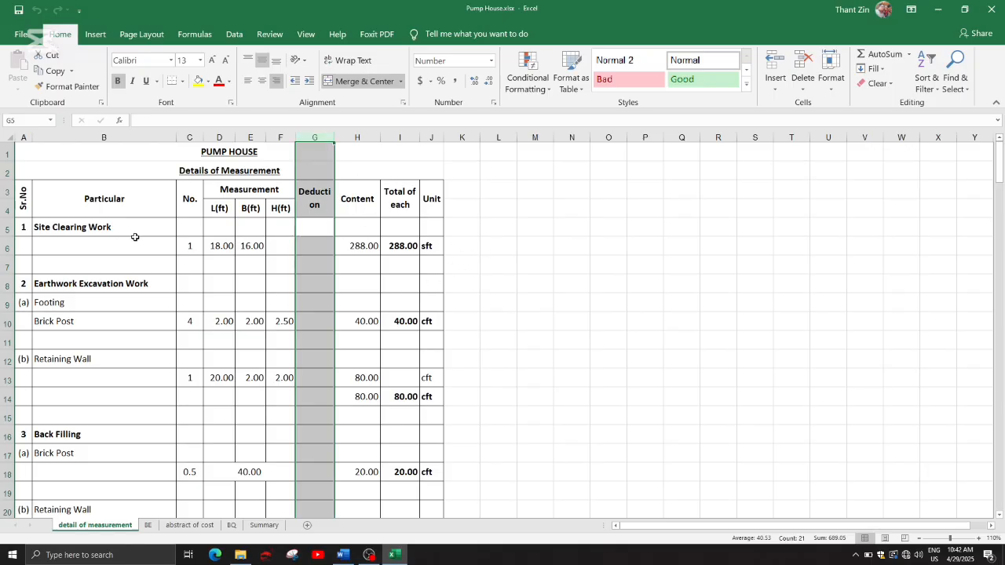
pyautogui.click(436, 200)
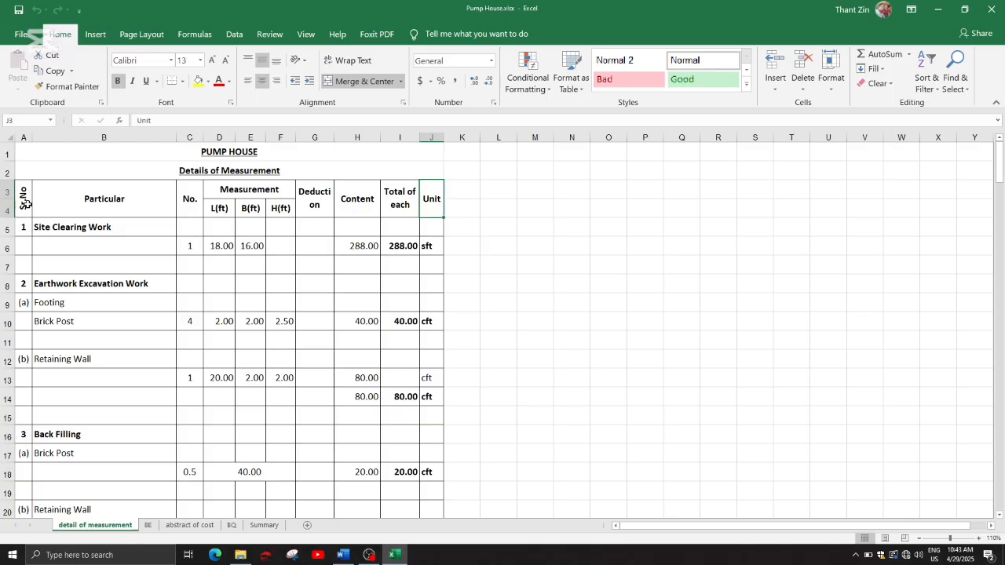
pyautogui.click(48, 192)
pyautogui.click(24, 138)
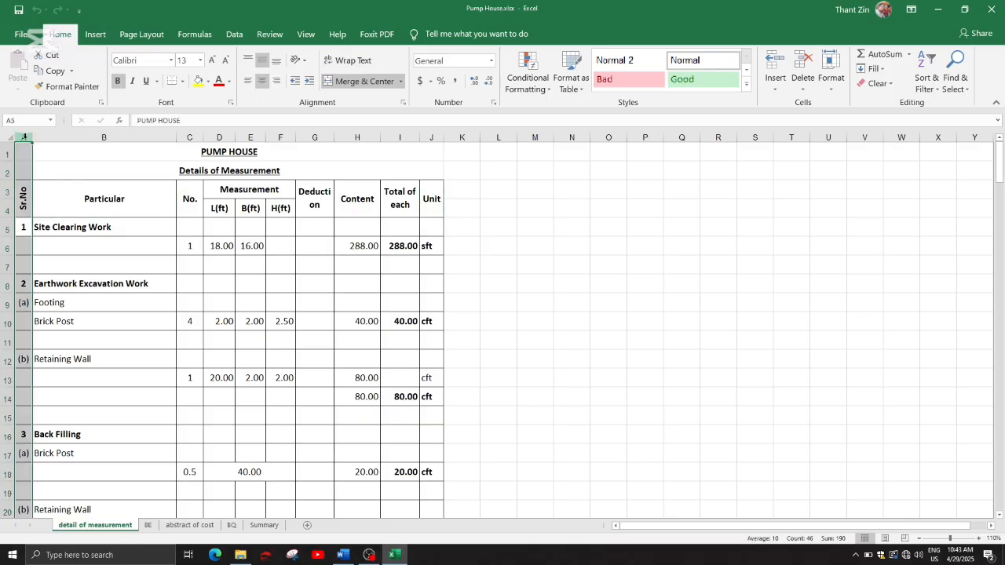
# Create a new blank workbook.
pyautogui.click(20, 33)
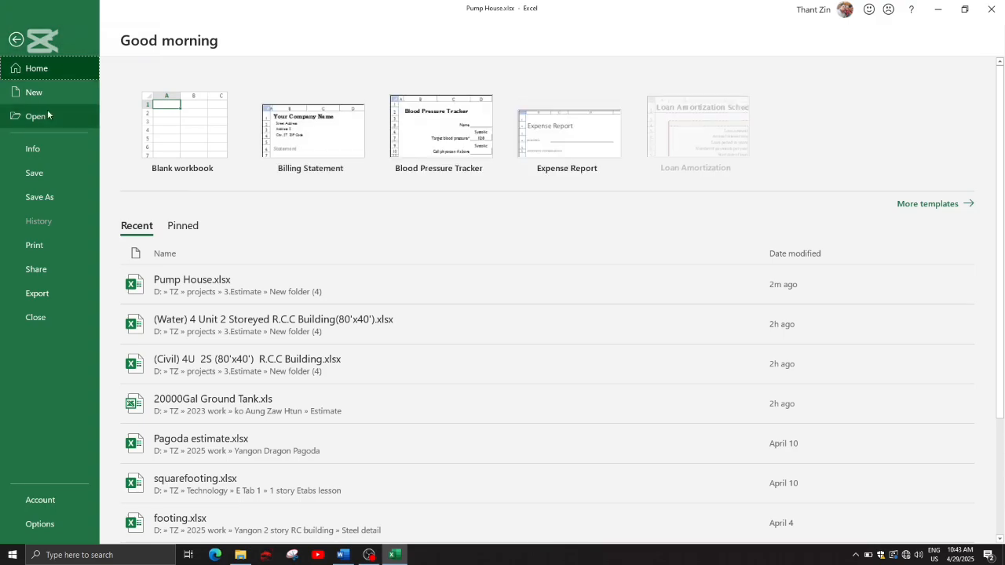
pyautogui.click(35, 92)
pyautogui.click(222, 234)
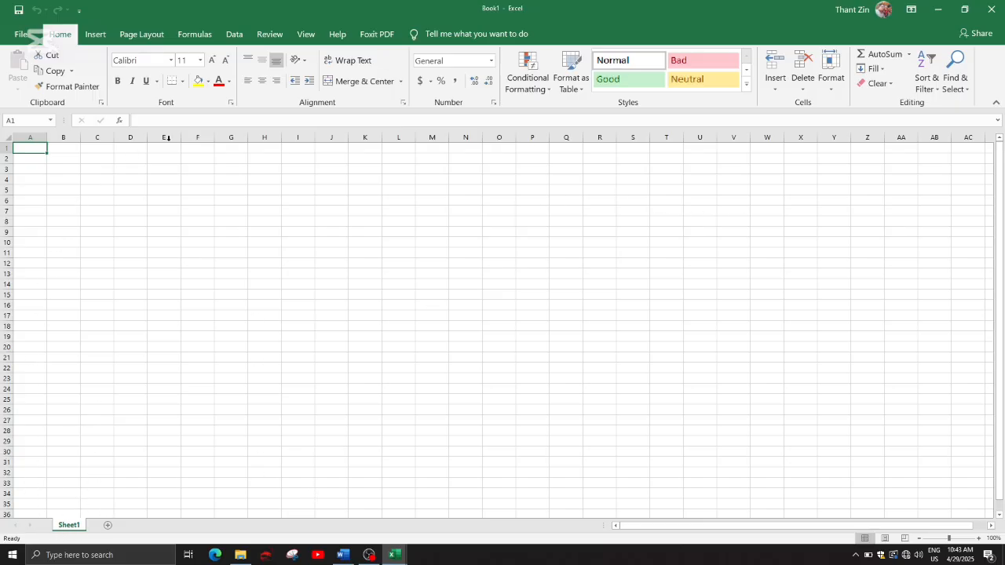
pyautogui.click(88, 212)
pyautogui.click(197, 223)
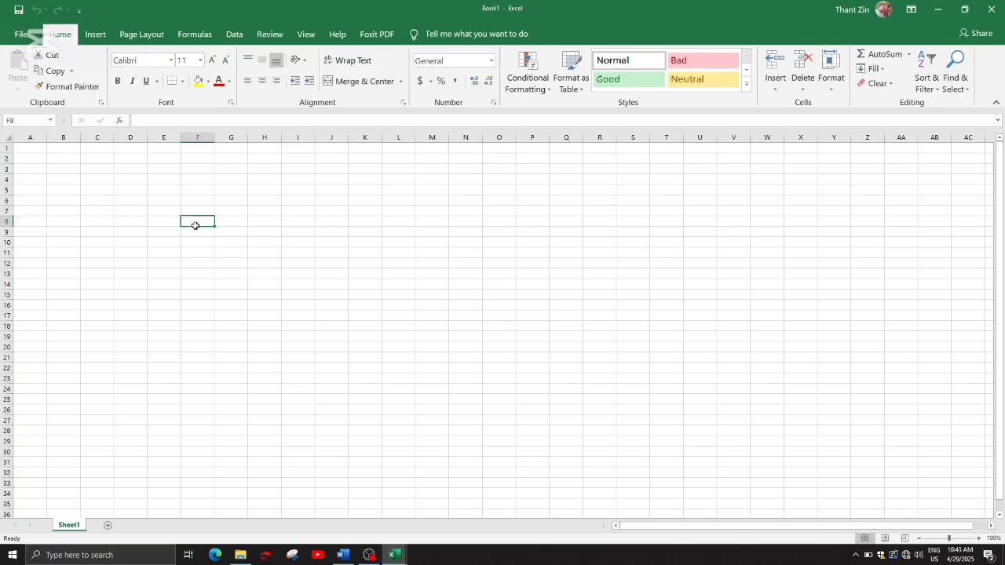
pyautogui.click(134, 272)
pyautogui.click(234, 275)
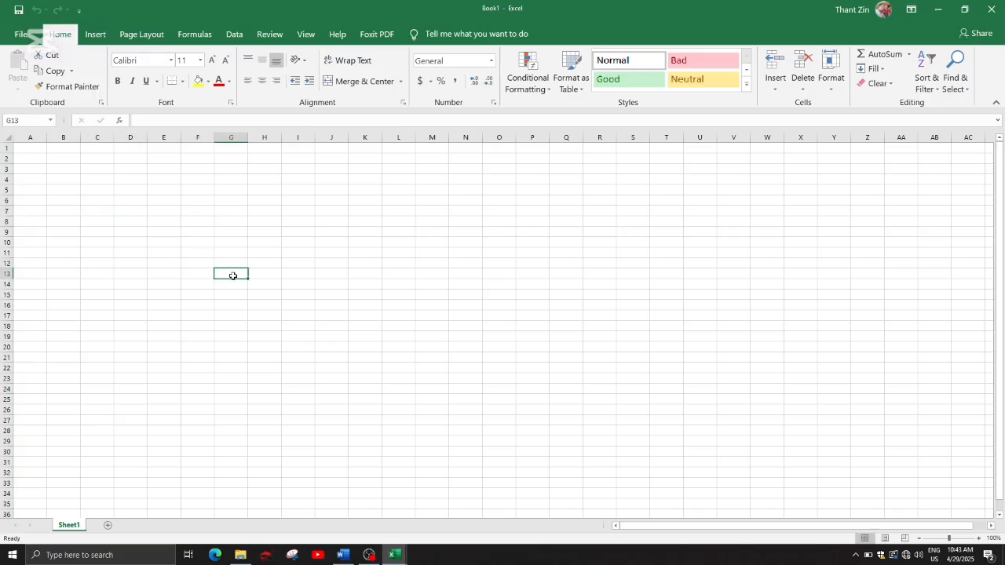
pyautogui.click(107, 200)
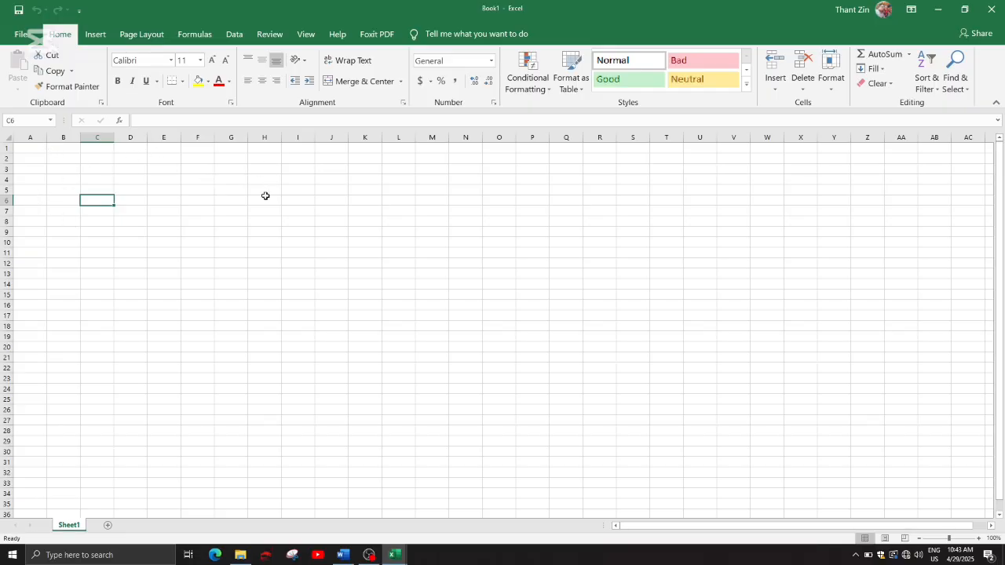
# Point out columns A to E and row 2 of the blank sheet, finishing with cell F7 selected.
pyautogui.click(35, 139)
pyautogui.click(69, 138)
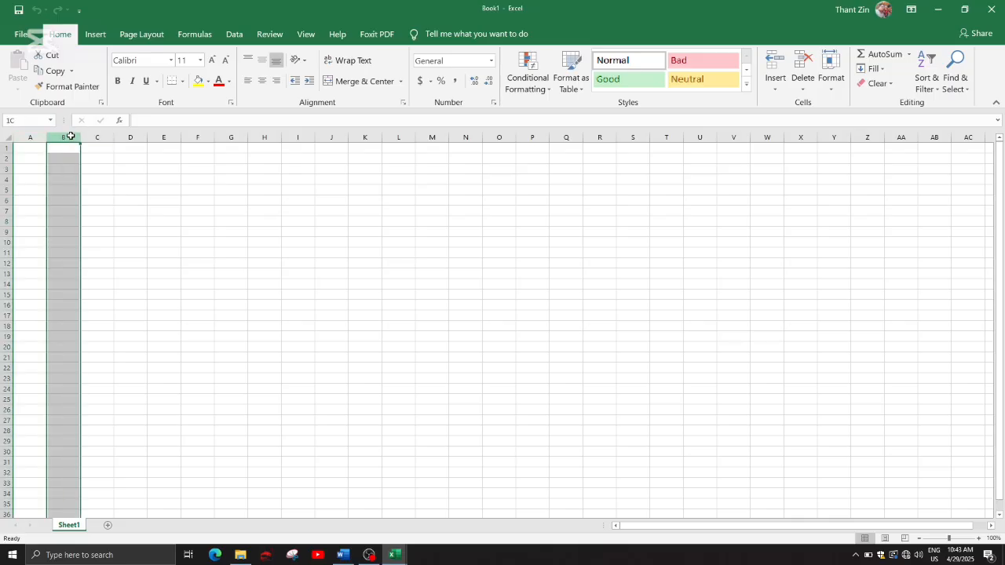
pyautogui.click(95, 138)
pyautogui.click(122, 138)
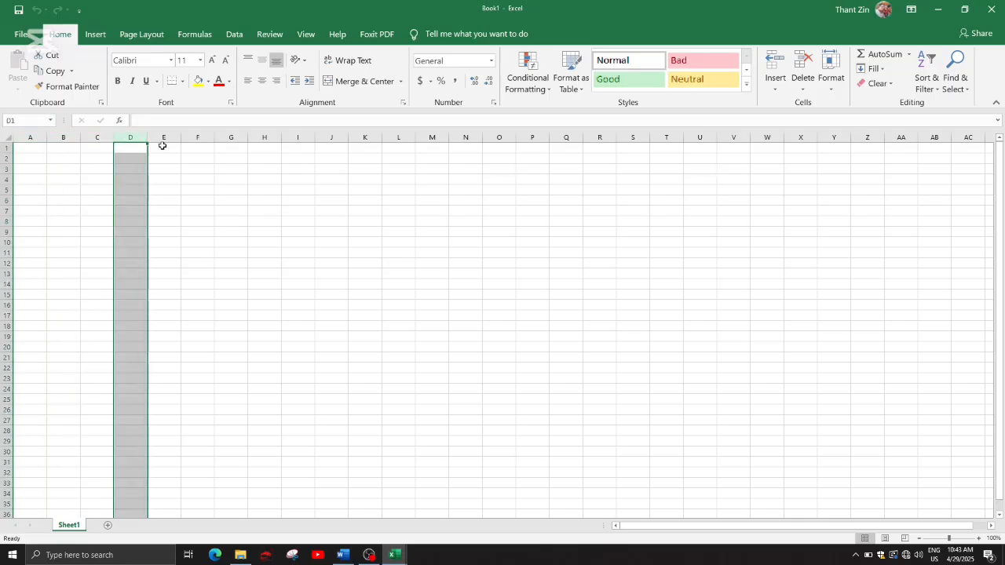
pyautogui.click(163, 139)
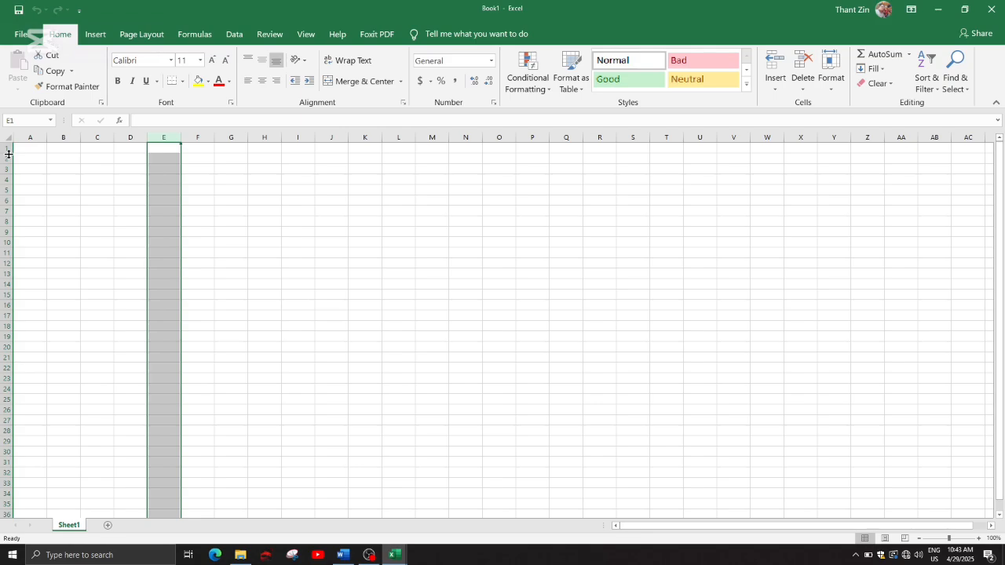
pyautogui.keyDown('ctrl'); pyautogui.scroll(6, 33, 186); pyautogui.keyUp('ctrl')
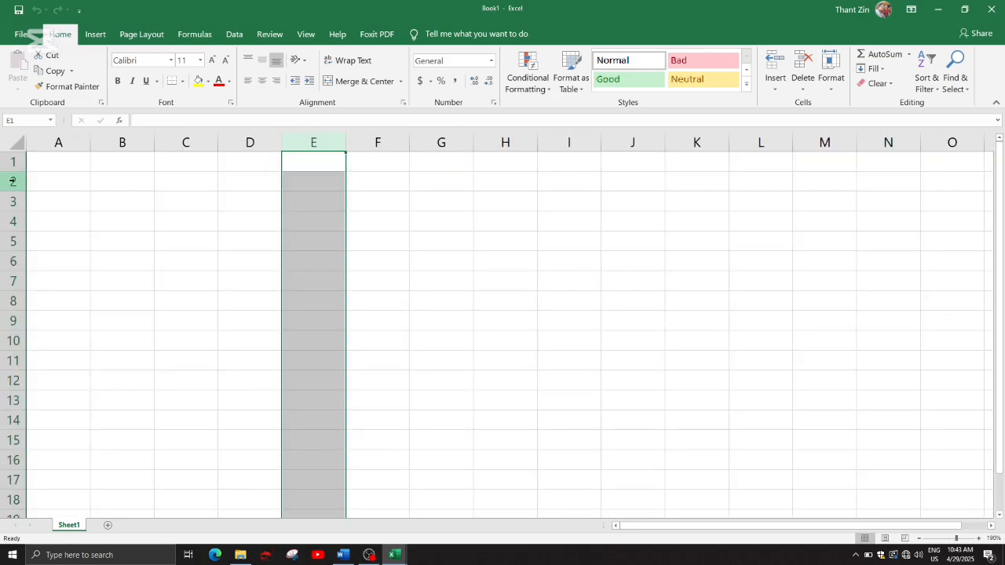
pyautogui.click(11, 181)
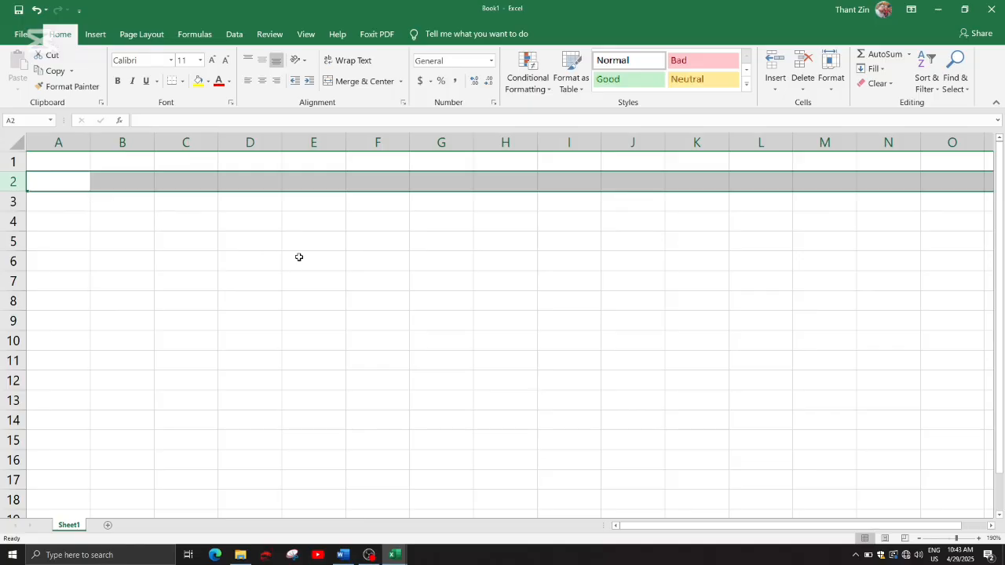
pyautogui.scroll(-3, 273, 259)
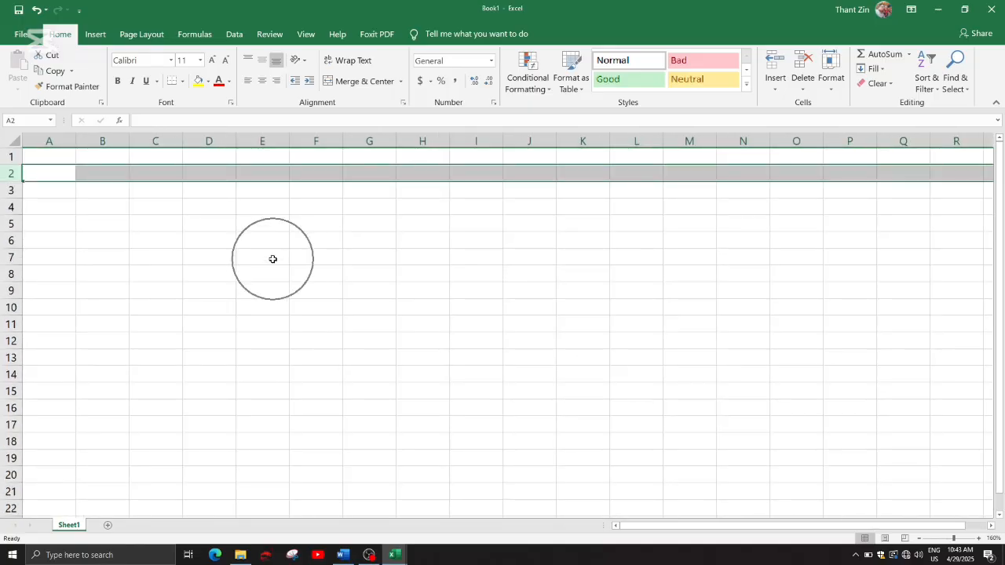
pyautogui.scroll(-1, 272, 260)
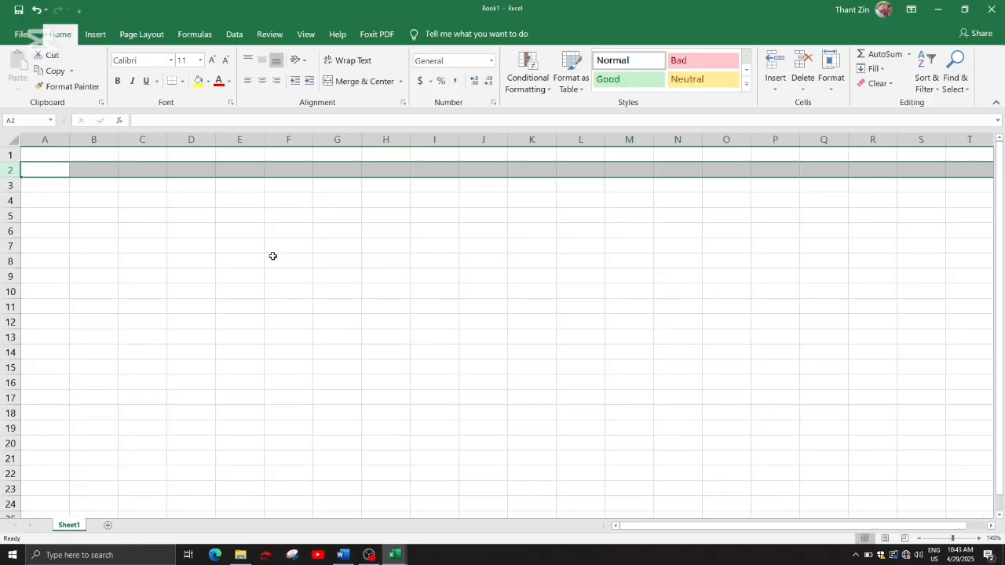
pyautogui.click(275, 258)
pyautogui.click(291, 249)
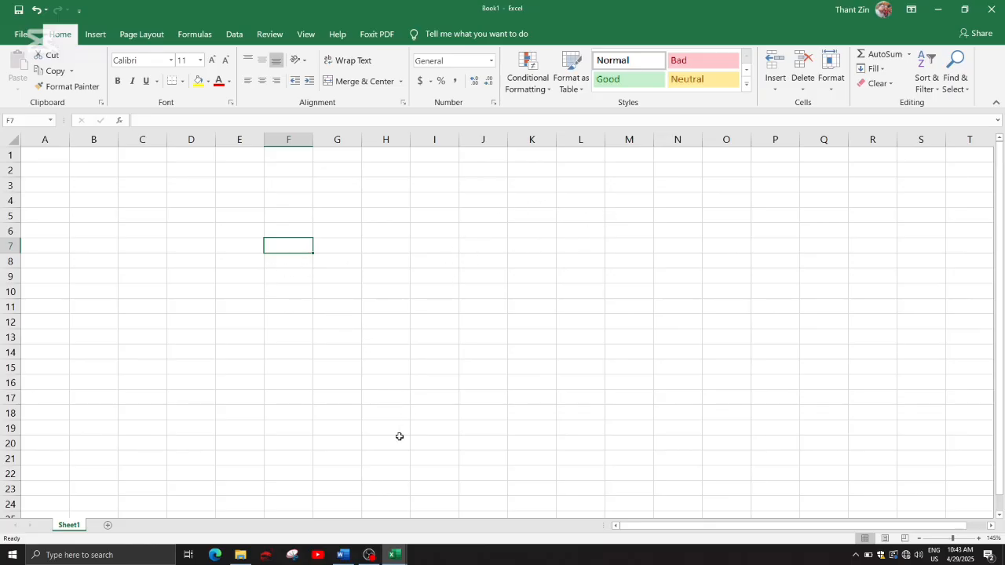
# Switch to Word to view the list of estimate parts, then return to the blank Book1 workbook in Excel.
pyautogui.click(342, 555)
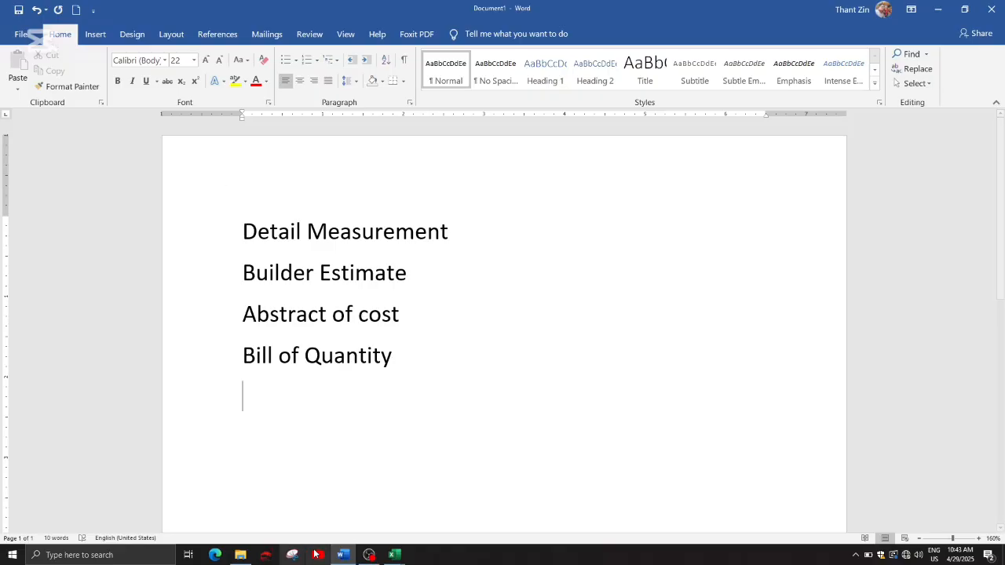
pyautogui.moveTo(394, 555)
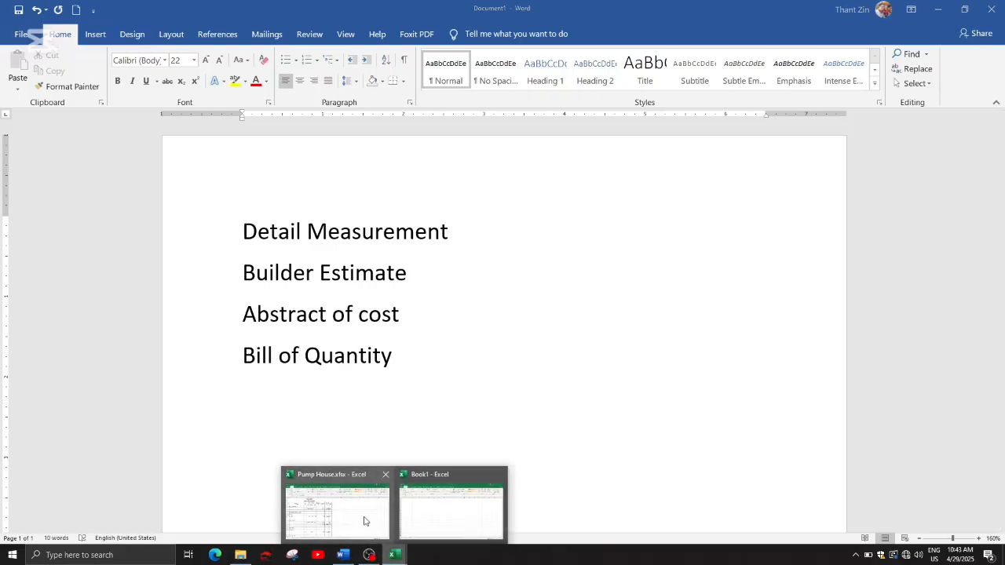
pyautogui.click(417, 502)
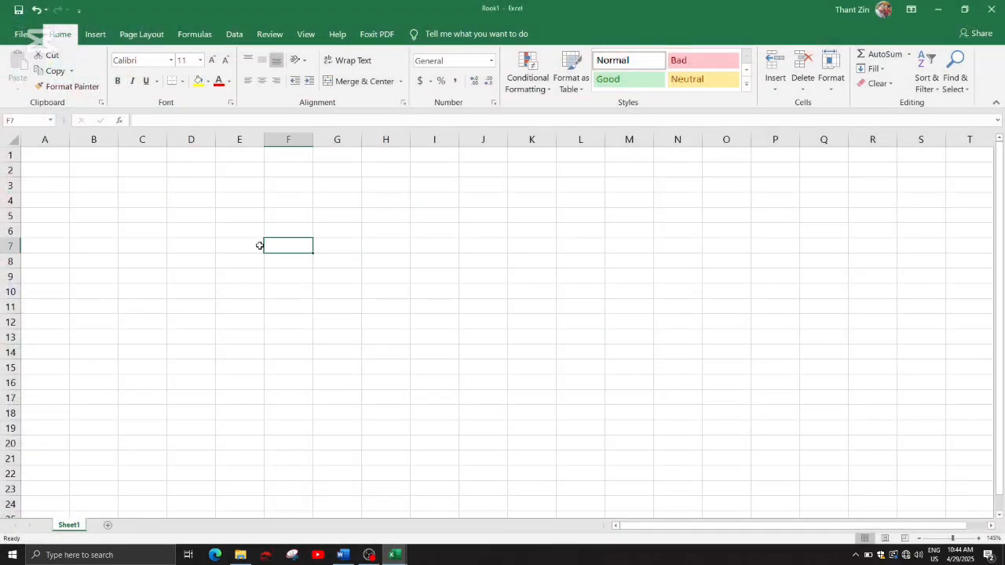
pyautogui.click(192, 227)
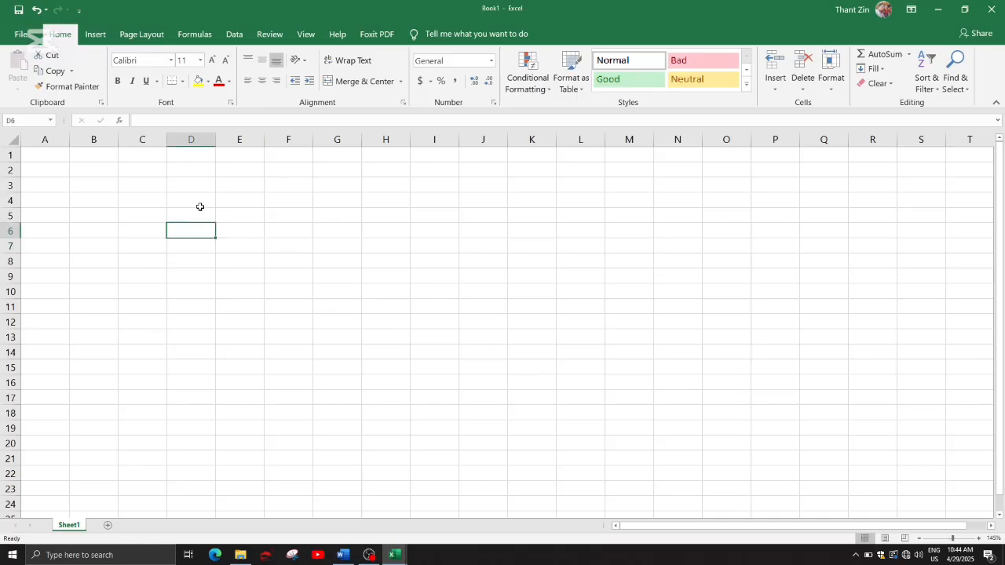
pyautogui.click(201, 202)
pyautogui.click(201, 181)
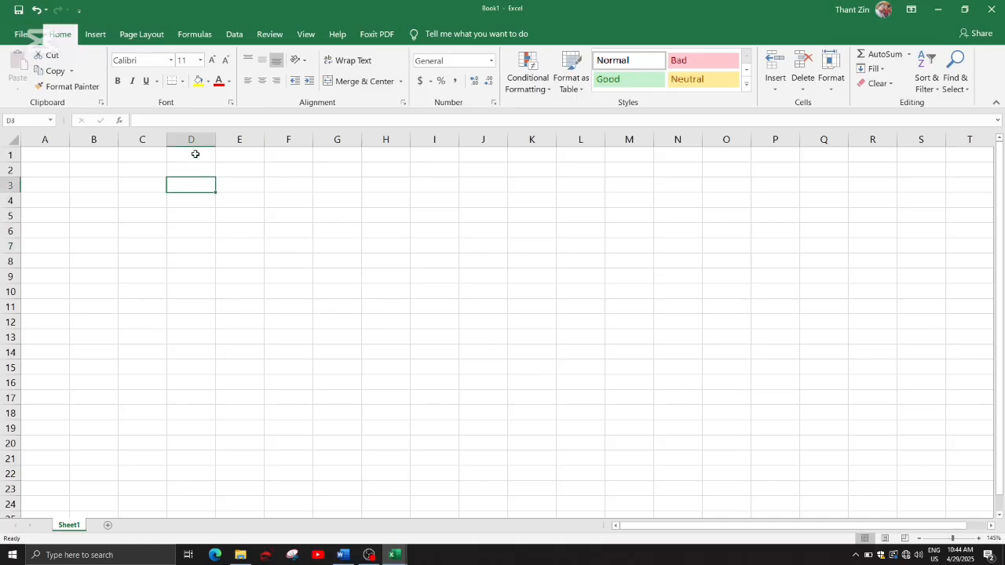
pyautogui.click(201, 167)
pyautogui.click(198, 156)
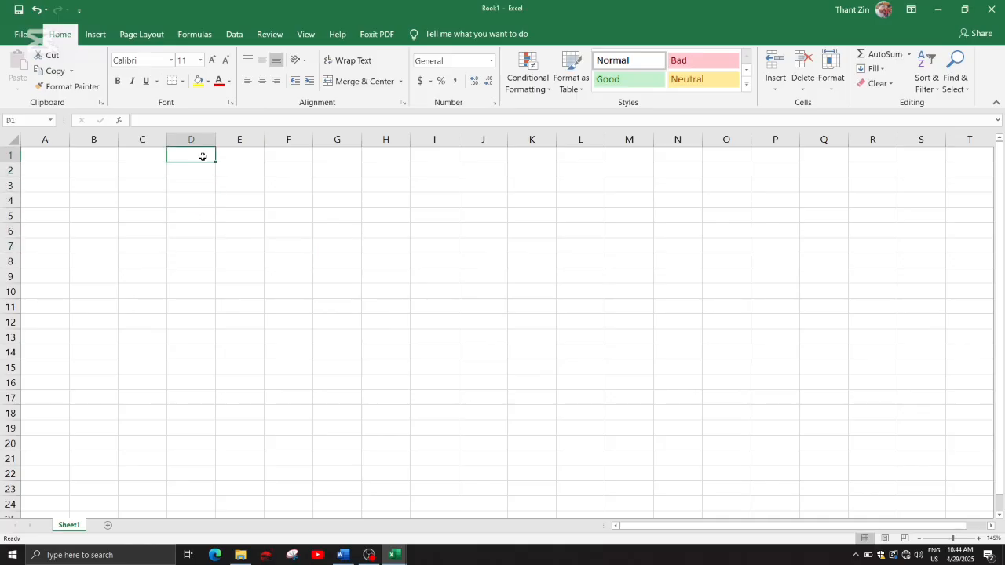
pyautogui.click(208, 172)
pyautogui.click(200, 188)
pyautogui.click(198, 206)
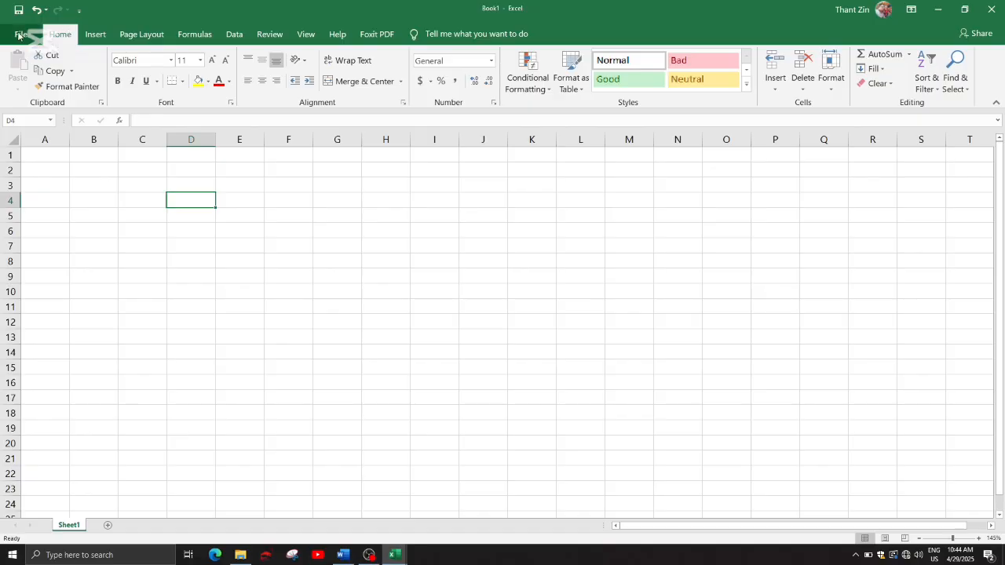
# Set the blank sheet's paper size to A4 (8.27" x 11.69").
pyautogui.click(158, 37)
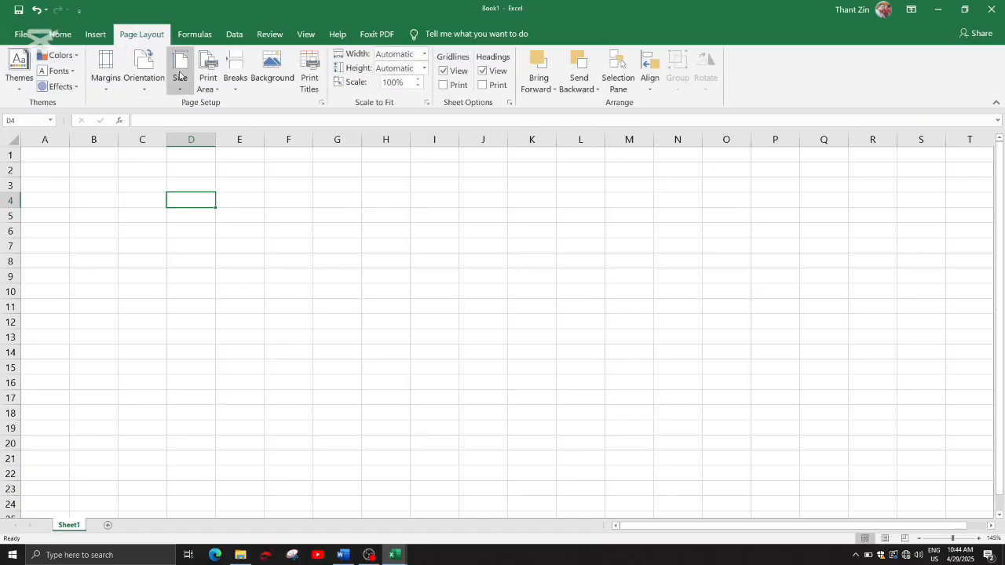
pyautogui.click(181, 91)
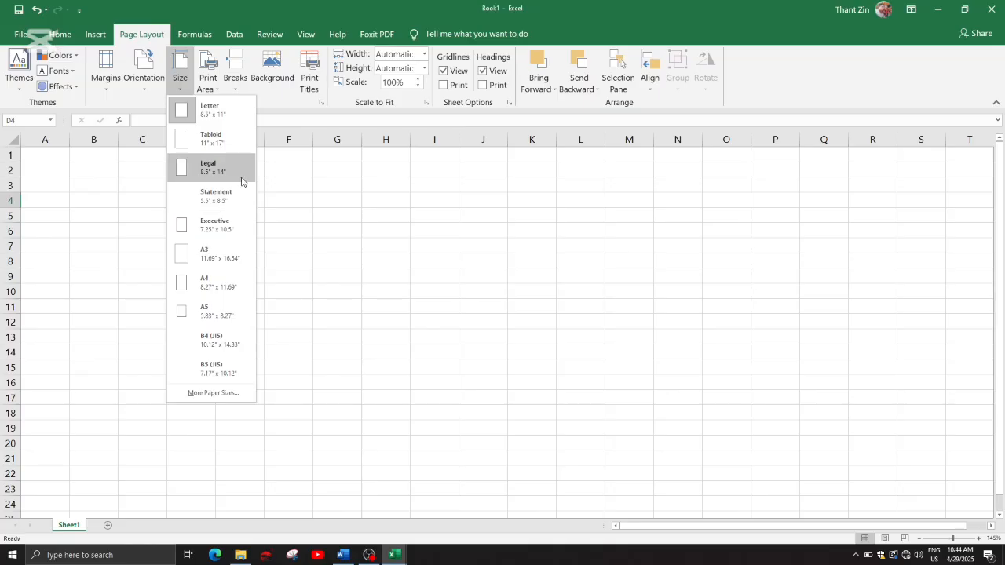
pyautogui.click(222, 288)
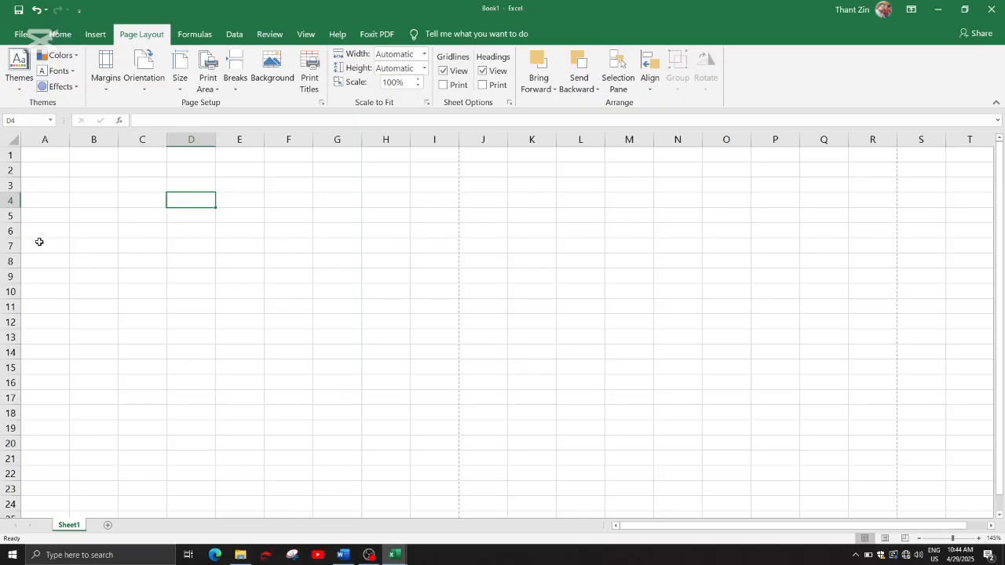
# Examine the dashed page break lines across the blank sheet and select column I at the first page's edge.
pyautogui.keyDown('ctrl'); pyautogui.scroll(-4, 368, 276); pyautogui.keyUp('ctrl')
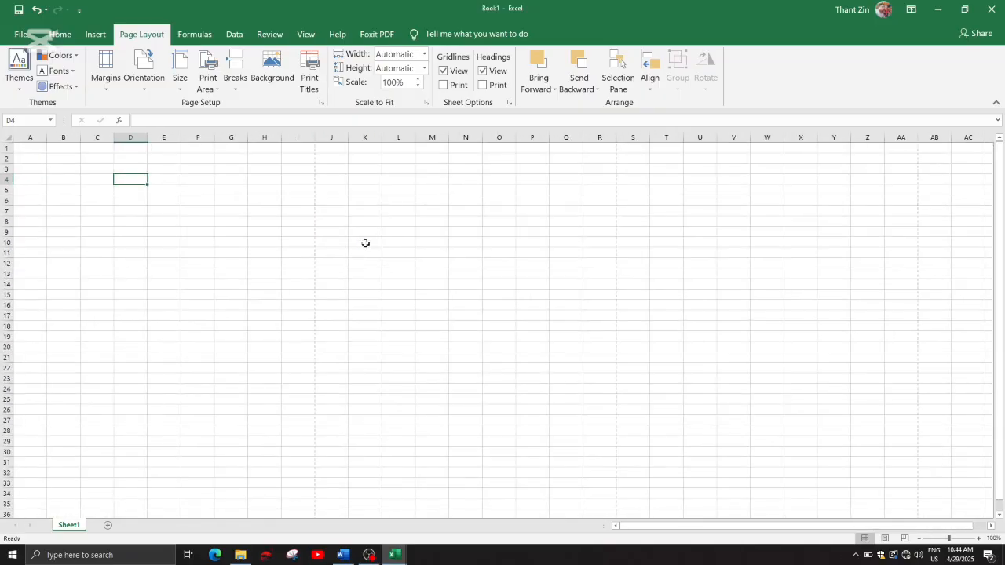
pyautogui.scroll(-2, 230, 245)
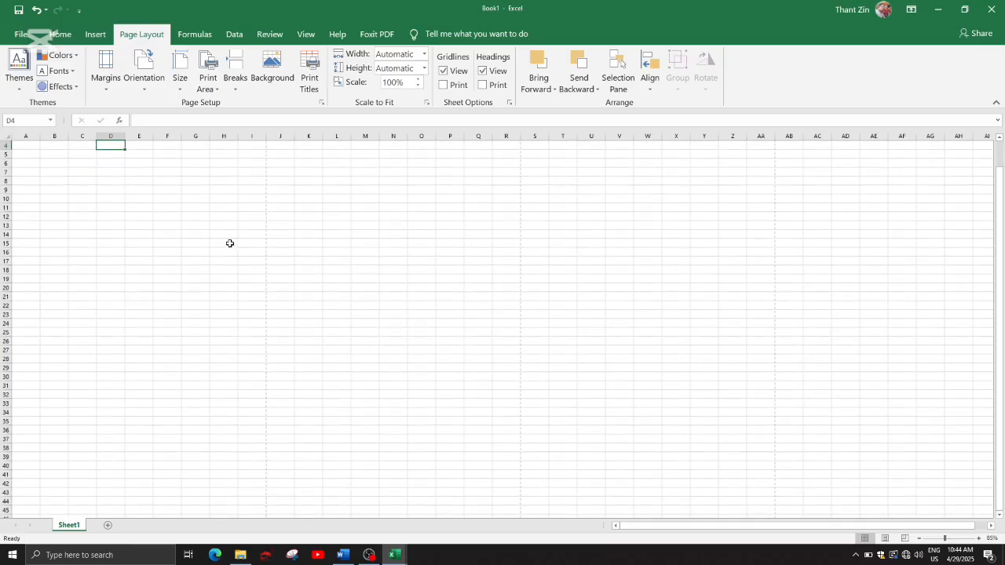
pyautogui.scroll(2, 228, 251)
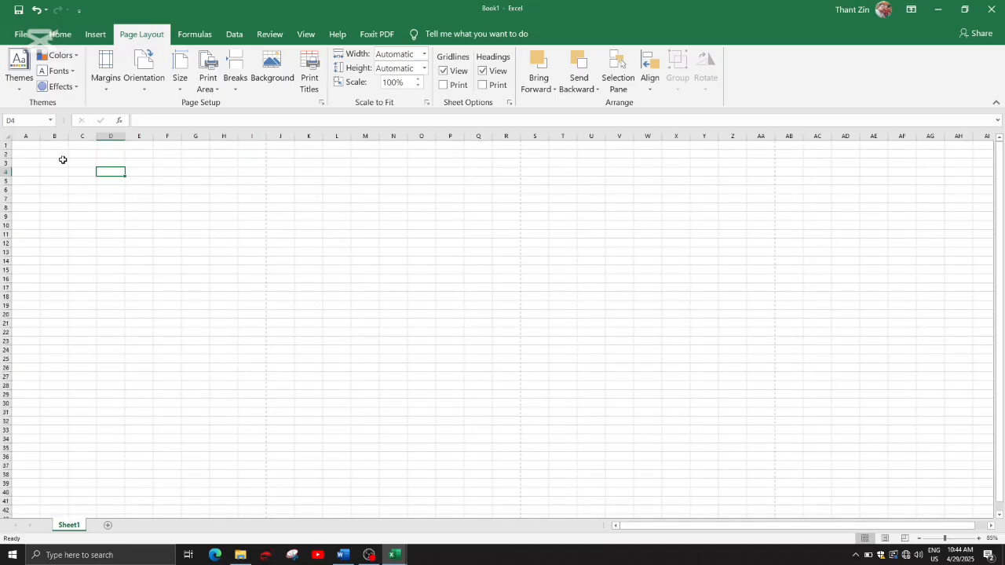
pyautogui.keyDown('ctrl'); pyautogui.scroll(4, 63, 160); pyautogui.keyUp('ctrl')
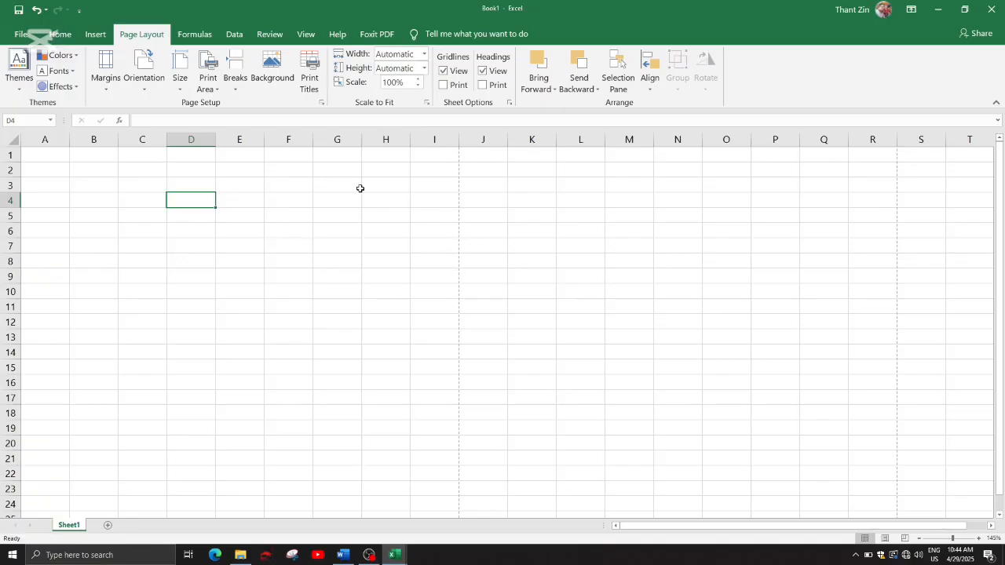
pyautogui.click(385, 169)
pyautogui.click(441, 172)
pyautogui.click(436, 139)
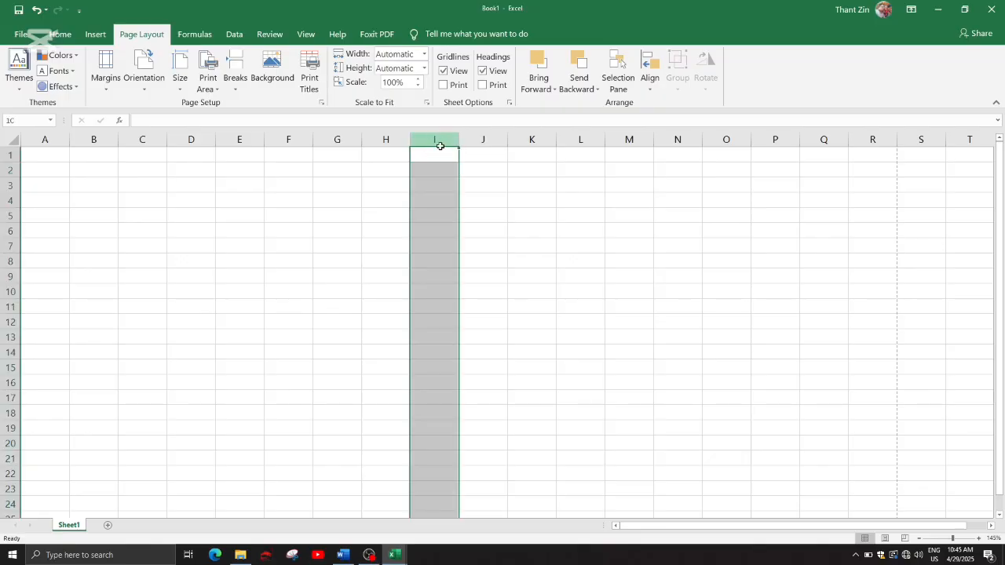
# Set the blank sheet's paper size to A4 (8.27" x 11.69") and its orientation to Portrait.
pyautogui.click(485, 139)
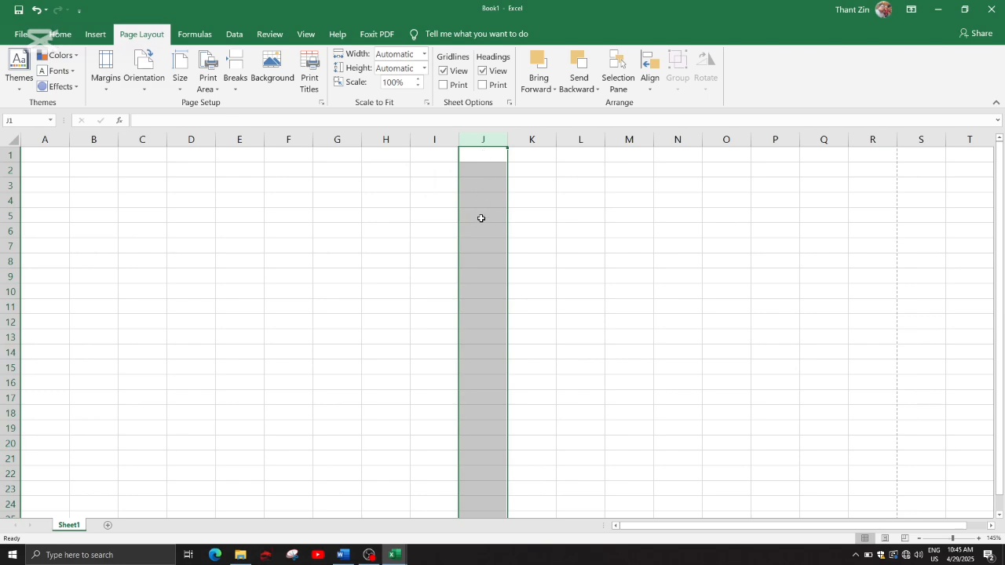
pyautogui.click(522, 256)
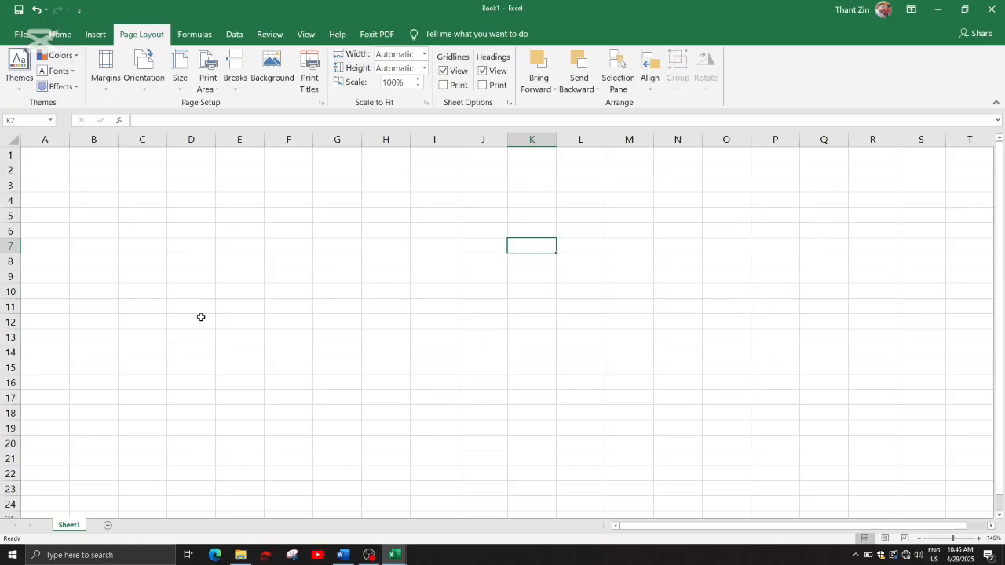
pyautogui.click(182, 84)
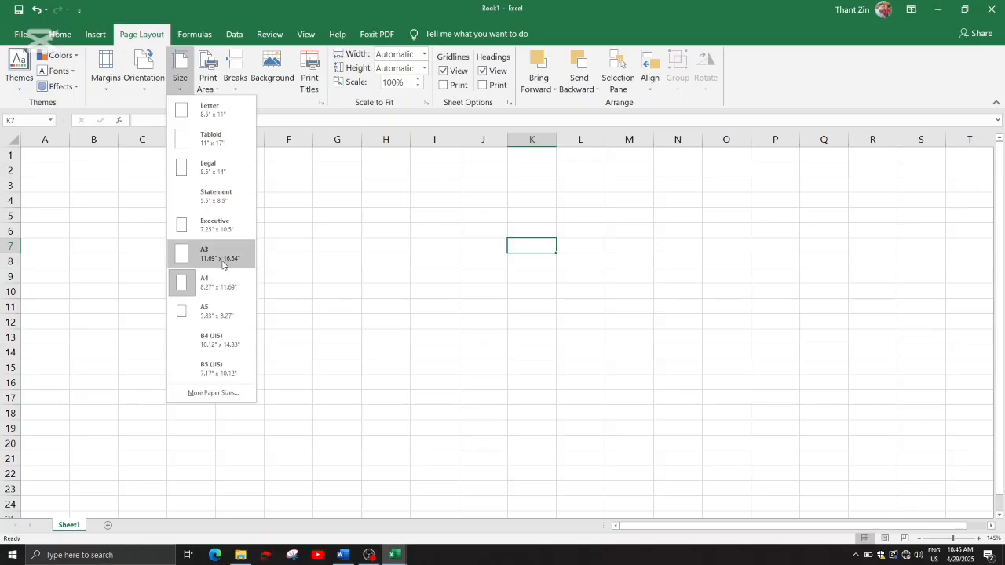
pyautogui.click(226, 284)
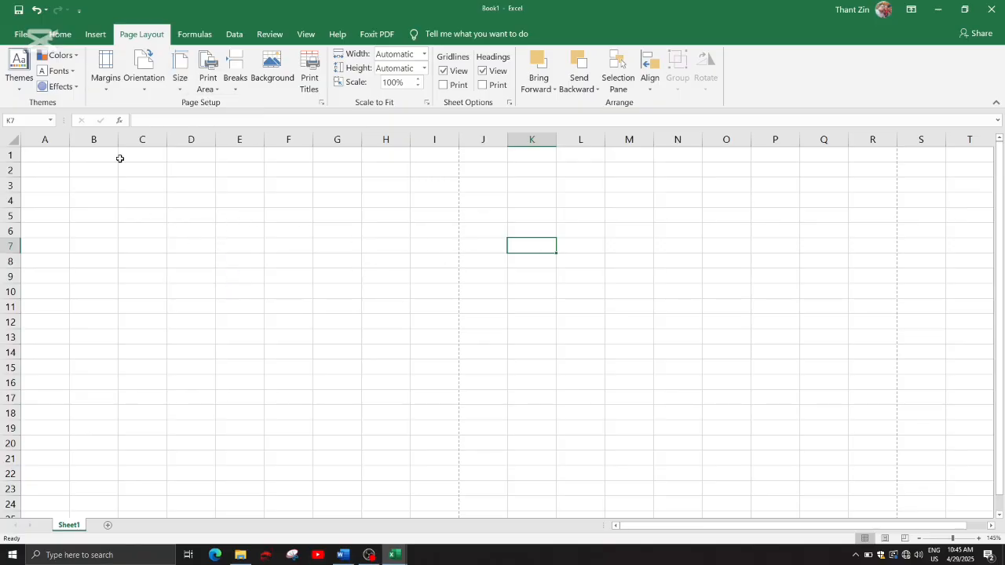
pyautogui.click(144, 88)
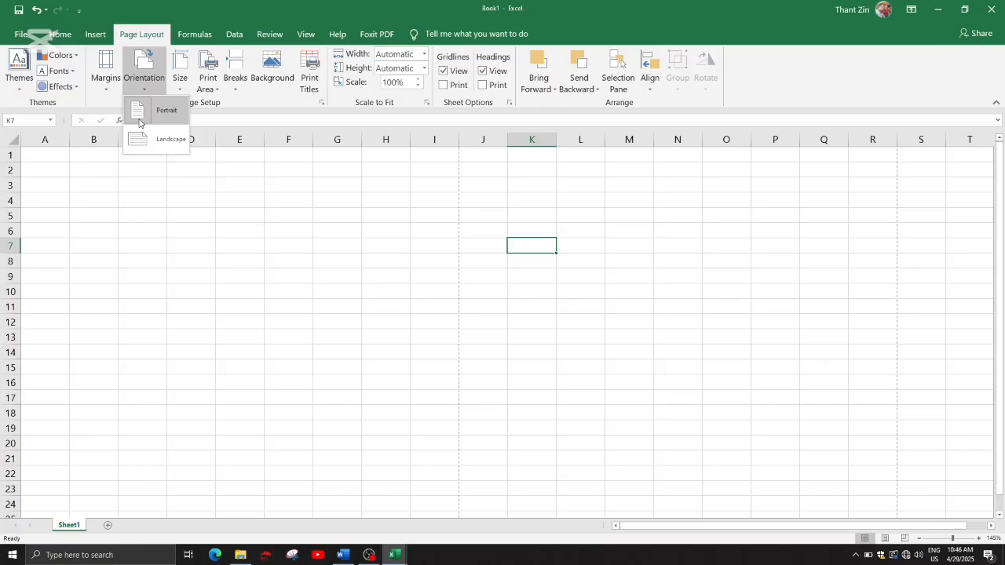
pyautogui.click(158, 111)
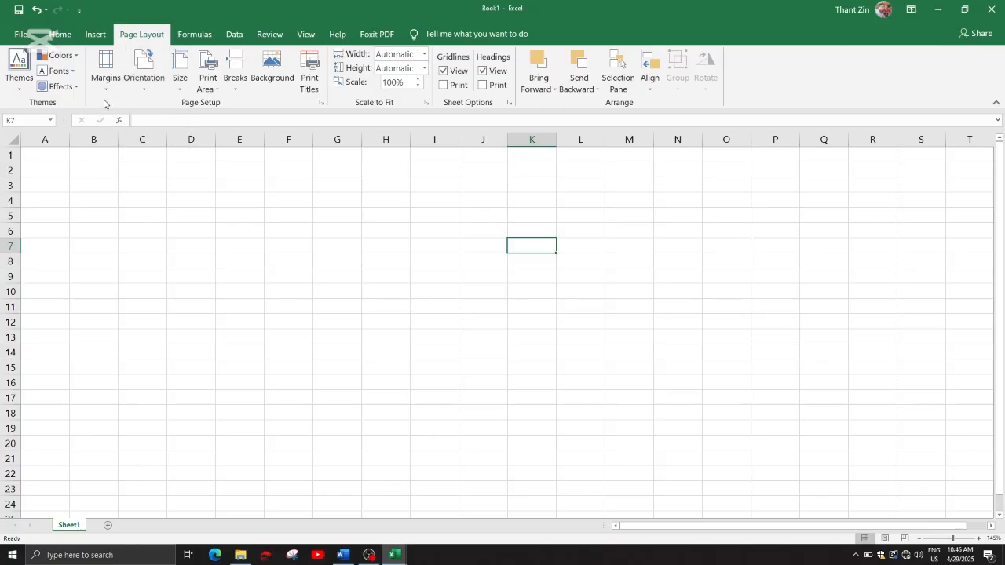
# Set custom page margins of 0.5 at the top, bottom and left and 0.3 at the right.
pyautogui.click(106, 82)
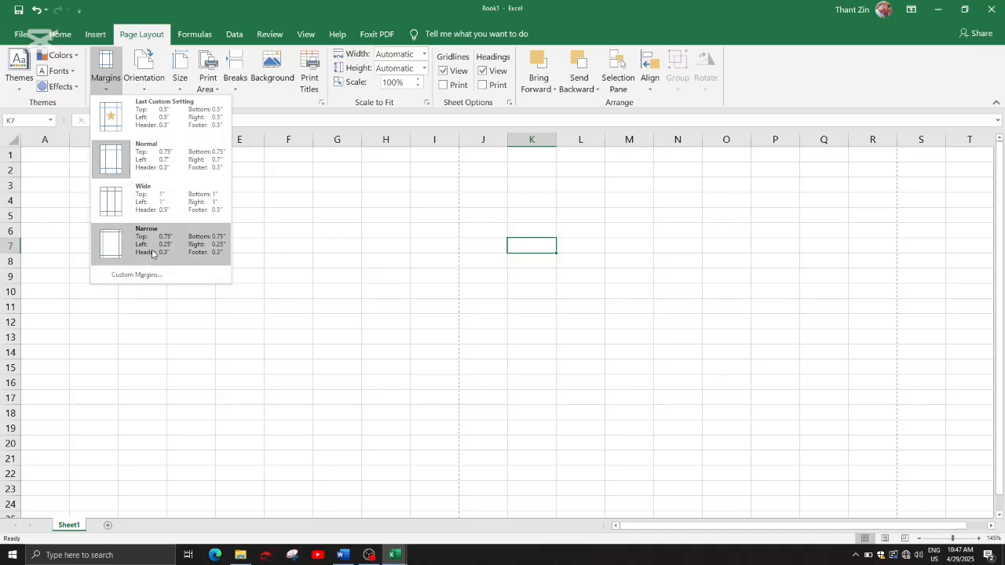
pyautogui.click(140, 274)
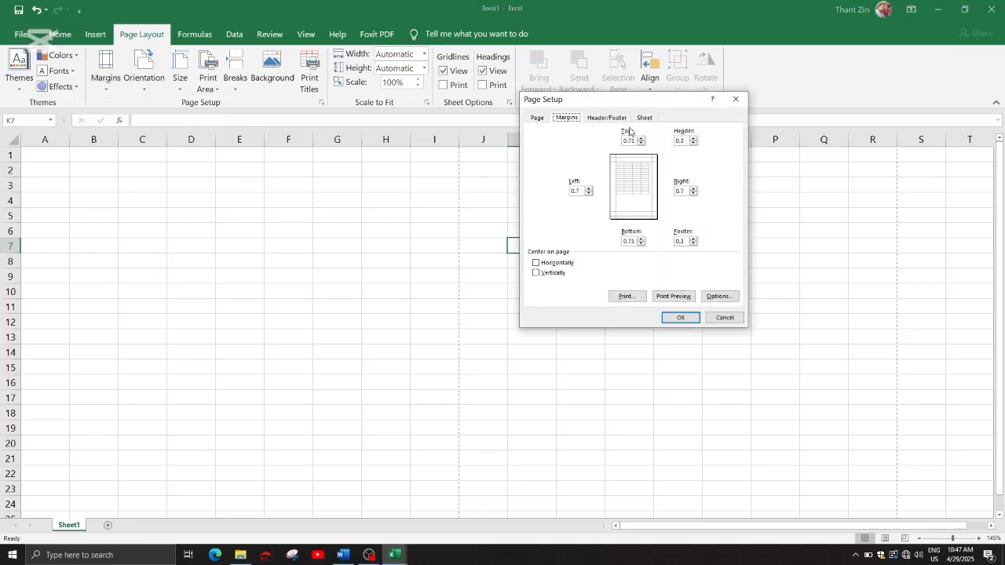
pyautogui.moveTo(638, 99); pyautogui.dragTo(338, 133)
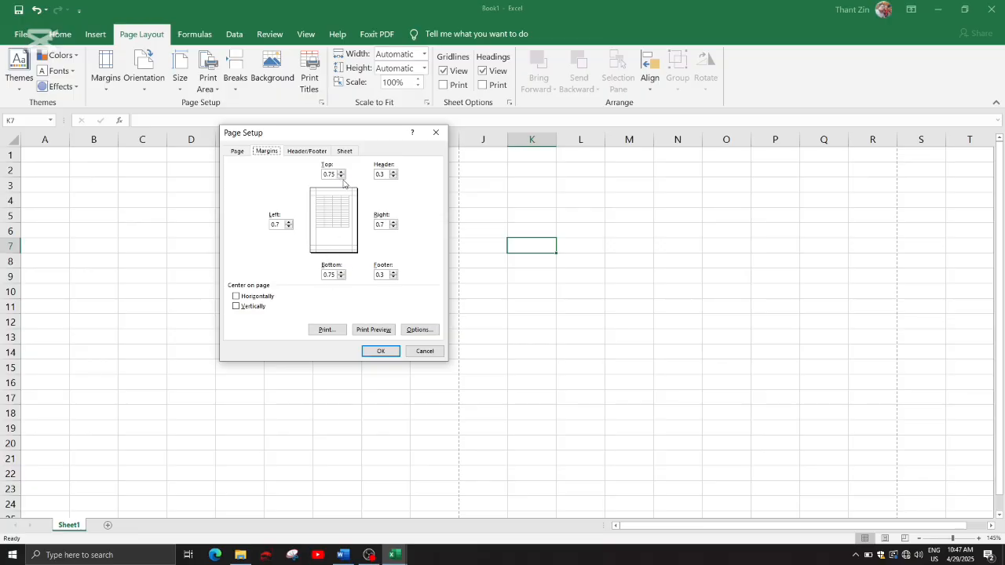
pyautogui.moveTo(336, 174); pyautogui.dragTo(314, 174)
pyautogui.moveTo(337, 173); pyautogui.dragTo(327, 174)
pyautogui.moveTo(338, 274); pyautogui.dragTo(321, 275)
pyautogui.moveTo(257, 223); pyautogui.dragTo(256, 223)
pyautogui.write('0.5')
pyautogui.moveTo(379, 224); pyautogui.dragTo(363, 225)
pyautogui.click(381, 351)
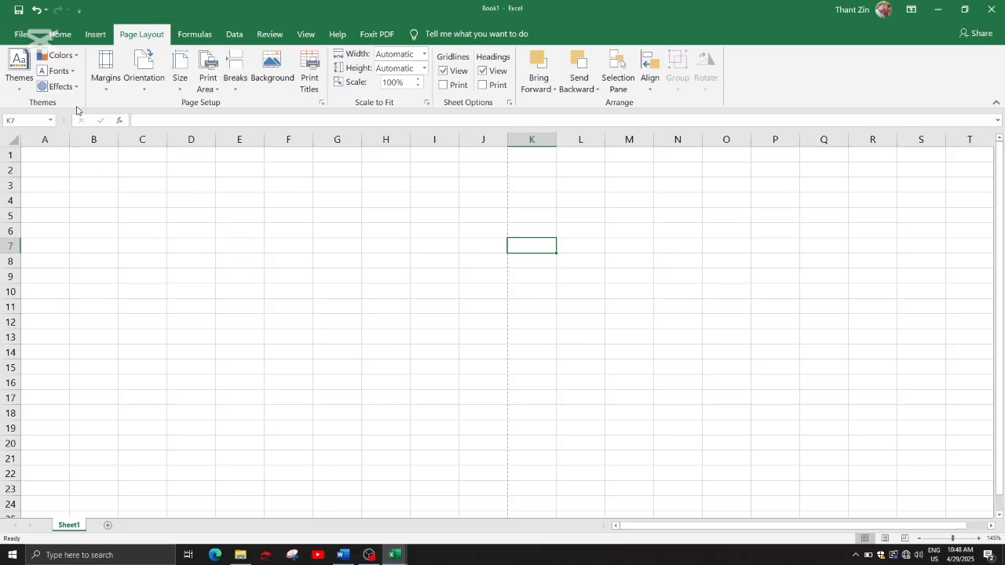
# Review the sheet's paper size, orientation and margin options without changing them.
pyautogui.click(186, 88)
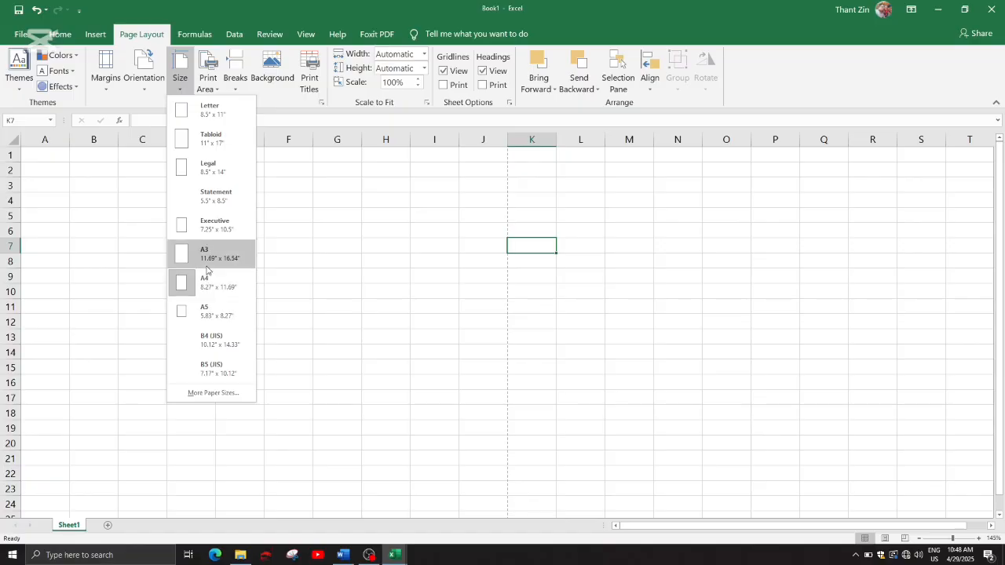
pyautogui.click(291, 245)
pyautogui.click(132, 93)
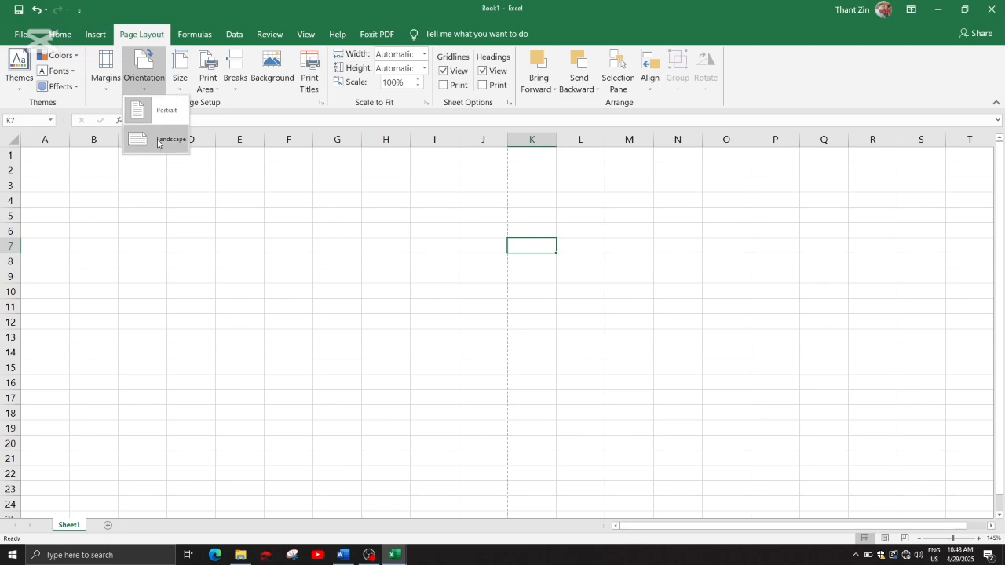
pyautogui.click(142, 85)
pyautogui.click(105, 71)
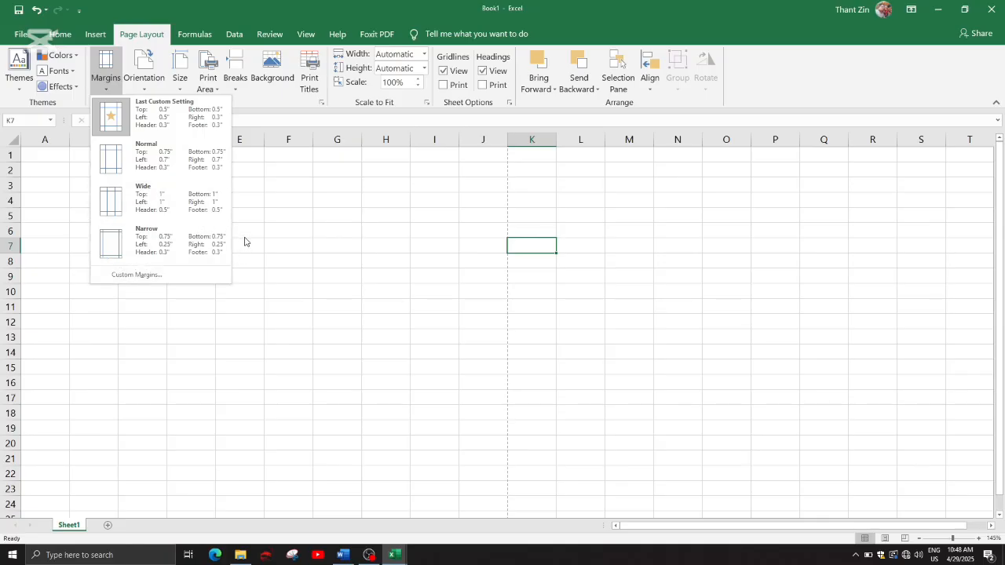
pyautogui.click(281, 235)
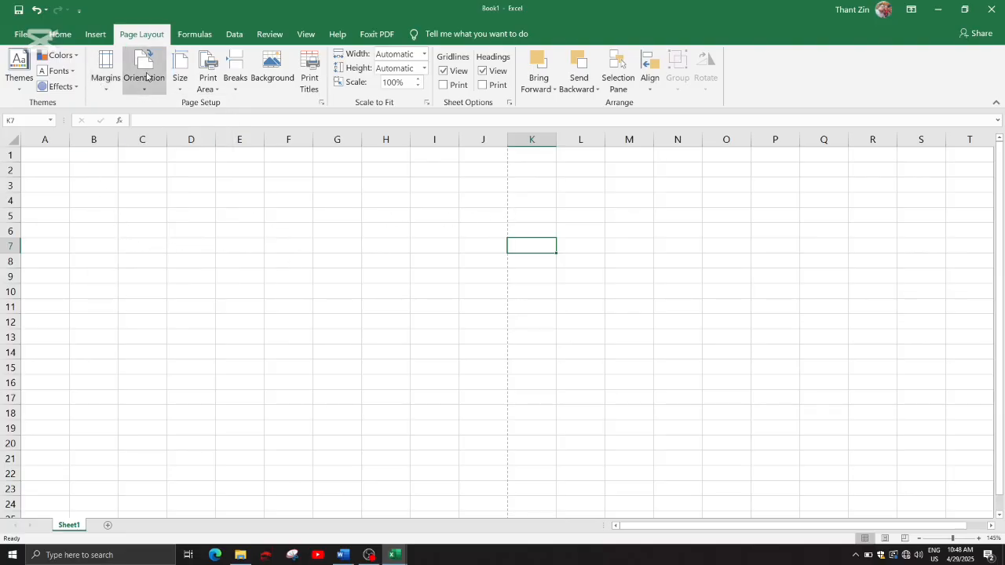
# Point out columns A to D and row 2 of the blank sheet by selecting them one at a time.
pyautogui.click(53, 139)
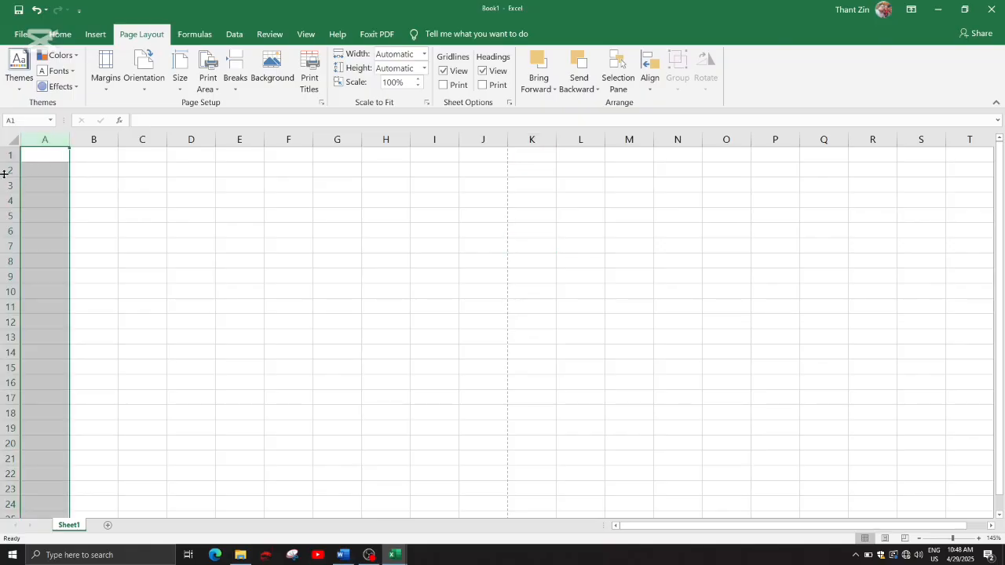
pyautogui.click(11, 171)
pyautogui.click(47, 139)
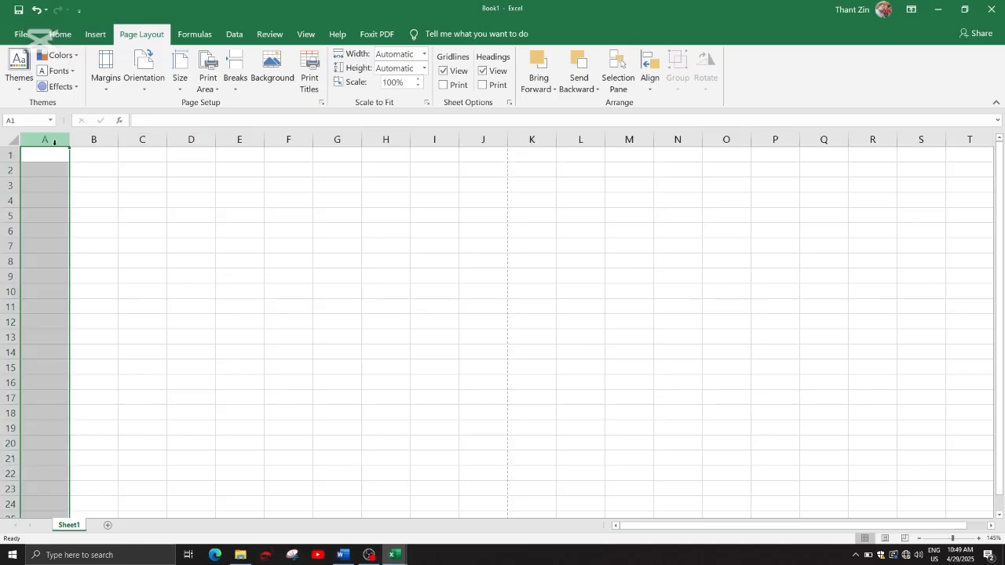
pyautogui.click(88, 139)
pyautogui.click(145, 139)
pyautogui.click(190, 139)
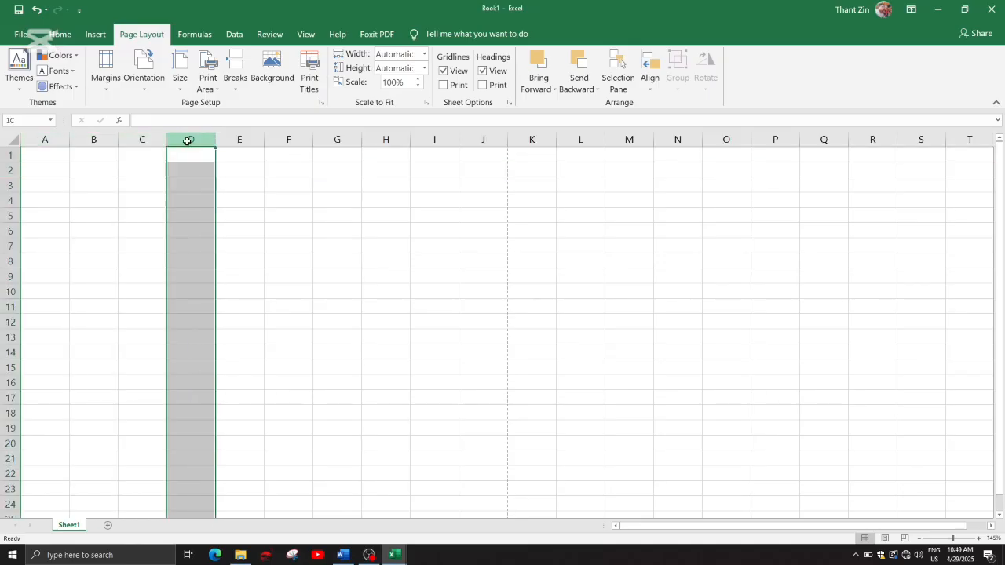
# Point out rows 4, 5, 6 and 8, finishing on individual cells B8 to D8.
pyautogui.click(11, 200)
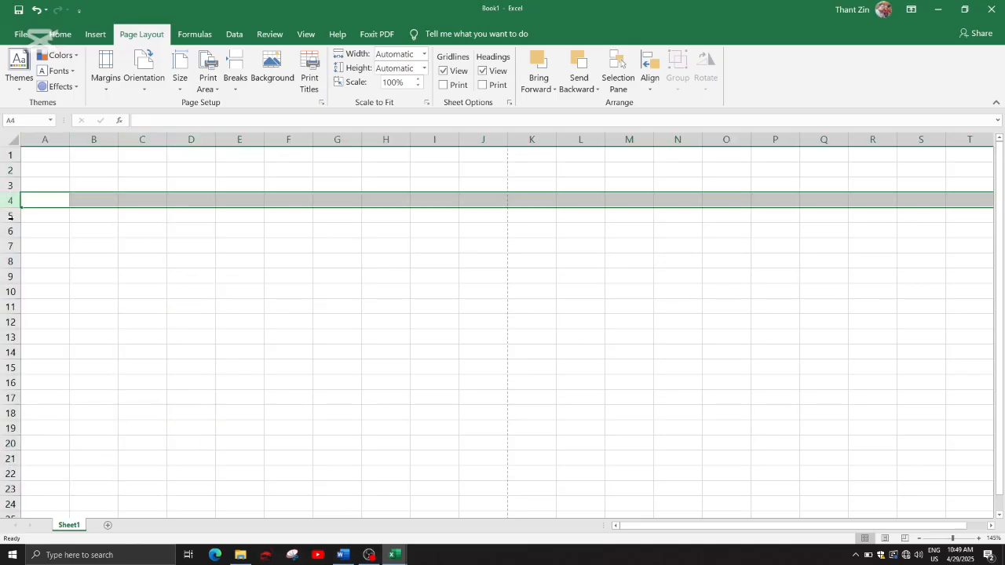
pyautogui.click(11, 215)
pyautogui.click(11, 231)
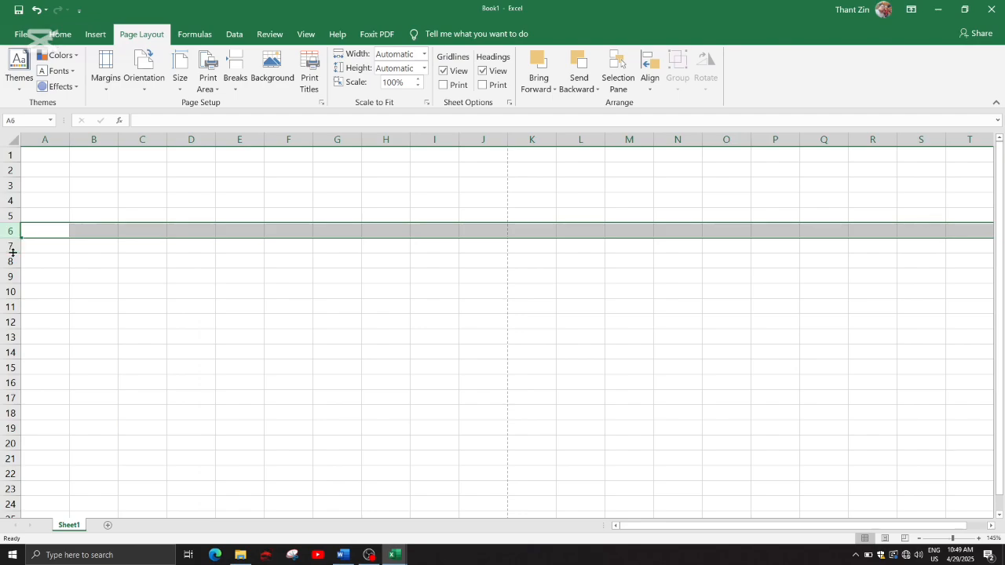
pyautogui.click(11, 261)
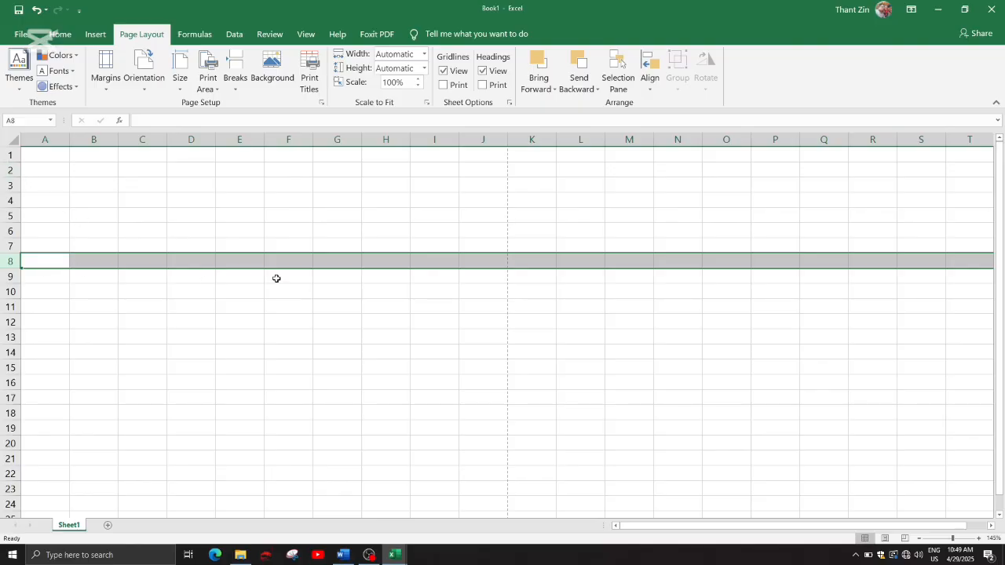
pyautogui.click(103, 262)
pyautogui.click(157, 262)
pyautogui.click(183, 261)
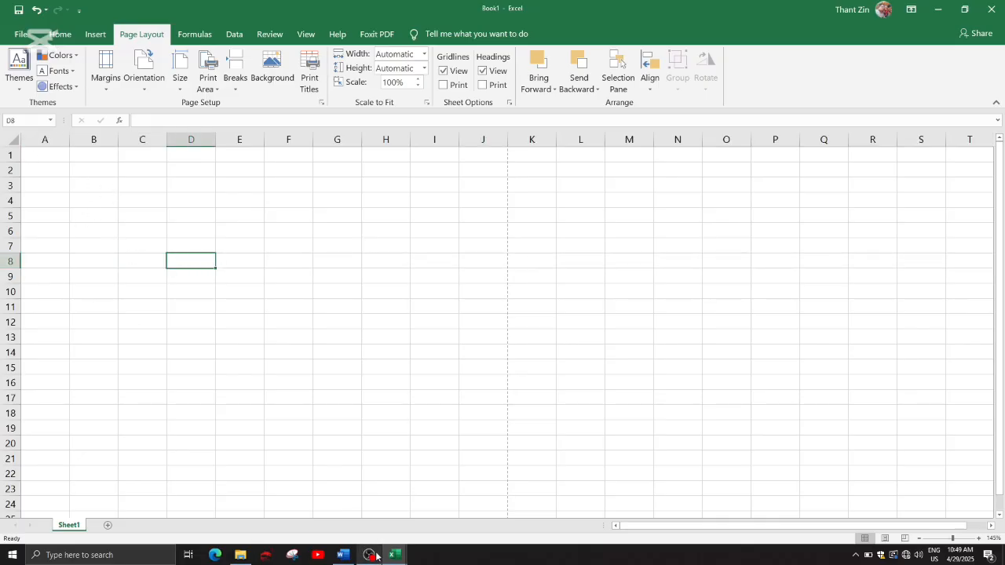
# View the detail of measurement sheet in Pump House.xlsx for reference and return to the blank Book1 workbook.
pyautogui.moveTo(391, 557)
pyautogui.click(334, 502)
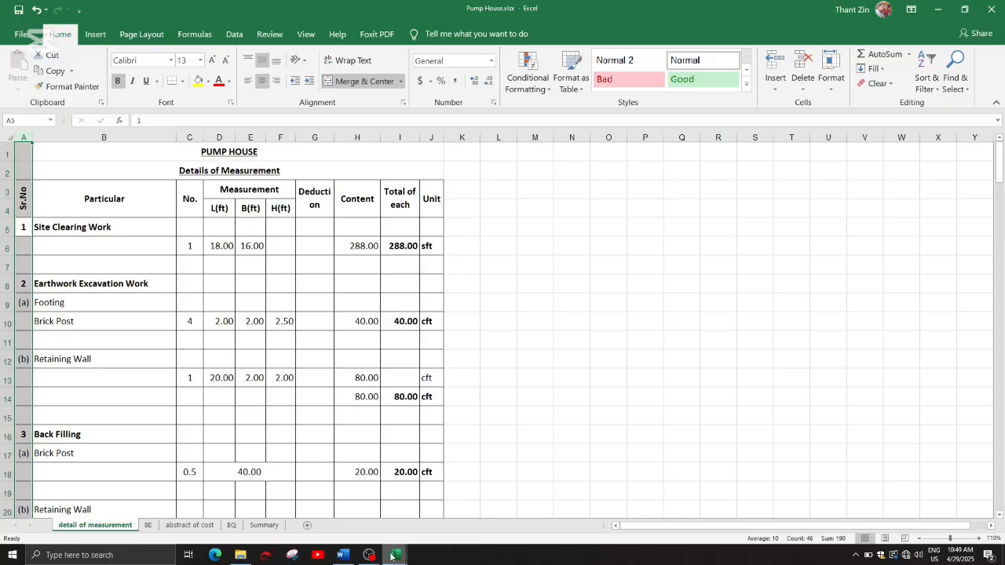
pyautogui.moveTo(392, 559)
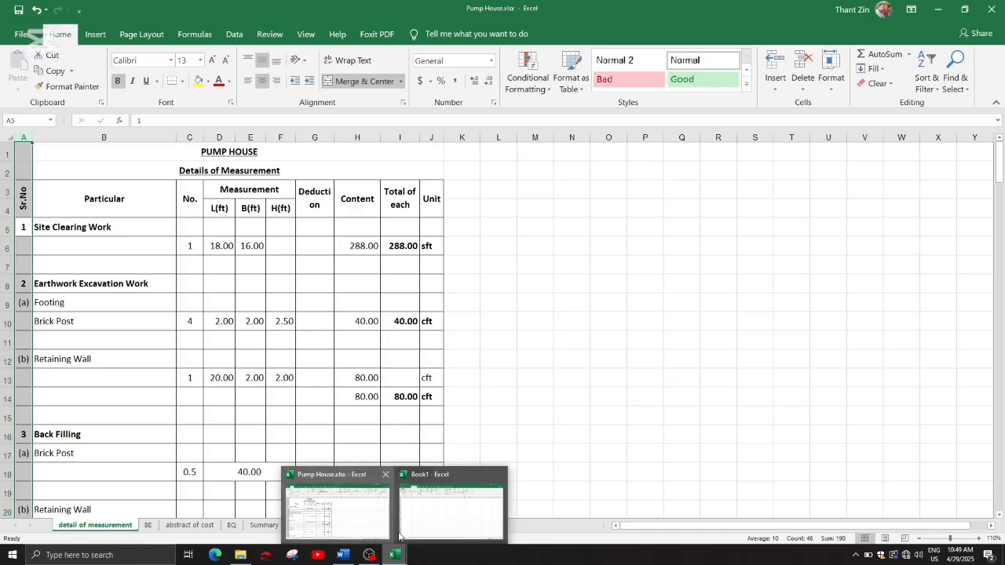
pyautogui.click(439, 515)
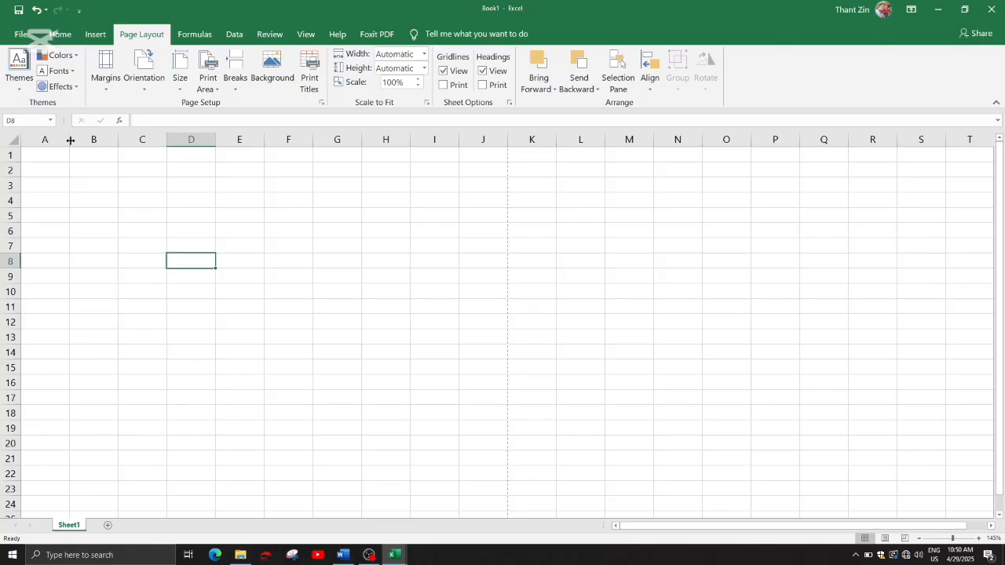
# Narrow column A of the blank sheet to a width of about 4.
pyautogui.moveTo(70, 140)
pyautogui.mouseDown()
pyautogui.moveTo(50, 139)
pyautogui.moveTo(197, 135)
pyautogui.moveTo(35, 143)
pyautogui.moveTo(56, 141)
pyautogui.mouseUp()
pyautogui.moveTo(143, 136); pyautogui.dragTo(50, 141)
pyautogui.moveTo(45, 142); pyautogui.dragTo(48, 142)
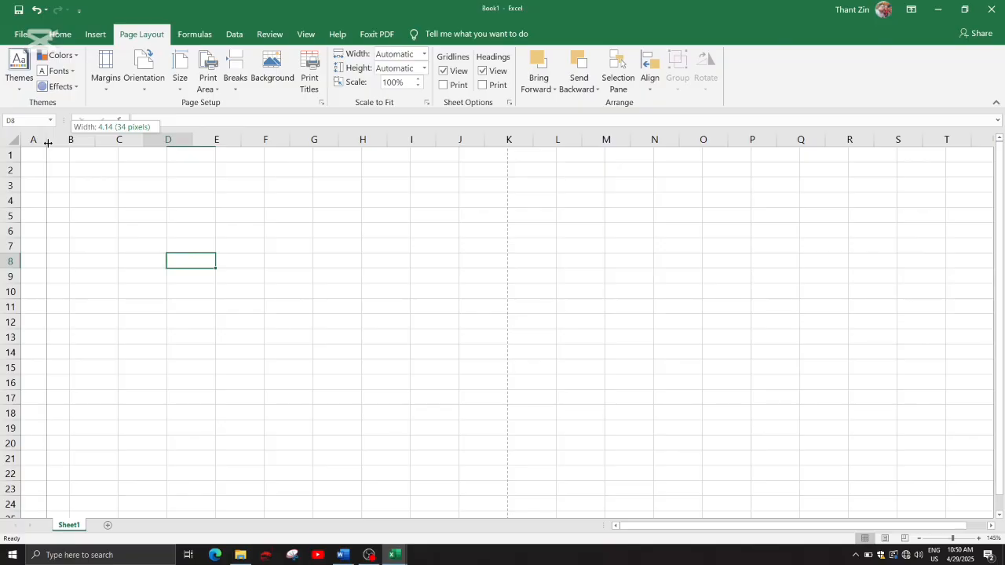
pyautogui.moveTo(48, 142); pyautogui.dragTo(48, 142)
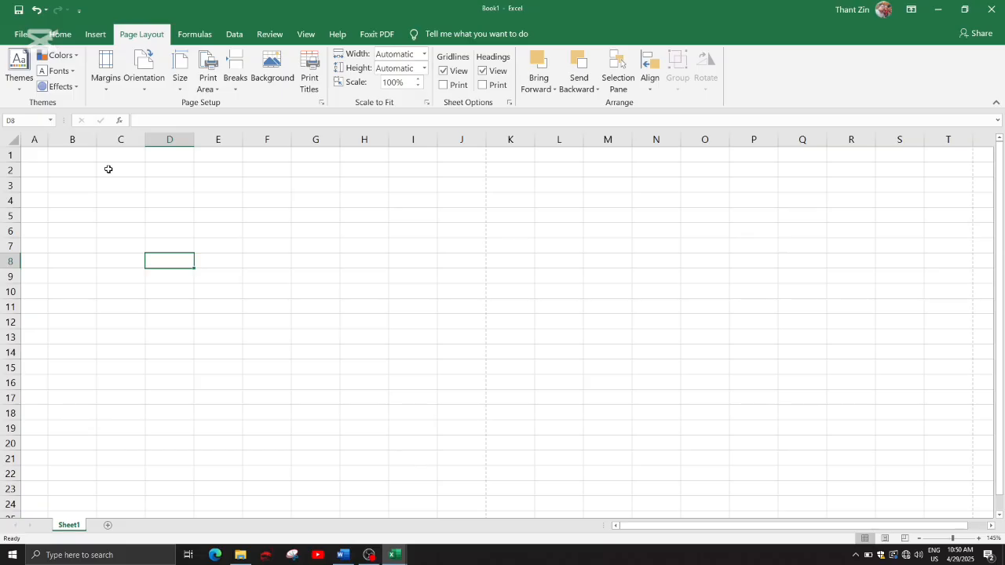
# Widen column B of the blank sheet to a width of about 27.
pyautogui.click(43, 167)
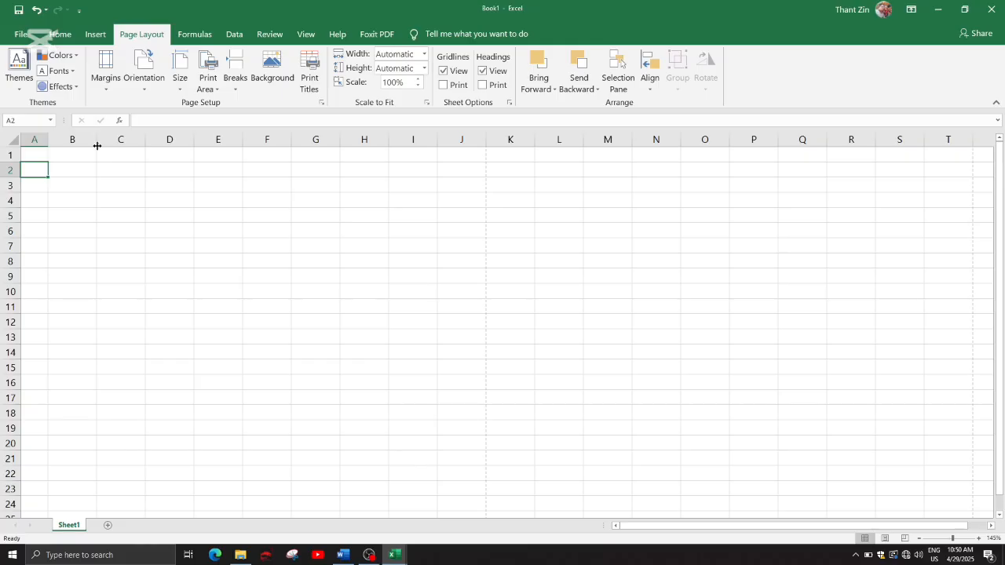
pyautogui.moveTo(96, 141); pyautogui.dragTo(194, 138)
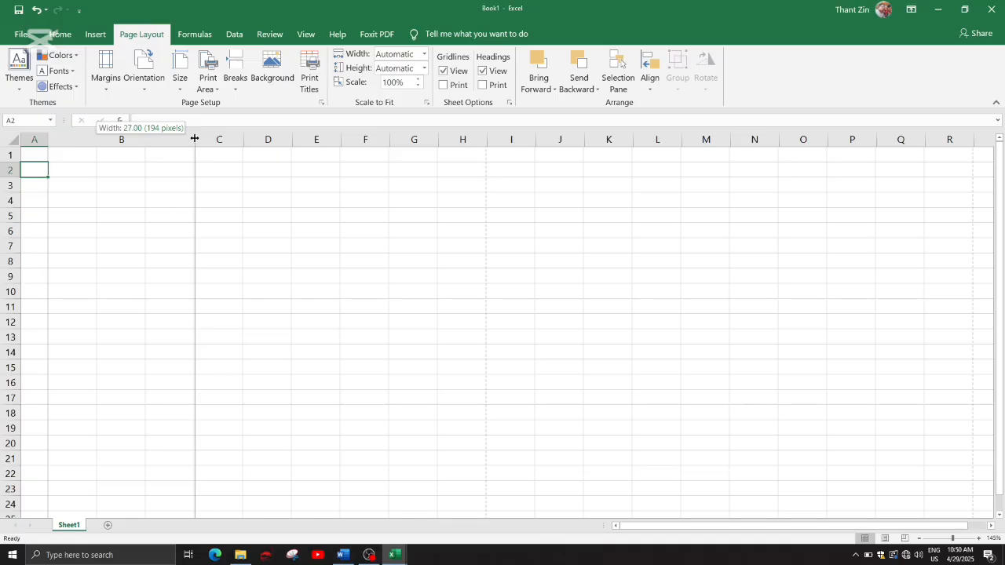
pyautogui.moveTo(195, 138); pyautogui.dragTo(195, 140)
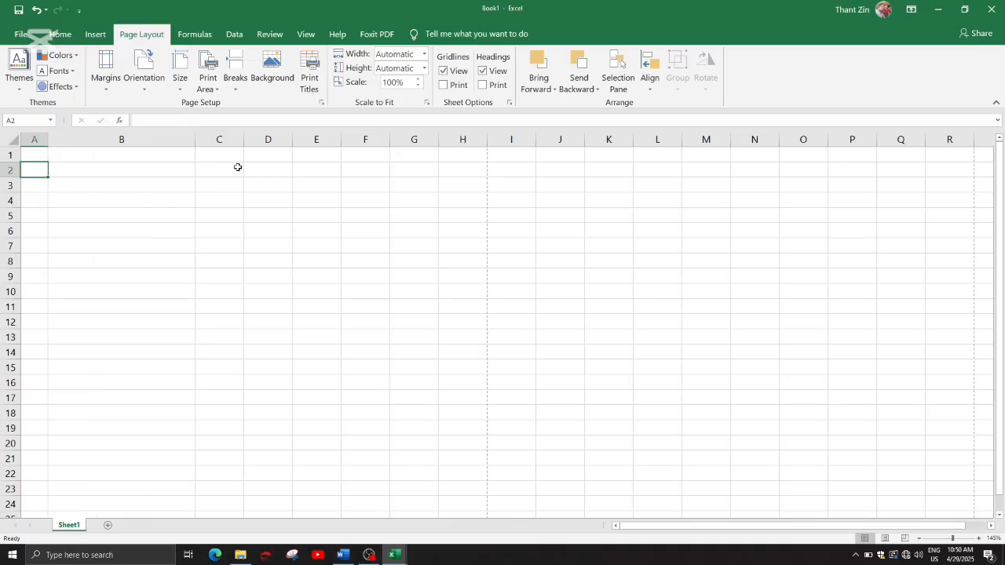
# Check the Particular, Sr.No and No. columns in Pump House.xlsx and narrow column C of the blank Book1 sheet to about two thirds.
pyautogui.click(400, 555)
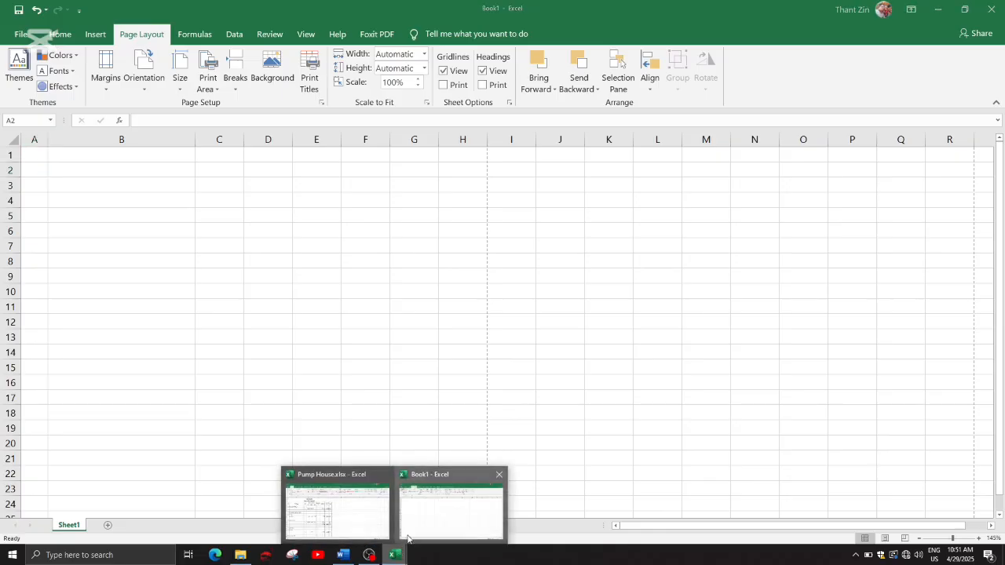
pyautogui.click(346, 512)
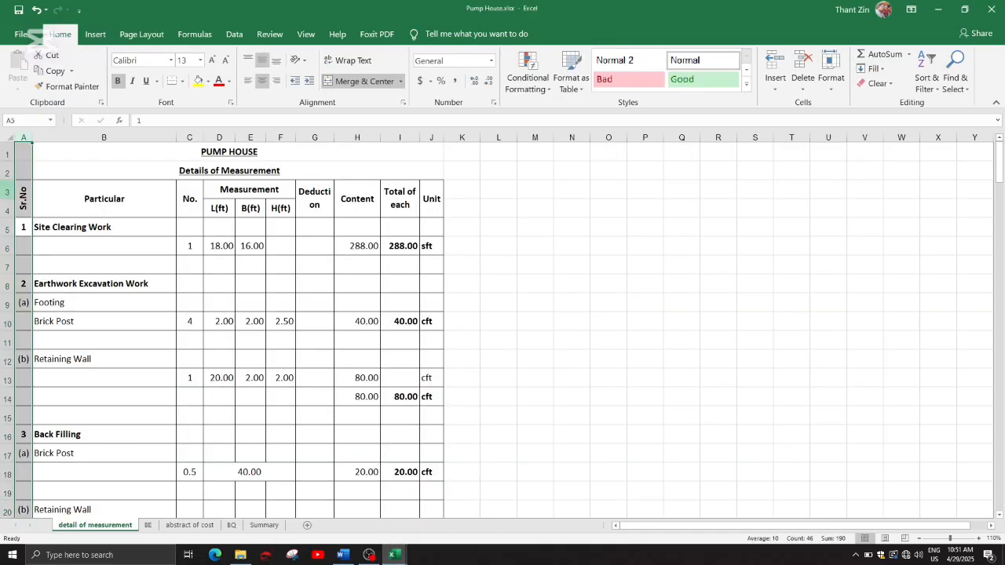
pyautogui.click(127, 137)
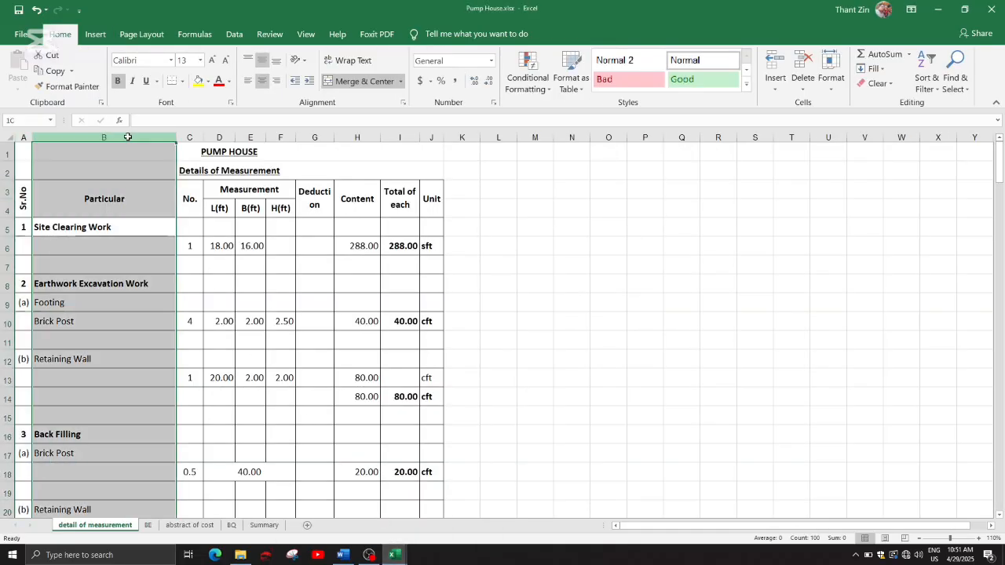
pyautogui.click(23, 145)
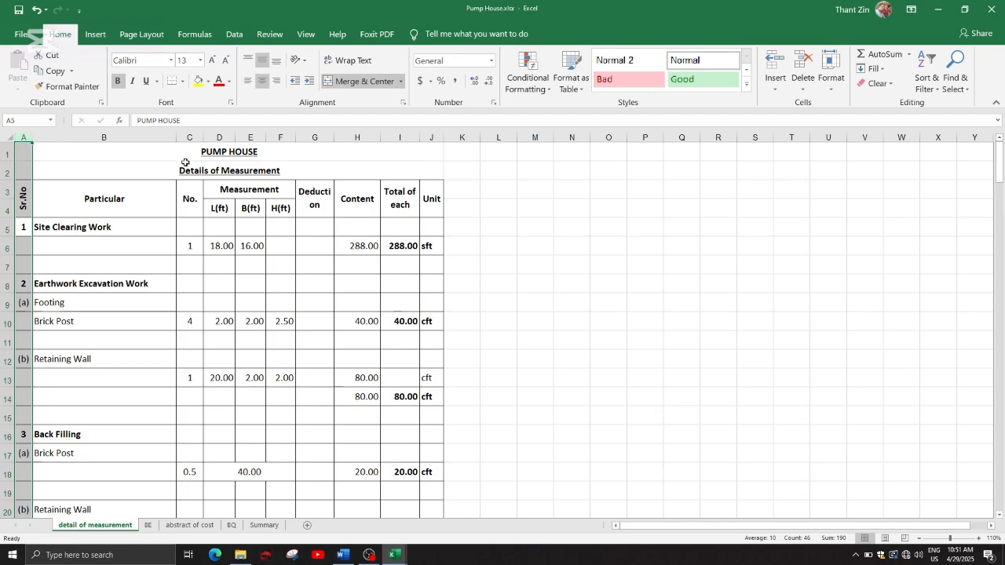
pyautogui.click(189, 138)
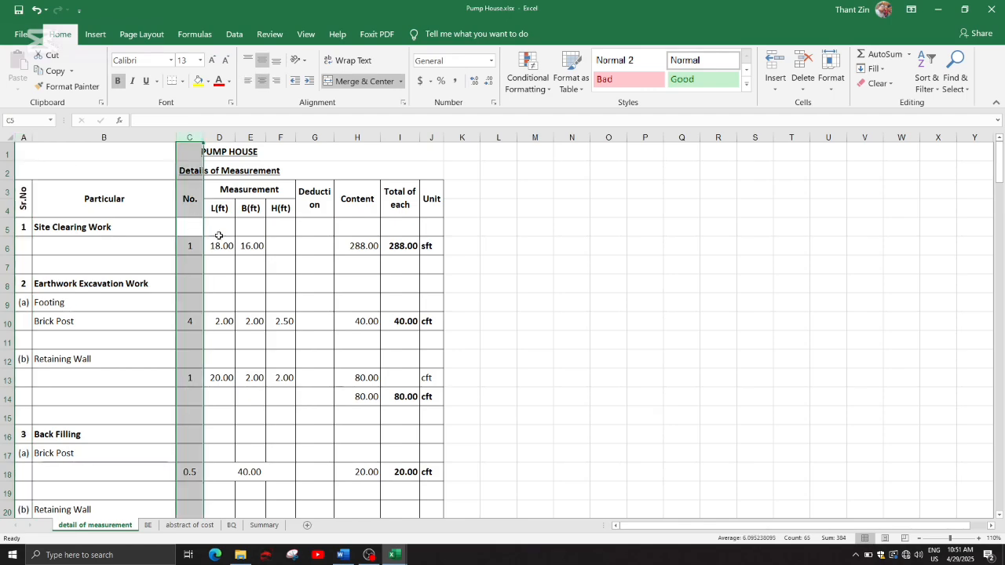
pyautogui.moveTo(391, 555)
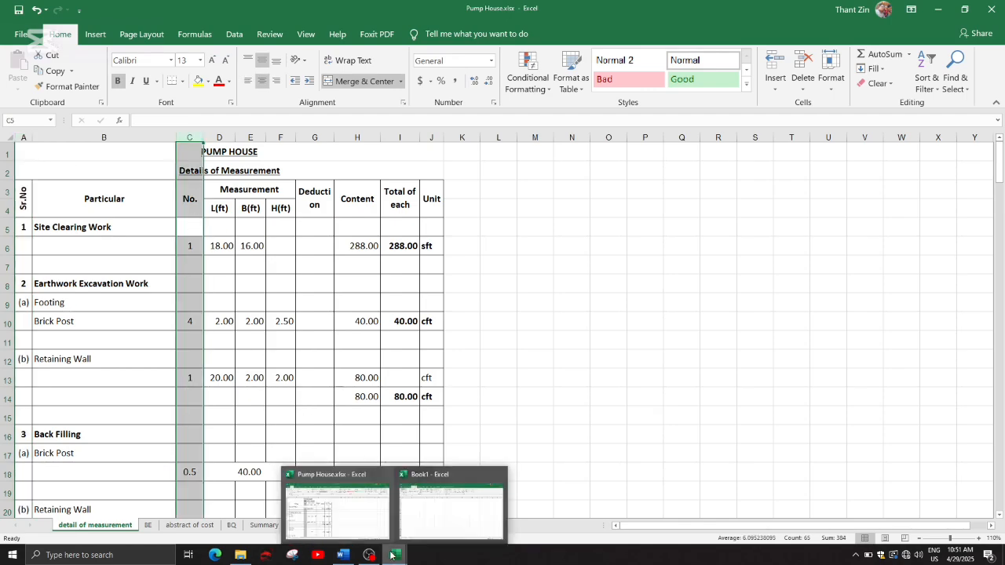
pyautogui.click(408, 487)
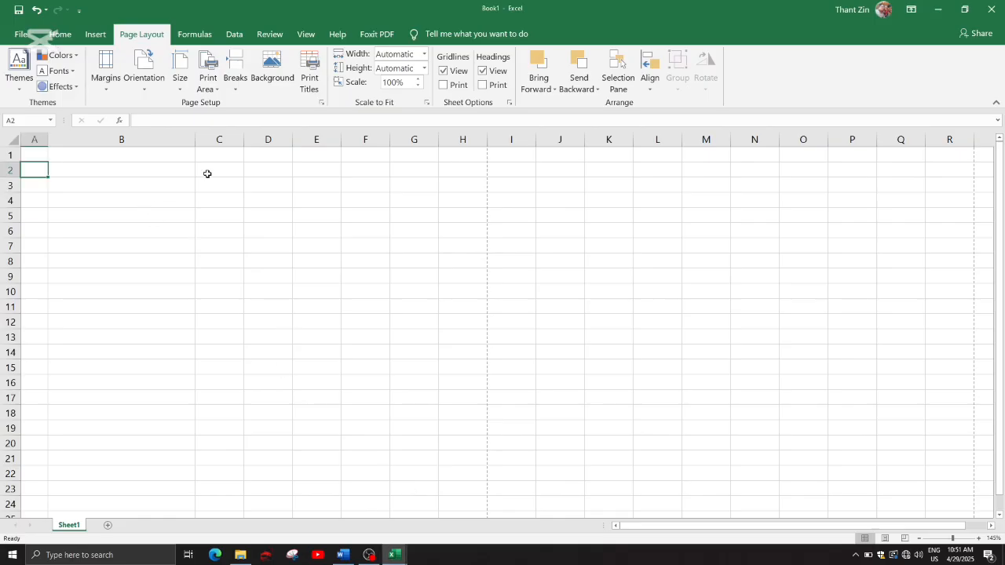
pyautogui.moveTo(242, 139); pyautogui.dragTo(227, 139)
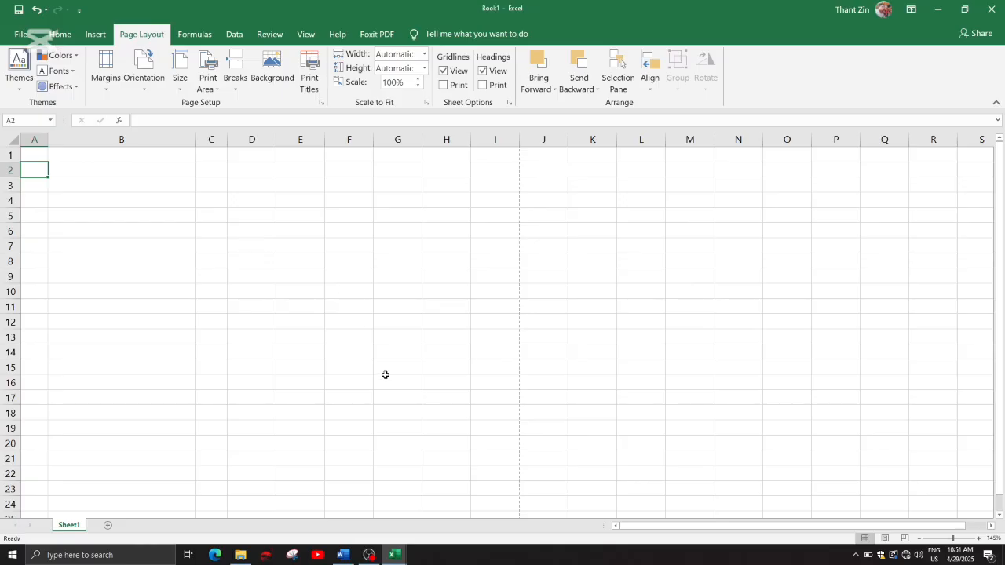
# Examine the Measurement columns D to F and their L(ft), B(ft) and H(ft) headings in Pump House.xlsx, and return to Book1.
pyautogui.click(390, 558)
pyautogui.click(316, 527)
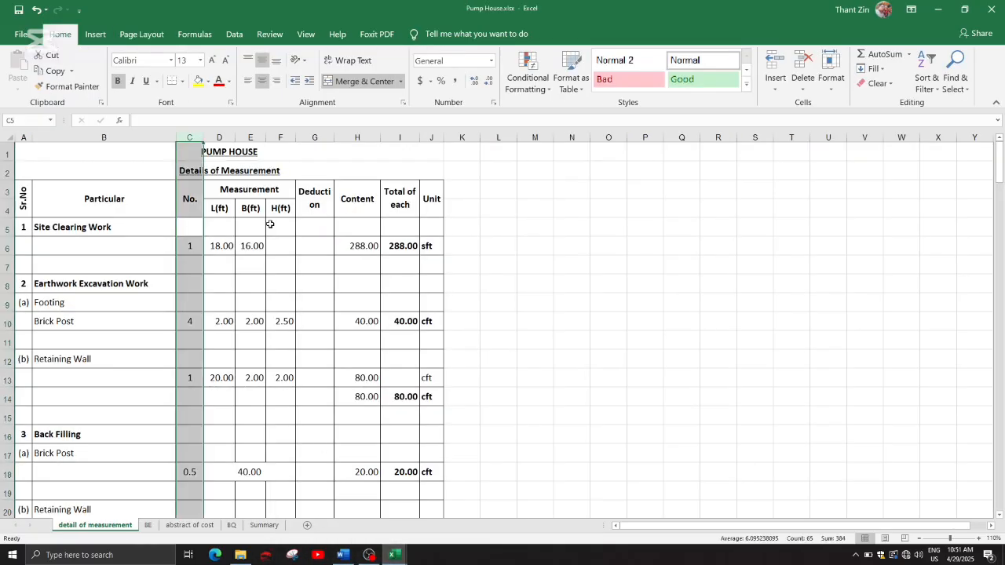
pyautogui.click(229, 137)
pyautogui.click(250, 137)
pyautogui.click(281, 137)
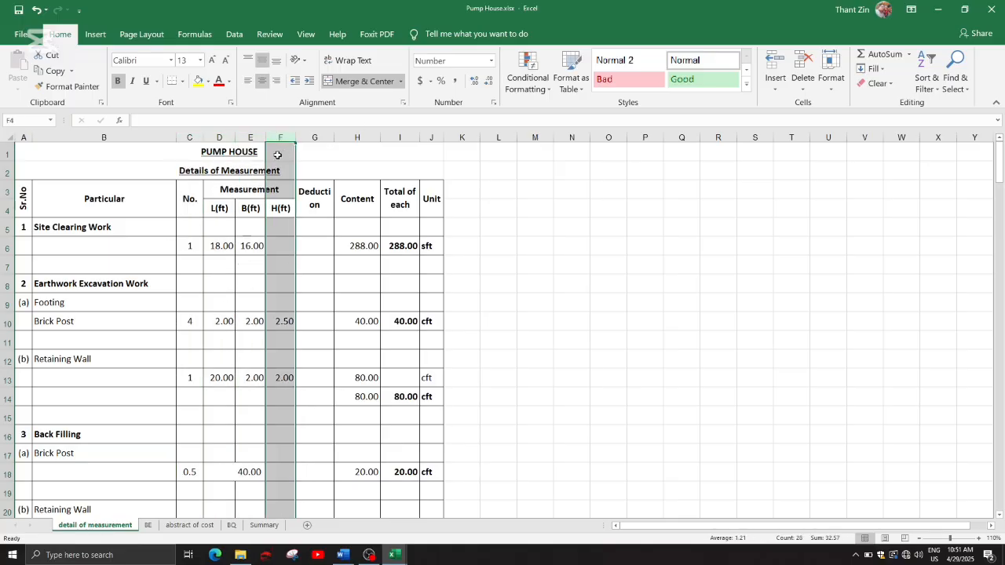
pyautogui.click(250, 192)
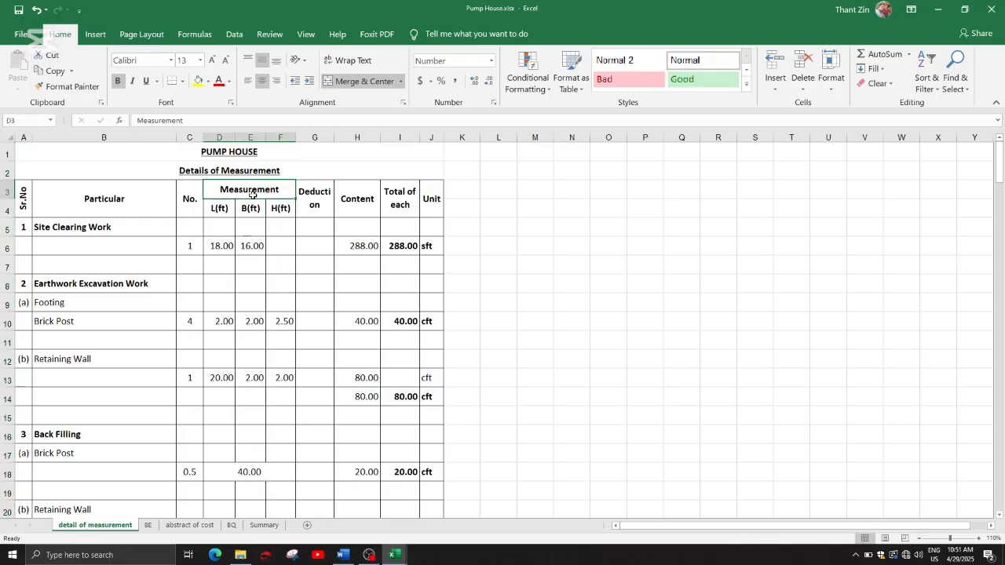
pyautogui.click(223, 206)
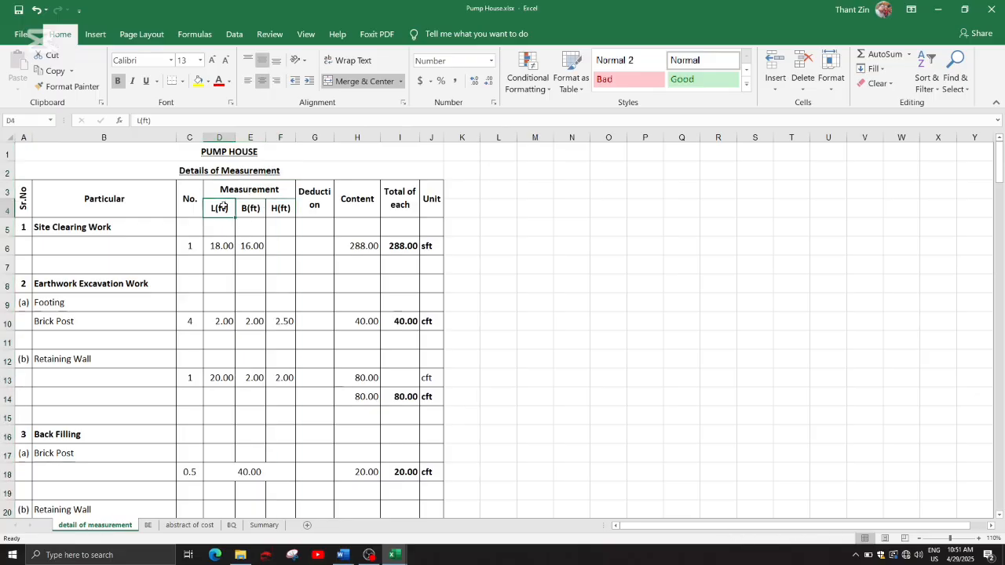
pyautogui.click(272, 214)
pyautogui.click(230, 212)
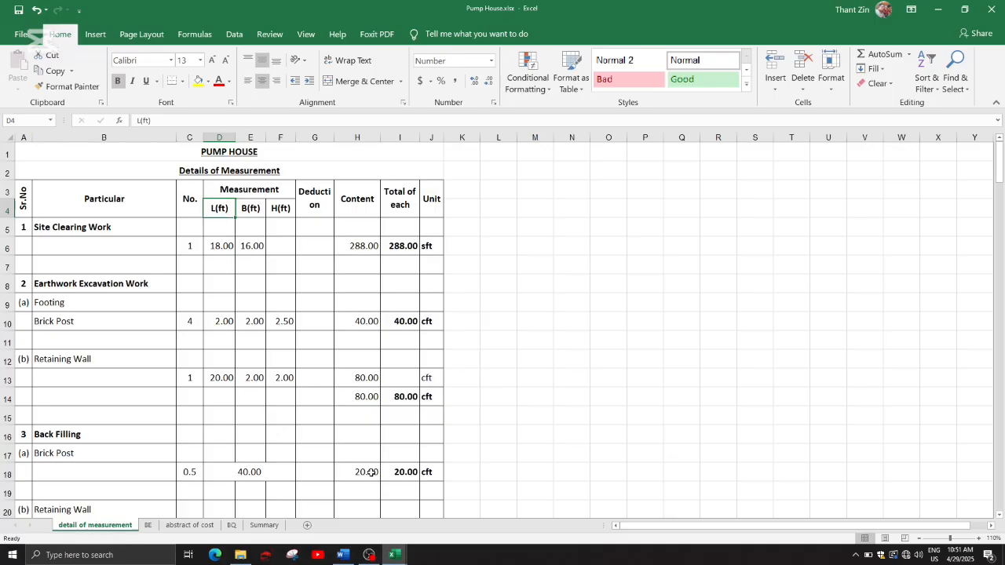
pyautogui.moveTo(395, 555)
pyautogui.click(437, 517)
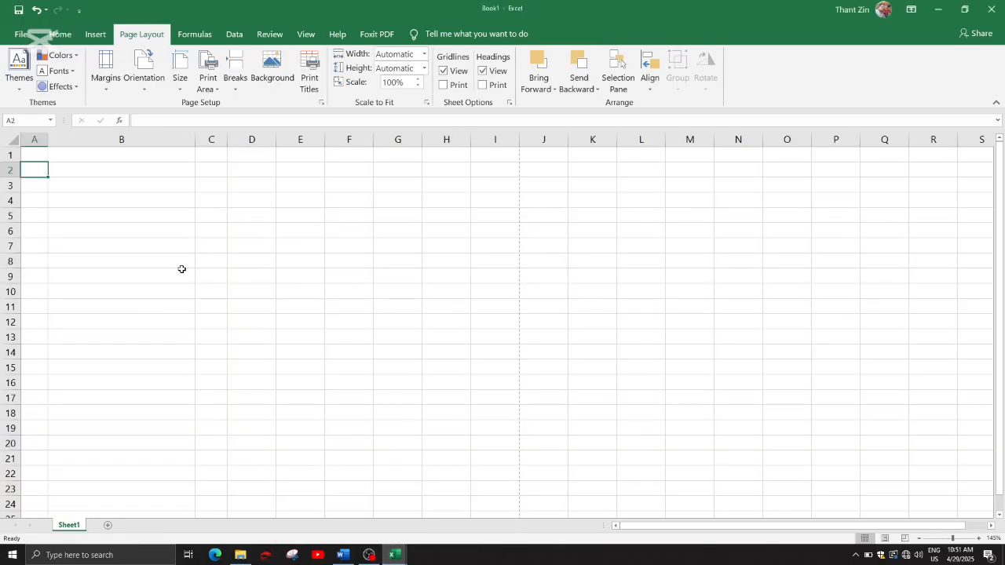
# Narrow columns D to F of the blank sheet together to a width of about 5.14.
pyautogui.moveTo(262, 139); pyautogui.dragTo(340, 140)
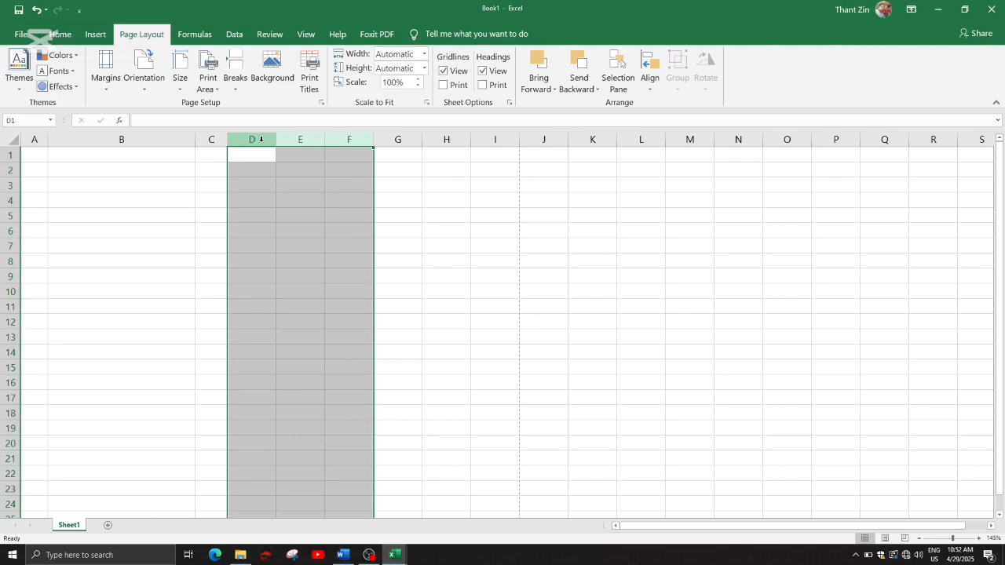
pyautogui.click(260, 140)
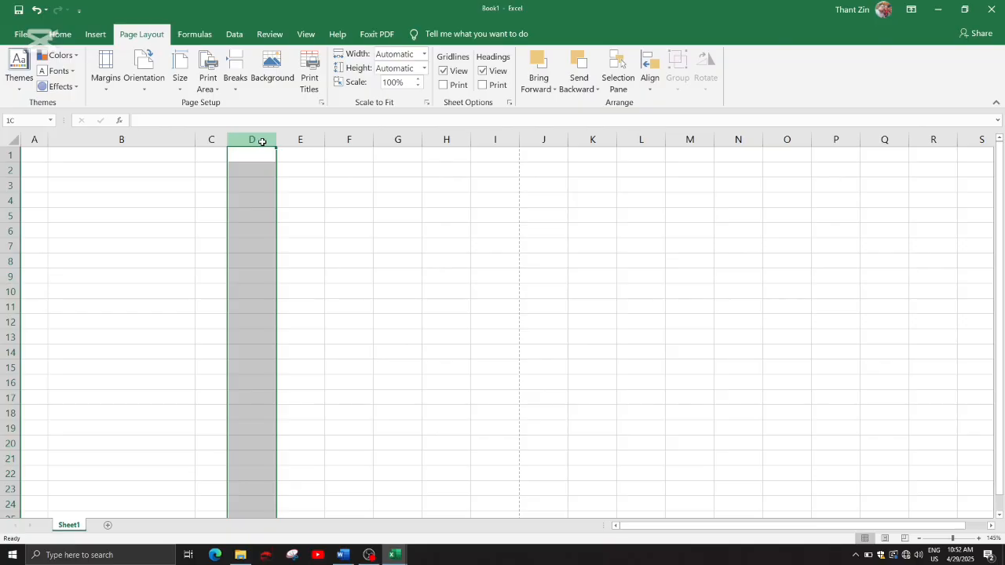
pyautogui.moveTo(262, 141); pyautogui.dragTo(361, 140)
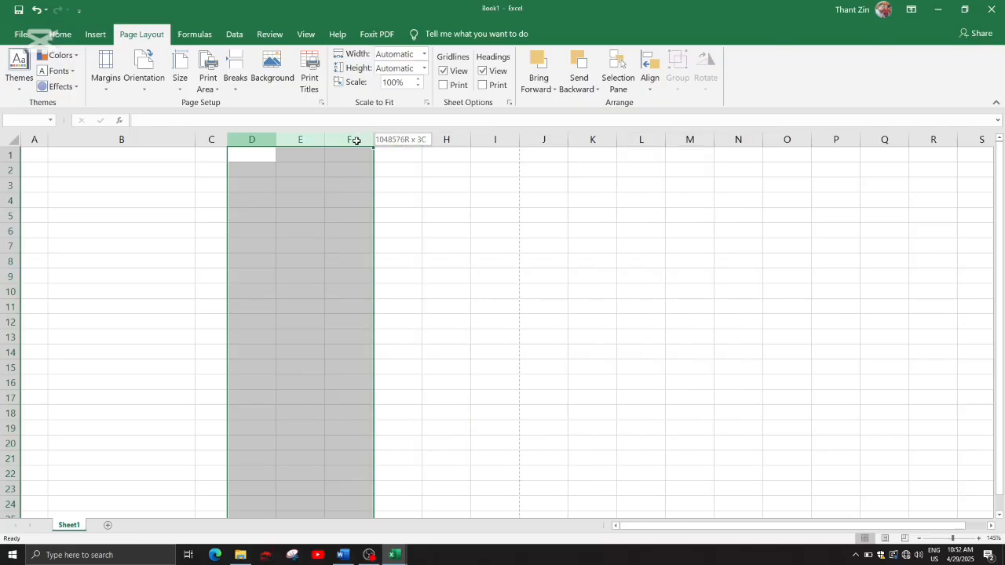
pyautogui.moveTo(356, 140); pyautogui.dragTo(354, 140)
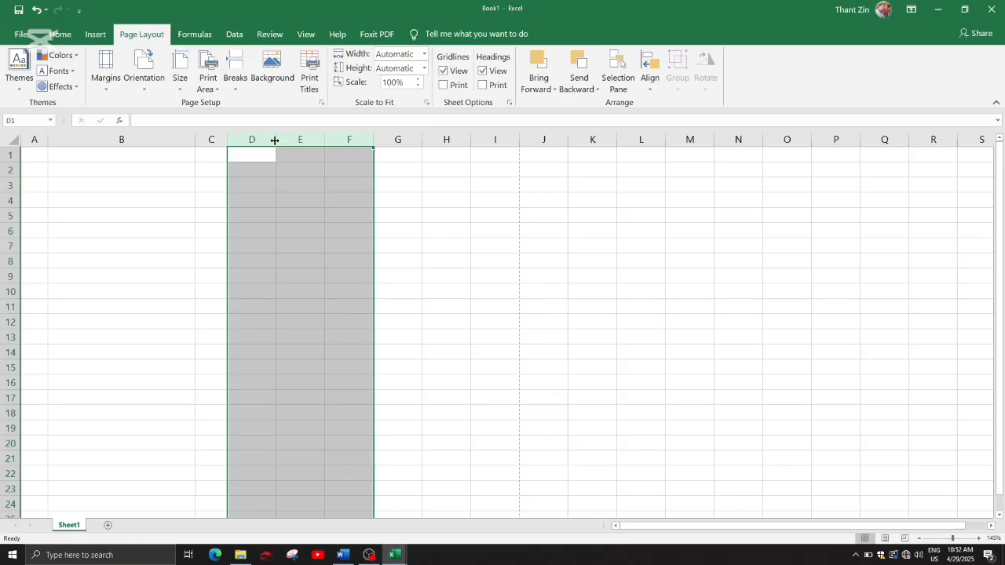
pyautogui.moveTo(275, 140); pyautogui.dragTo(257, 146)
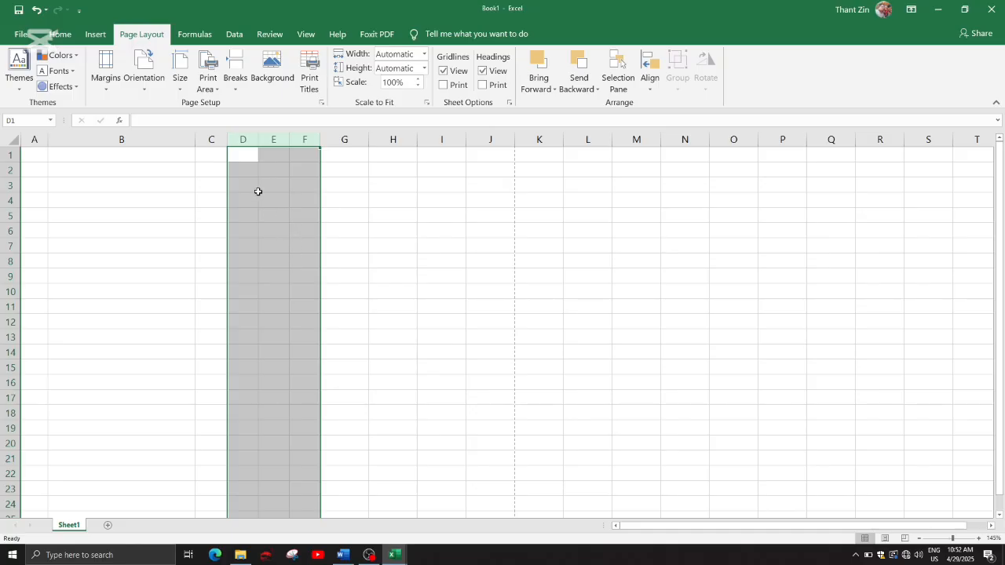
# Check the exact column widths of columns D and E individually.
pyautogui.click(248, 139)
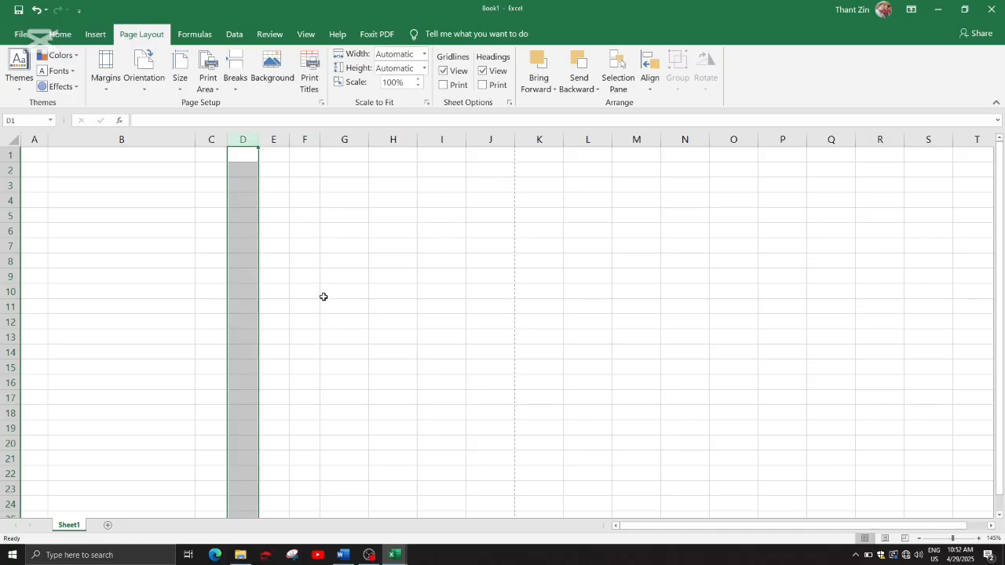
pyautogui.rightClick(249, 139)
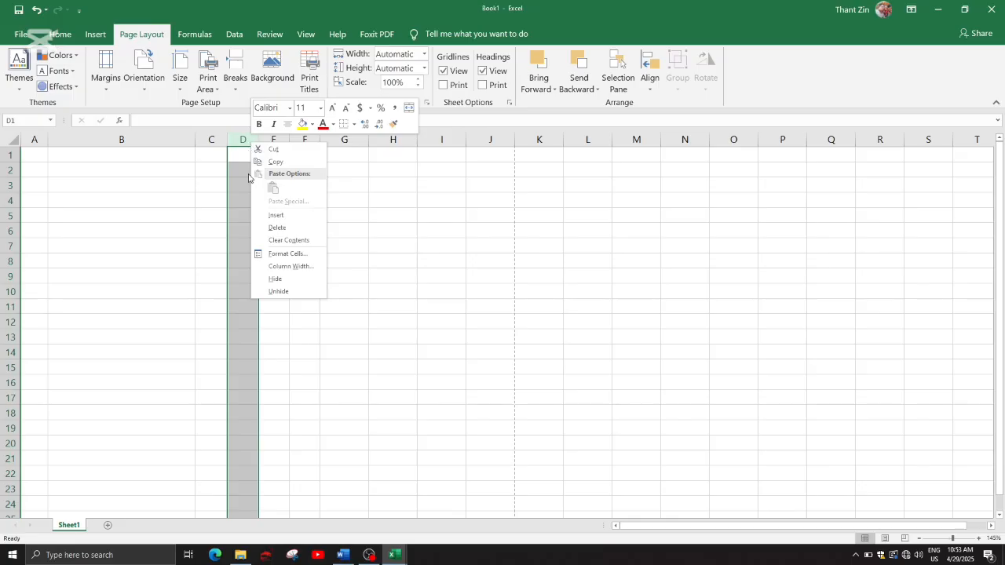
pyautogui.click(291, 267)
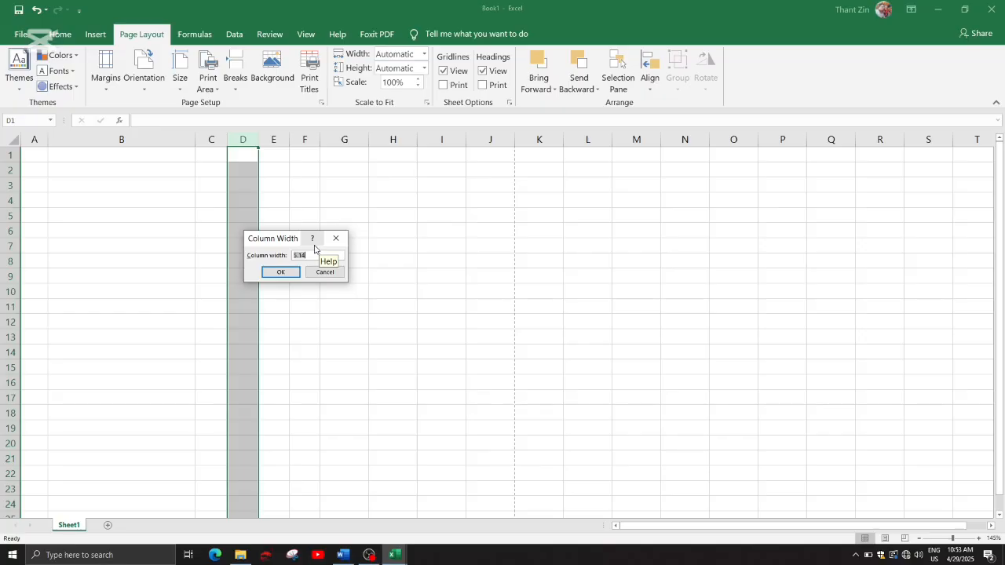
pyautogui.click(284, 275)
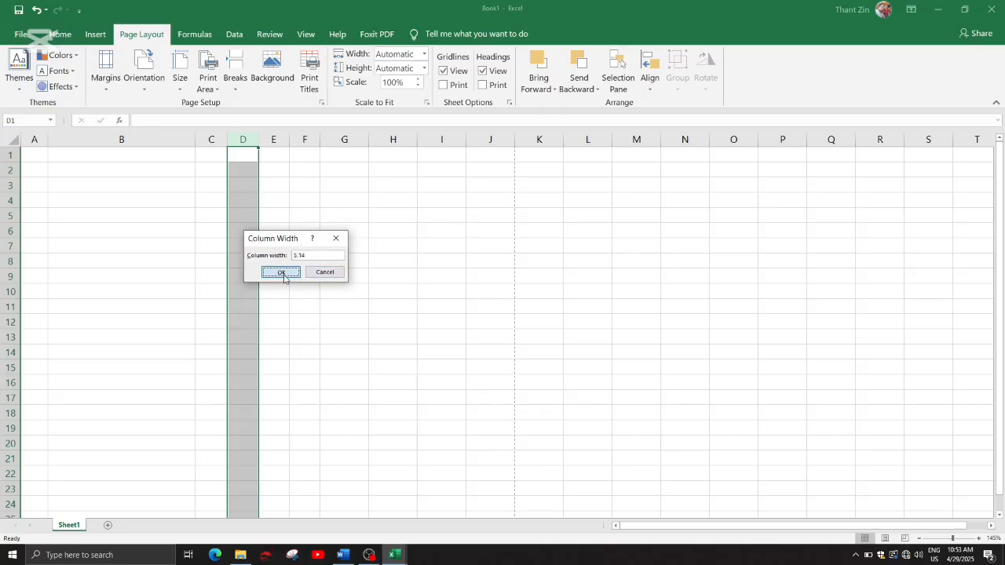
pyautogui.click(280, 140)
pyautogui.rightClick(281, 139)
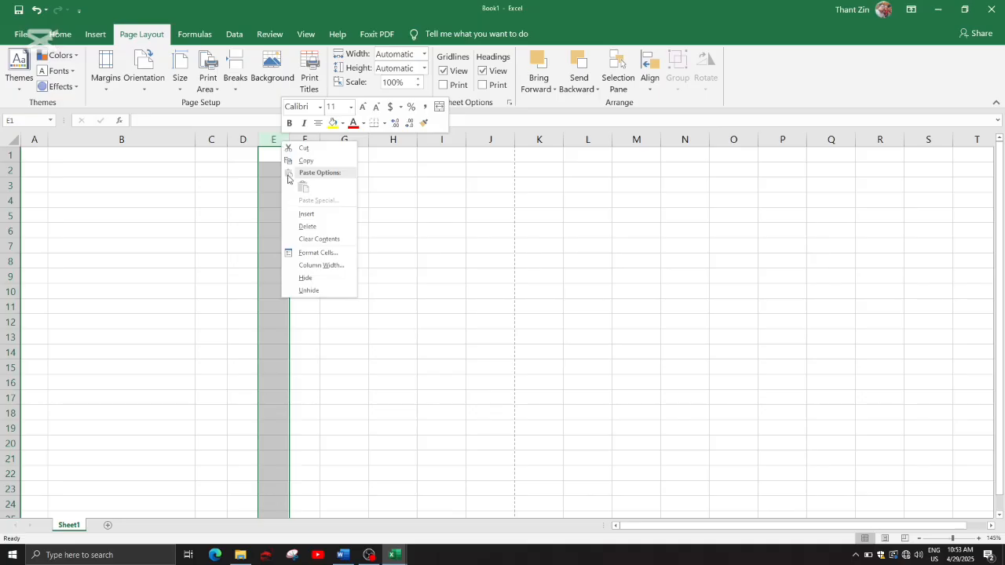
pyautogui.click(319, 267)
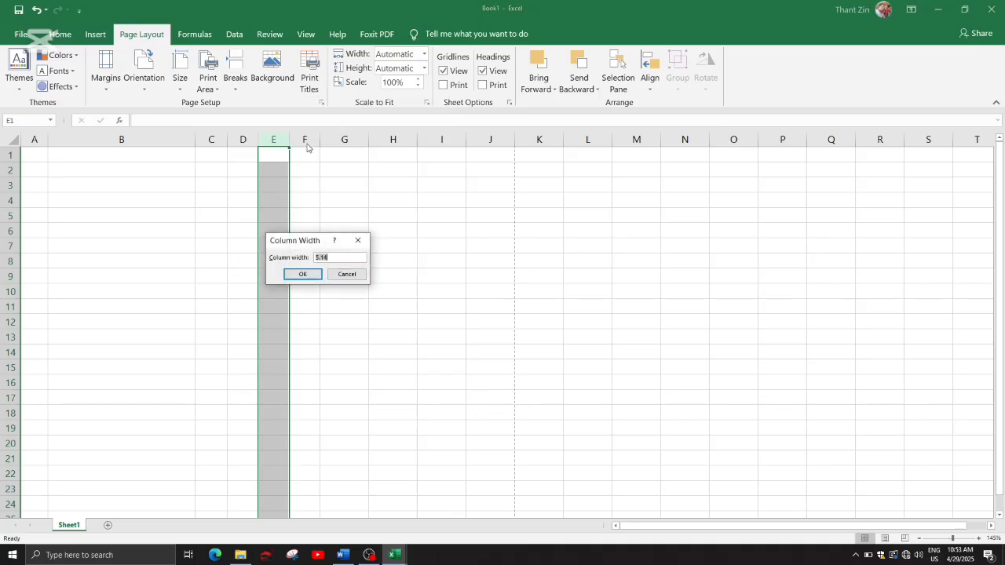
pyautogui.click(313, 277)
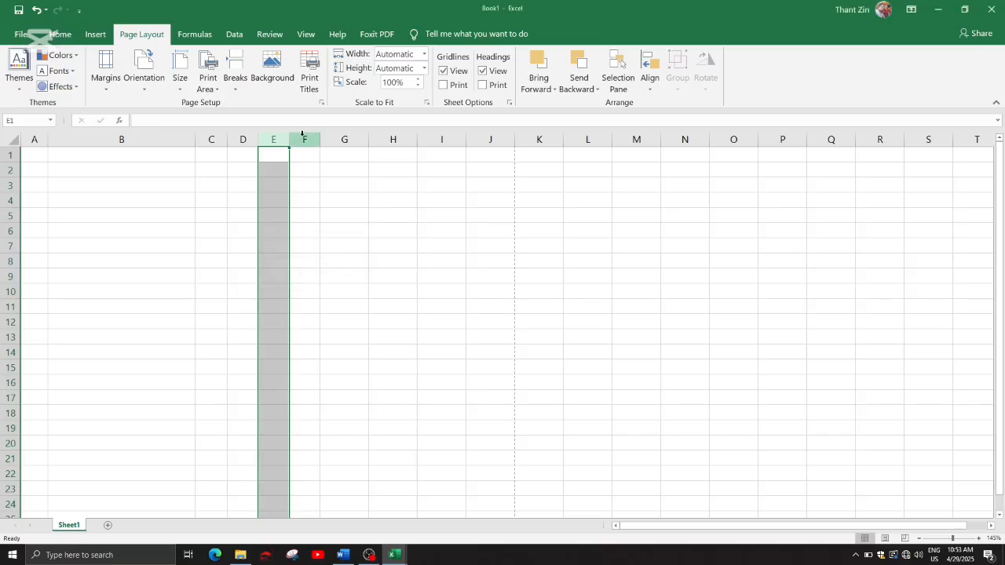
# Resize columns D, E and F individually by hand to uneven widths, and highlight the three columns and row 2.
pyautogui.moveTo(320, 139)
pyautogui.mouseDown()
pyautogui.moveTo(332, 140)
pyautogui.moveTo(257, 140)
pyautogui.moveTo(309, 142)
pyautogui.mouseUp()
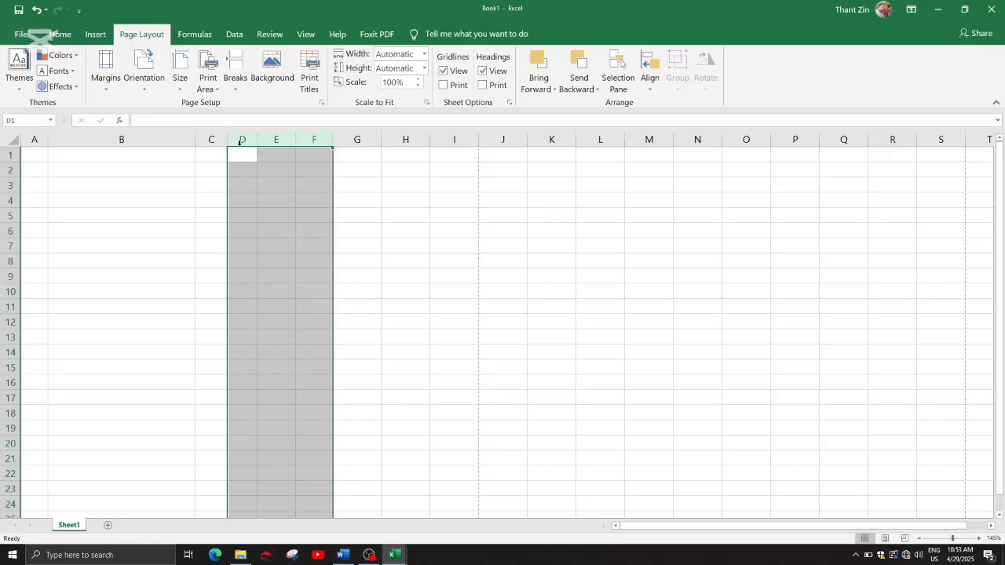
pyautogui.moveTo(242, 139); pyautogui.dragTo(314, 140)
pyautogui.moveTo(242, 139); pyautogui.dragTo(303, 138)
pyautogui.click(15, 168)
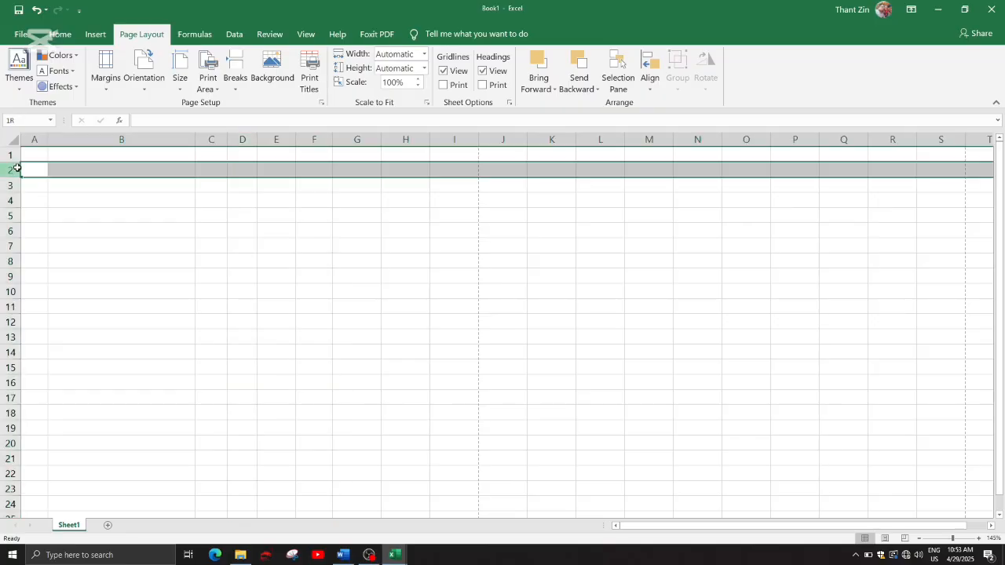
pyautogui.moveTo(17, 168)
pyautogui.mouseDown()
pyautogui.moveTo(6, 245)
pyautogui.moveTo(5, 201)
pyautogui.moveTo(12, 244)
pyautogui.moveTo(8, 189)
pyautogui.moveTo(11, 348)
pyautogui.moveTo(6, 175)
pyautogui.mouseUp()
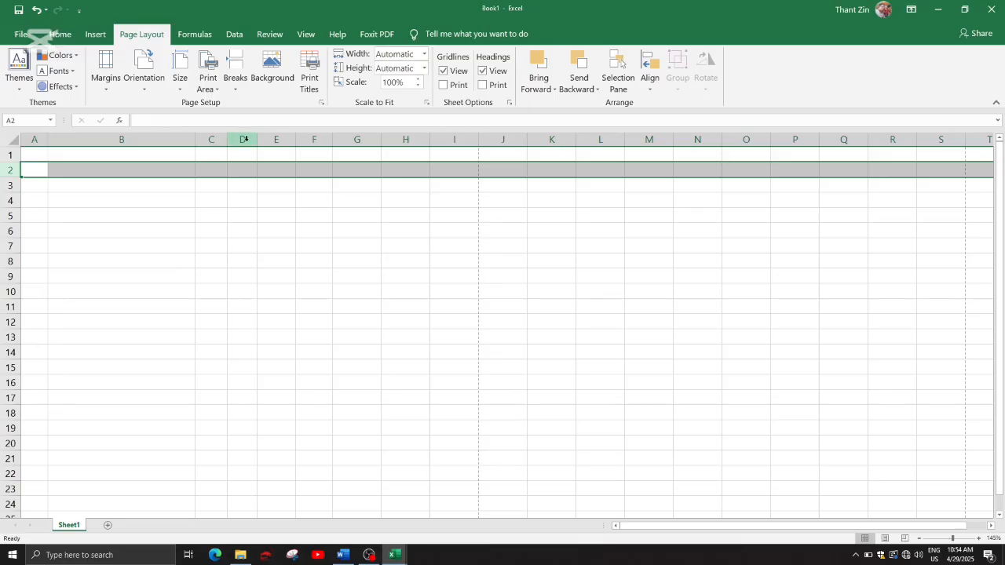
# Set columns D to F to a uniform column width of 5.
pyautogui.moveTo(242, 140); pyautogui.dragTo(314, 140)
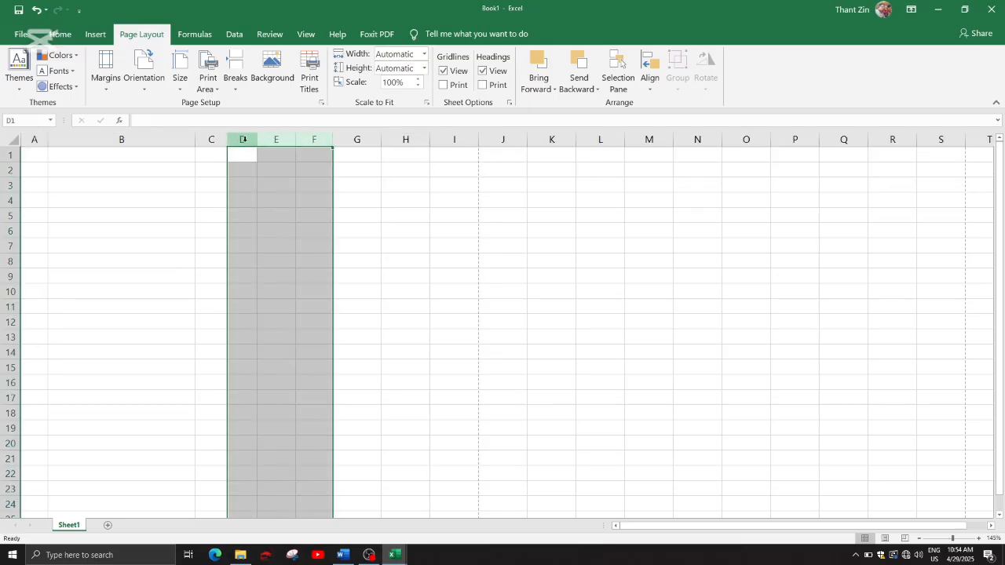
pyautogui.rightClick(243, 139)
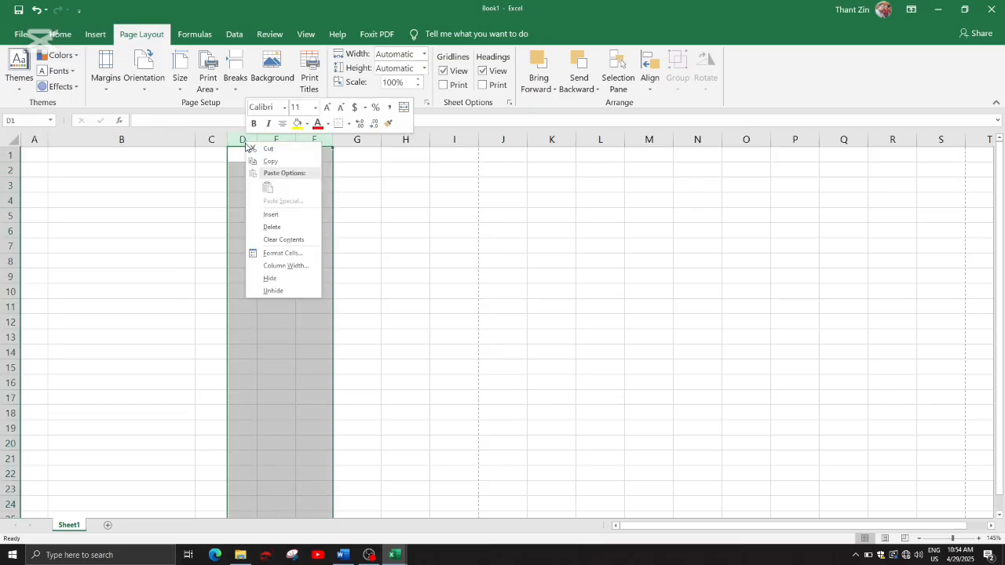
pyautogui.click(294, 267)
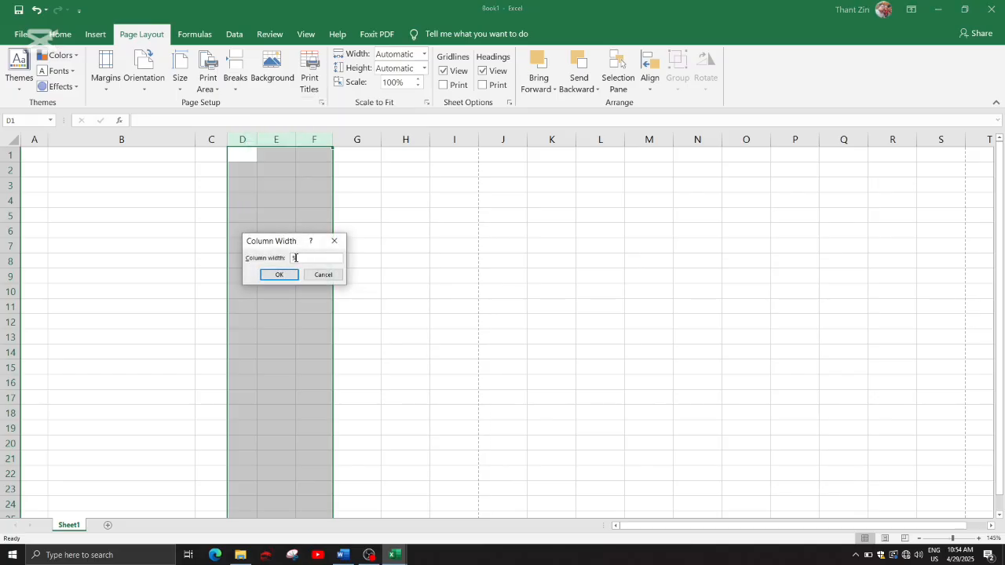
pyautogui.write('5')
pyautogui.click(267, 274)
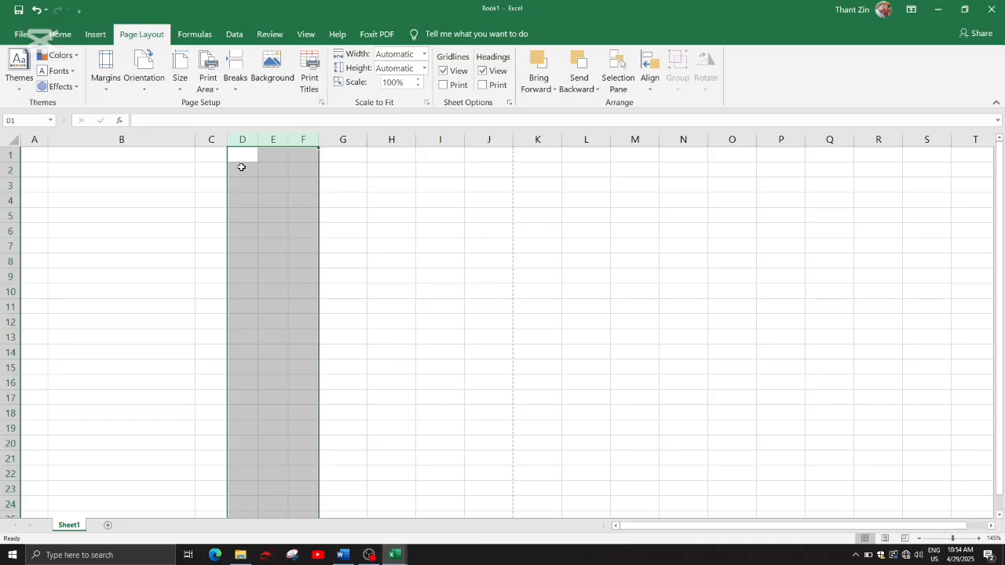
# Point out column D and column C of the blank sheet in turn.
pyautogui.click(280, 161)
pyautogui.click(244, 139)
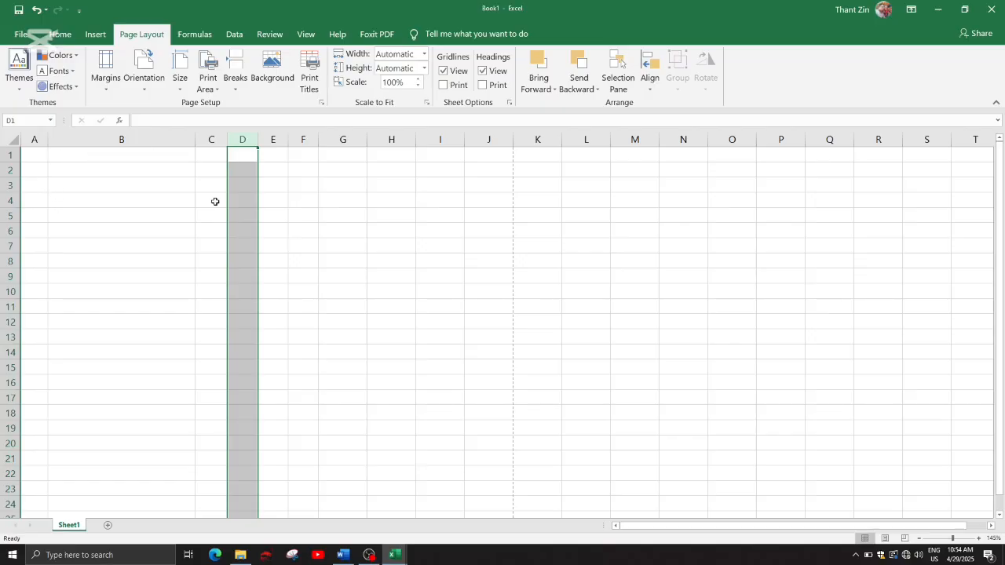
pyautogui.click(214, 139)
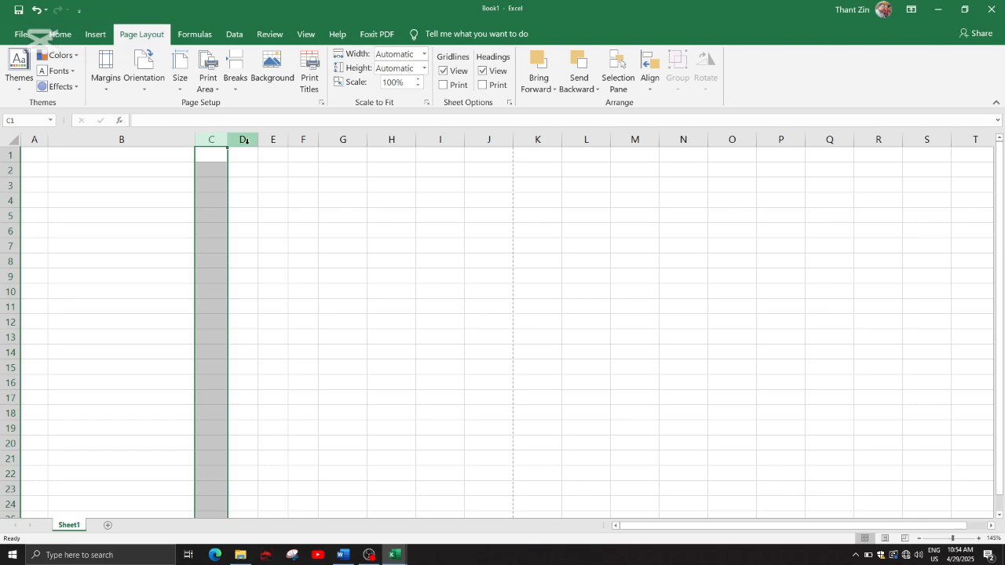
# Point out columns D, E and F one after another in the blank sheet.
pyautogui.click(245, 140)
pyautogui.click(275, 140)
pyautogui.click(304, 140)
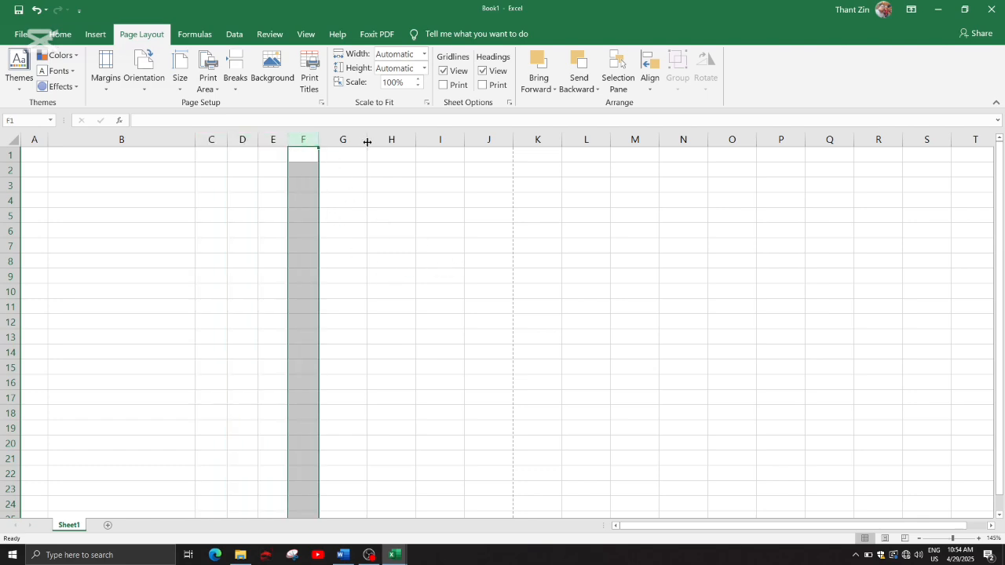
# Adjust column G by hand to a width suitable for the Deduction column, comparing it with the Pump House.xlsx workbook.
pyautogui.moveTo(367, 141); pyautogui.dragTo(362, 142)
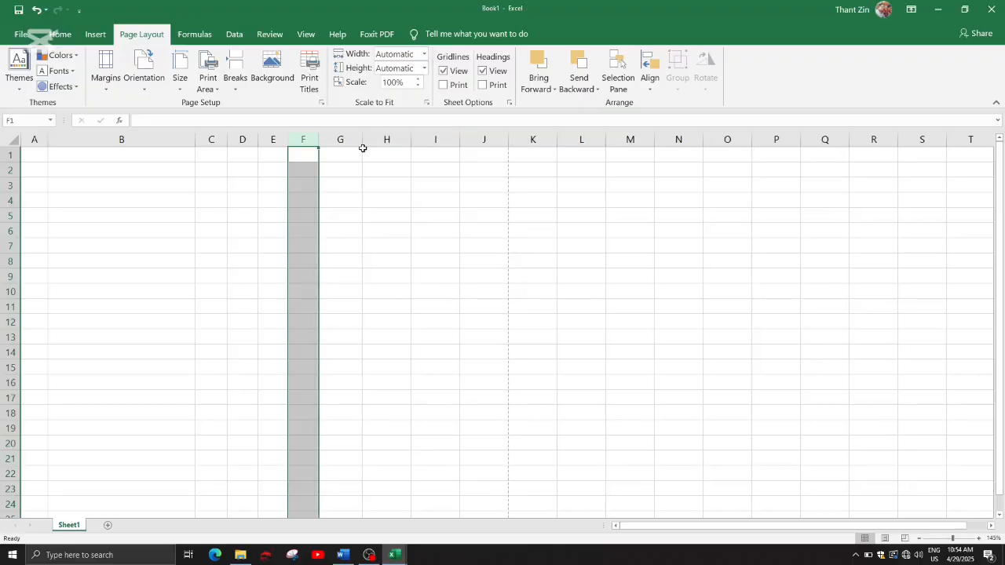
pyautogui.moveTo(395, 556)
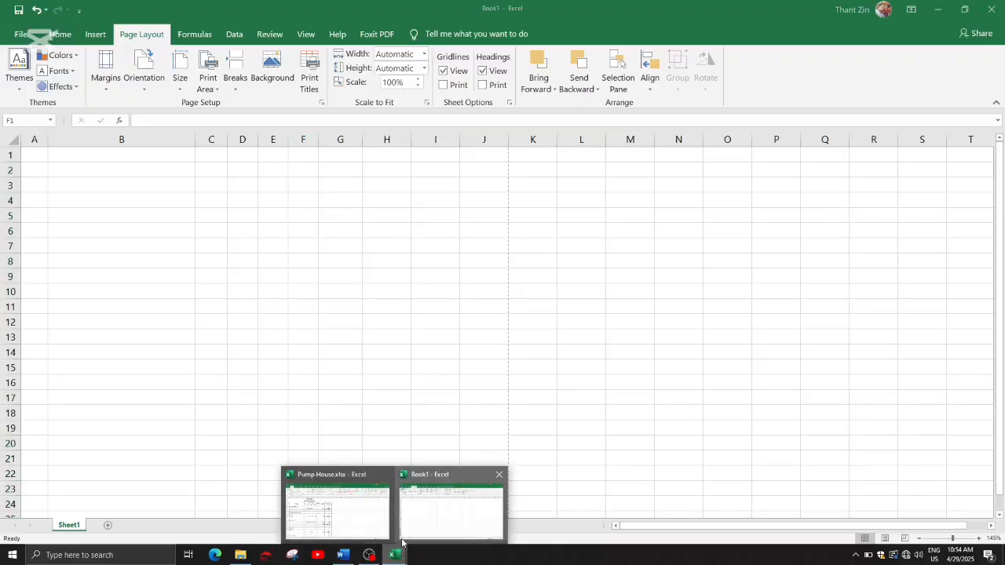
pyautogui.click(347, 495)
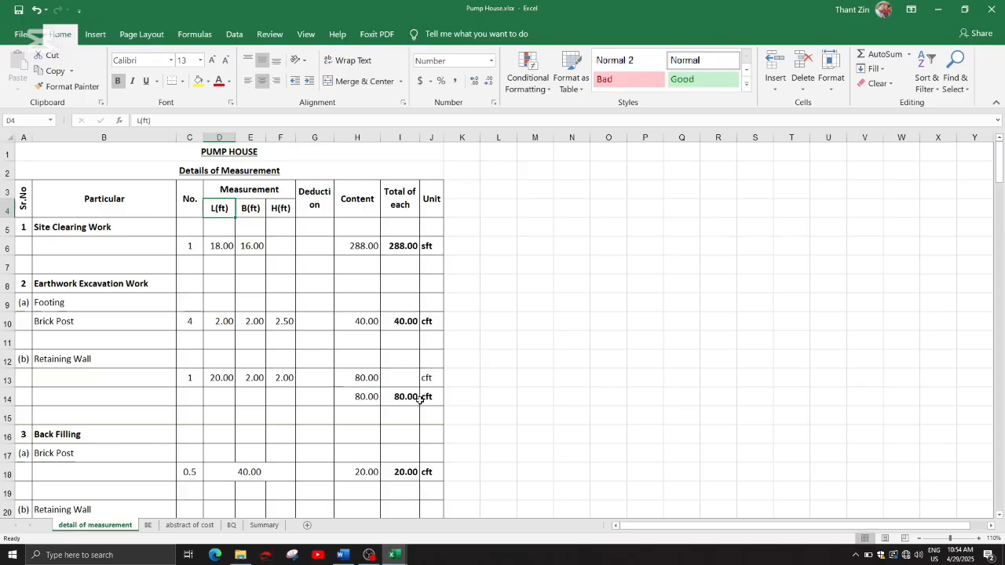
pyautogui.click(404, 557)
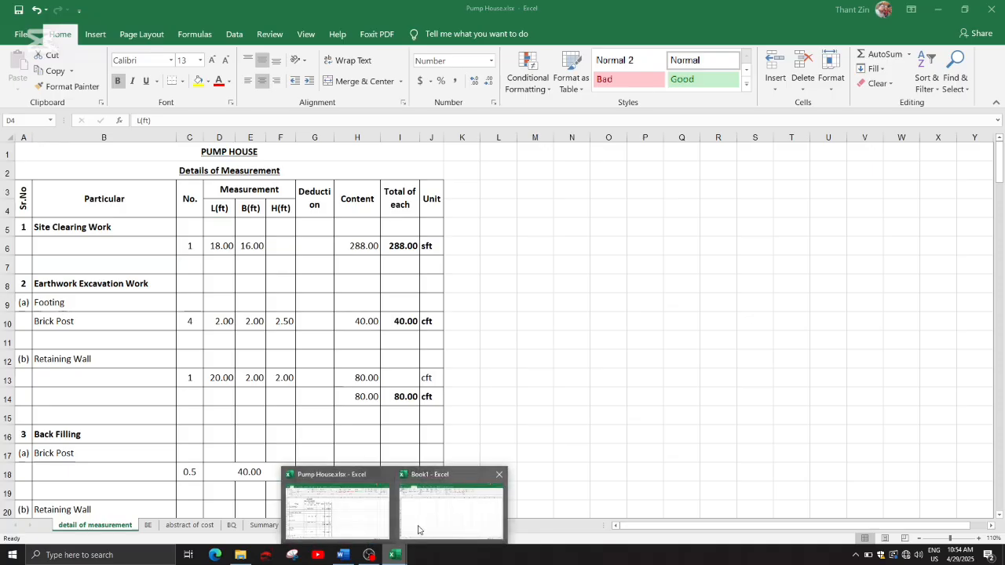
pyautogui.click(419, 530)
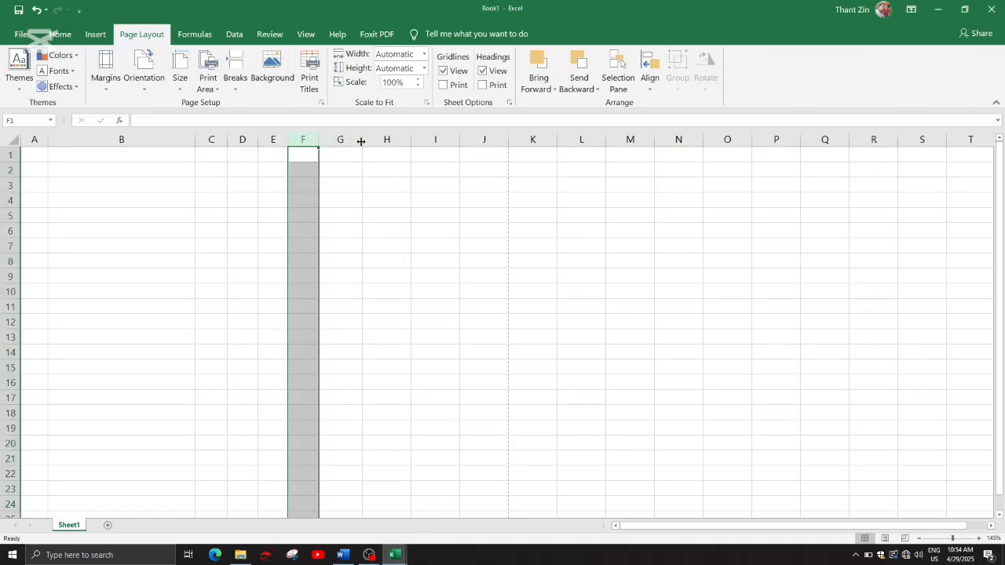
pyautogui.moveTo(361, 141); pyautogui.dragTo(378, 140)
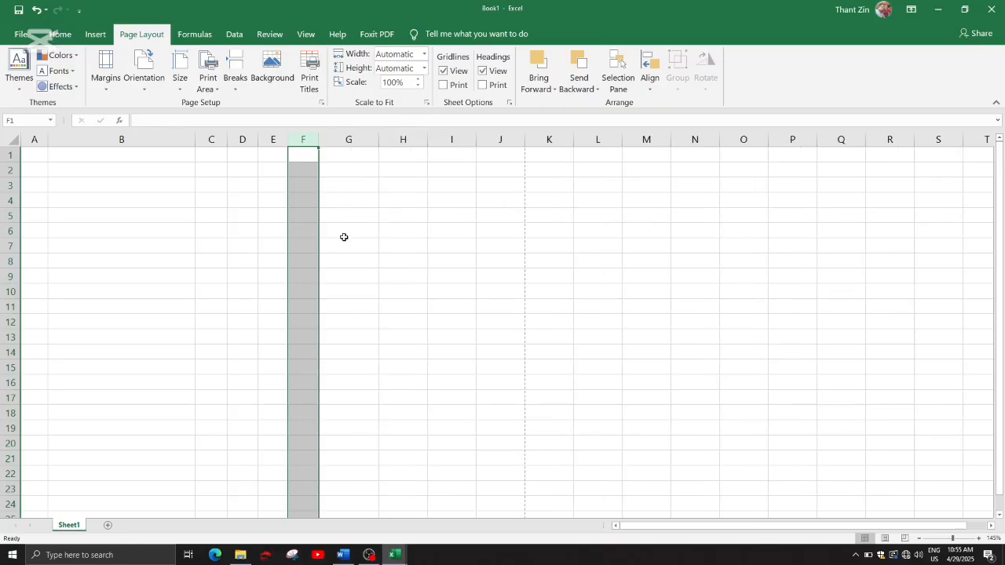
pyautogui.click(353, 140)
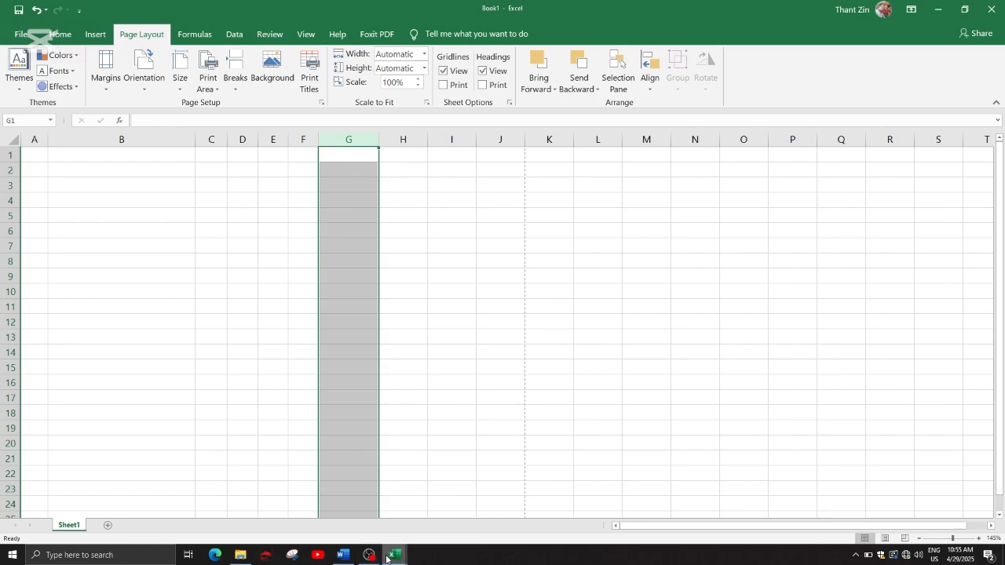
# Check the Content column in Pump House.xlsx and widen column H of the blank workbook to match.
pyautogui.moveTo(393, 550)
pyautogui.click(377, 518)
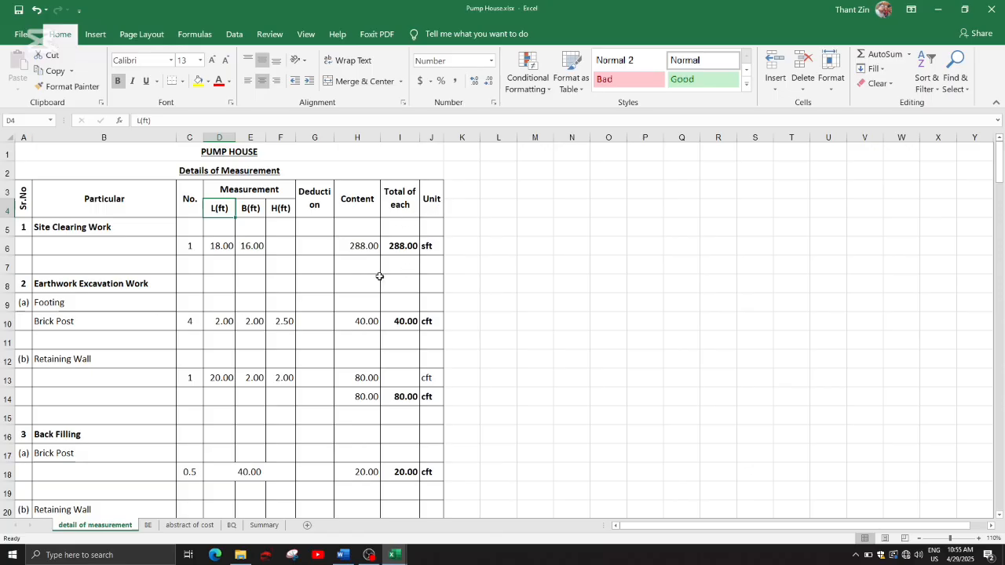
pyautogui.moveTo(394, 555)
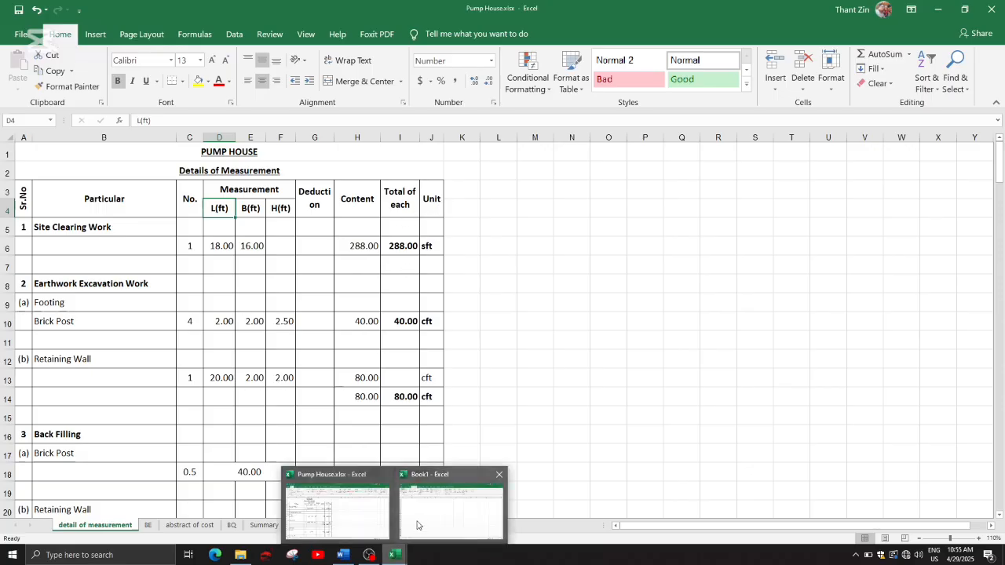
pyautogui.click(419, 525)
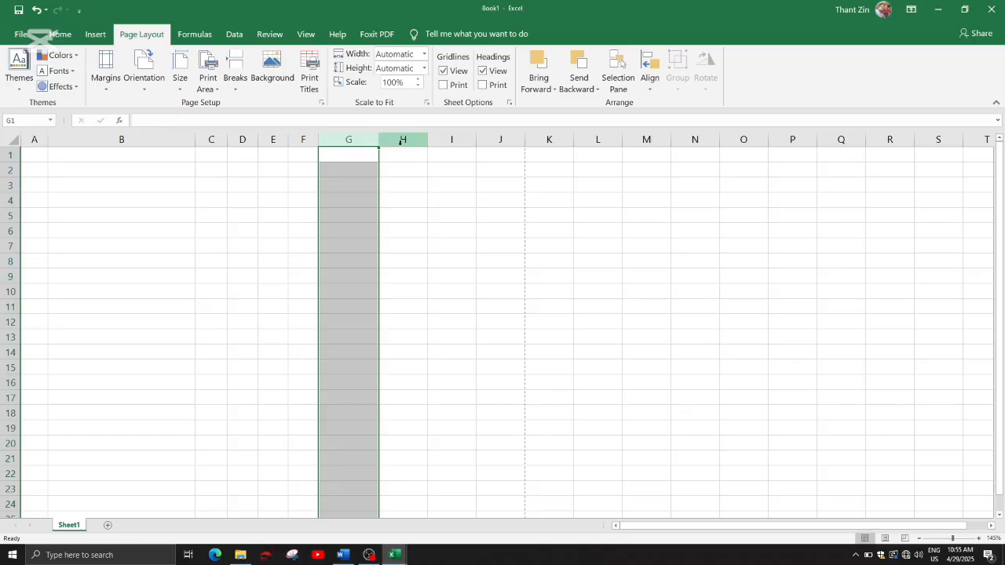
pyautogui.moveTo(409, 139); pyautogui.dragTo(445, 138)
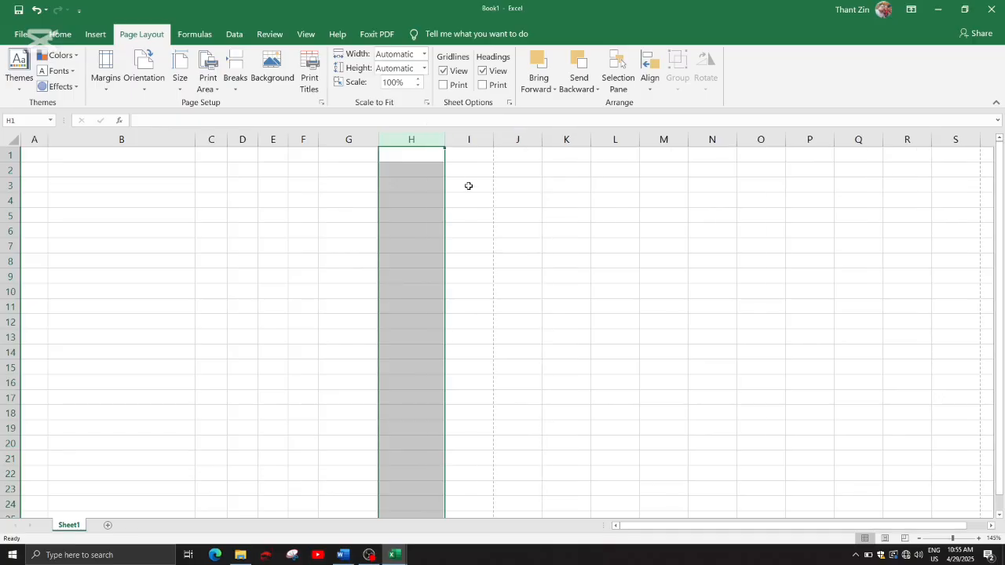
# Widen column H until the page break falls before column I, and narrow it again to keep column I on the page.
pyautogui.click(472, 141)
pyautogui.click(514, 212)
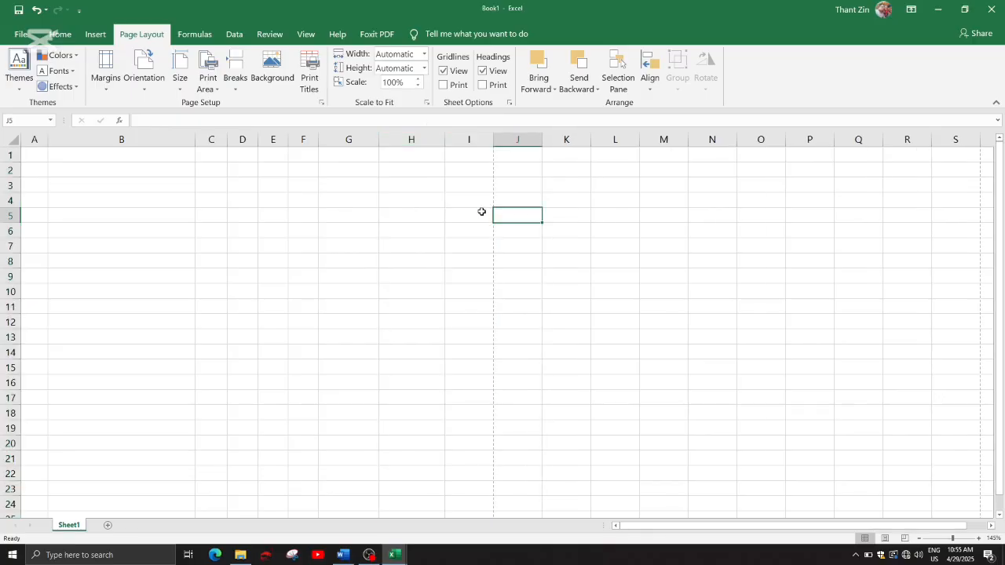
pyautogui.click(474, 171)
pyautogui.click(410, 170)
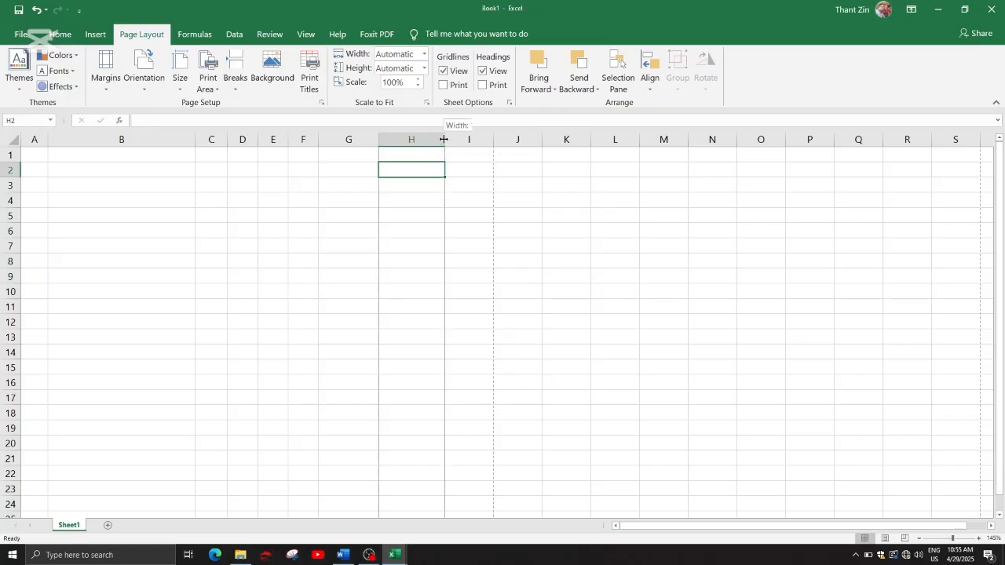
pyautogui.moveTo(444, 139); pyautogui.dragTo(474, 138)
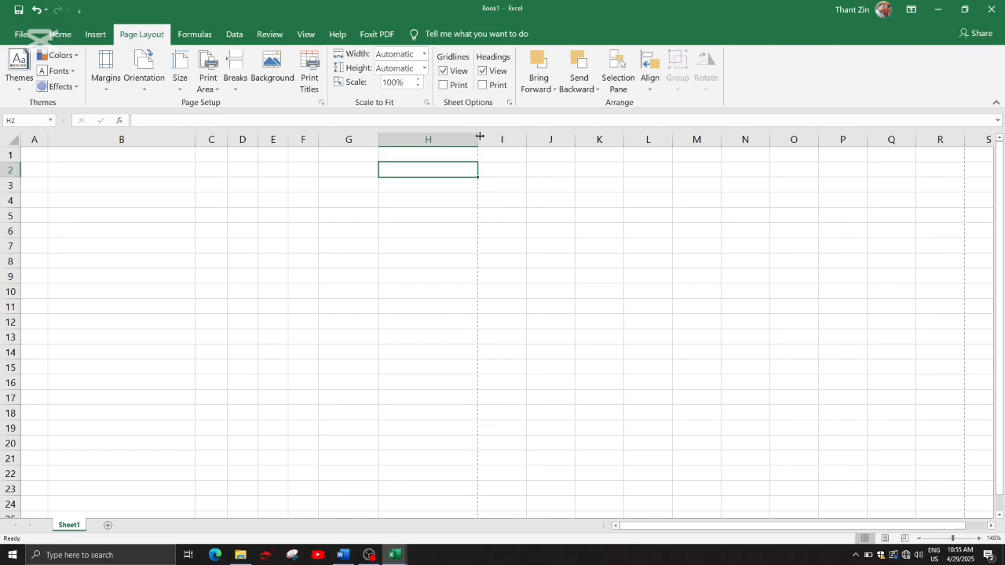
pyautogui.moveTo(476, 138); pyautogui.dragTo(443, 142)
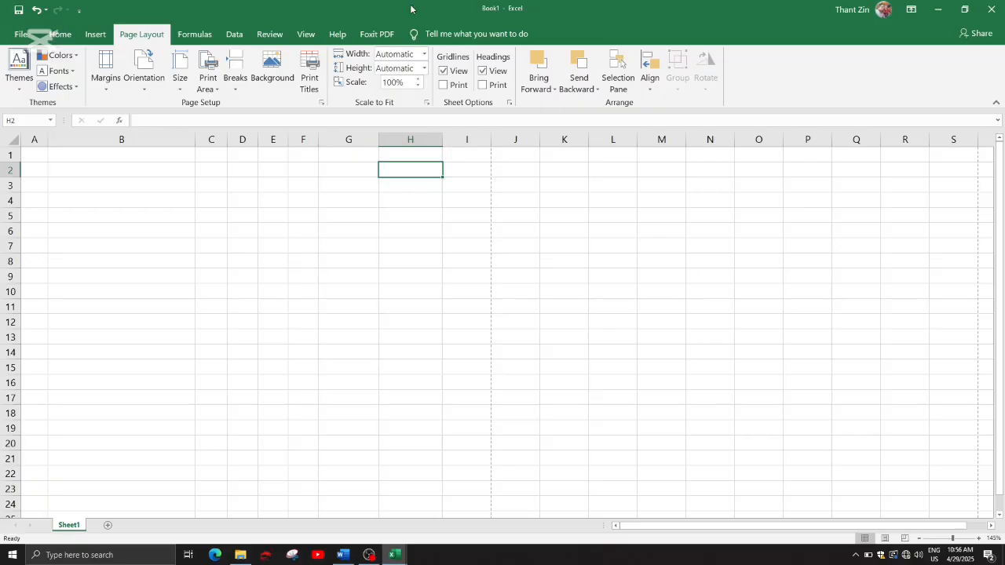
# Check the Site Clearing Work entry's formatting in Pump House.xlsx and return to the blank workbook.
pyautogui.click(395, 556)
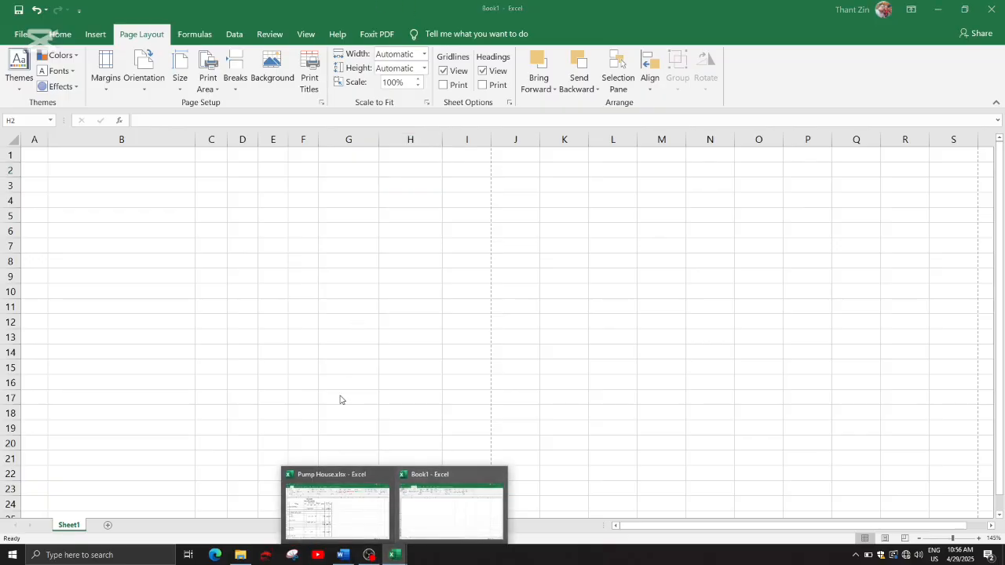
pyautogui.click(331, 527)
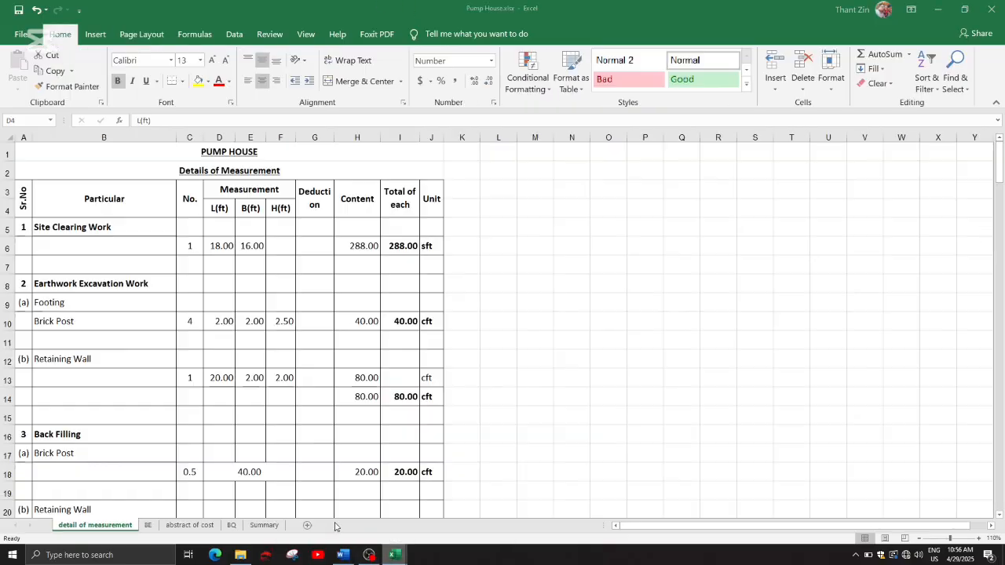
pyautogui.click(65, 232)
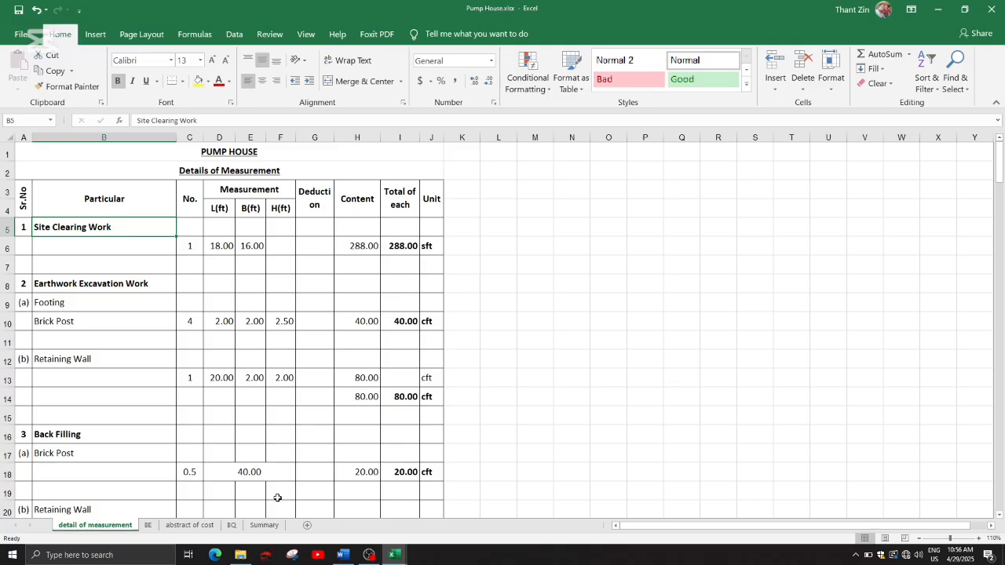
pyautogui.moveTo(390, 559)
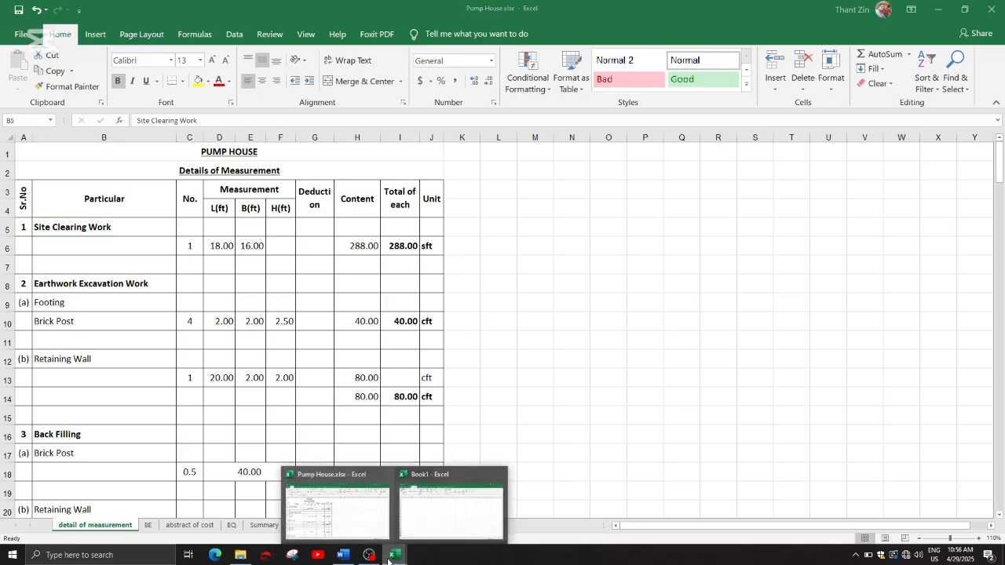
pyautogui.click(424, 531)
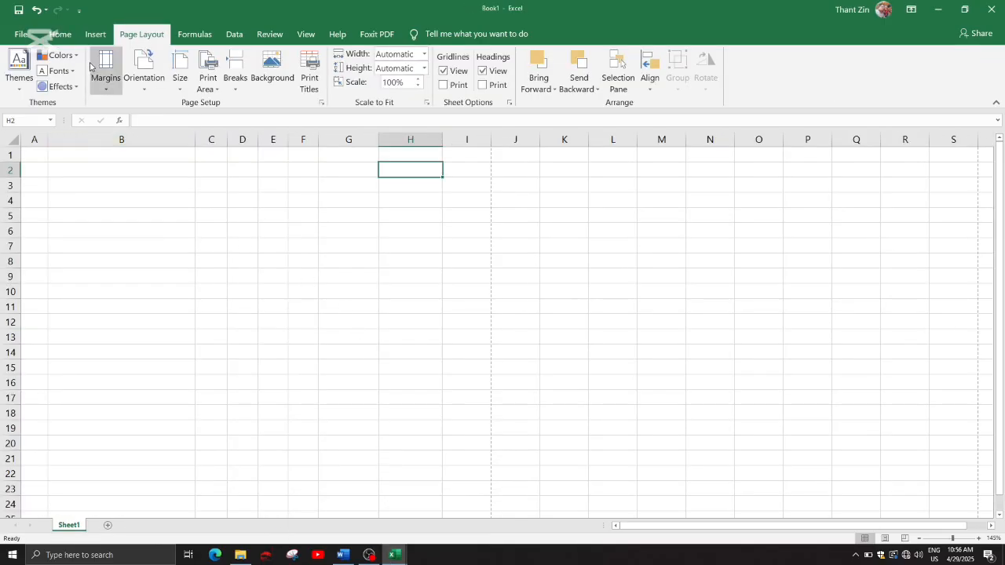
# Set the font size of cell H2 to 13.
pyautogui.click(62, 41)
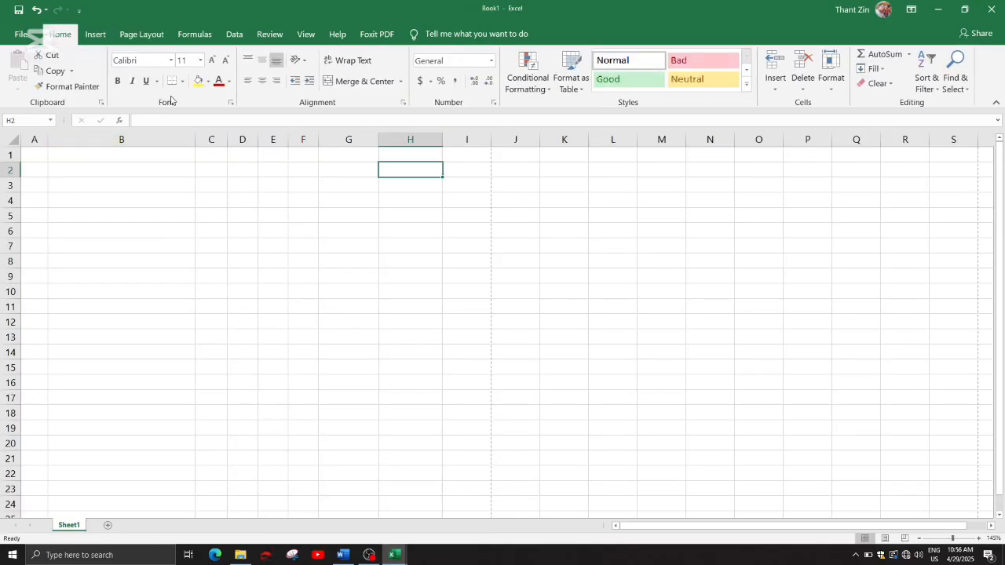
pyautogui.click(212, 63)
pyautogui.click(201, 61)
pyautogui.click(201, 61)
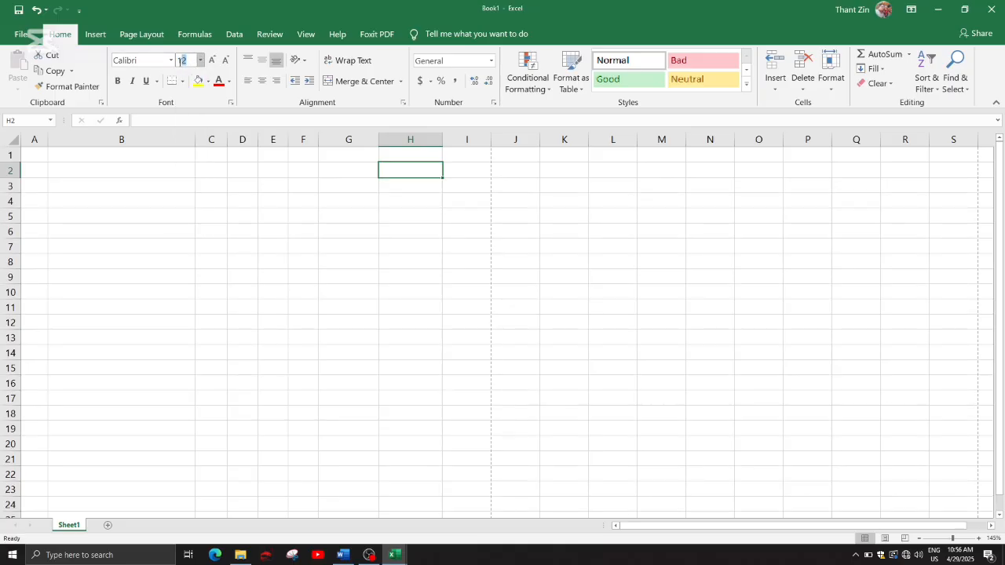
pyautogui.click(181, 60)
pyautogui.write('13')
pyautogui.click(181, 61)
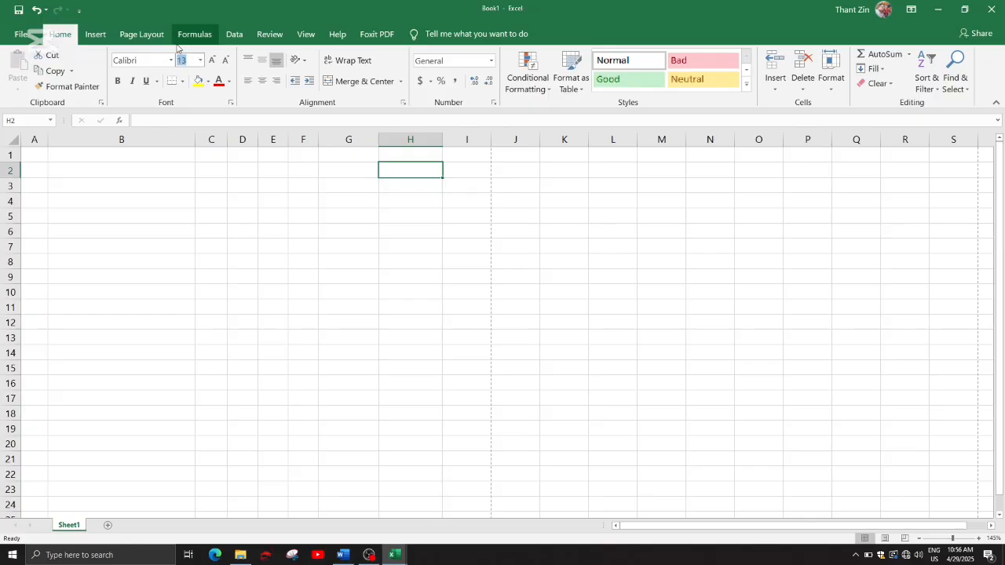
pyautogui.write('1')
pyautogui.press('Return')
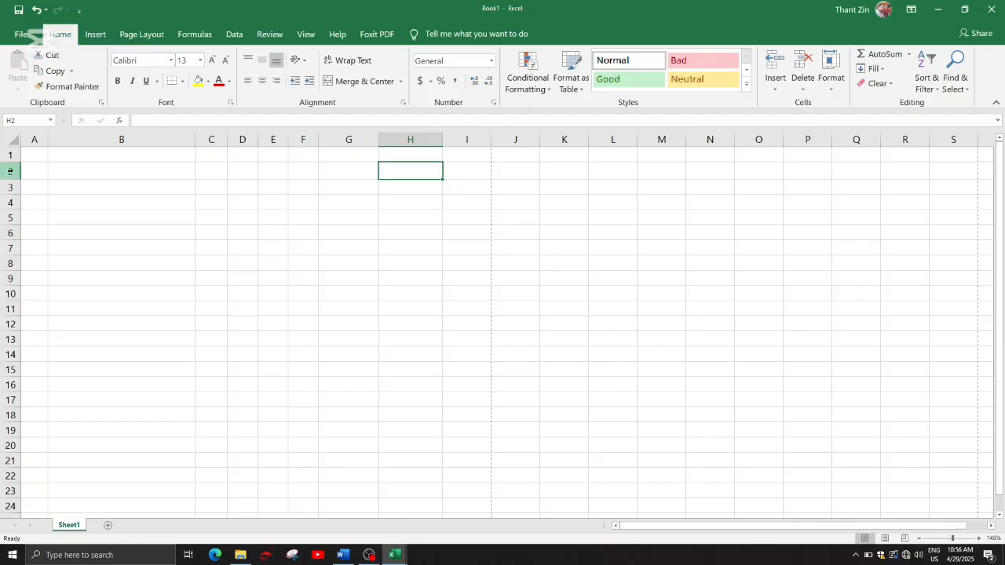
# Try mixed font sizes in cell B2 with sss at size 11 and eee at size 18, and undo the entry.
pyautogui.click(90, 179)
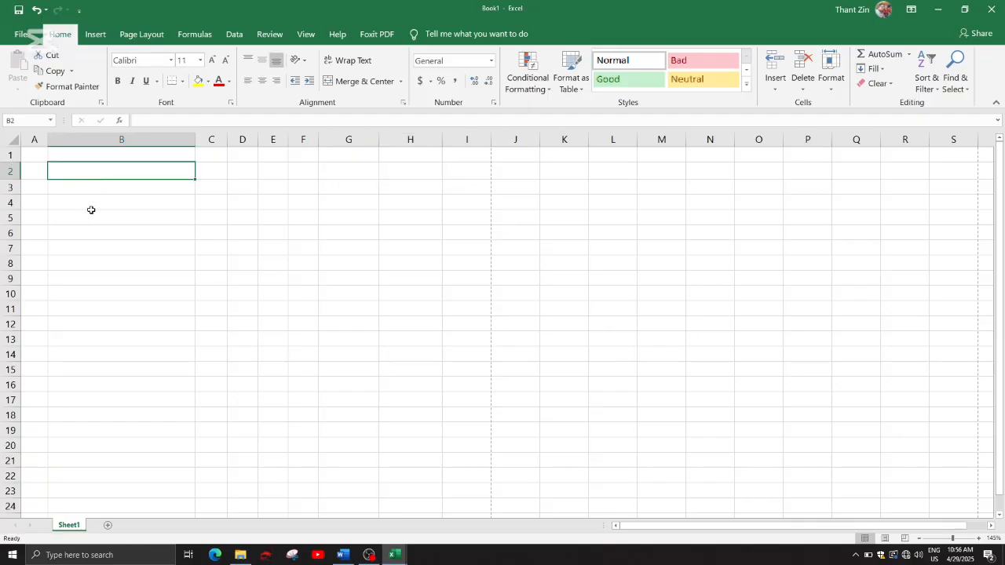
pyautogui.write('ssss')
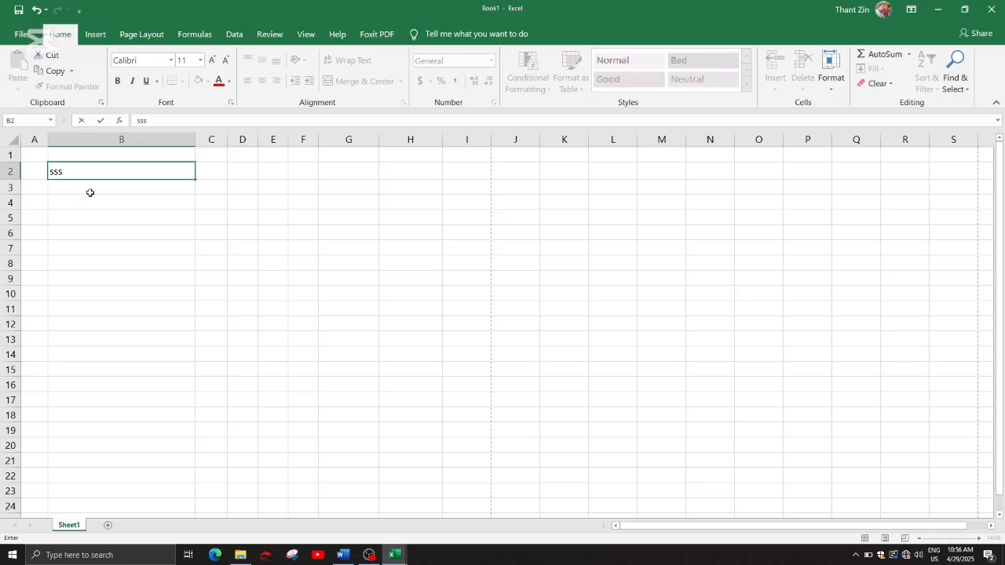
pyautogui.click(213, 61)
pyautogui.click(213, 61)
pyautogui.click(213, 61)
pyautogui.click(213, 60)
pyautogui.write('eee')
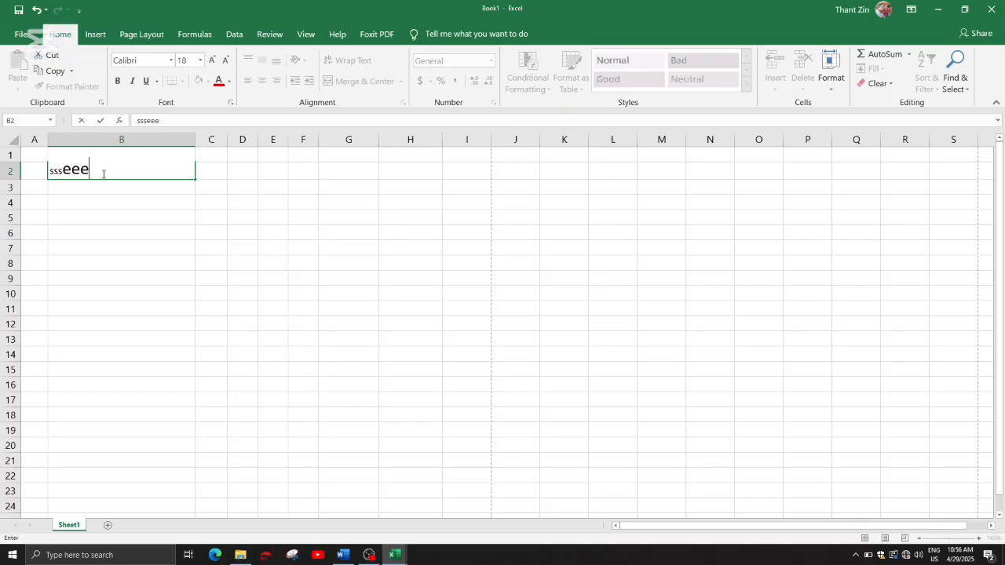
pyautogui.click(113, 203)
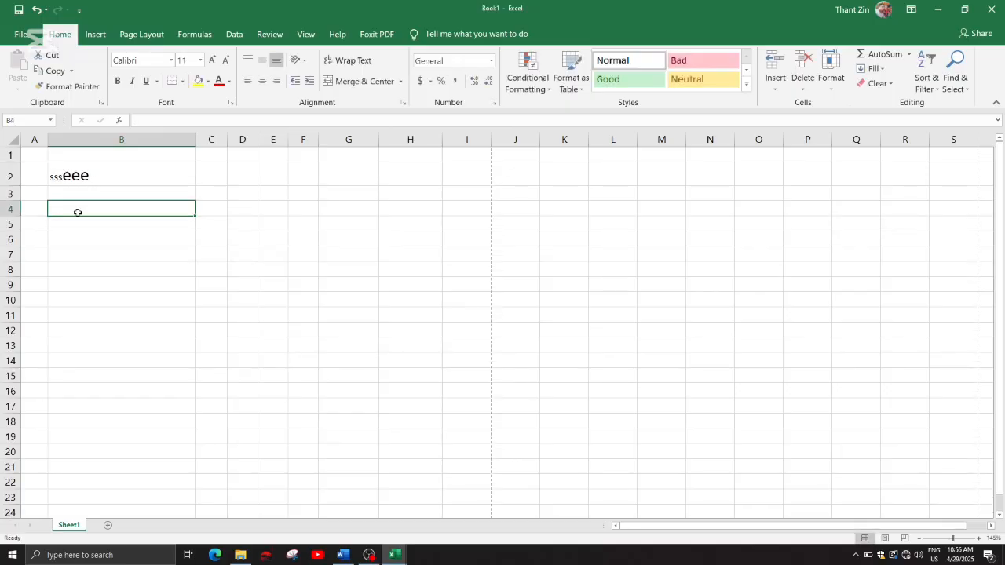
pyautogui.click(113, 170)
pyautogui.click(112, 192)
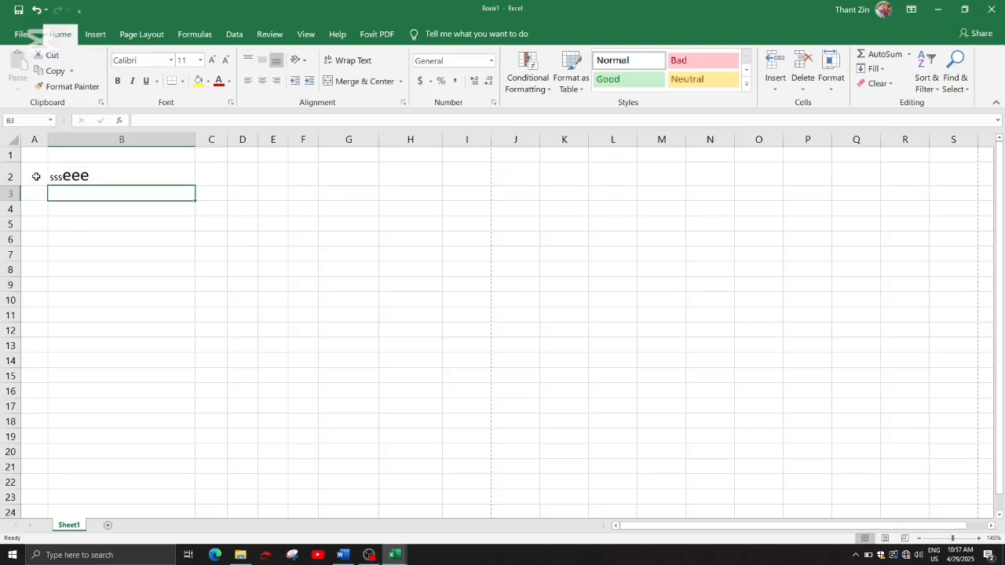
pyautogui.hotkey('ctrl', 'z')
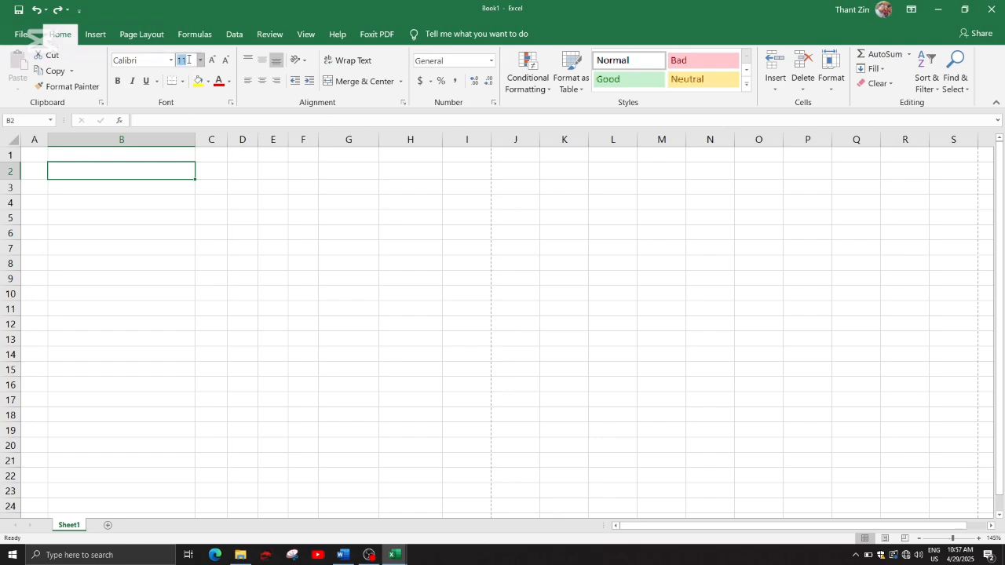
# Set the font size of cell B2 to 13 and enter AAA in cell B3.
pyautogui.write('13')
pyautogui.click(124, 186)
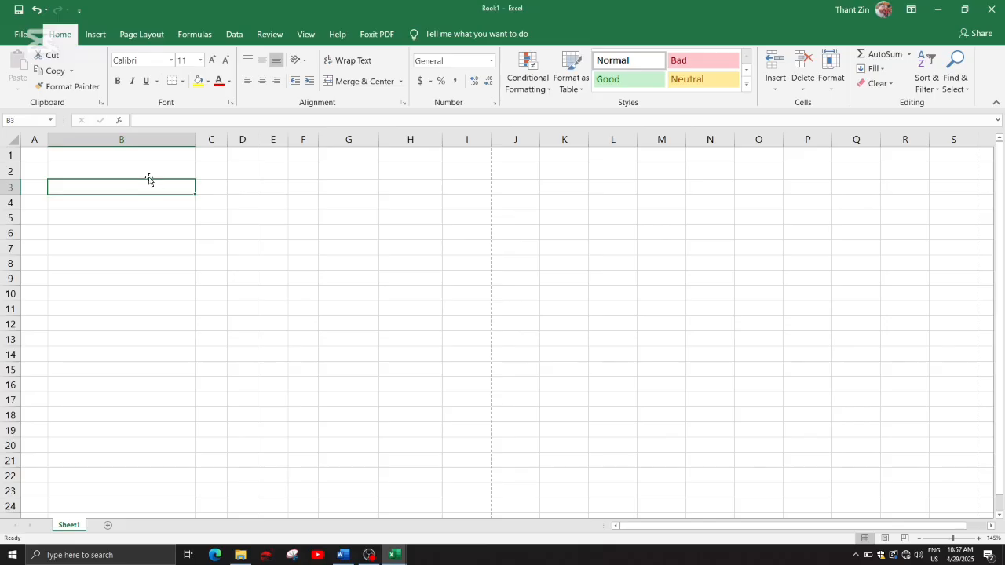
pyautogui.write('aa')
pyautogui.press('BackSpace')
pyautogui.press('BackSpace')
pyautogui.press('BackSpace')
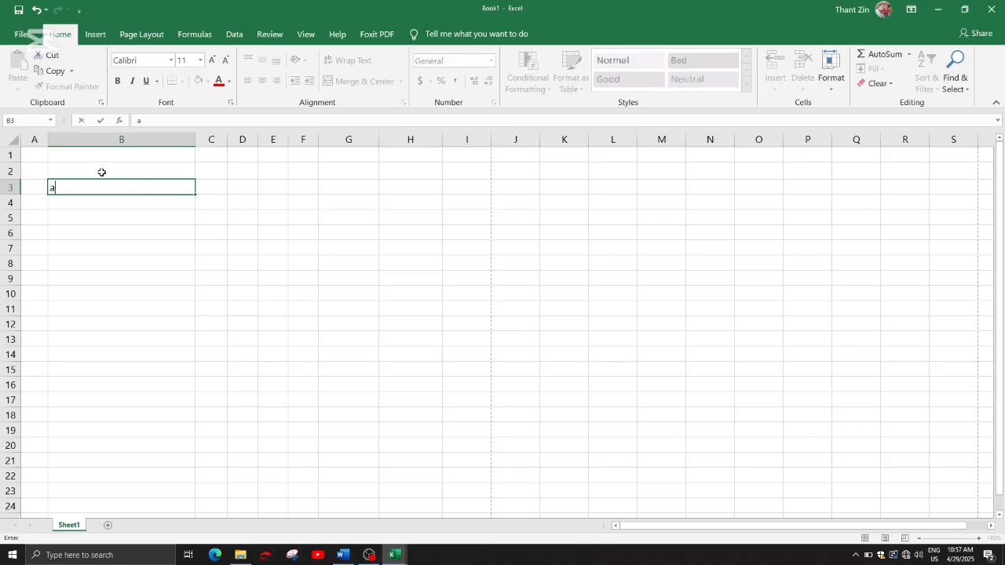
pyautogui.write('AAA')
pyautogui.click(96, 214)
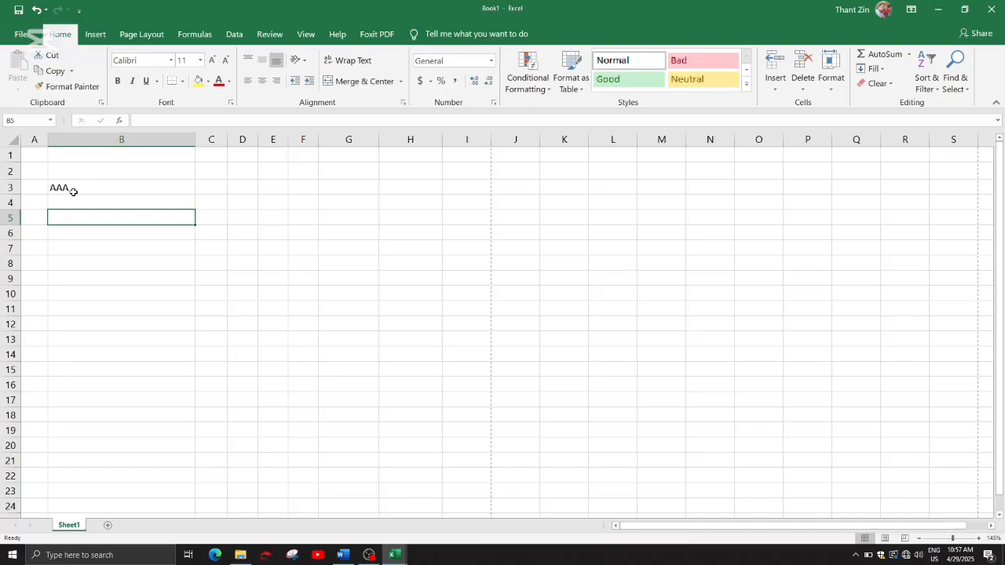
pyautogui.click(77, 188)
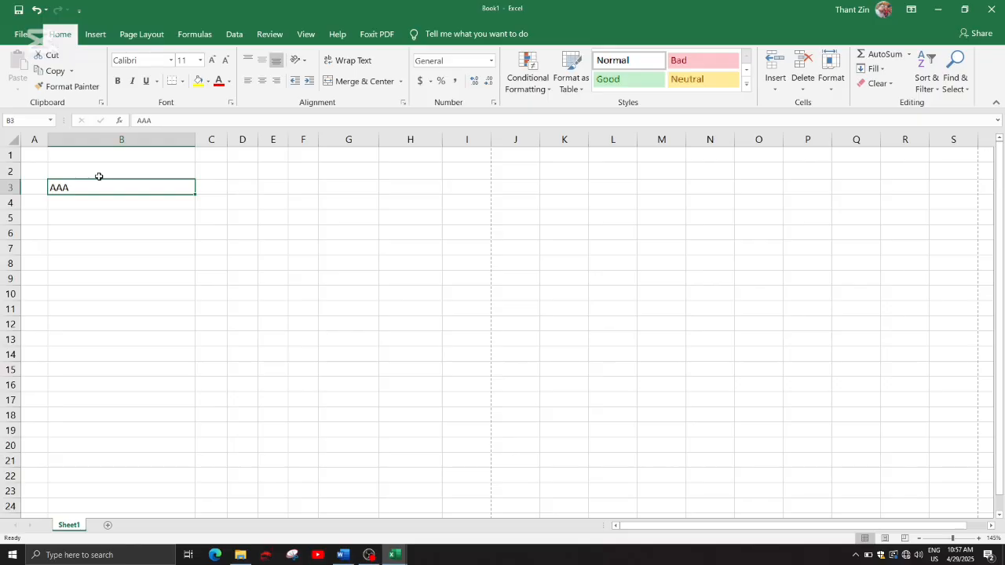
# Select rows 1 to 100 of the sheet and try a smaller row height on them.
pyautogui.click(11, 188)
pyautogui.click(9, 203)
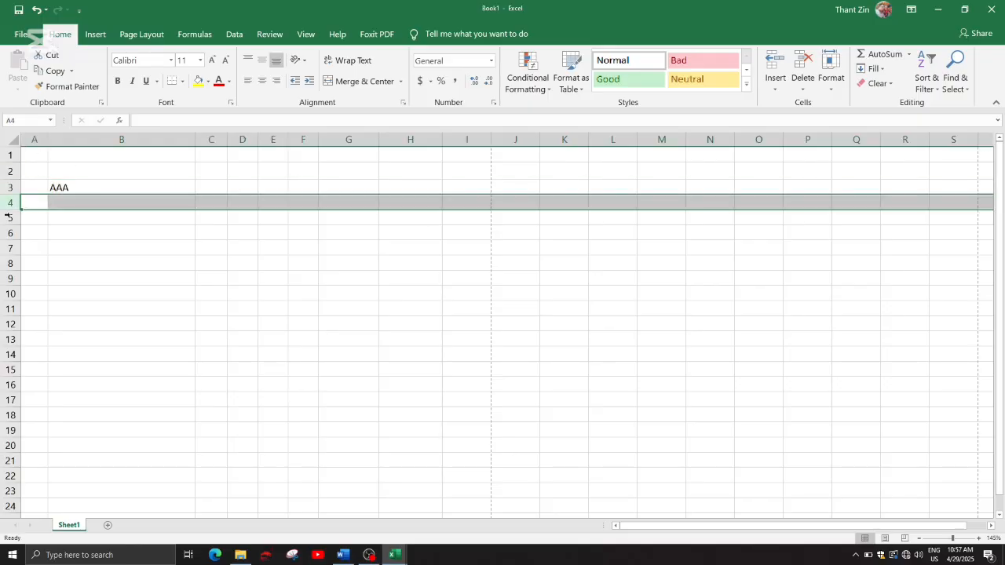
pyautogui.click(9, 219)
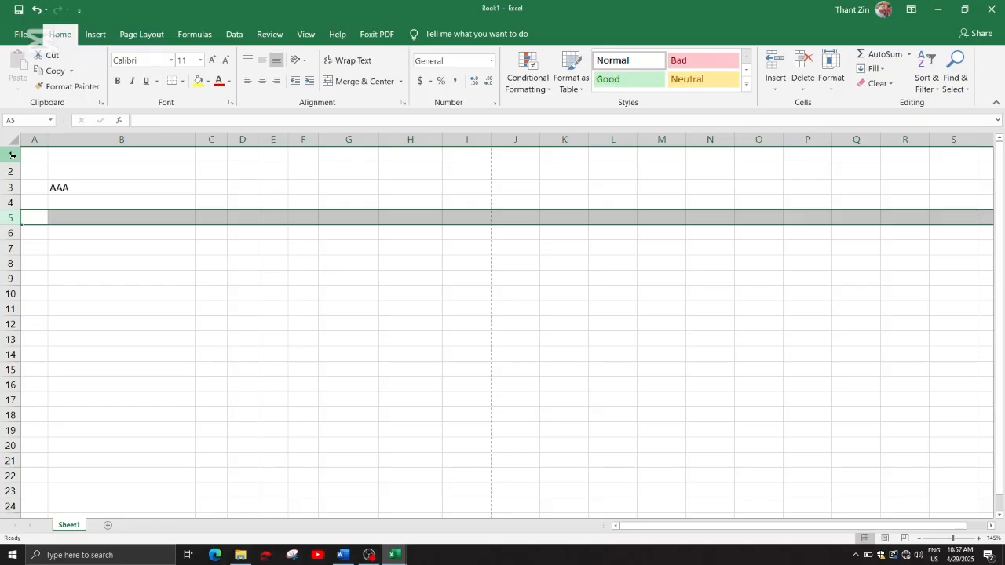
pyautogui.moveTo(12, 155); pyautogui.dragTo(15, 382)
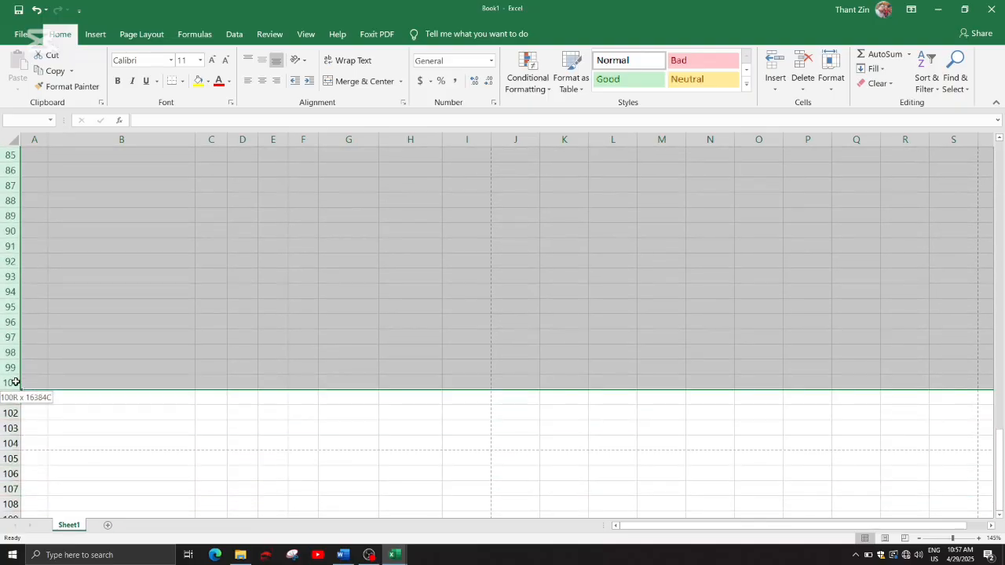
pyautogui.moveTo(15, 382); pyautogui.dragTo(15, 382)
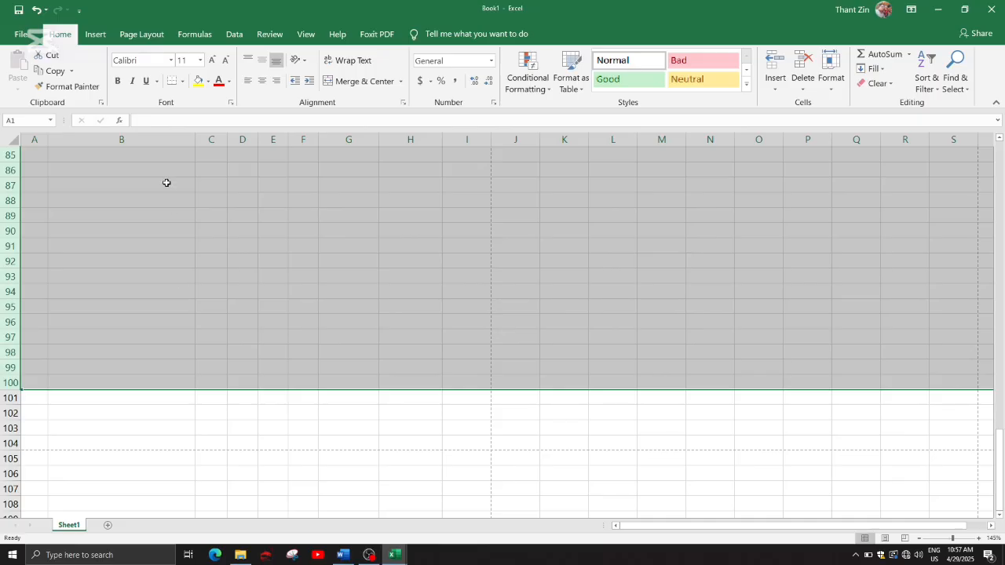
pyautogui.rightClick(10, 201)
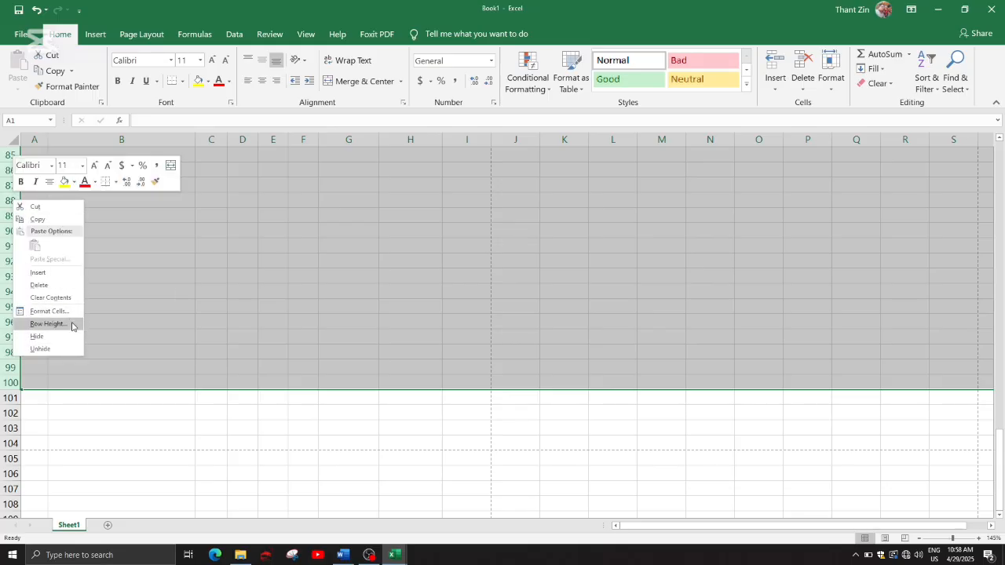
pyautogui.click(47, 324)
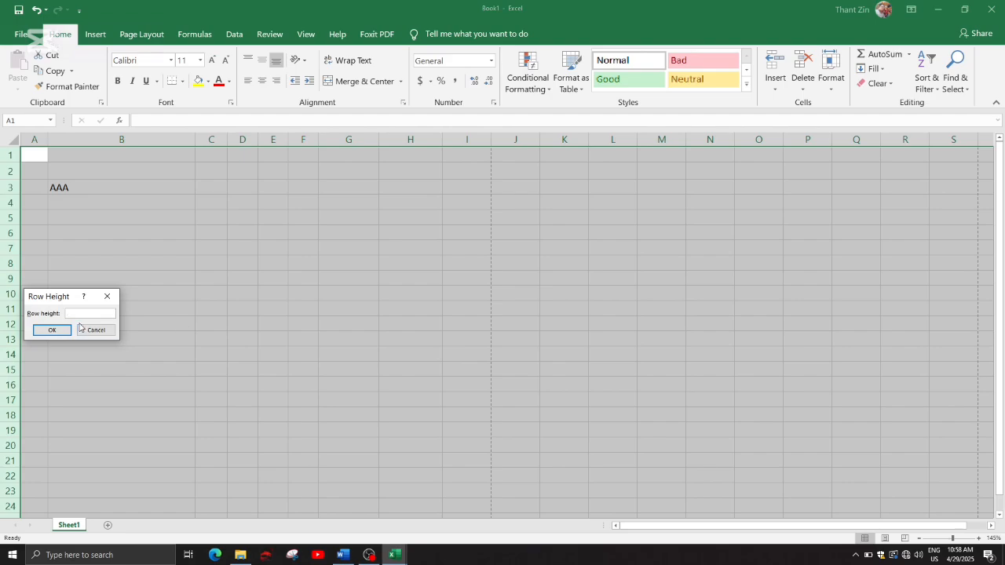
pyautogui.click(69, 329)
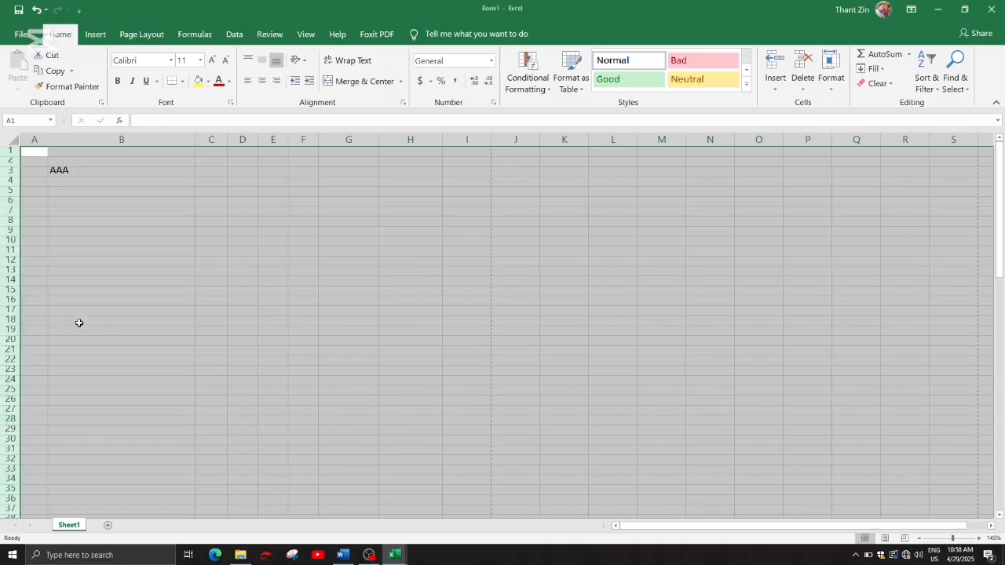
# Set the row height of rows 1 to 100 to 20 and clear the row selection.
pyautogui.rightClick(11, 172)
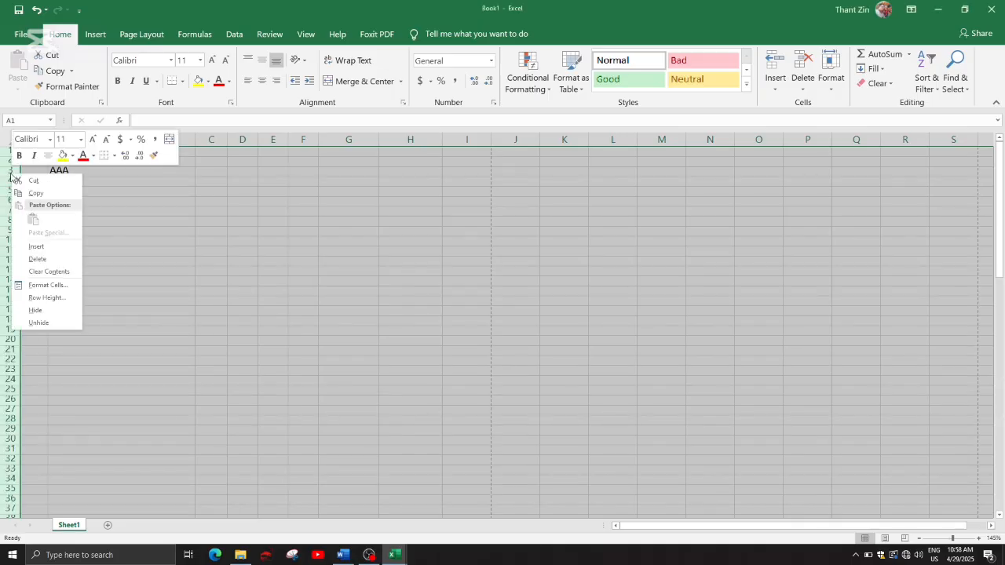
pyautogui.click(48, 298)
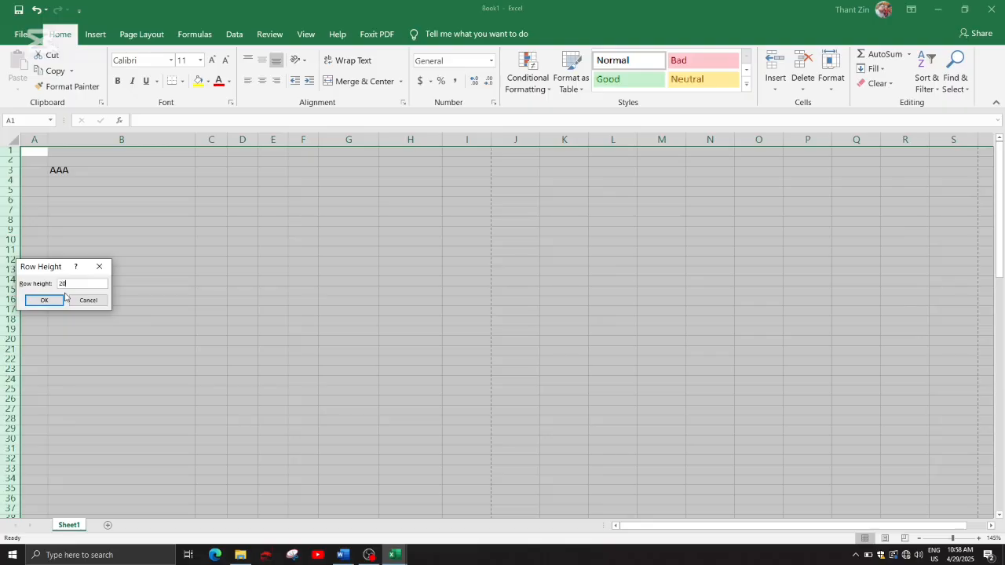
pyautogui.click(62, 299)
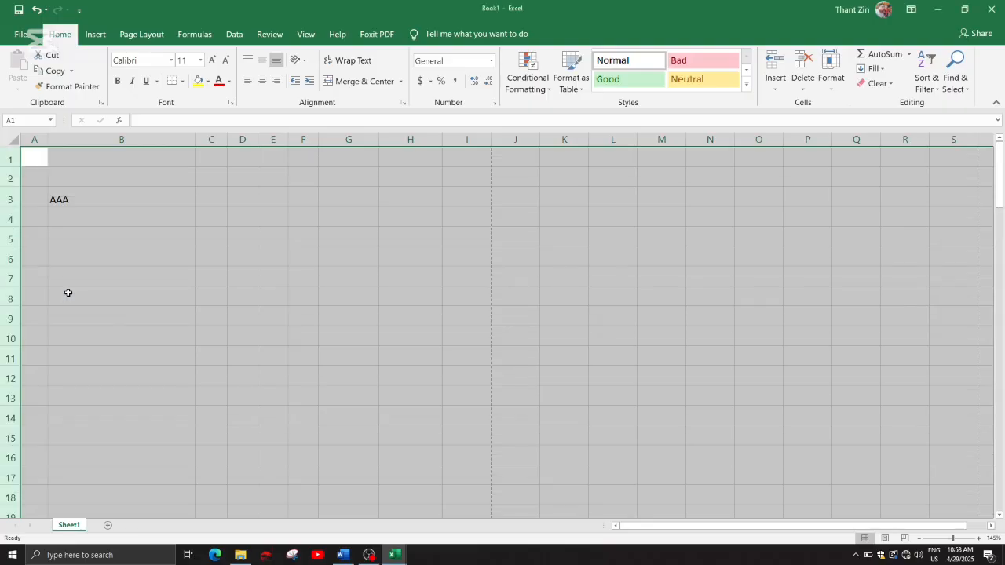
pyautogui.click(149, 299)
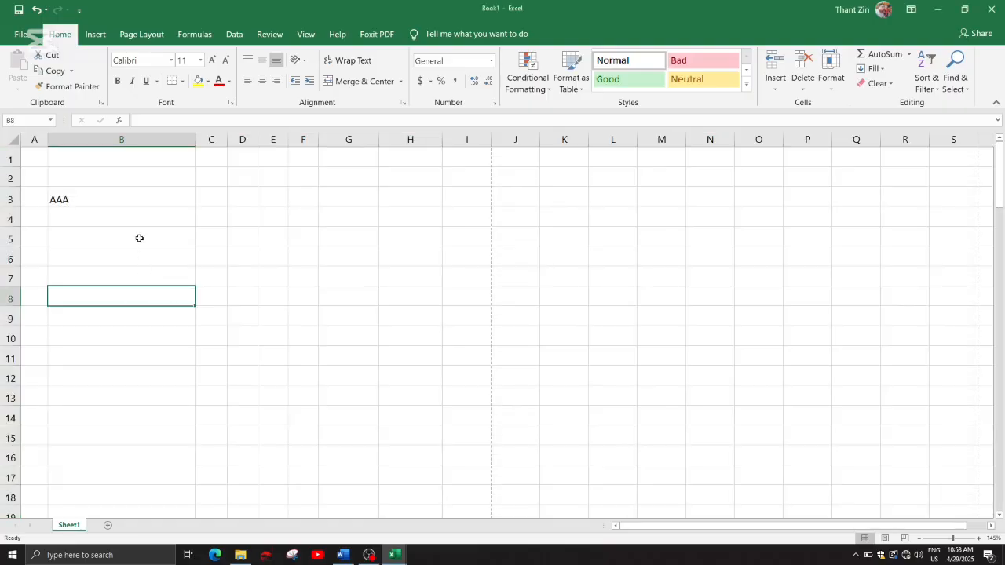
pyautogui.click(110, 197)
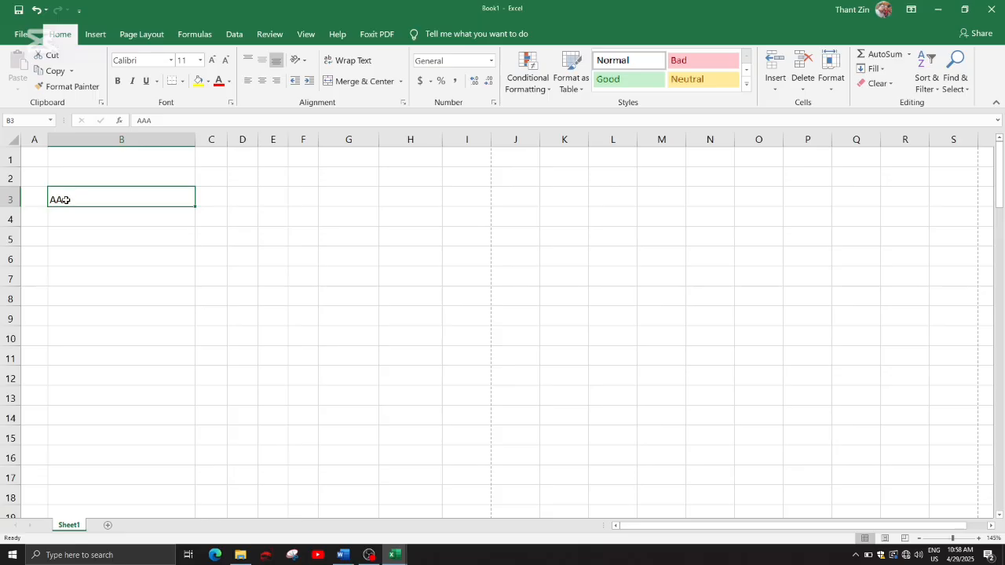
pyautogui.click(149, 228)
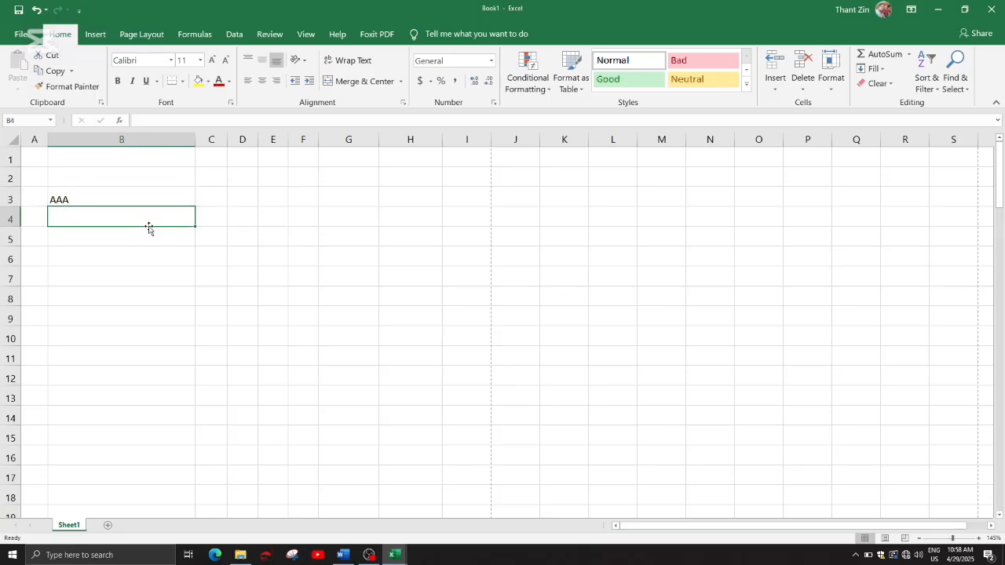
pyautogui.click(58, 198)
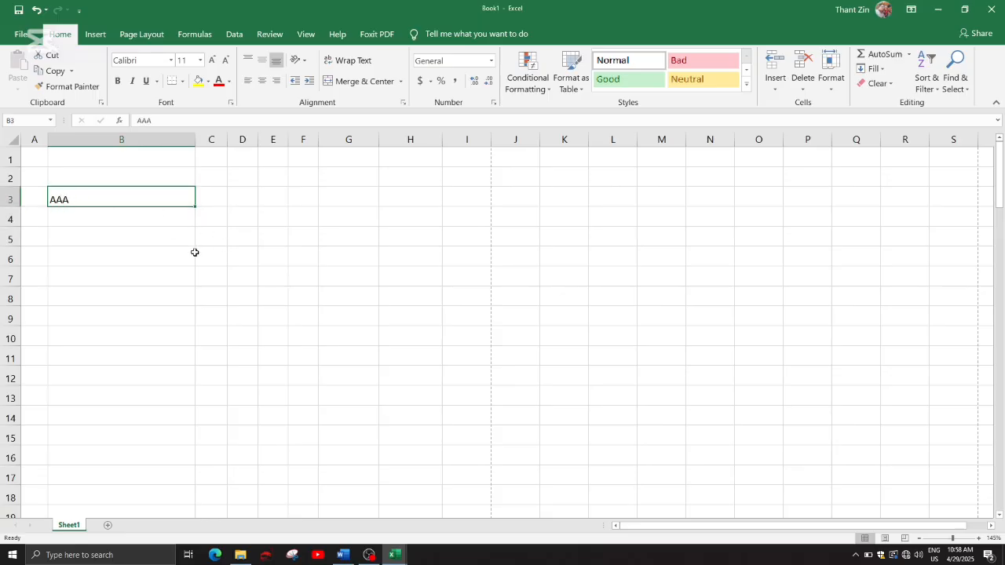
pyautogui.click(130, 249)
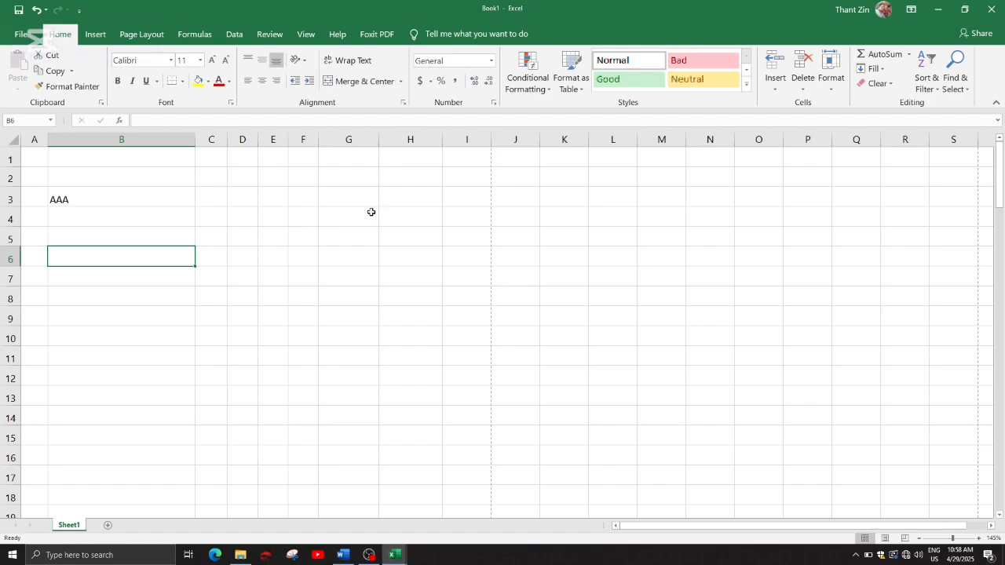
# Examine the two-row table header of the detail of measurement sheet in Pump House.xlsx and return to Book1.
pyautogui.click(393, 555)
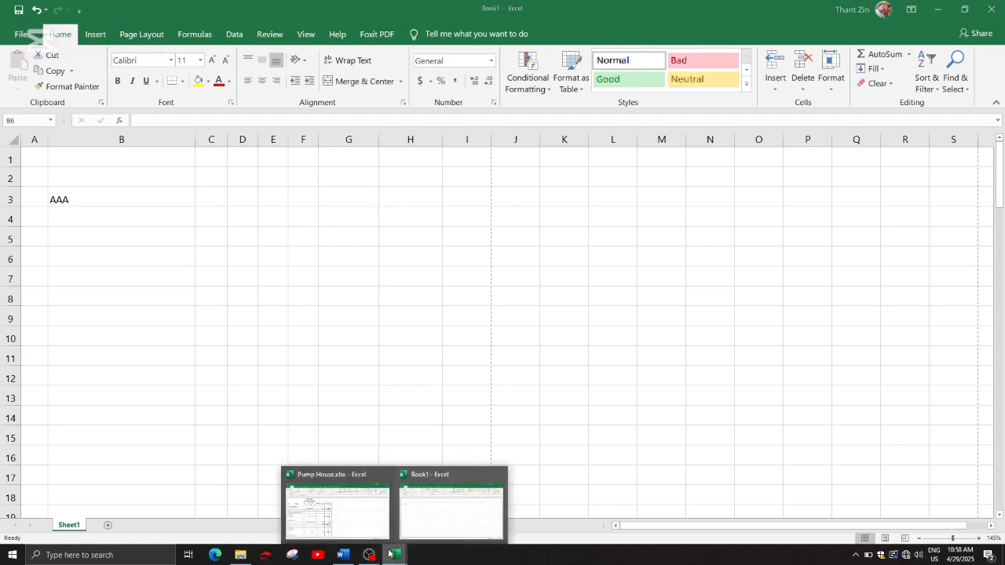
pyautogui.click(335, 506)
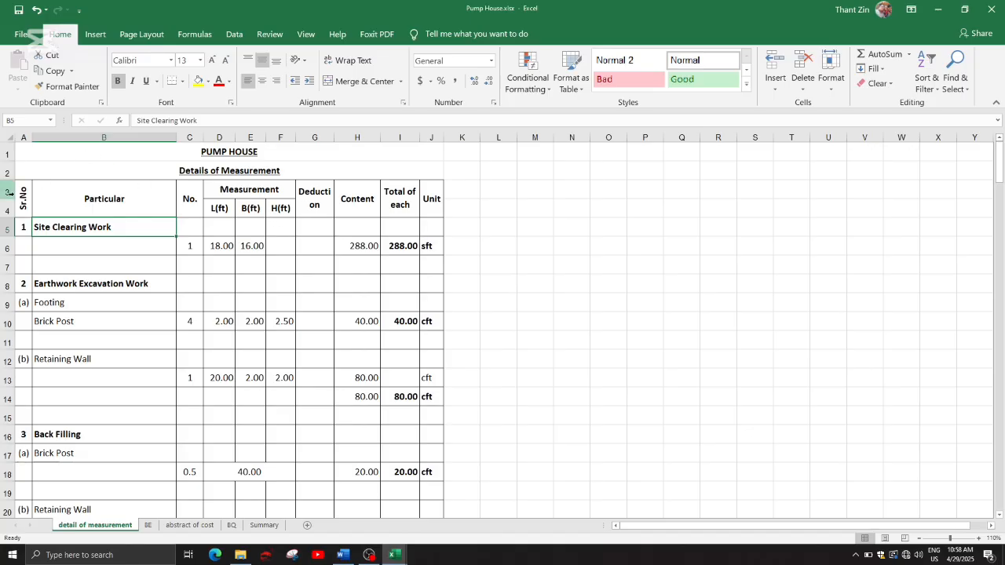
pyautogui.moveTo(7, 190); pyautogui.dragTo(6, 210)
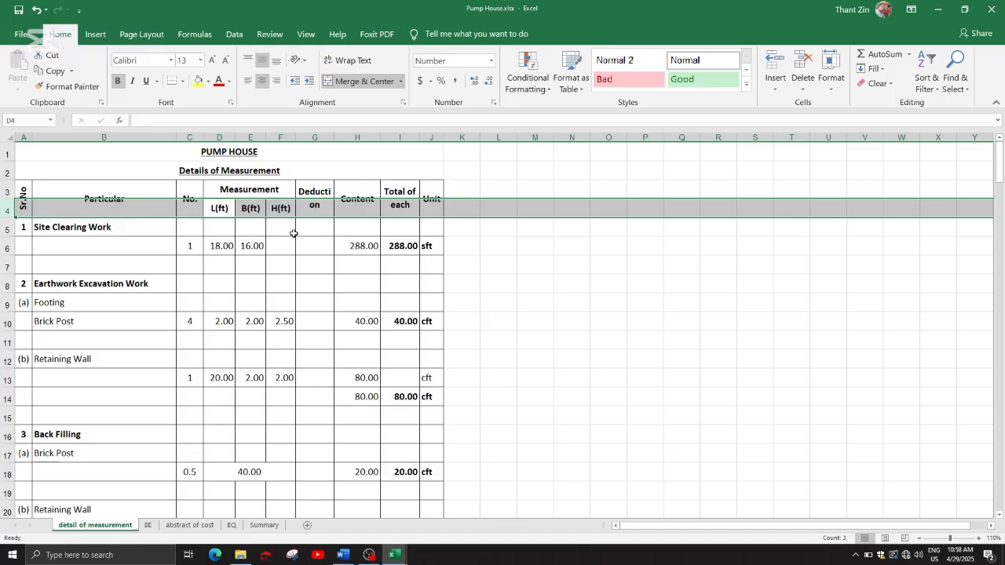
pyautogui.click(84, 191)
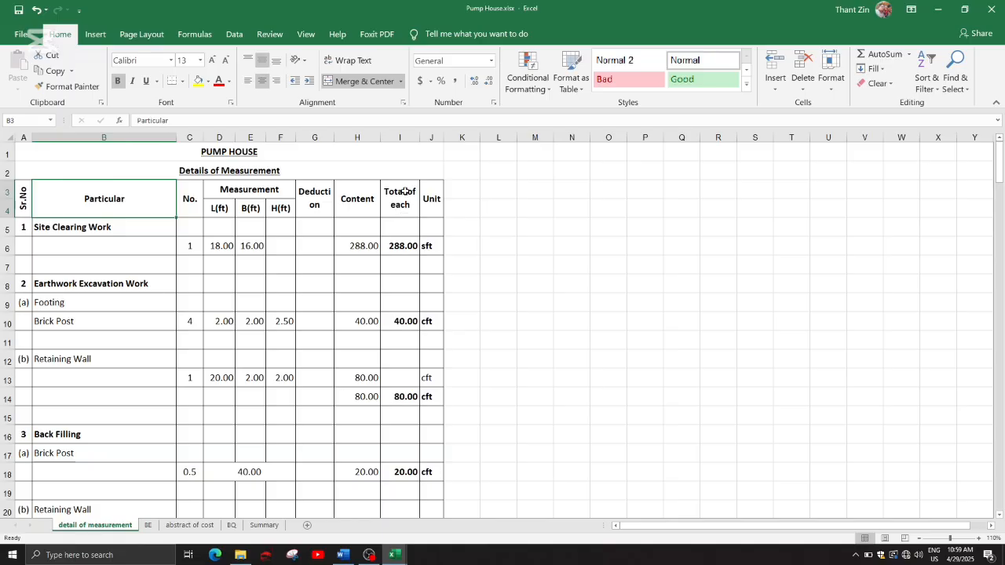
pyautogui.moveTo(394, 555)
pyautogui.click(421, 538)
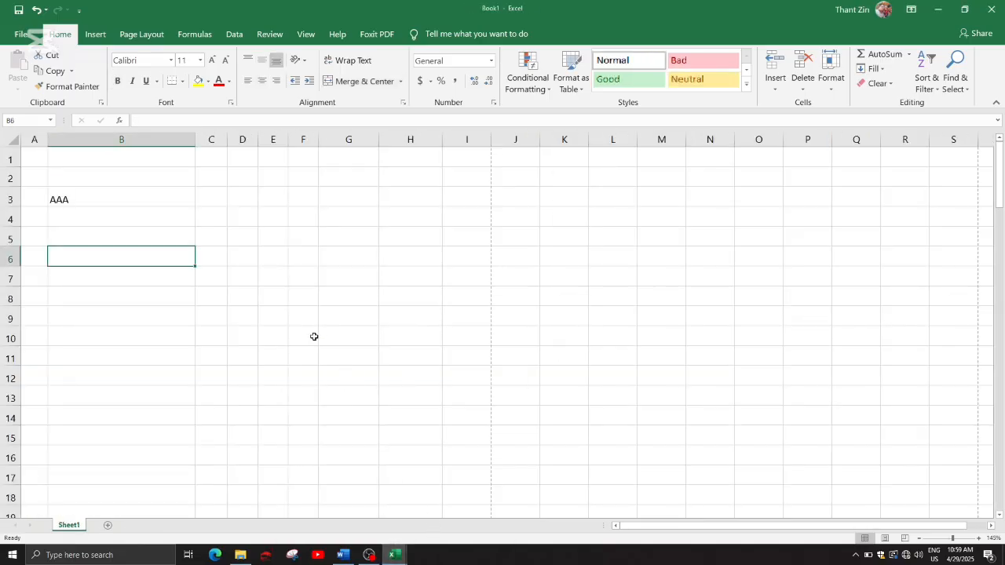
pyautogui.click(252, 261)
pyautogui.click(281, 257)
pyautogui.click(309, 260)
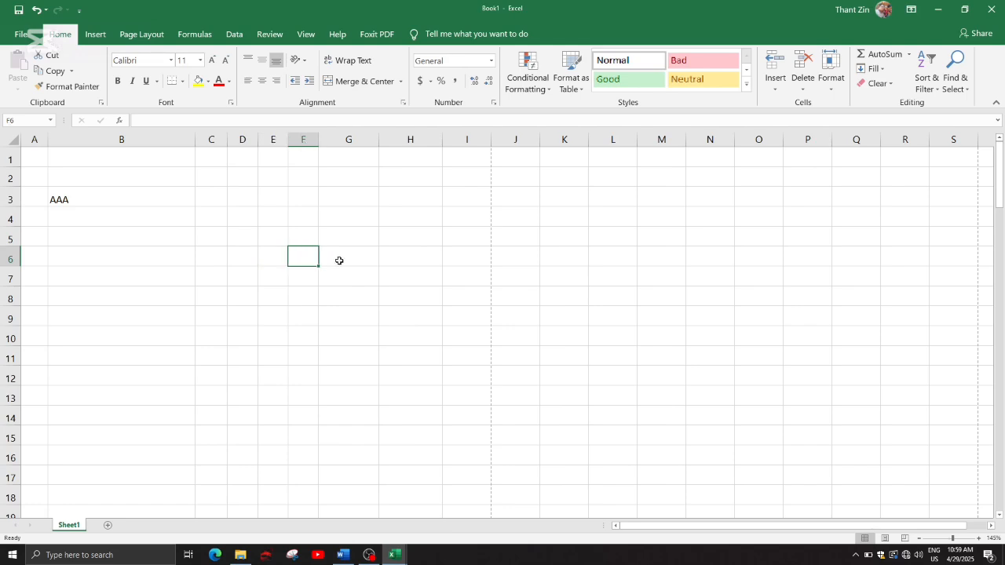
pyautogui.click(338, 260)
pyautogui.click(370, 233)
pyautogui.click(372, 216)
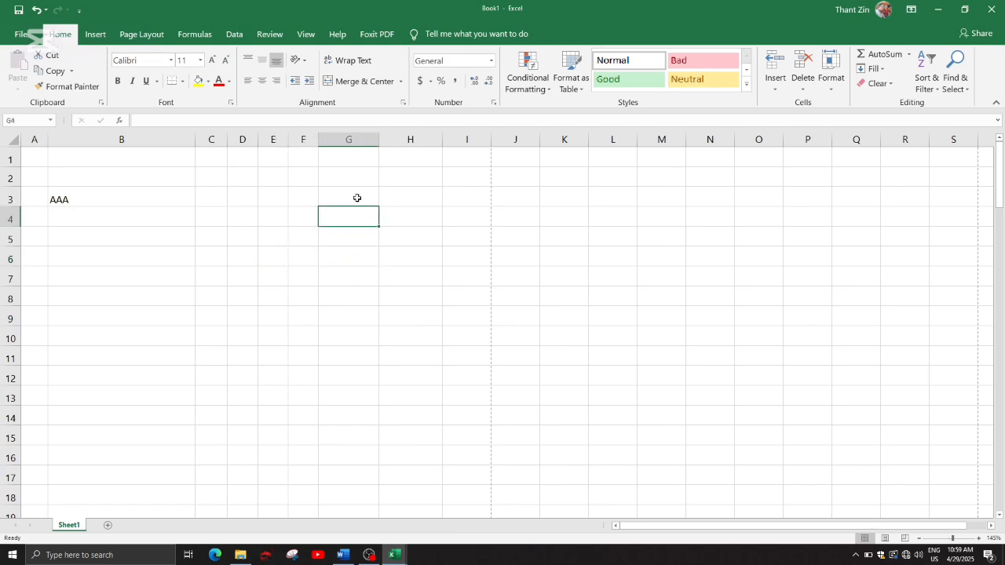
pyautogui.click(356, 195)
pyautogui.click(351, 177)
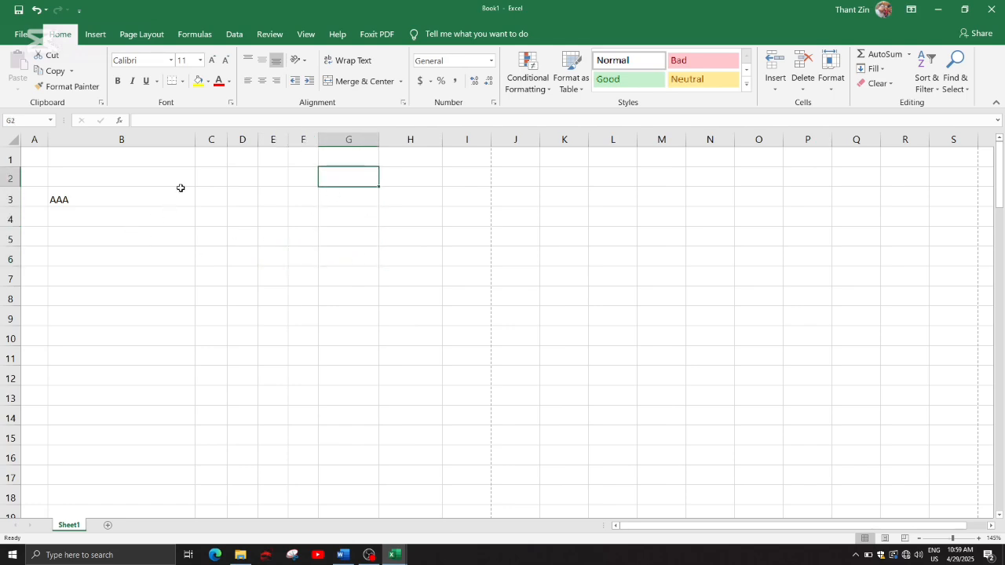
pyautogui.click(149, 140)
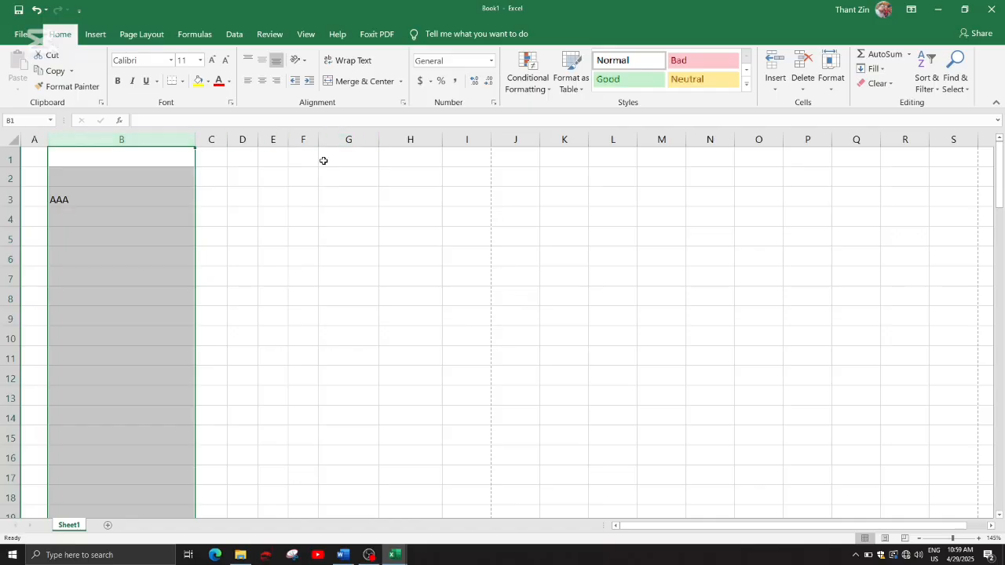
pyautogui.click(211, 141)
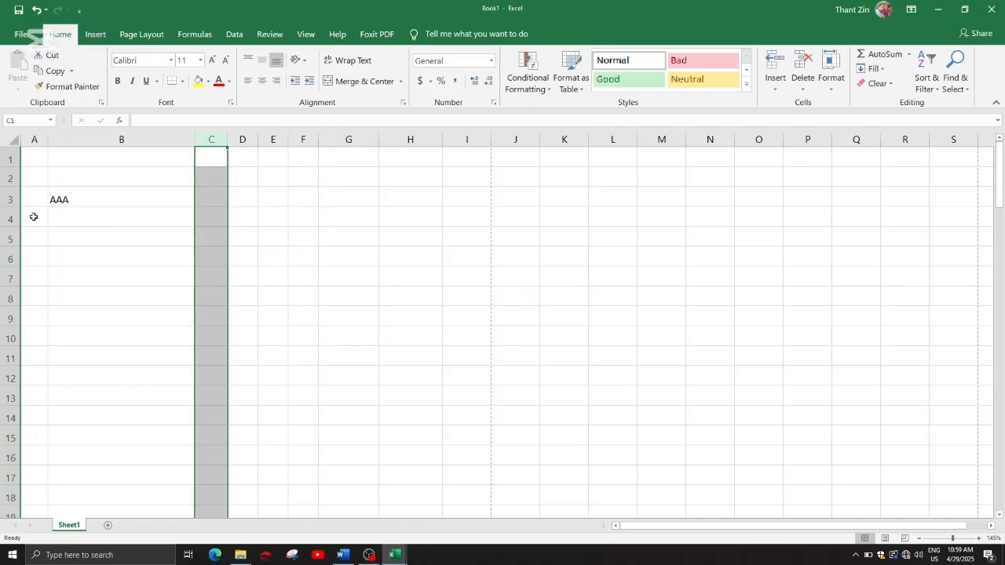
pyautogui.click(10, 262)
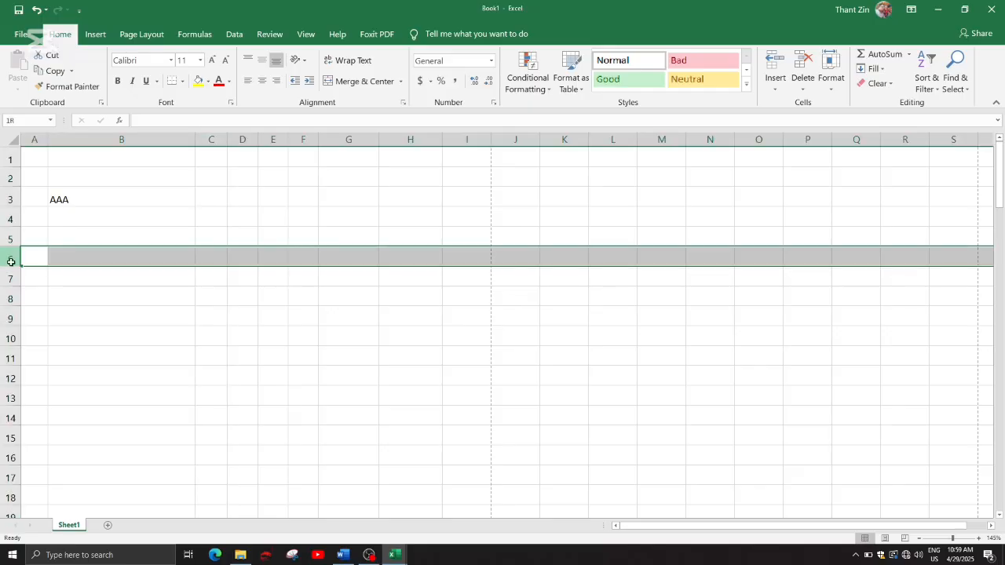
pyautogui.click(11, 277)
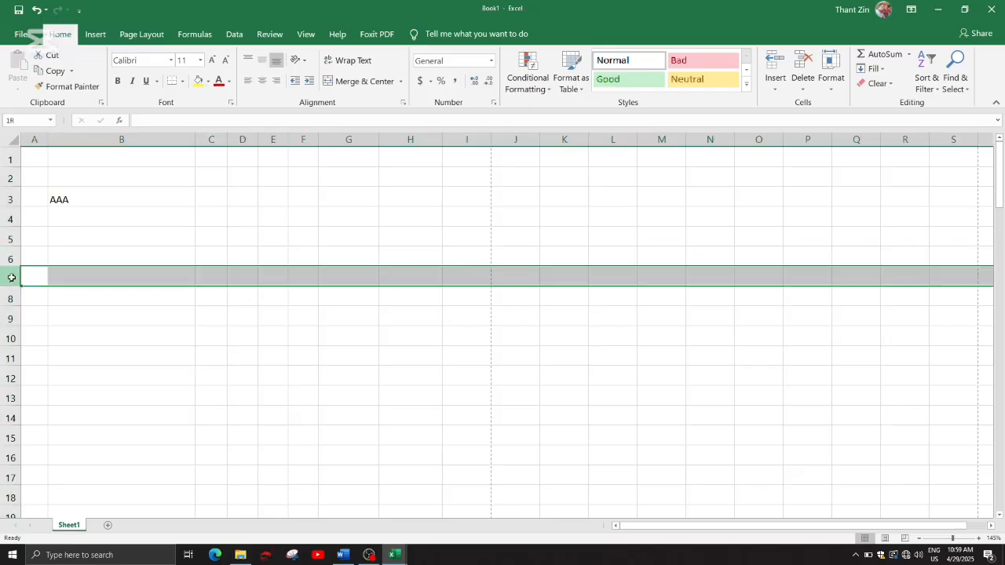
pyautogui.click(394, 555)
pyautogui.click(435, 520)
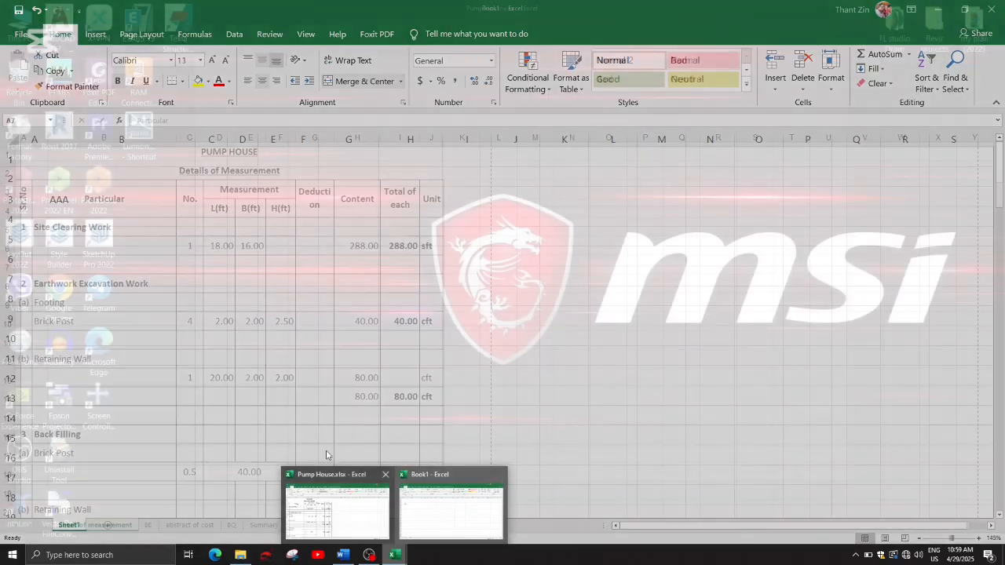
pyautogui.click(199, 249)
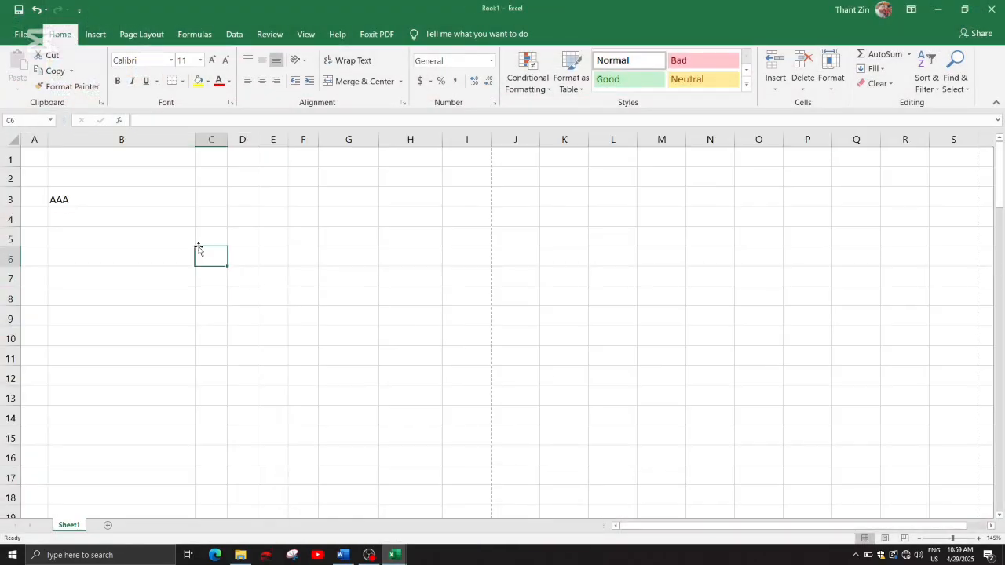
pyautogui.click(132, 139)
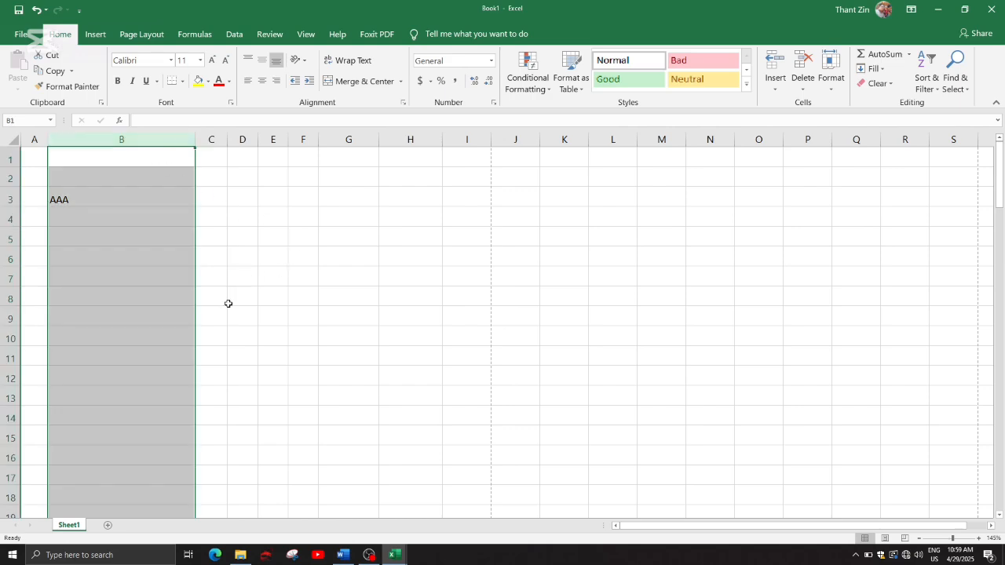
pyautogui.click(265, 265)
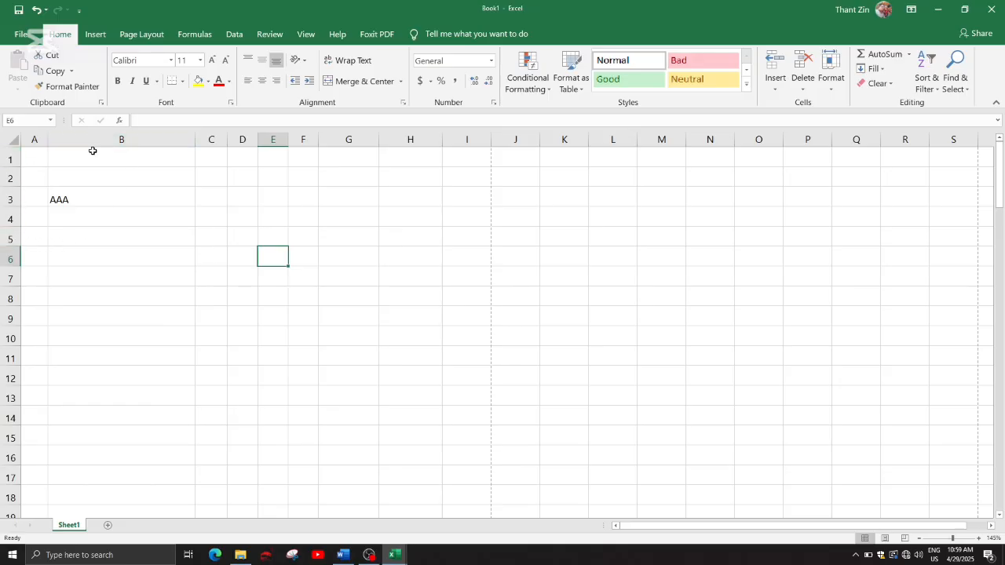
pyautogui.click(152, 160)
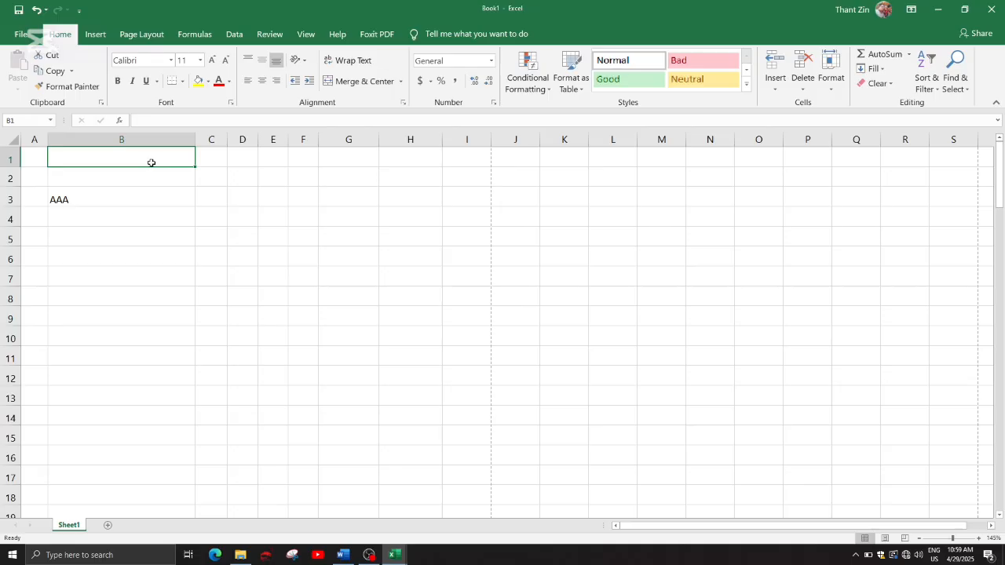
pyautogui.moveTo(152, 163); pyautogui.dragTo(149, 230)
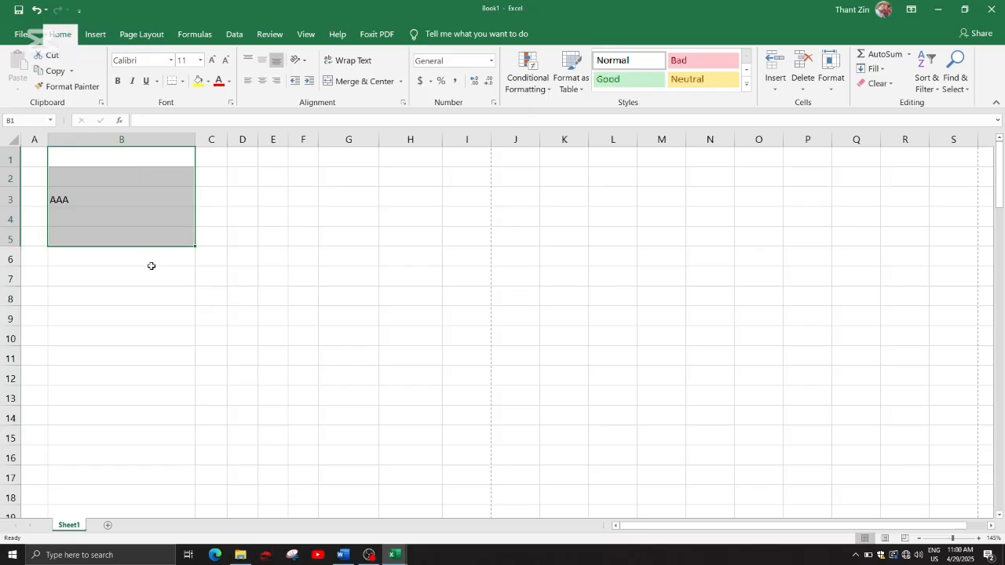
pyautogui.click(149, 215)
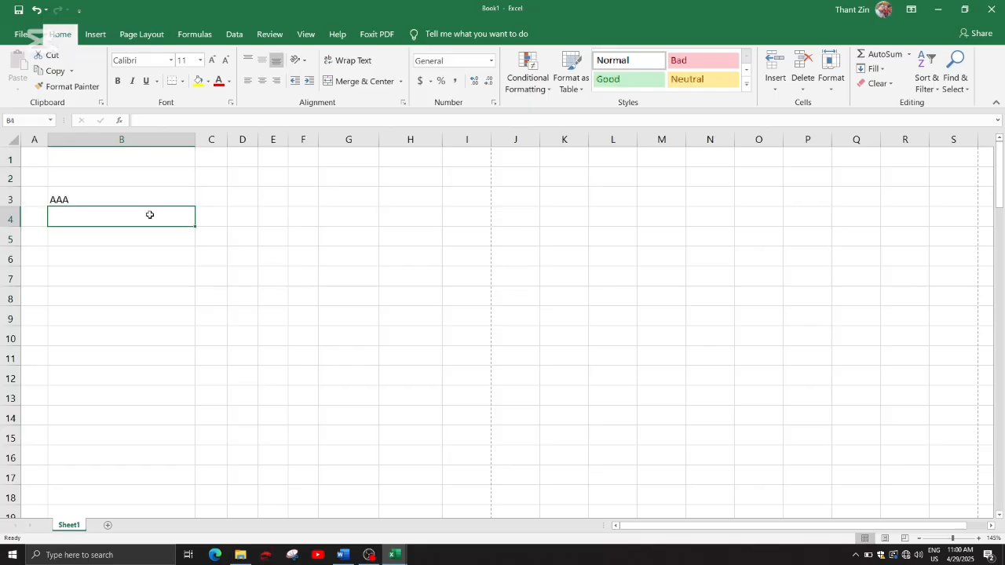
pyautogui.click(151, 195)
pyautogui.click(160, 182)
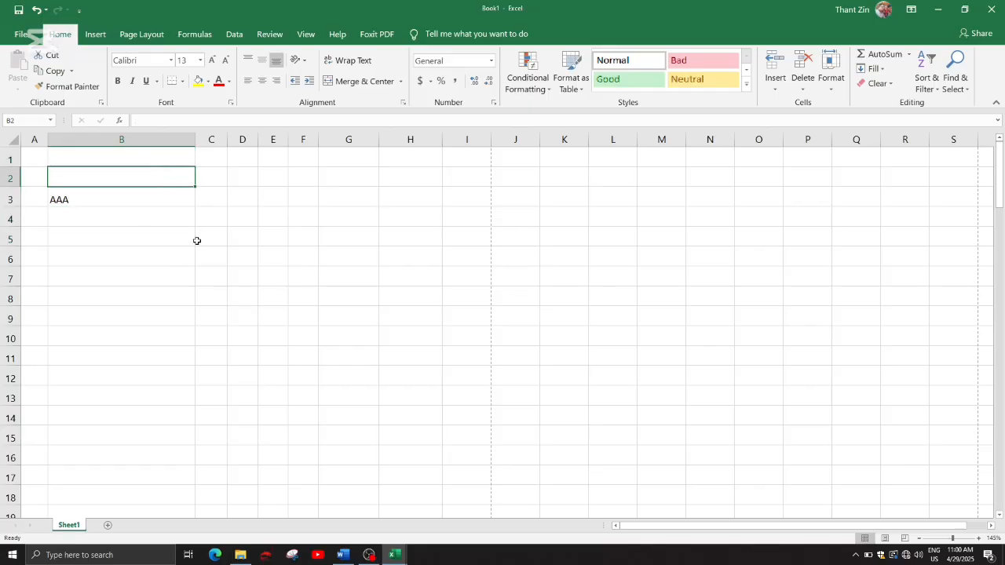
pyautogui.click(204, 219)
pyautogui.click(148, 223)
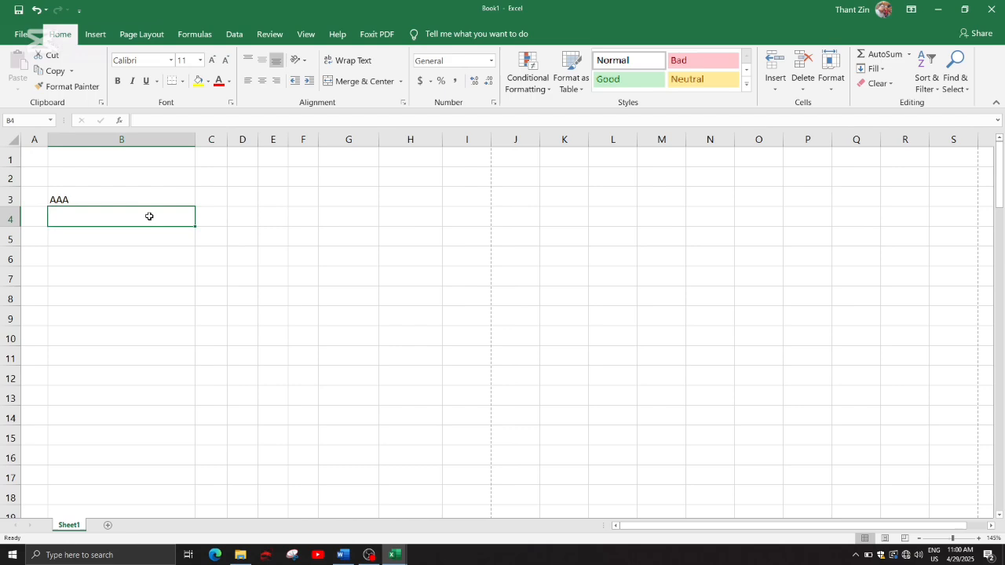
pyautogui.click(207, 239)
pyautogui.click(176, 243)
pyautogui.click(175, 262)
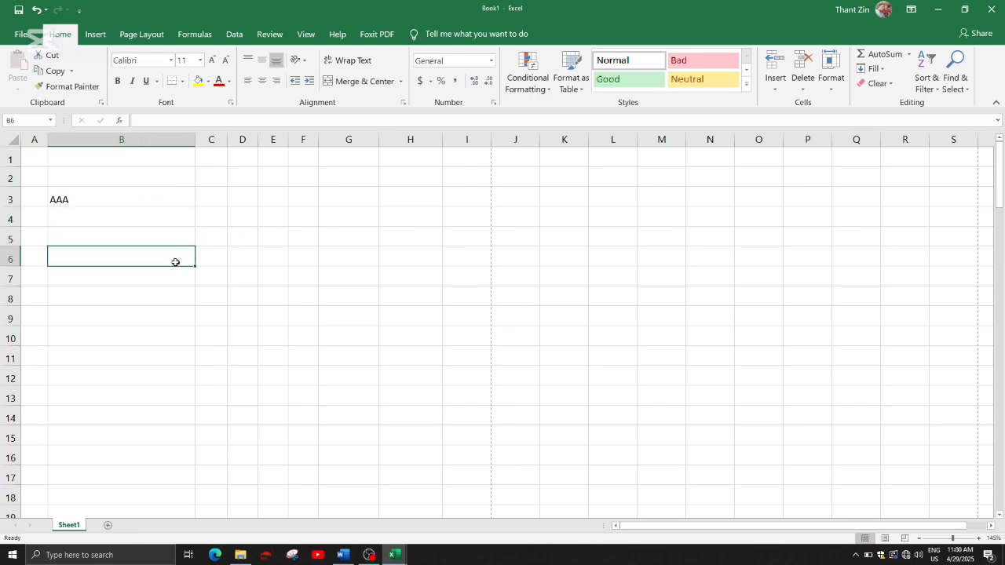
pyautogui.click(216, 260)
pyautogui.click(248, 255)
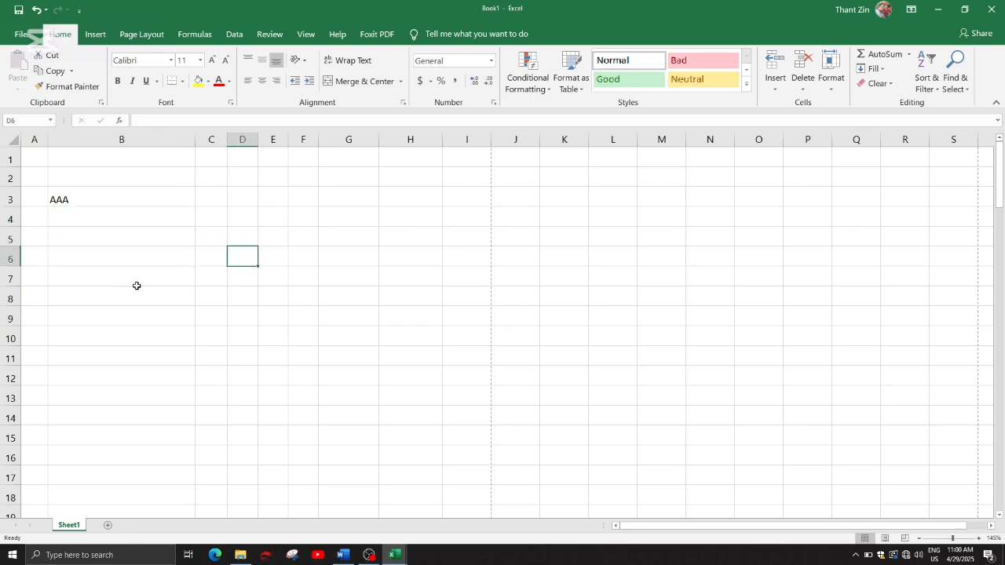
pyautogui.moveTo(164, 243); pyautogui.dragTo(308, 236)
pyautogui.moveTo(121, 234); pyautogui.dragTo(162, 386)
pyautogui.moveTo(128, 234); pyautogui.dragTo(130, 387)
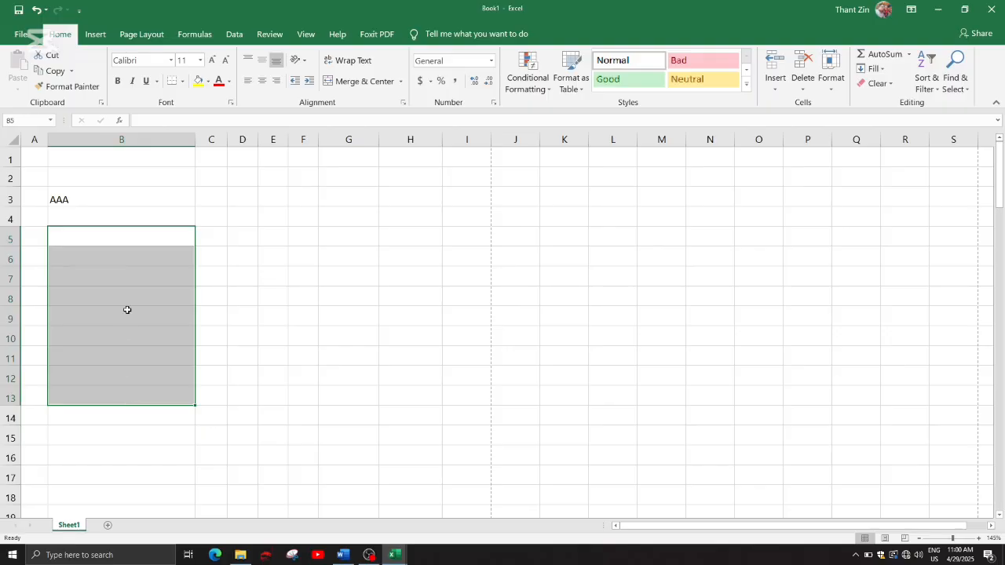
pyautogui.click(130, 241)
pyautogui.click(97, 254)
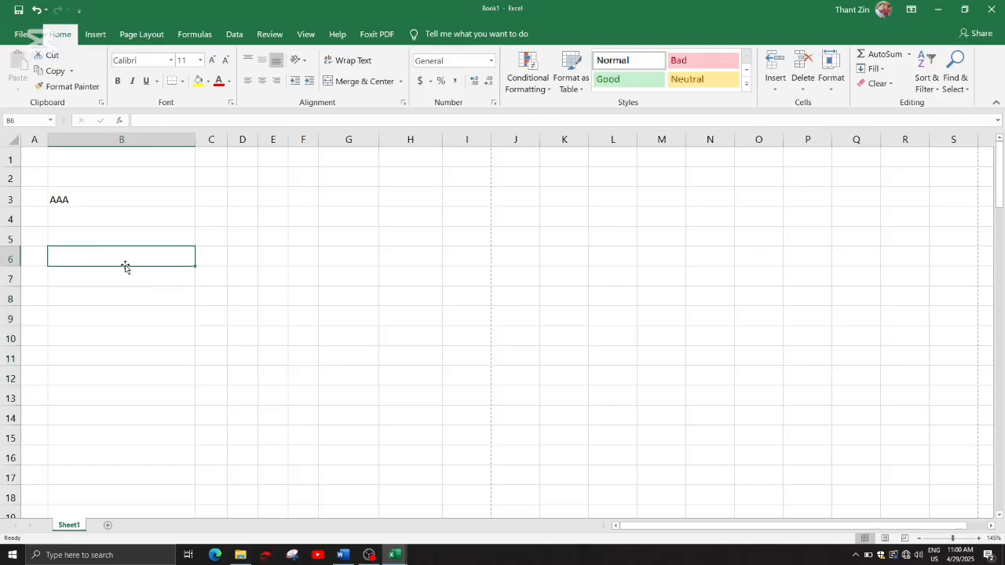
# Enter BB in cell B5 and CCCC in cell B7.
pyautogui.click(87, 233)
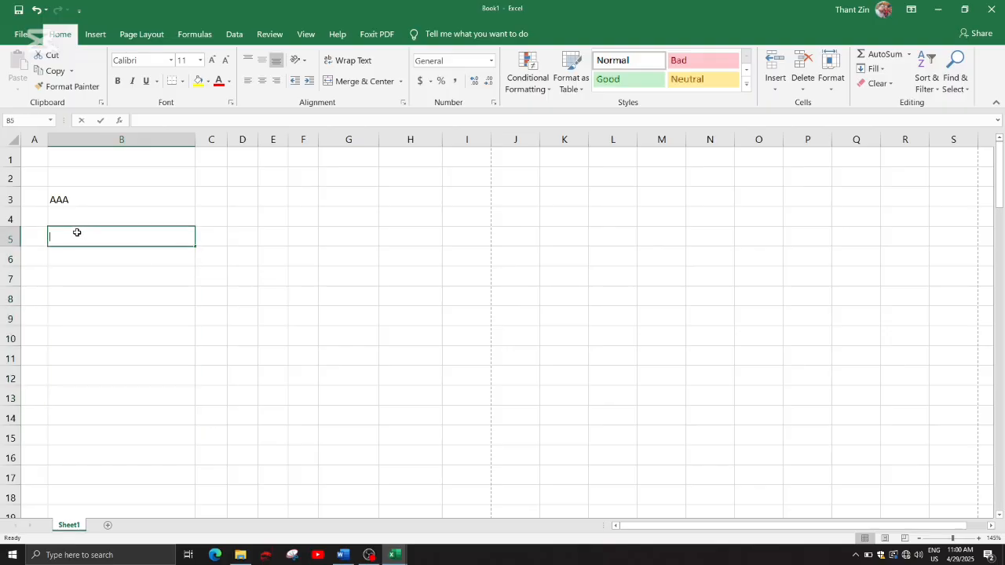
pyautogui.write('BB')
pyautogui.click(73, 275)
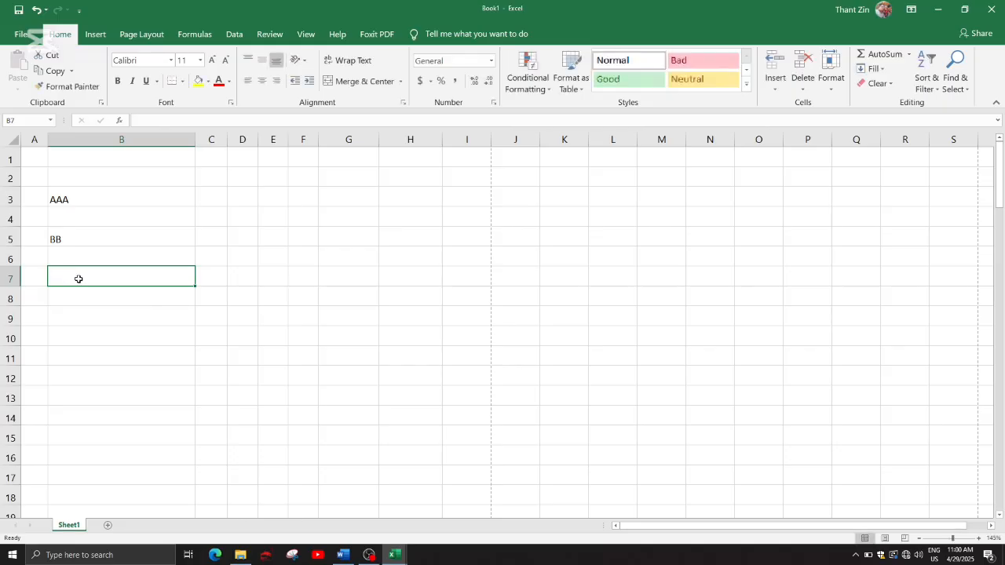
pyautogui.write('CCCC')
pyautogui.click(118, 308)
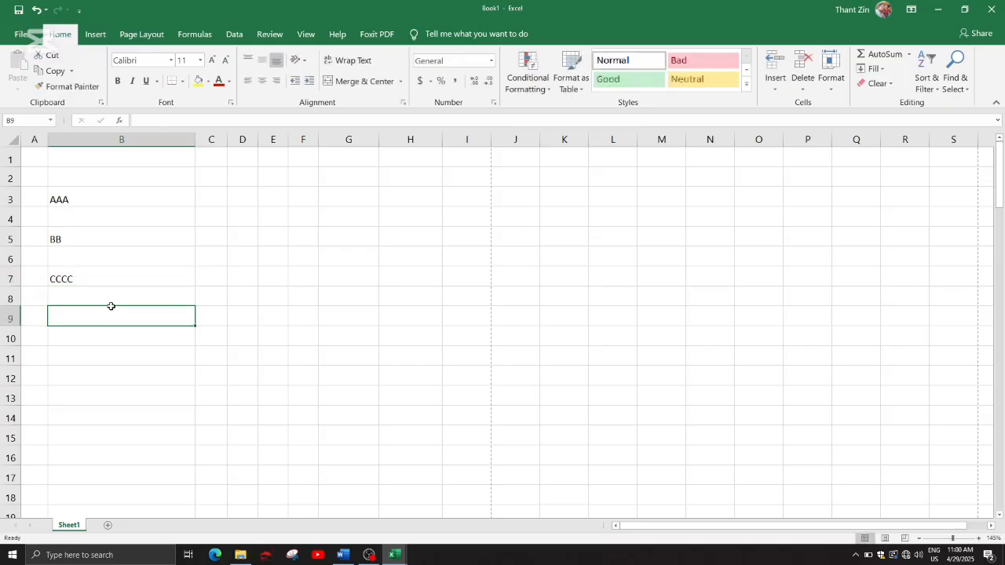
# Select the non-adjacent cells B3, B5 and B7 together.
pyautogui.click(71, 202)
pyautogui.click(73, 242)
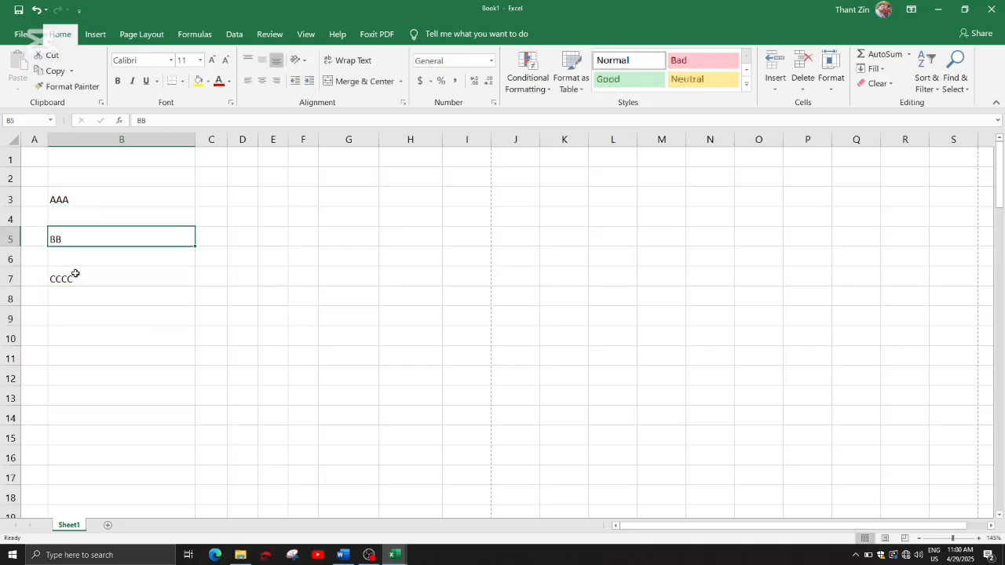
pyautogui.click(74, 273)
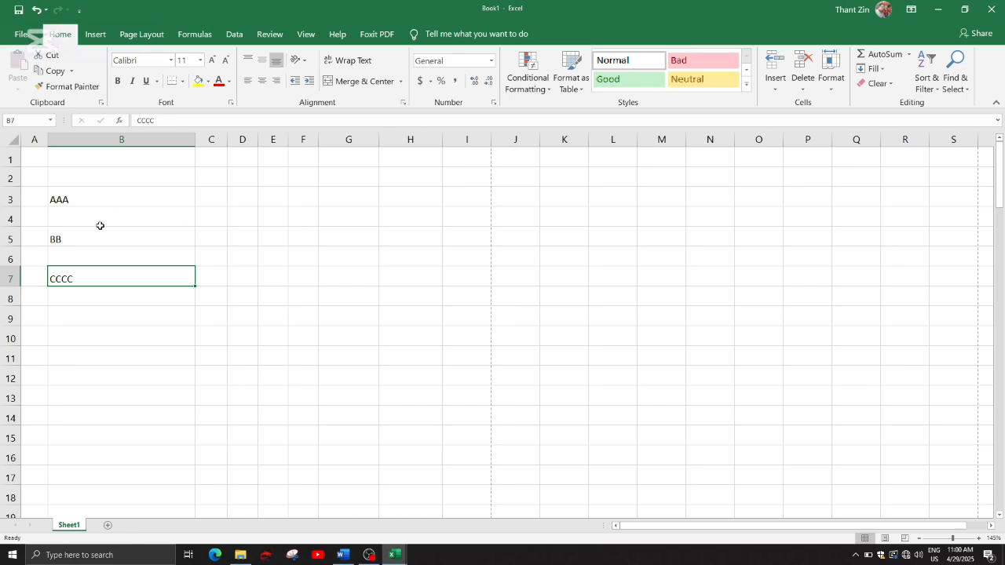
pyautogui.click(100, 223)
pyautogui.click(112, 256)
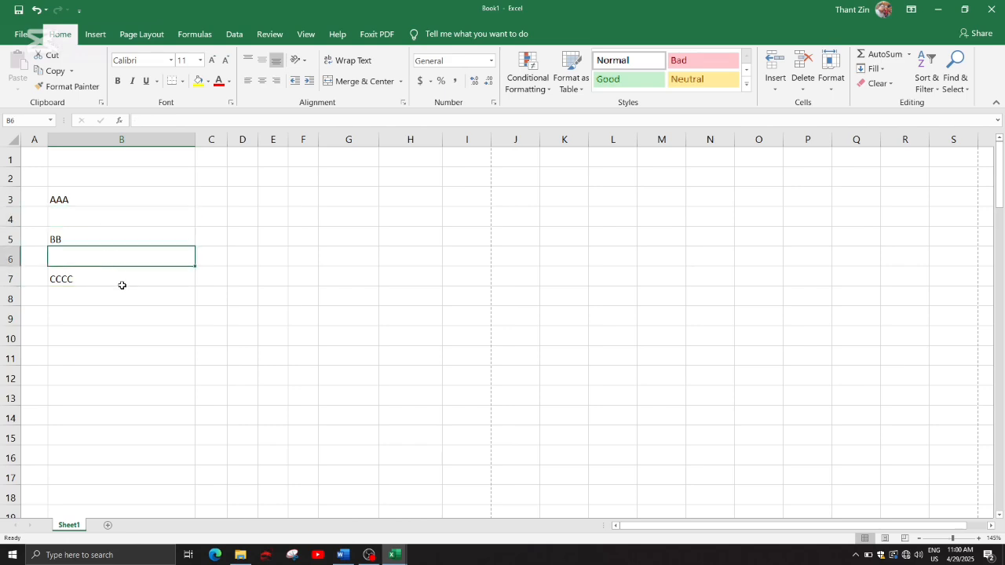
pyautogui.click(128, 198)
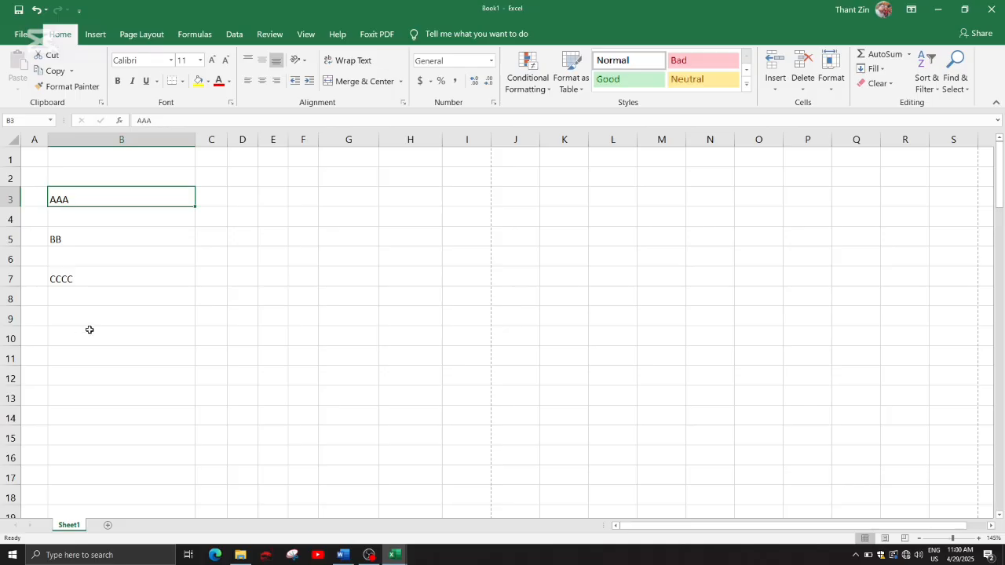
pyautogui.keyDown('ctrl'); pyautogui.click(93, 241); pyautogui.keyUp('ctrl')
pyautogui.keyDown('ctrl'); pyautogui.click(115, 281); pyautogui.keyUp('ctrl')
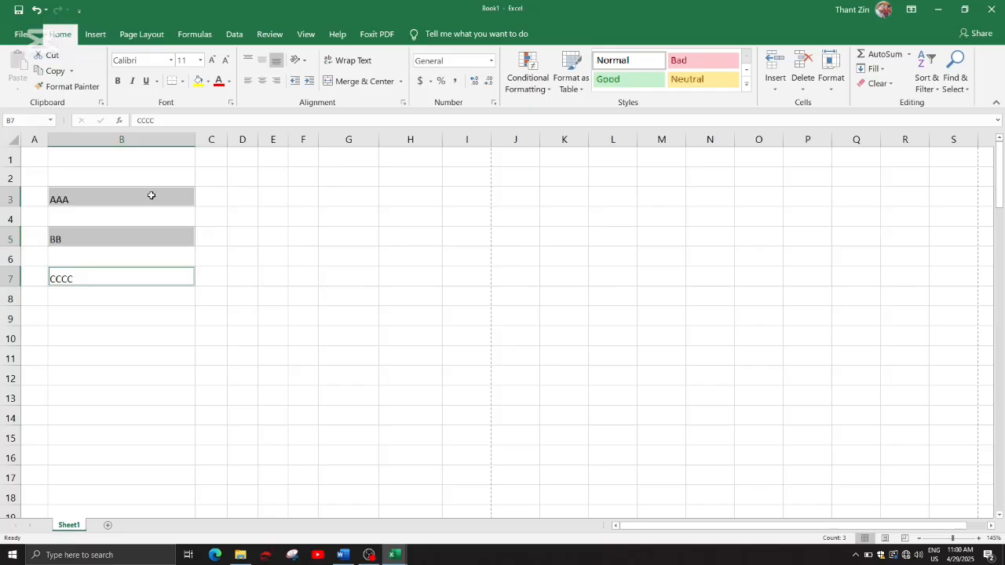
# Select the continuous range B3:B7, and reduce the selection to single cells again.
pyautogui.moveTo(152, 195); pyautogui.dragTo(151, 265)
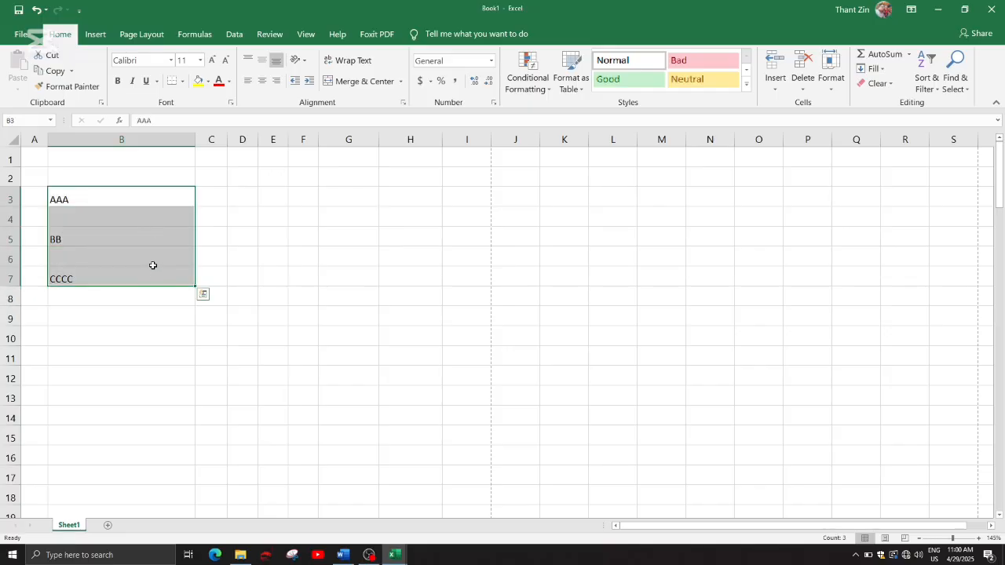
pyautogui.click(152, 196)
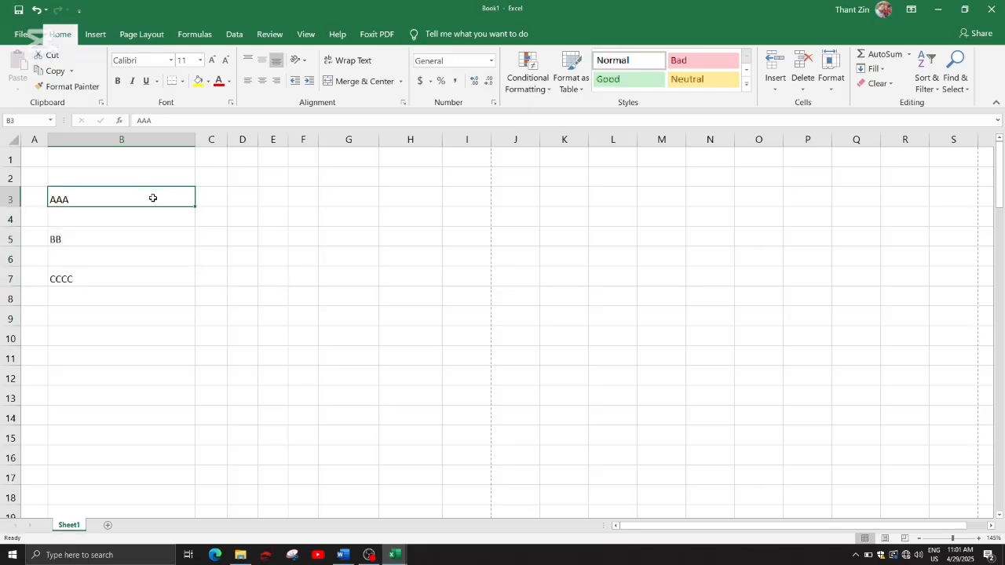
pyautogui.click(155, 237)
pyautogui.click(160, 275)
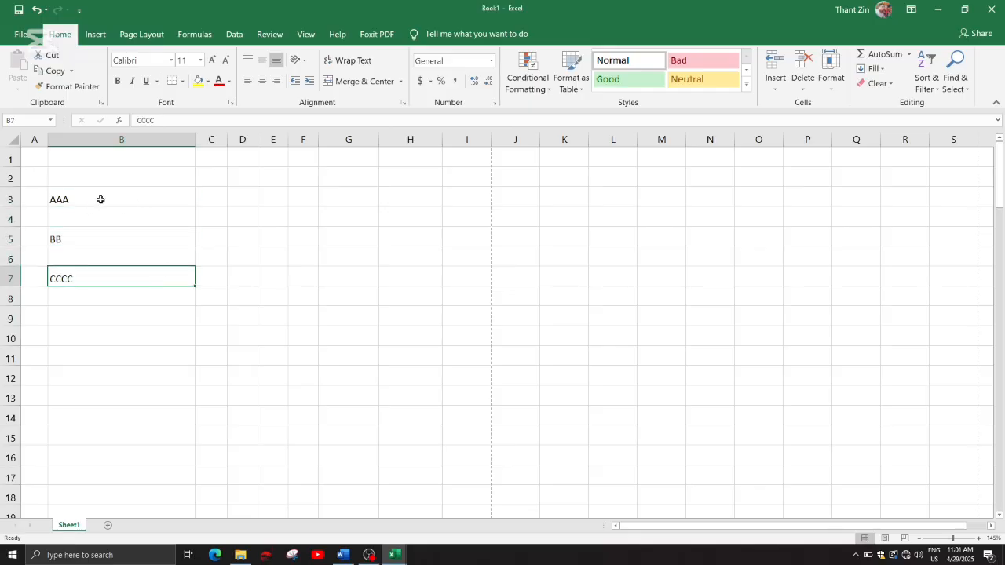
# Select the non-adjacent columns B, F, H and J together and clear the selection.
pyautogui.click(141, 140)
pyautogui.click(244, 140)
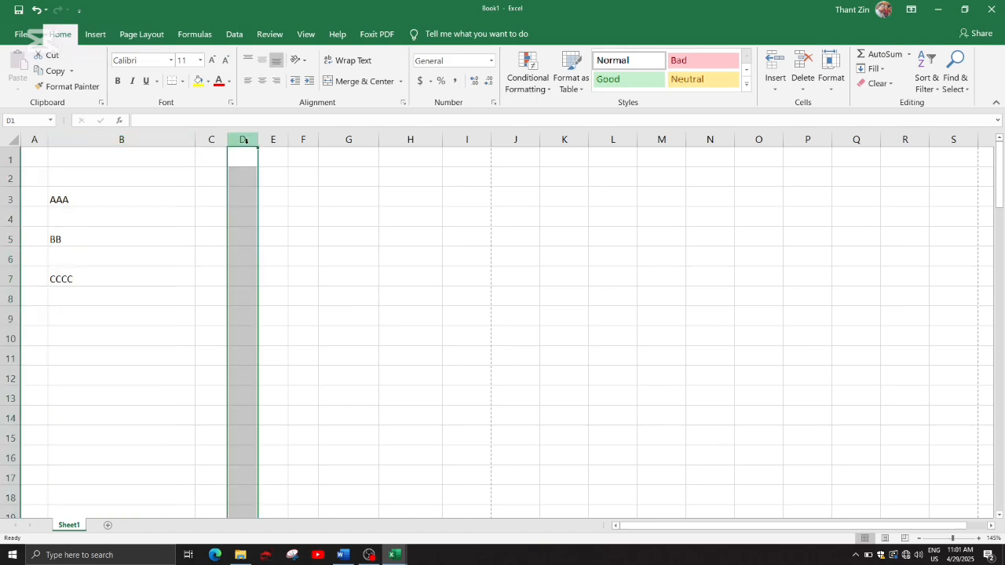
pyautogui.click(166, 142)
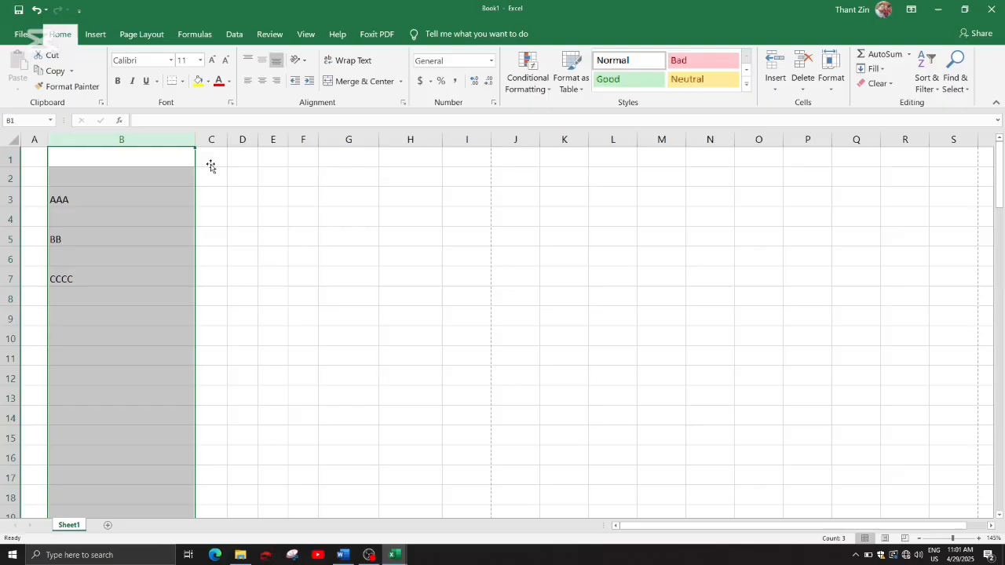
pyautogui.click(274, 140)
pyautogui.click(383, 143)
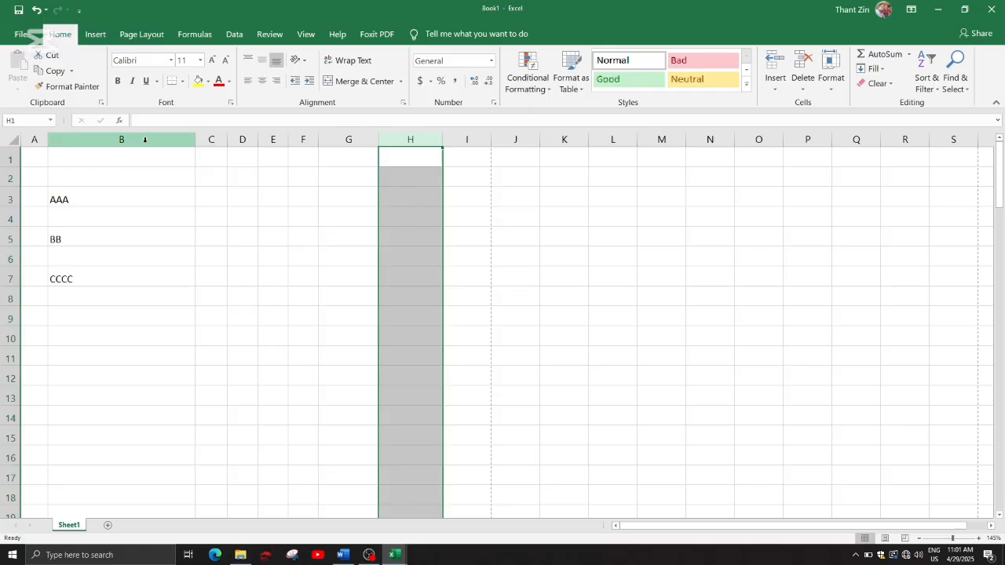
pyautogui.click(144, 140)
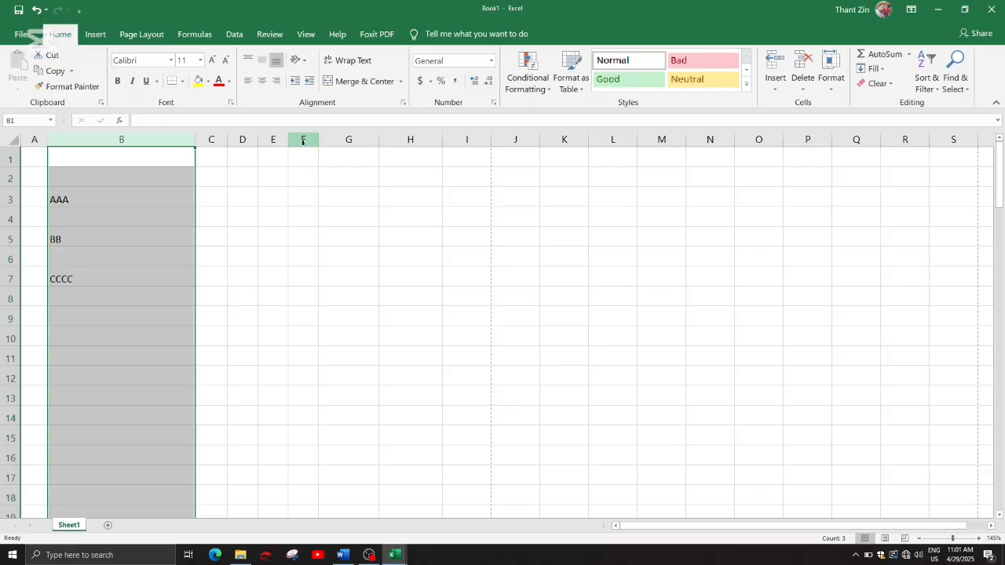
pyautogui.keyDown('ctrl'); pyautogui.click(303, 140); pyautogui.keyUp('ctrl')
pyautogui.keyDown('ctrl'); pyautogui.click(410, 139); pyautogui.keyUp('ctrl')
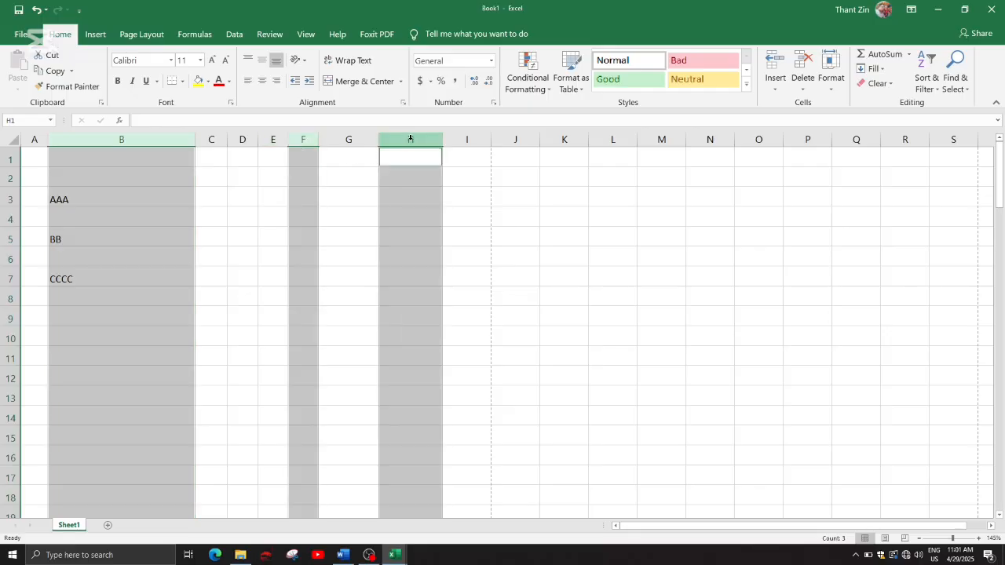
pyautogui.keyDown('ctrl'); pyautogui.click(515, 140); pyautogui.keyUp('ctrl')
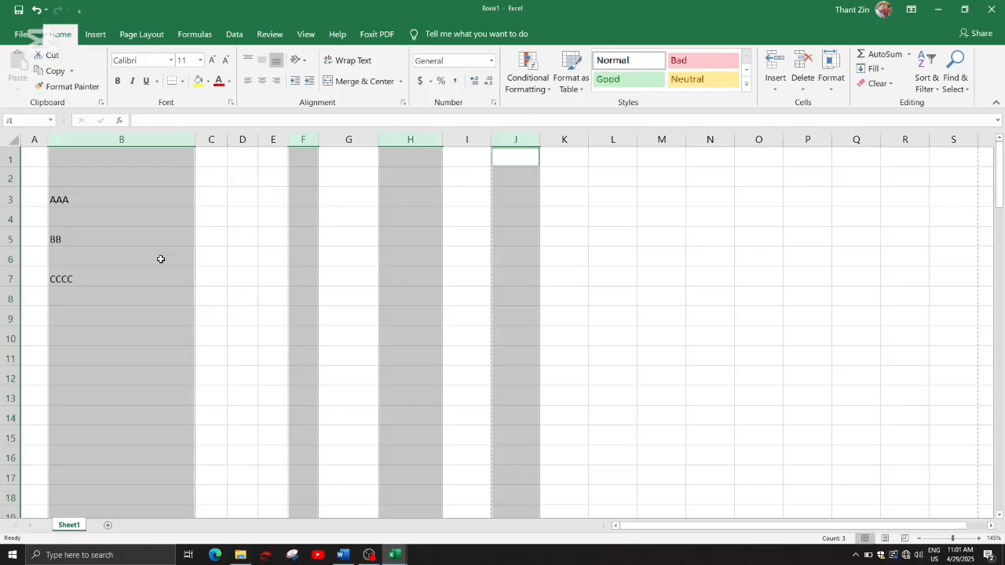
pyautogui.click(157, 201)
pyautogui.click(157, 175)
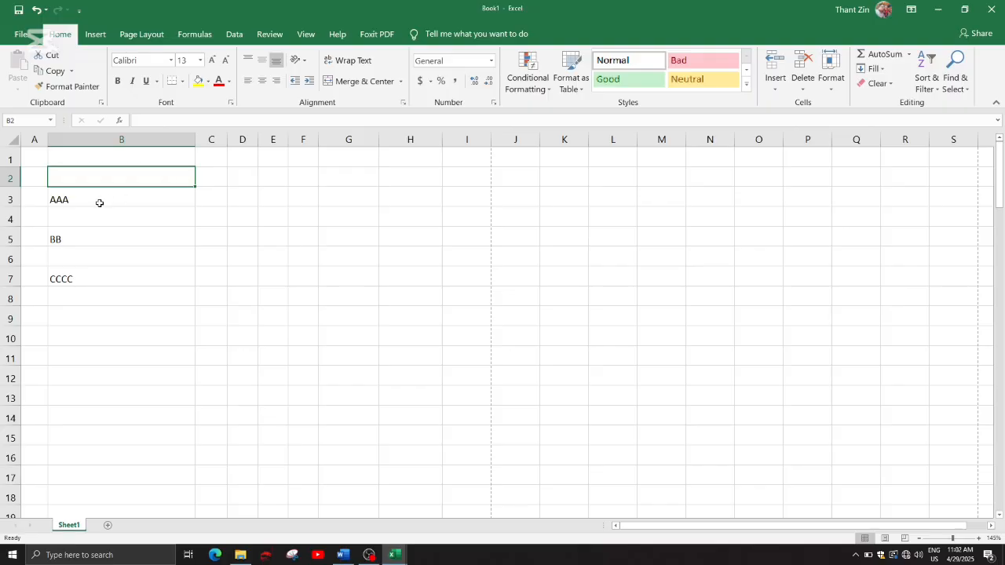
# Clear the contents of cells B3 to B7.
pyautogui.moveTo(102, 202); pyautogui.dragTo(112, 272)
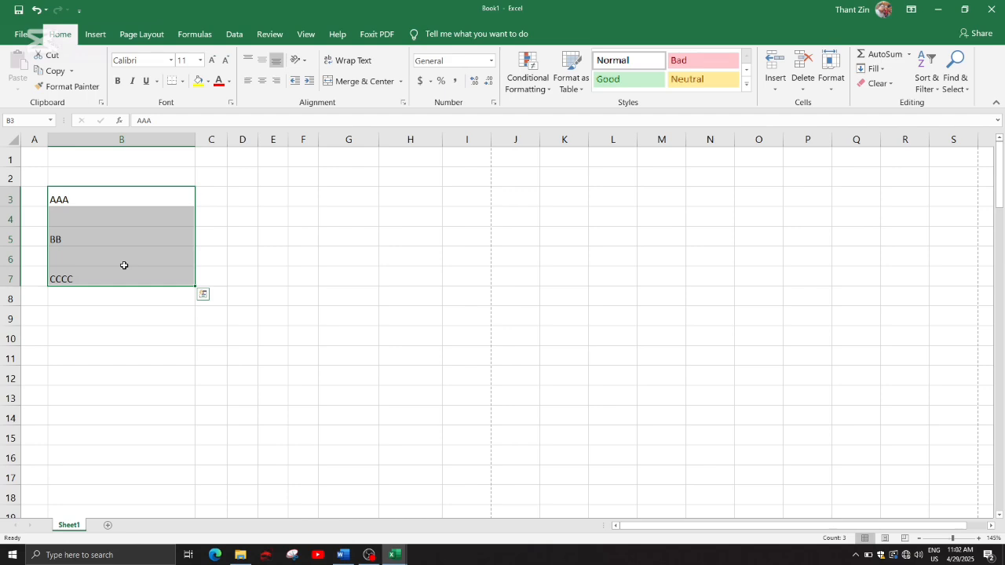
pyautogui.press('Delete')
pyautogui.click(110, 238)
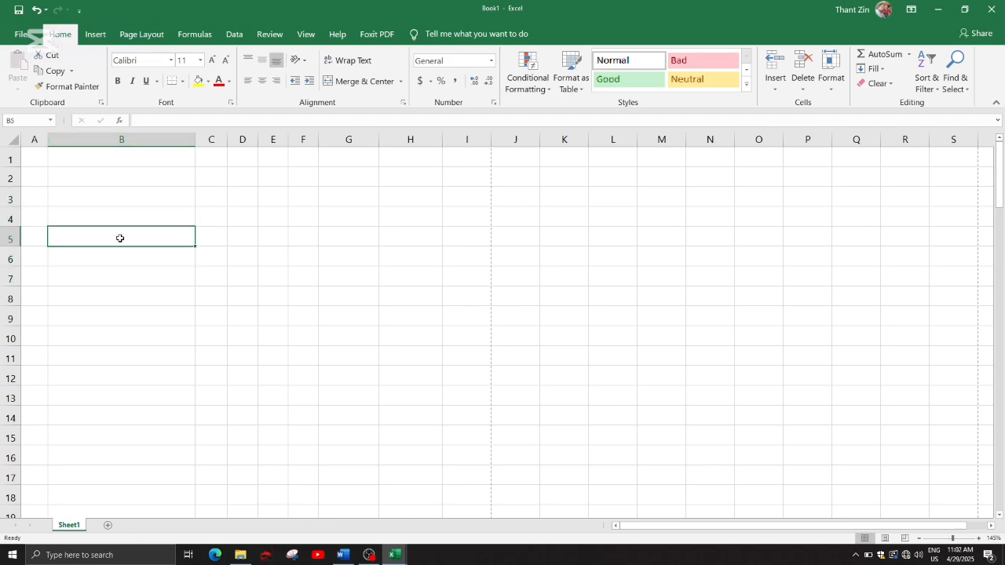
# Check the row height of row 3 and deselect the row.
pyautogui.click(7, 199)
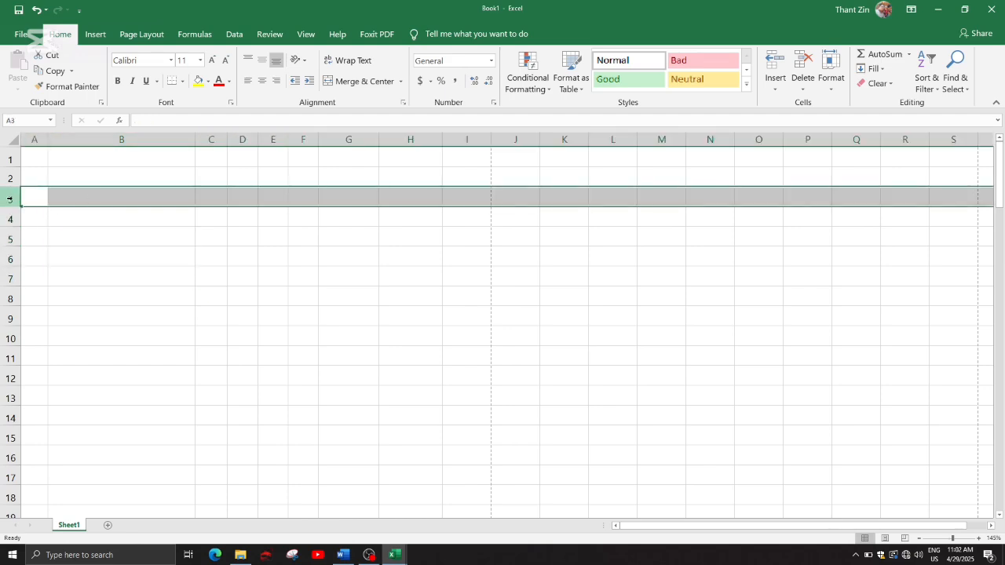
pyautogui.rightClick(10, 199)
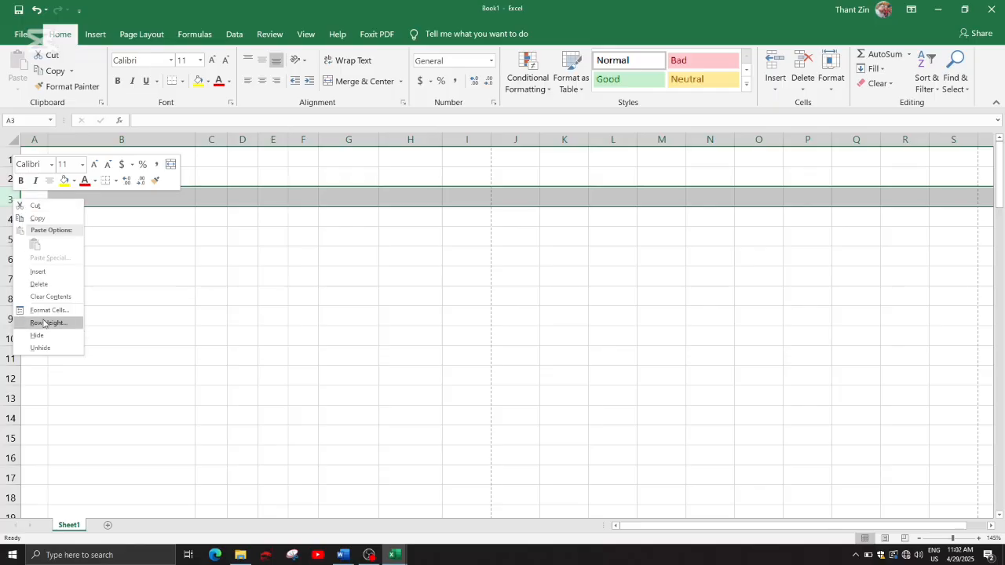
pyautogui.click(43, 319)
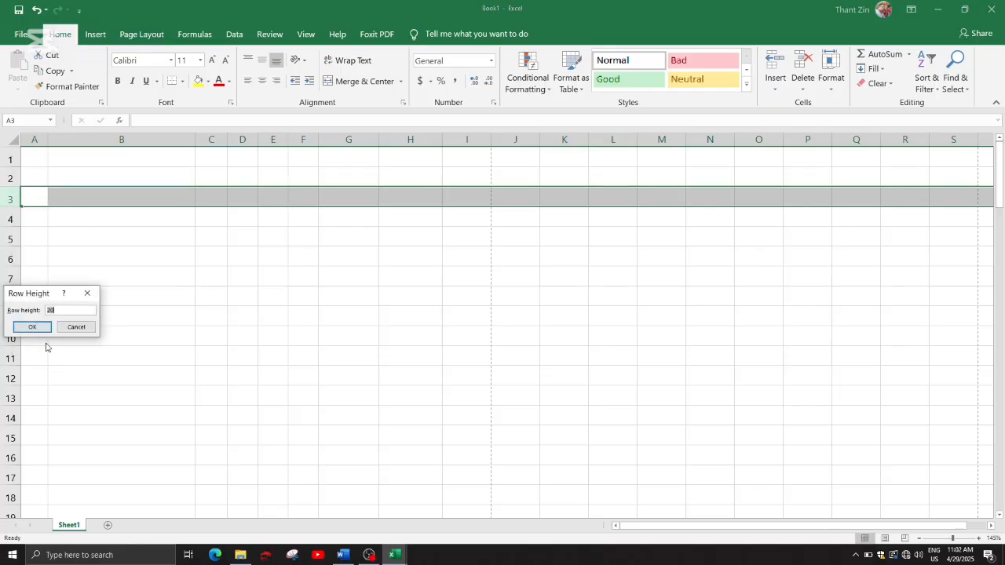
pyautogui.click(39, 329)
pyautogui.click(296, 281)
pyautogui.click(105, 301)
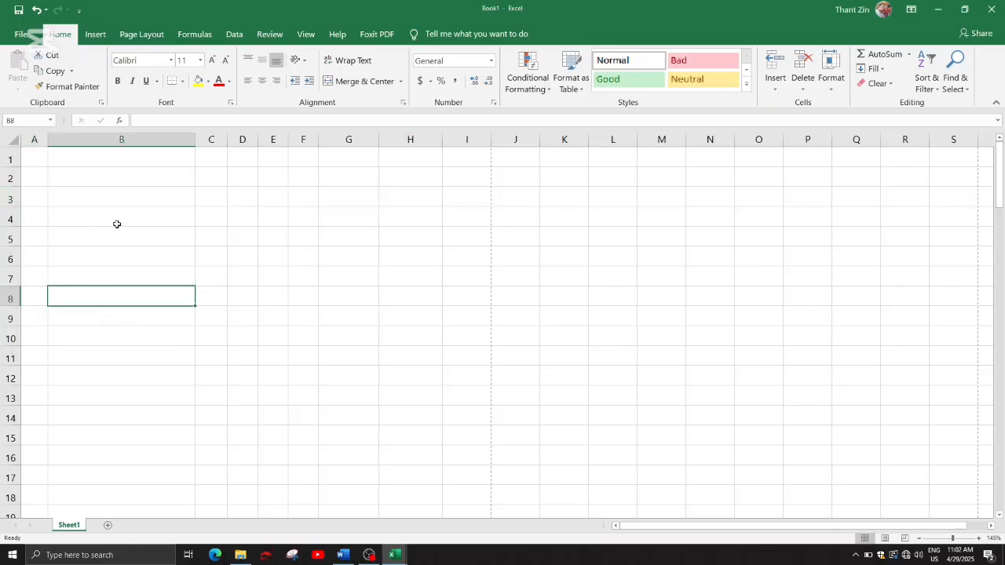
pyautogui.click(93, 202)
pyautogui.click(37, 177)
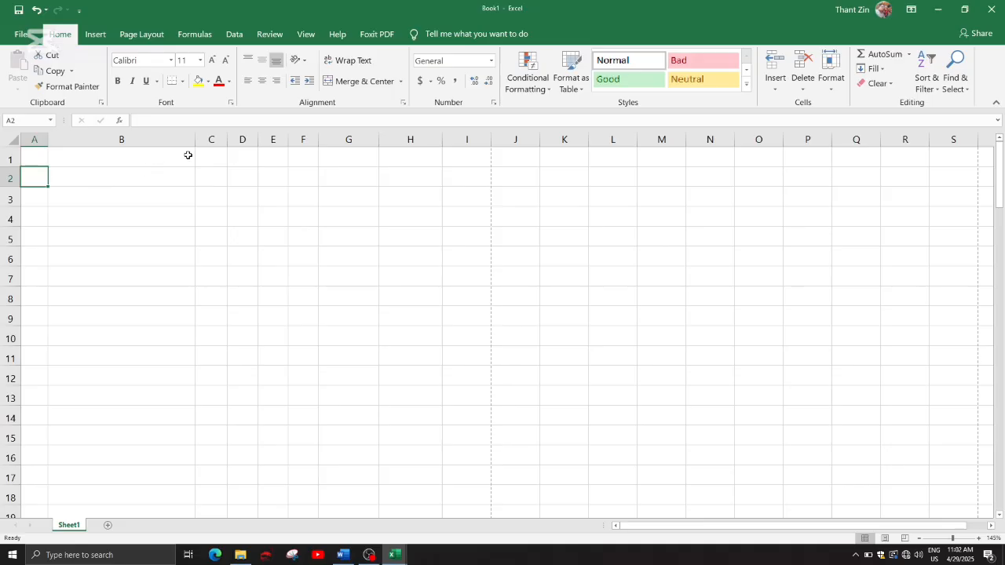
pyautogui.click(188, 155)
pyautogui.click(37, 158)
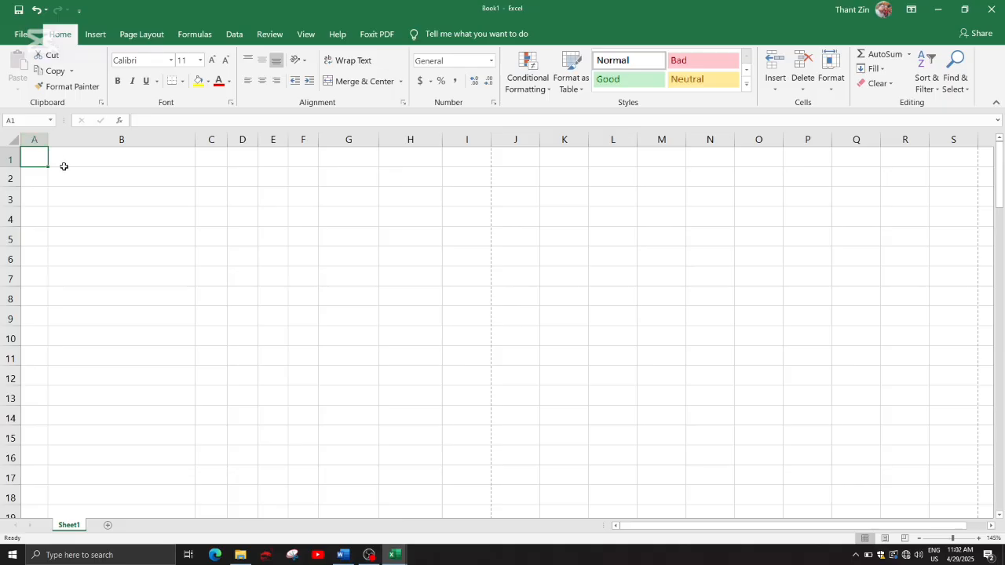
pyautogui.click(102, 166)
pyautogui.click(28, 158)
pyautogui.click(130, 175)
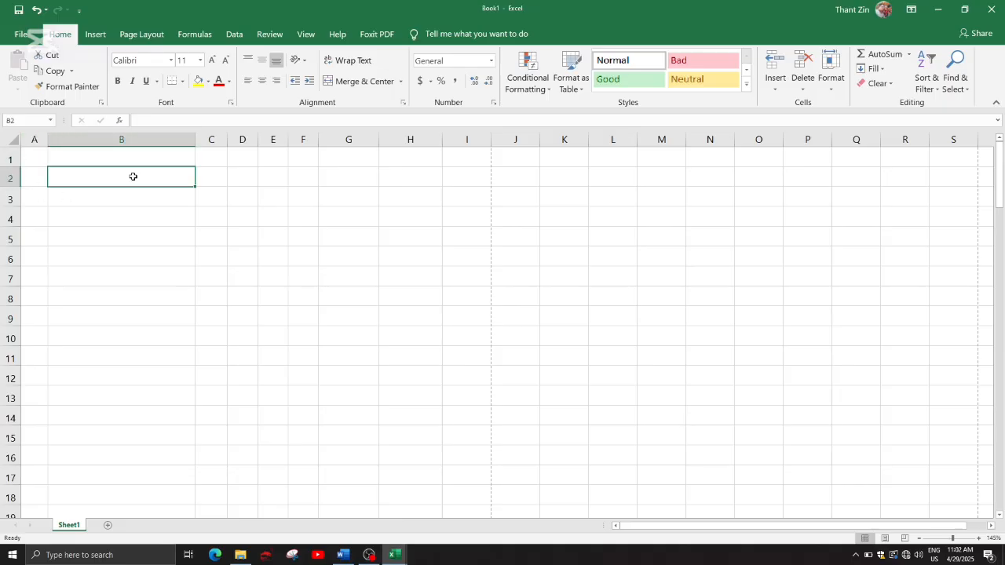
pyautogui.click(76, 156)
pyautogui.click(31, 154)
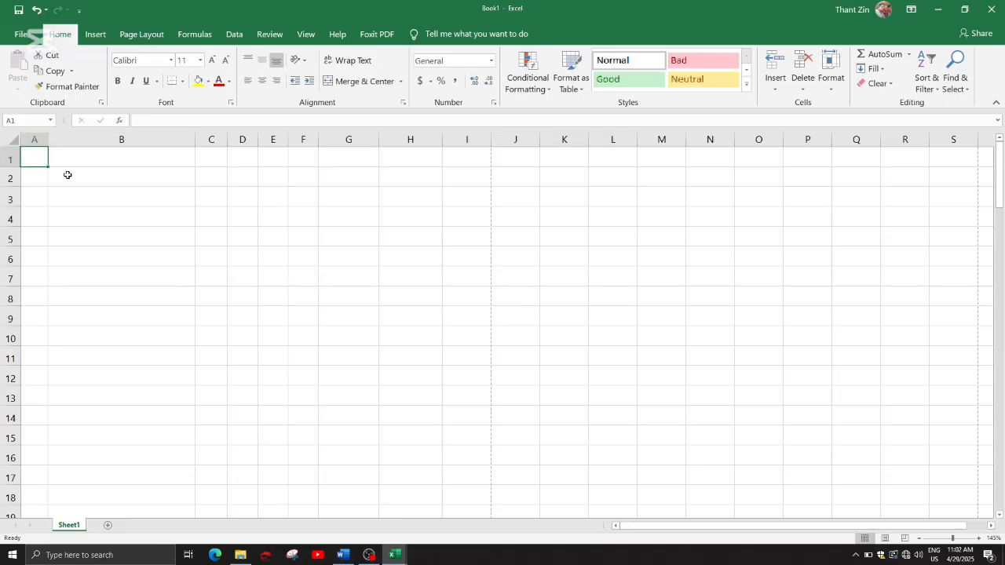
pyautogui.click(66, 176)
pyautogui.click(37, 178)
pyautogui.click(39, 156)
pyautogui.click(34, 139)
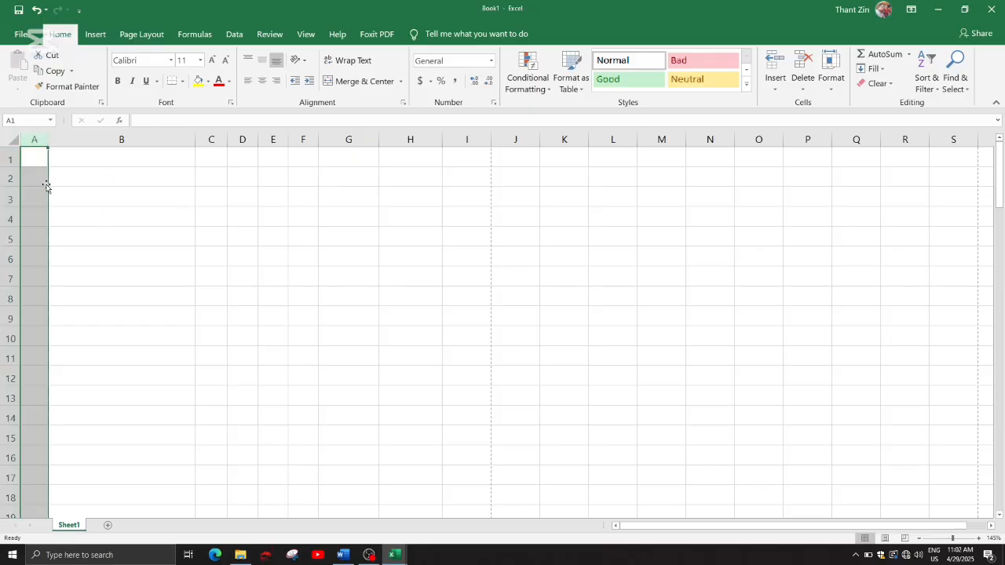
pyautogui.click(9, 158)
pyautogui.click(29, 158)
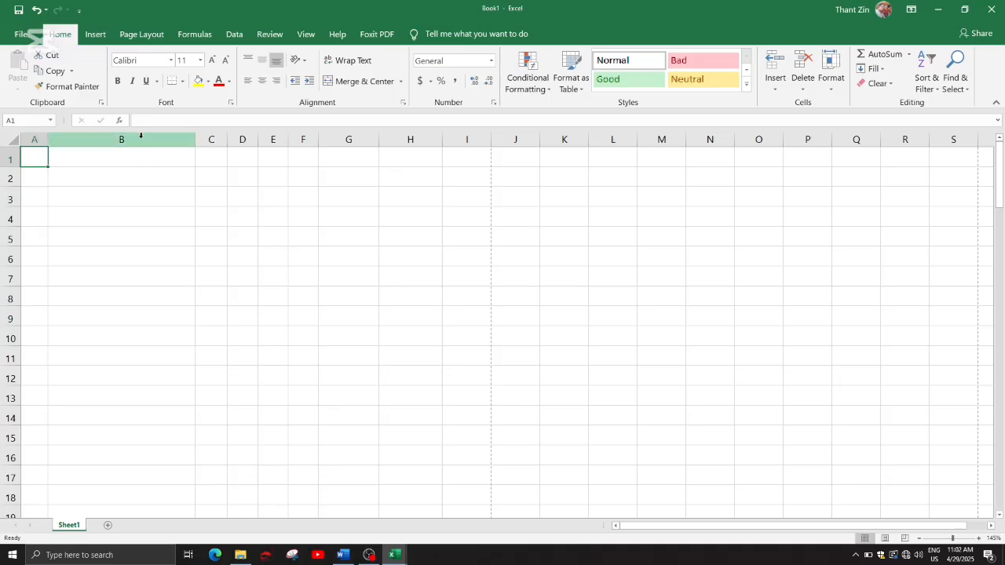
# Examine how cell addresses combine column and row by selecting B2, B3, C3, E3, G5 and the whole of column C.
pyautogui.click(139, 178)
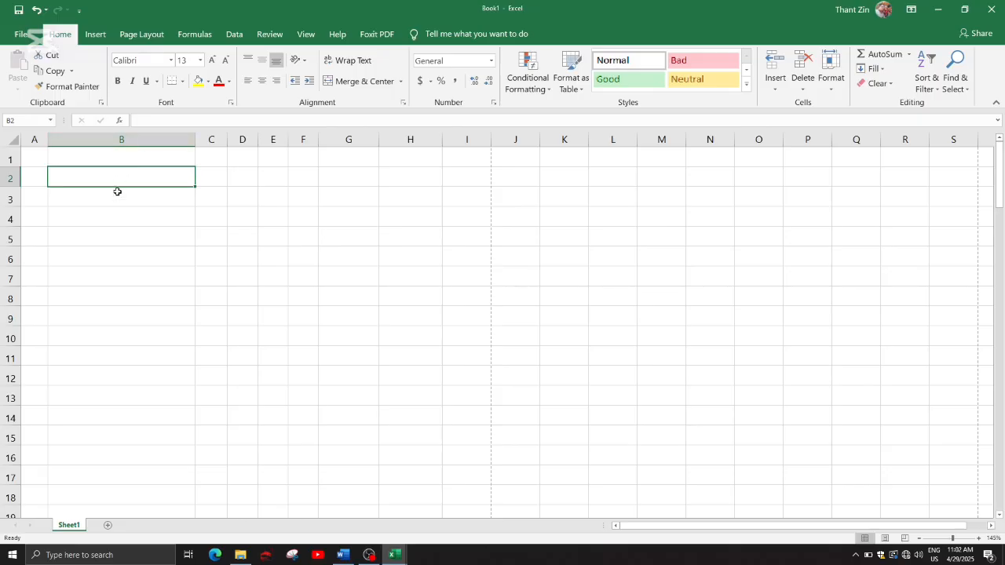
pyautogui.click(114, 198)
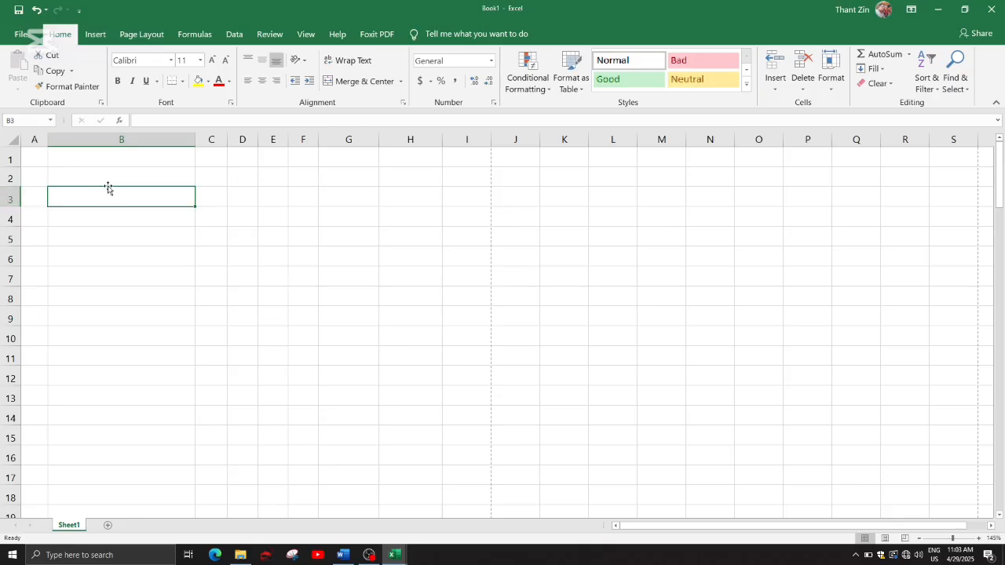
pyautogui.click(211, 142)
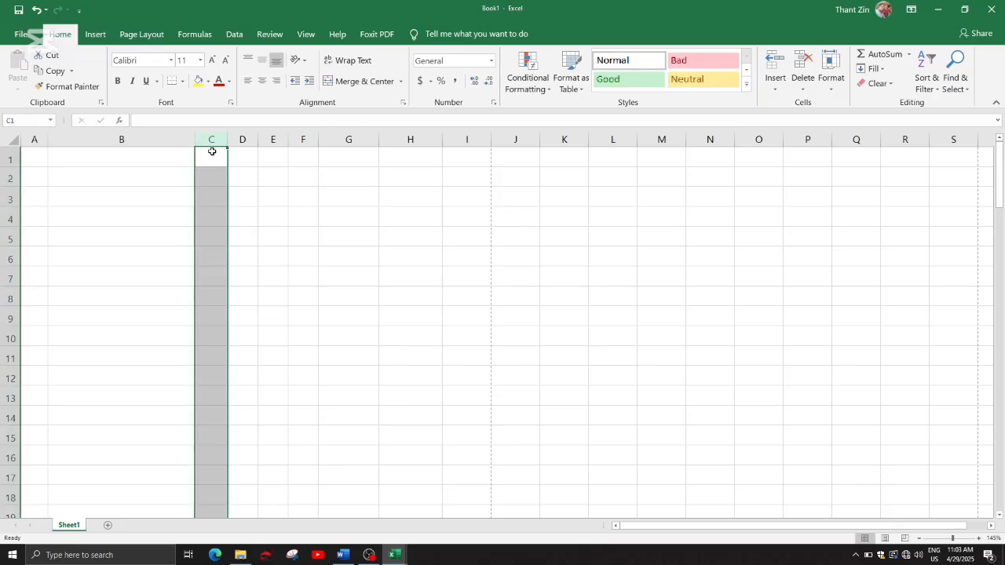
pyautogui.click(209, 201)
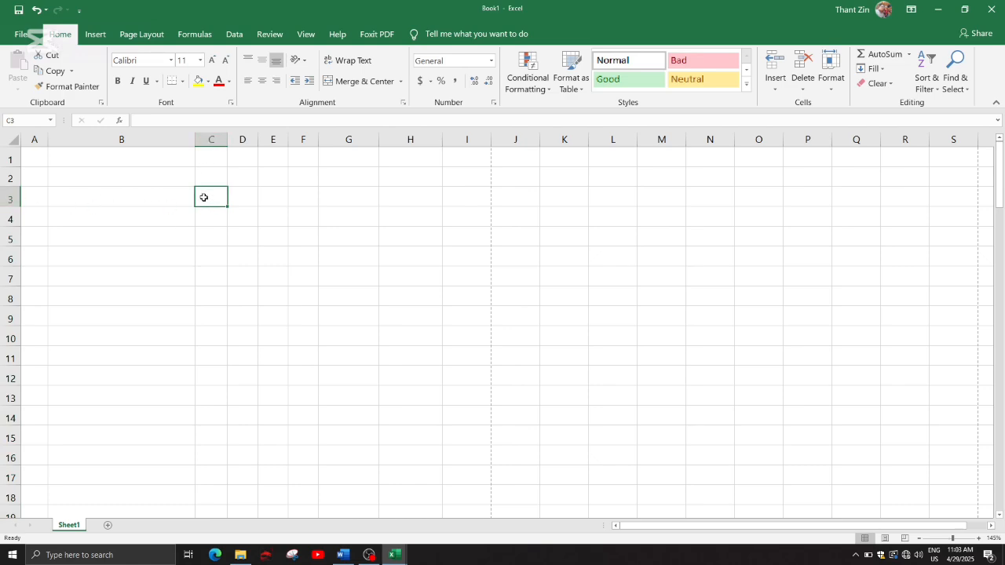
pyautogui.click(156, 200)
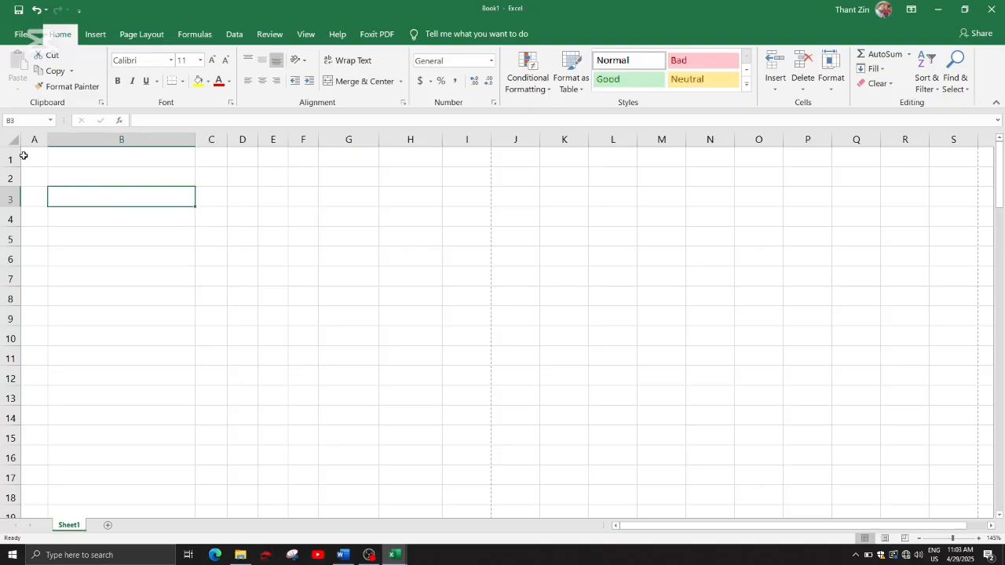
pyautogui.click(280, 198)
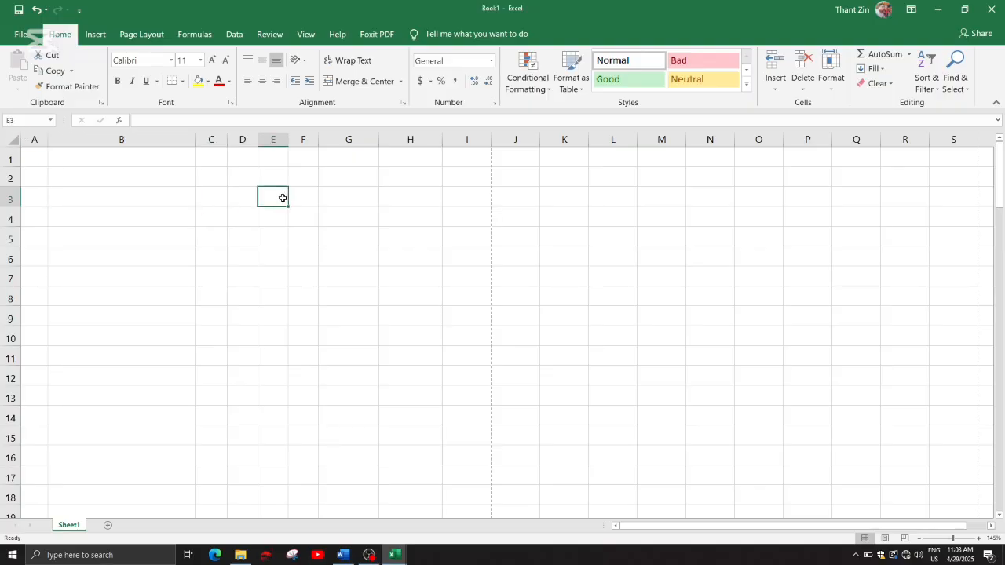
pyautogui.click(321, 231)
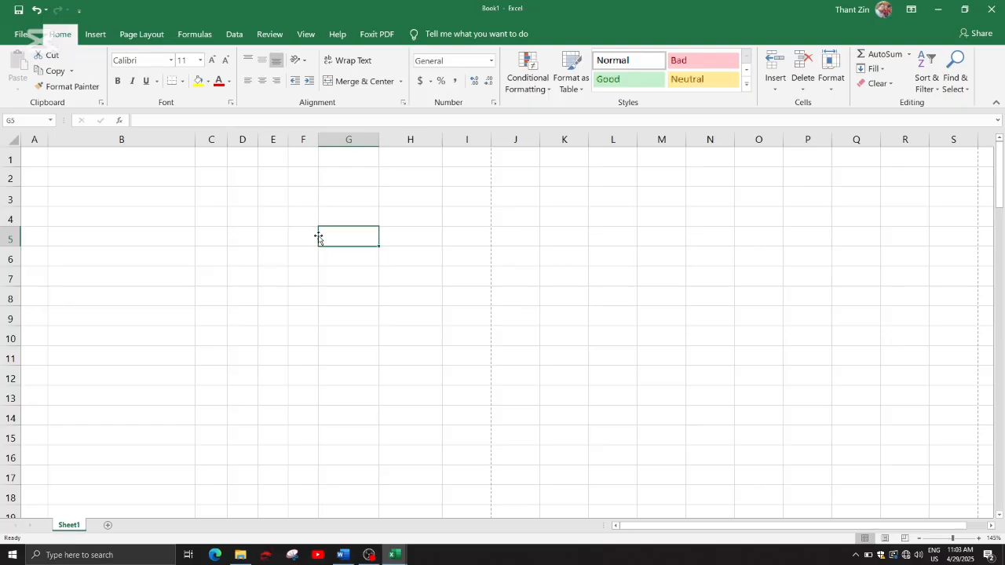
# Add a second worksheet to the workbook and switch between the two sheets, ending on Sheet1 with cell B3 selected.
pyautogui.click(108, 526)
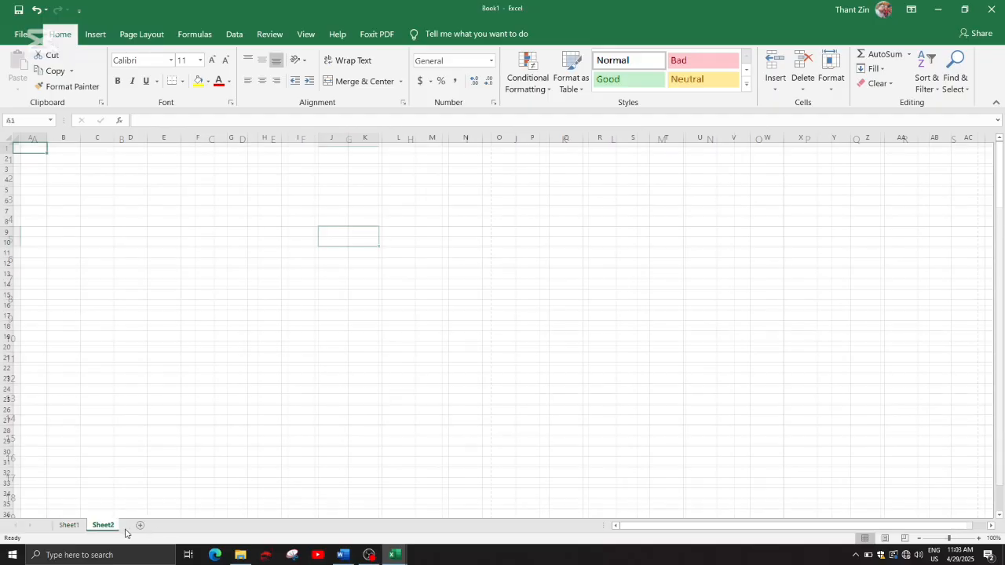
pyautogui.click(71, 526)
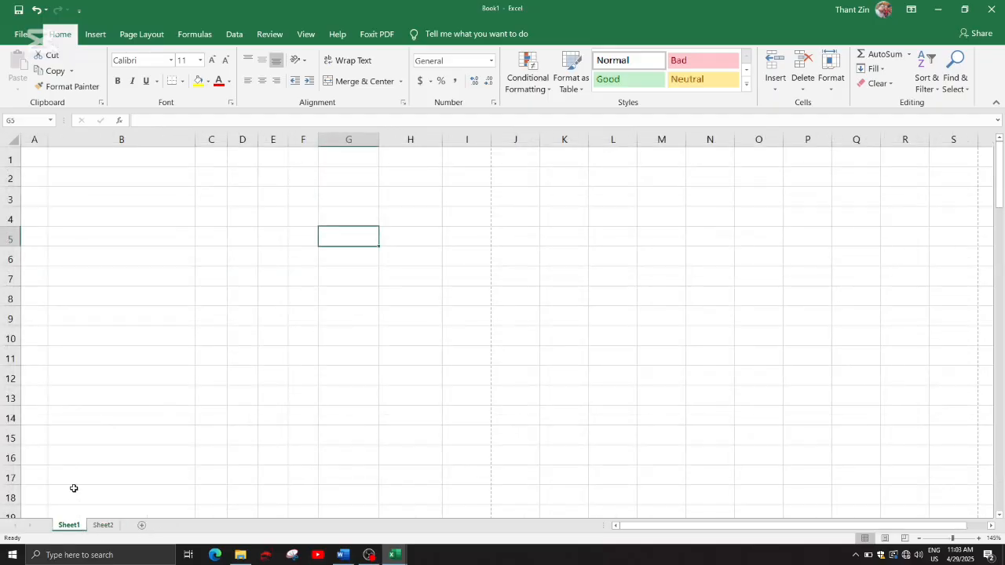
pyautogui.click(111, 197)
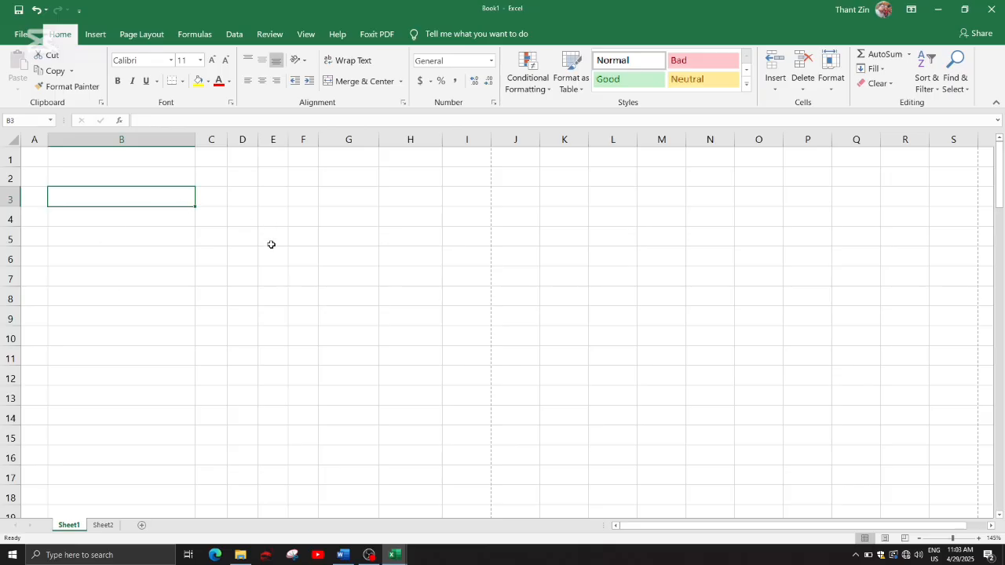
pyautogui.click(110, 525)
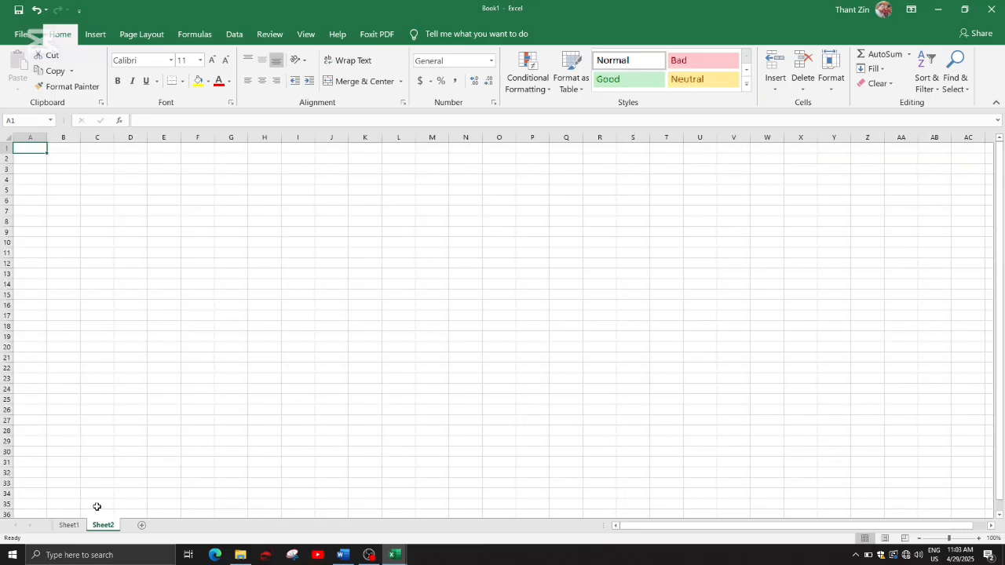
pyautogui.click(79, 527)
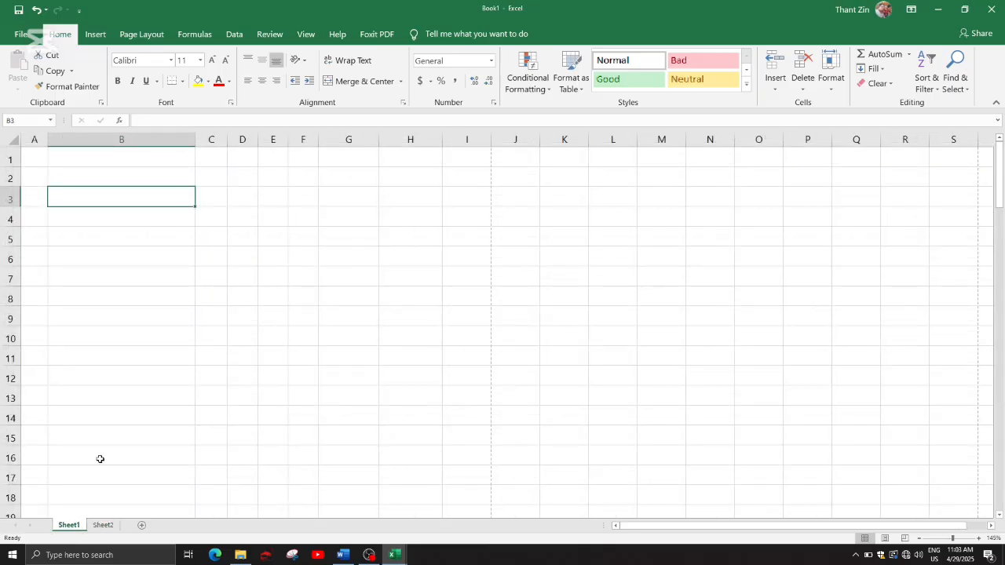
# Enter 1000 in cell B2 of Sheet1 and reselect that cell.
pyautogui.click(167, 177)
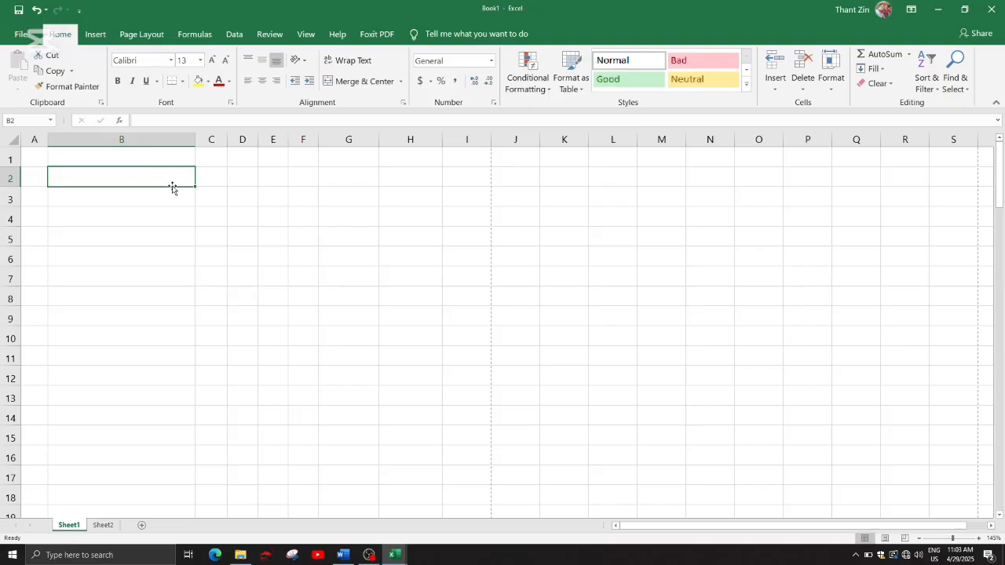
pyautogui.write('1000')
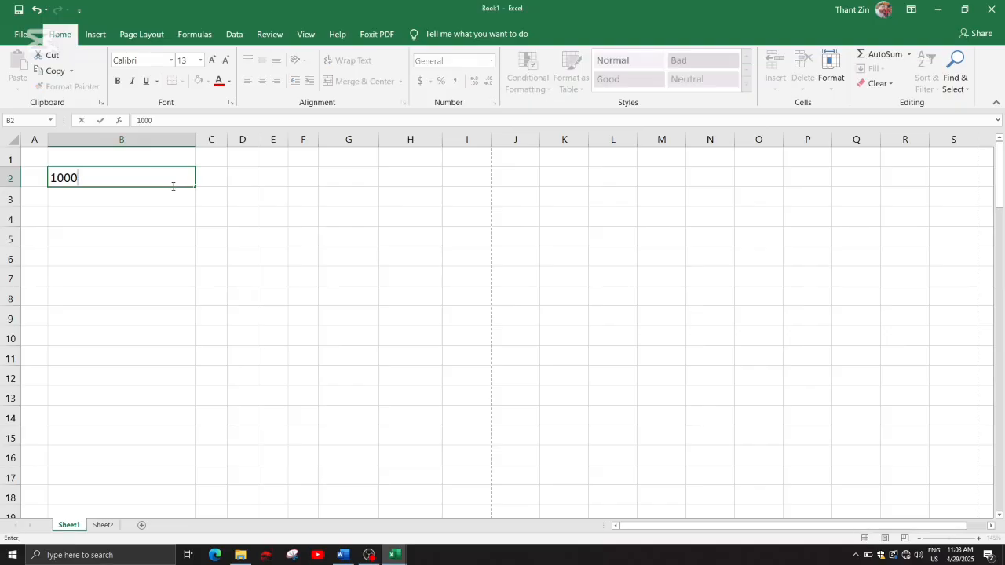
pyautogui.press('Return')
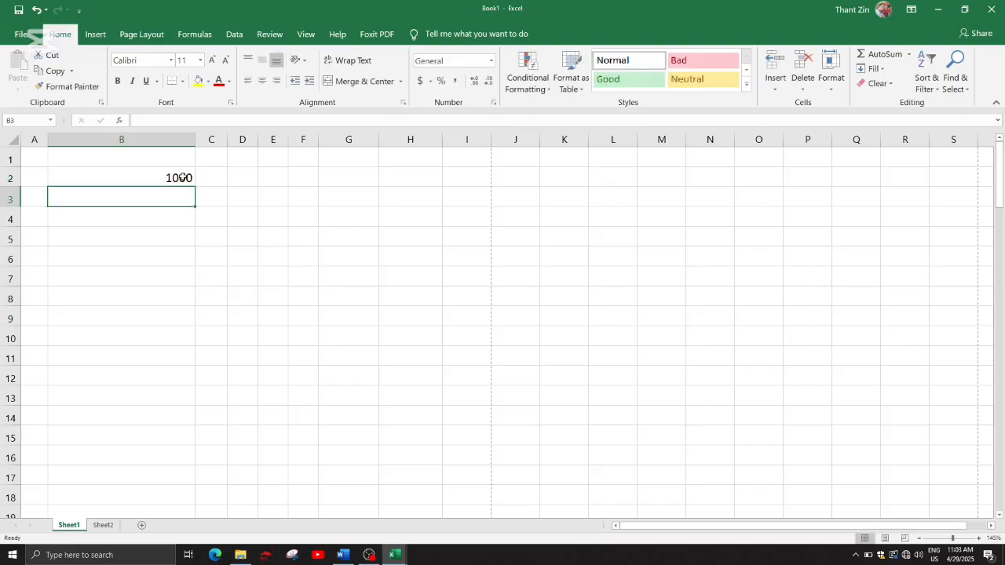
pyautogui.click(183, 177)
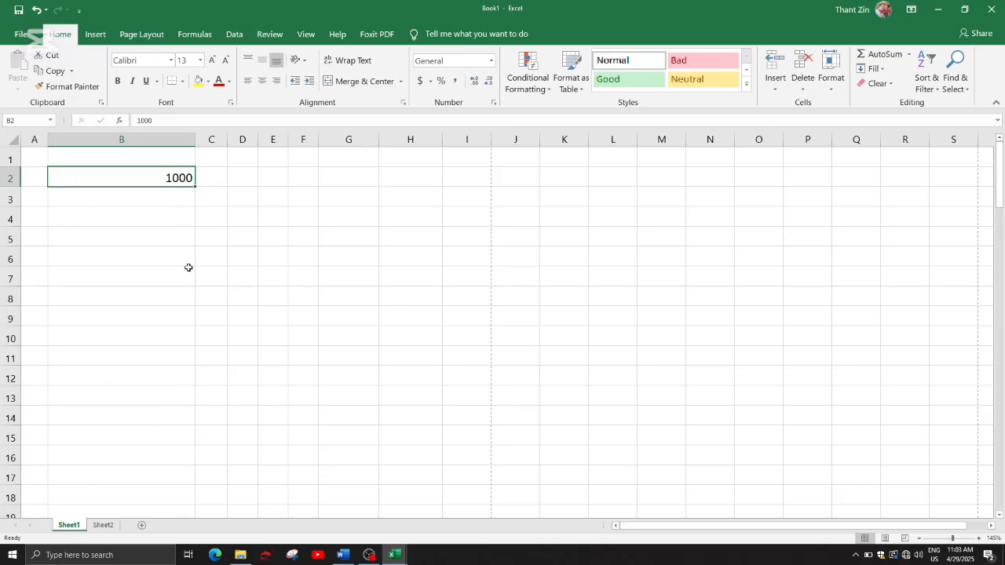
# Link cell C2 of Sheet2 to cell B2 of Sheet1 with the formula =Sheet1!B2.
pyautogui.click(105, 525)
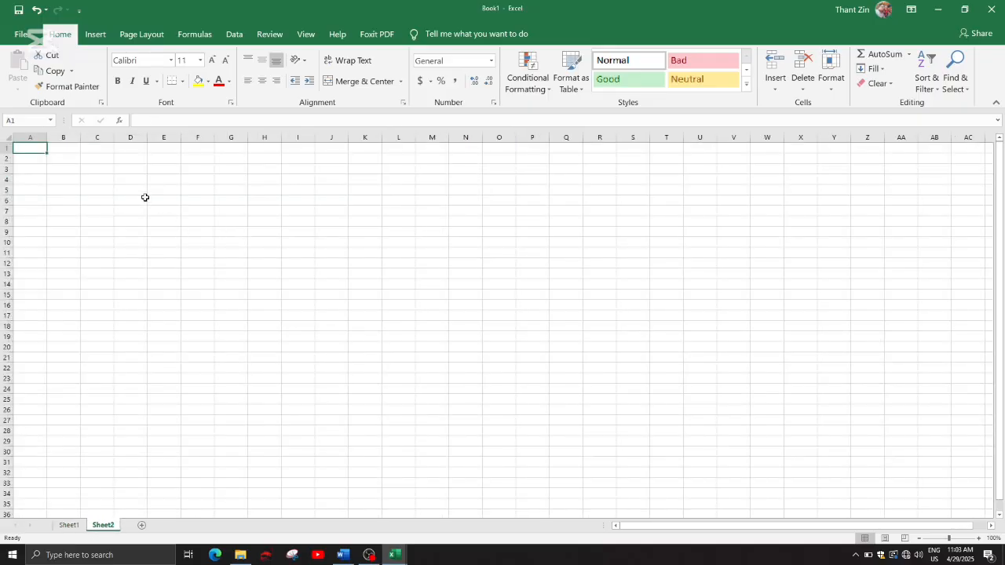
pyautogui.keyDown('ctrl'); pyautogui.scroll(4, 112, 174); pyautogui.keyUp('ctrl')
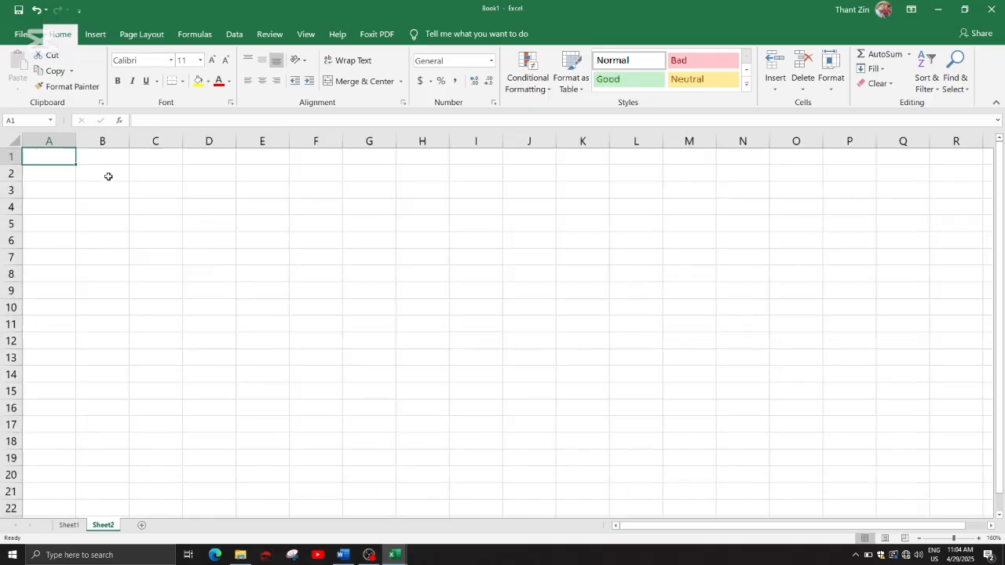
pyautogui.click(159, 173)
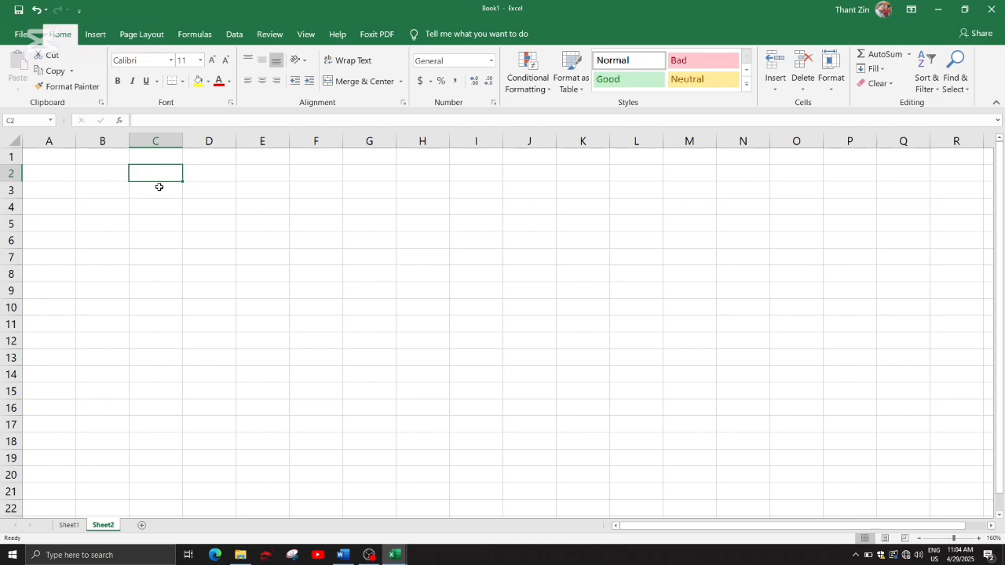
pyautogui.write('=')
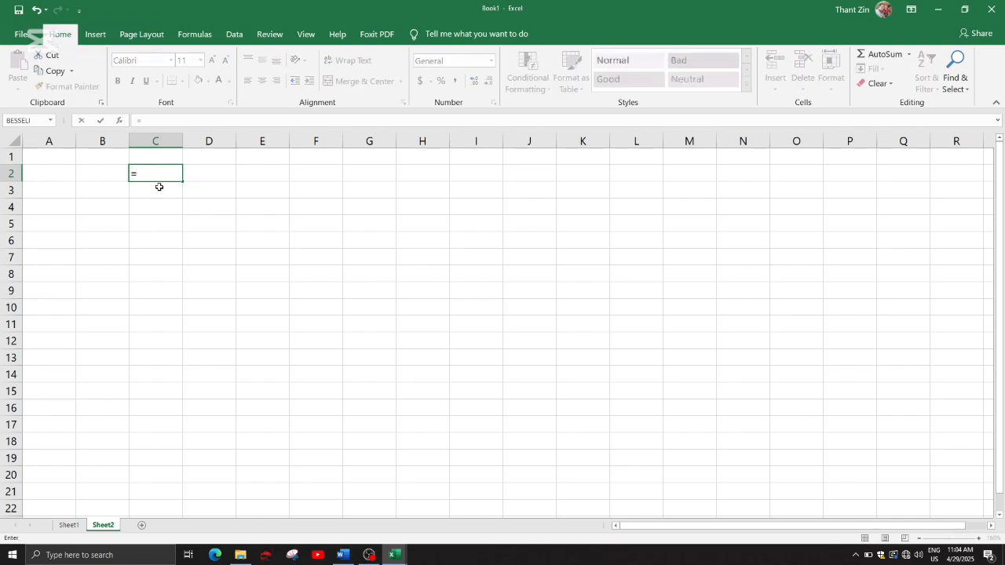
pyautogui.click(68, 525)
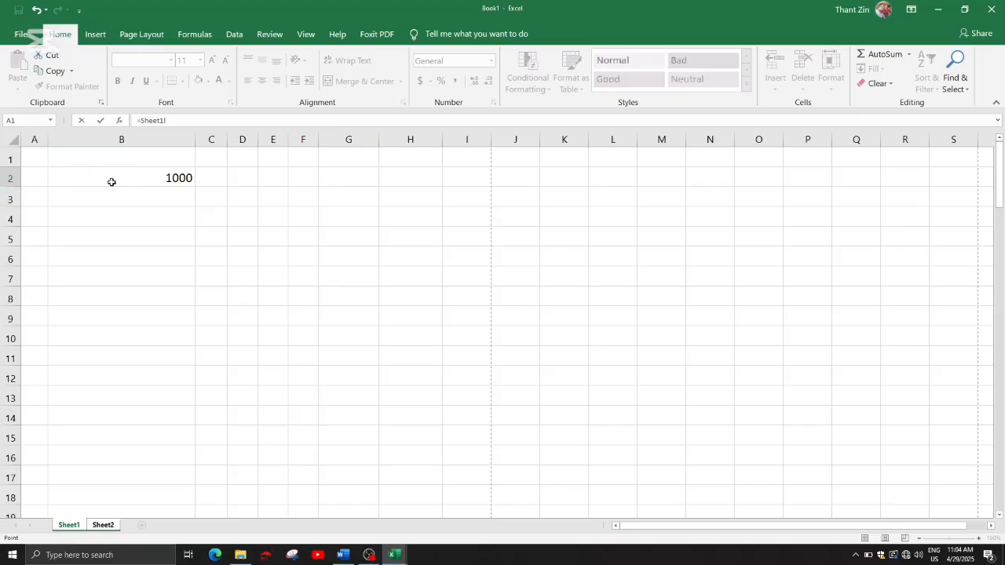
pyautogui.click(151, 181)
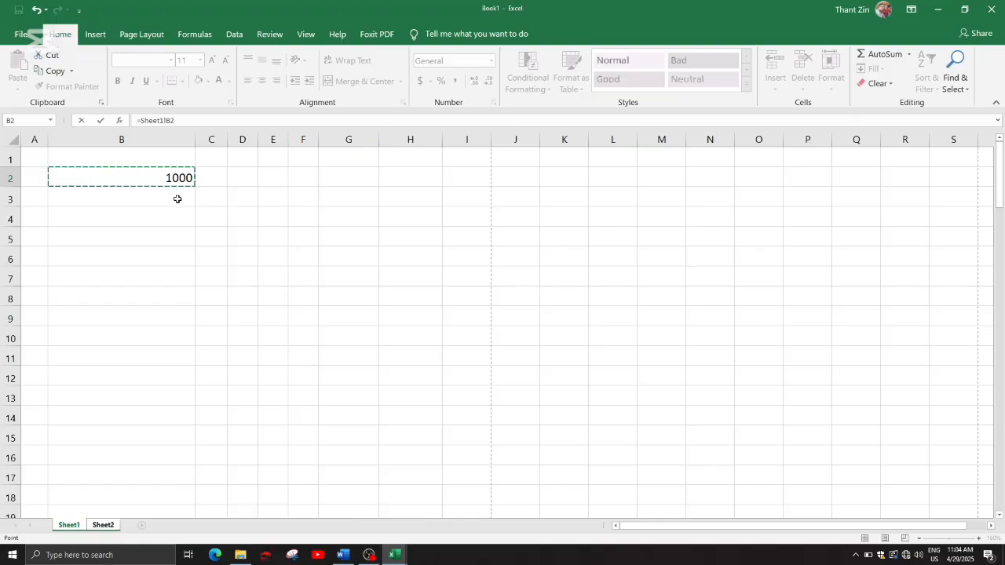
pyautogui.press('Return')
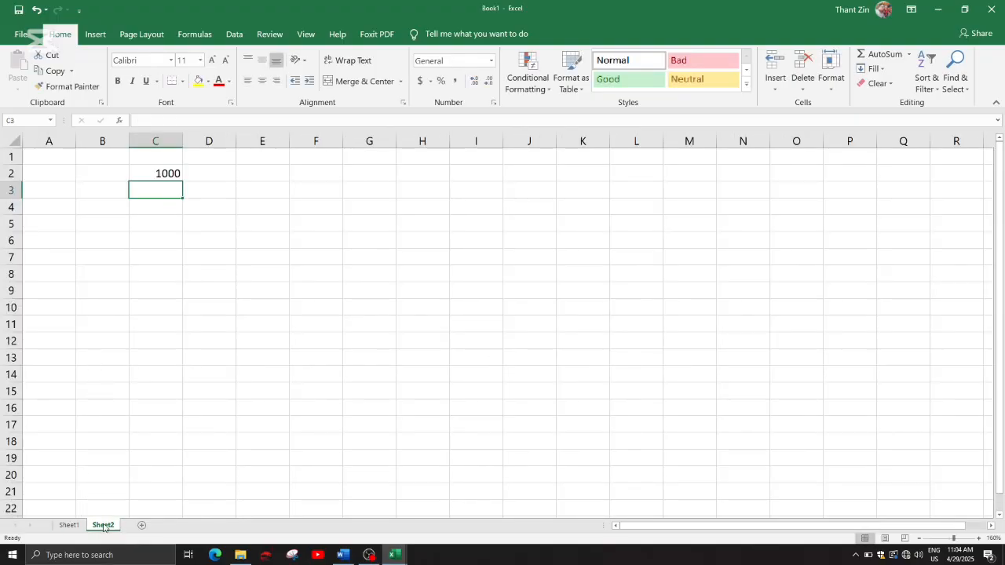
# Check the cross-sheet formula in cell C2 of Sheet2 and move the selection to empty cells in column C.
pyautogui.click(161, 174)
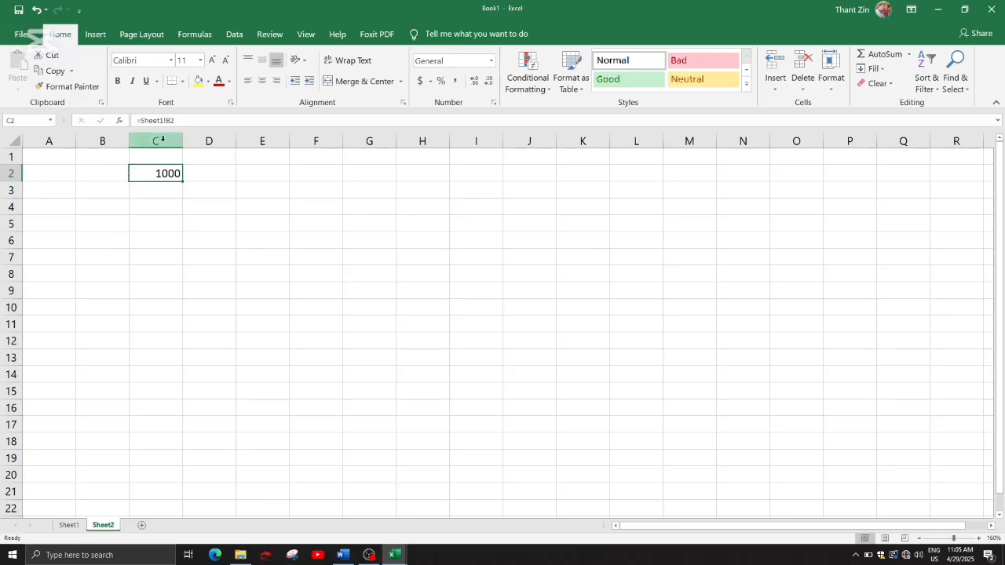
pyautogui.click(164, 222)
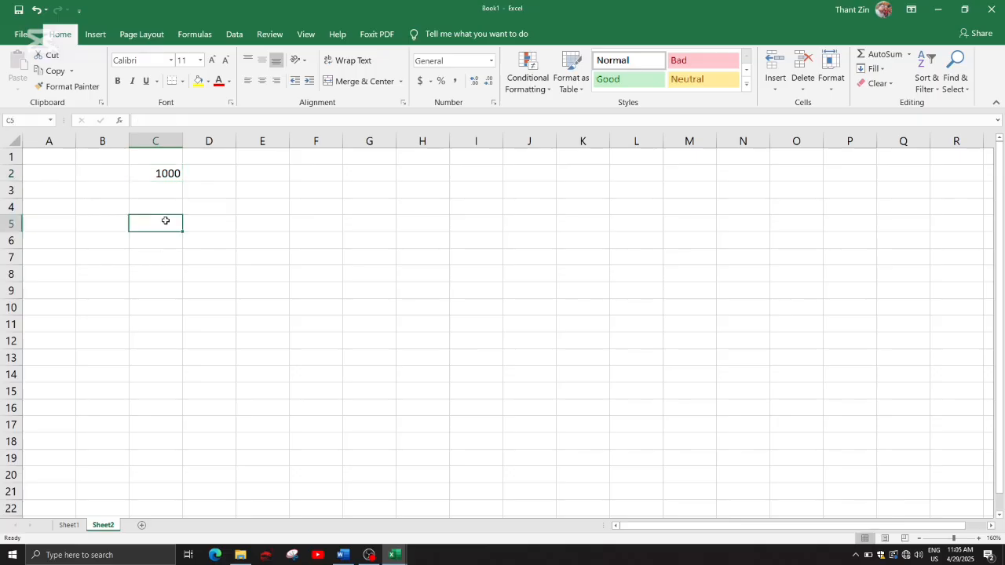
pyautogui.click(165, 306)
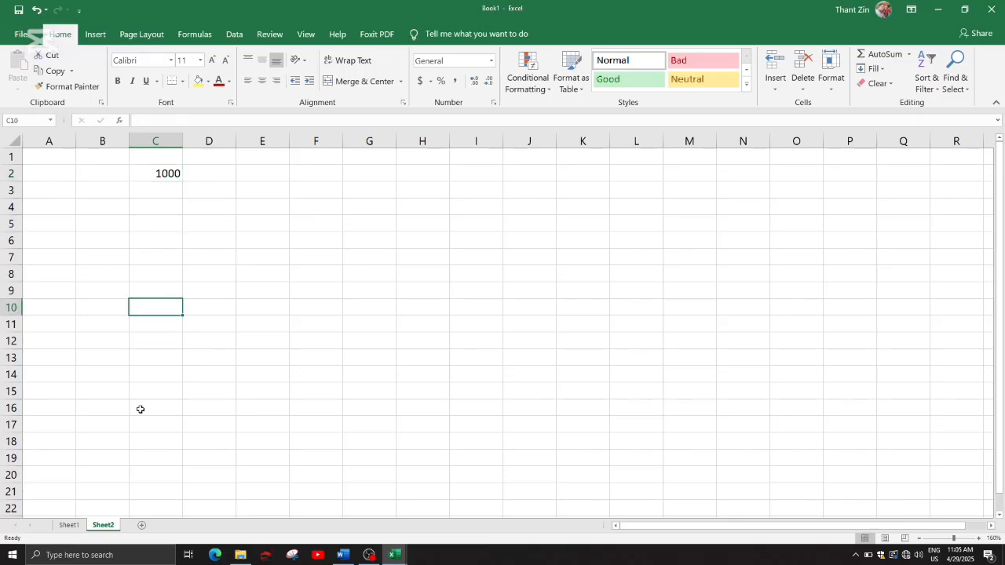
# Switch to the Pump House workbook and examine the formulas in the Content and Total of each cells of Site Clearing Work.
pyautogui.click(469, 311)
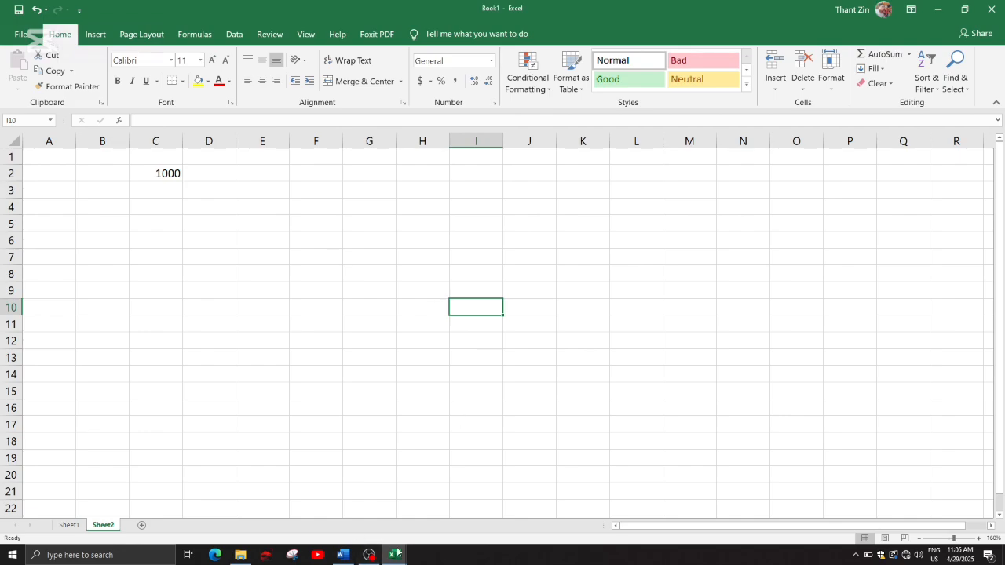
pyautogui.moveTo(401, 556)
pyautogui.click(367, 524)
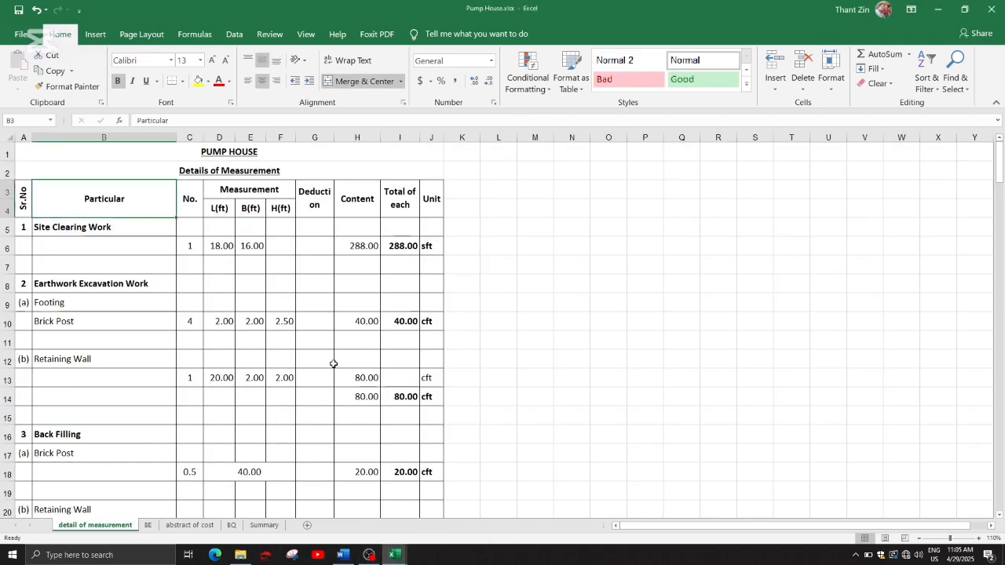
pyautogui.click(400, 248)
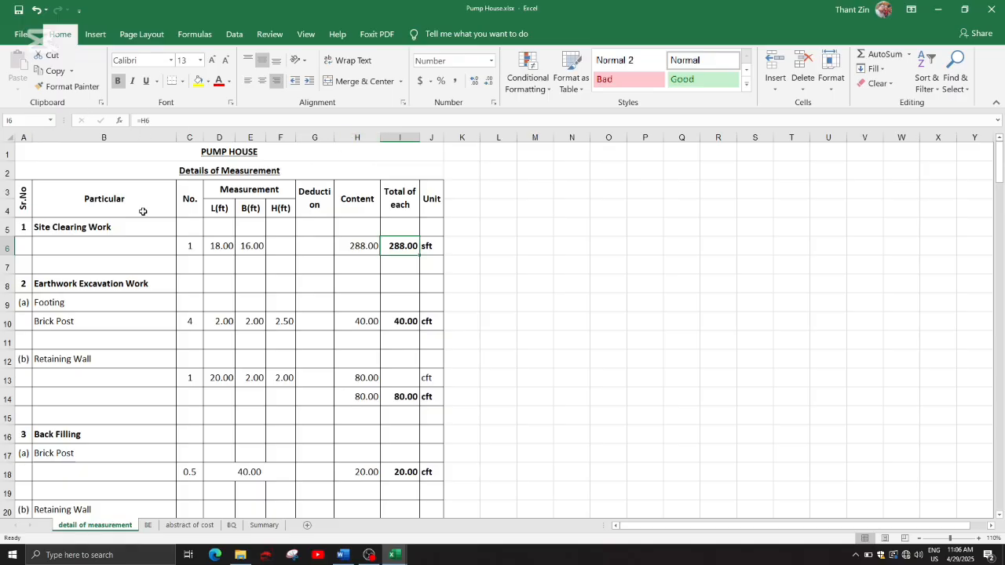
pyautogui.click(352, 255)
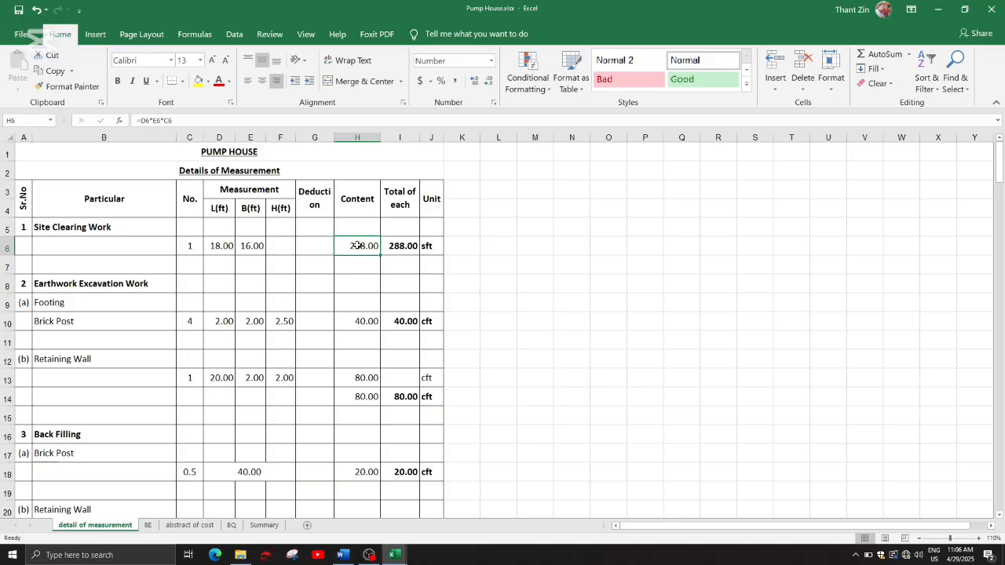
pyautogui.click(402, 246)
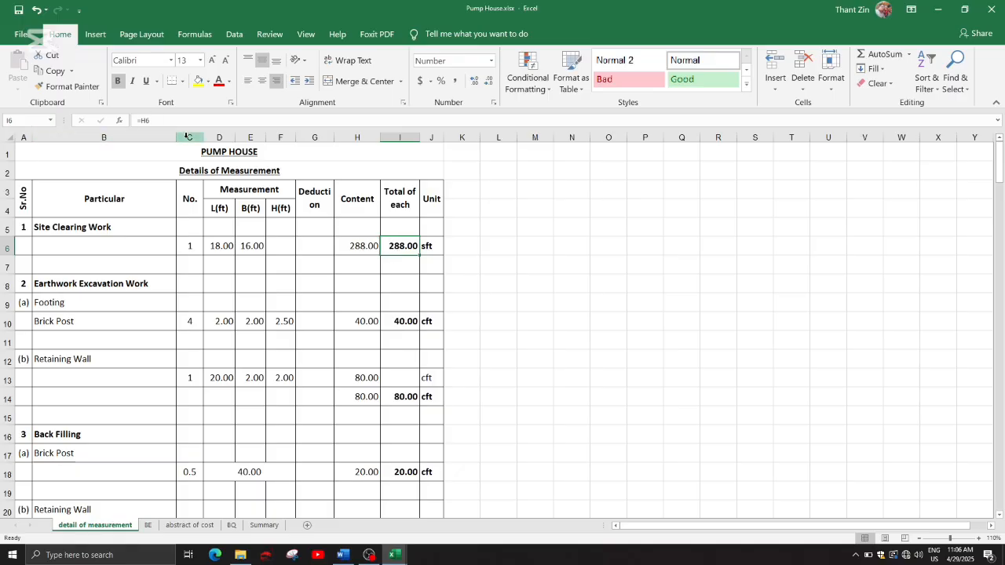
pyautogui.doubleClick(405, 248)
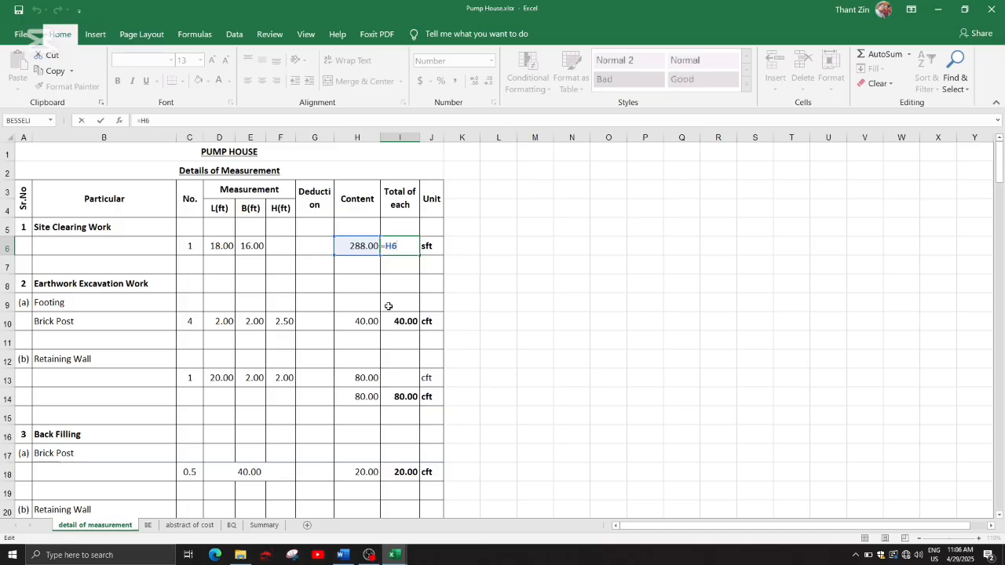
pyautogui.press('Return')
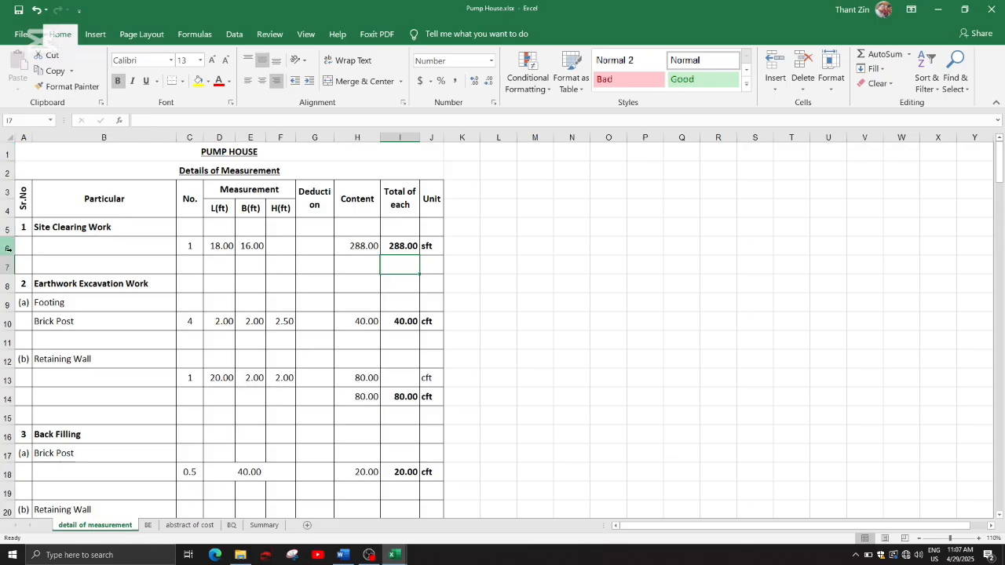
pyautogui.click(363, 248)
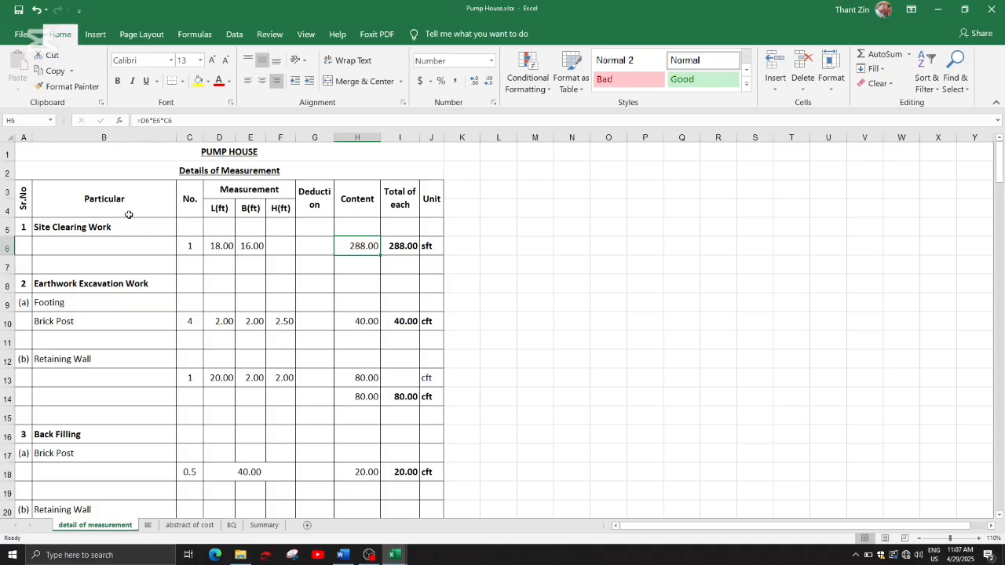
# Switch to Book1 and set the paper size of Sheet2 to A4.
pyautogui.click(396, 555)
pyautogui.click(435, 522)
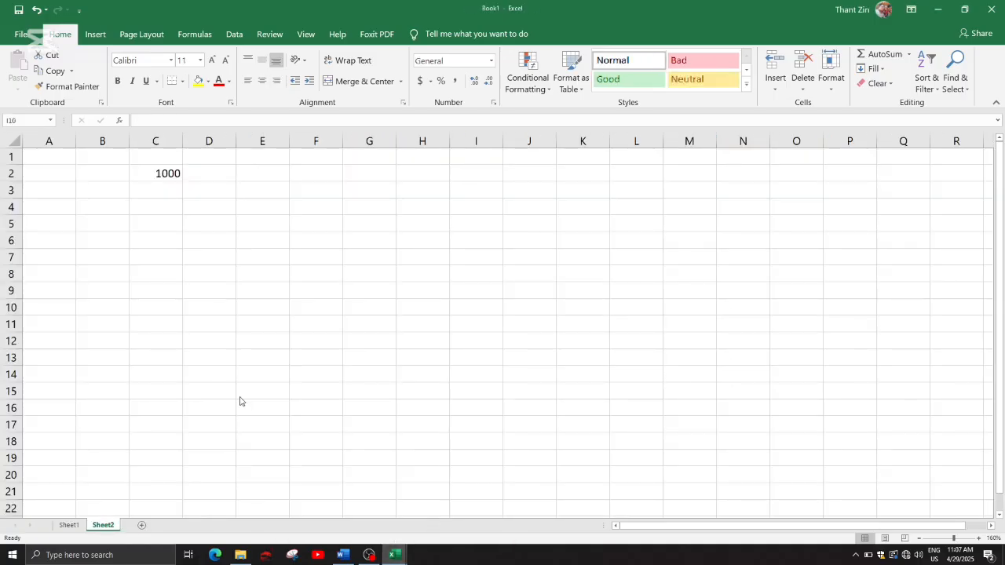
pyautogui.click(50, 157)
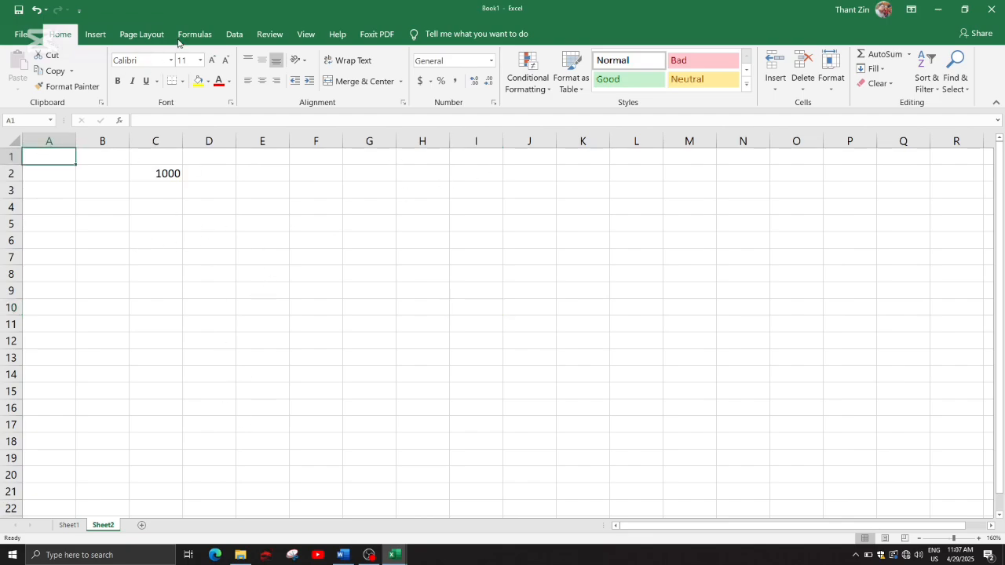
pyautogui.click(142, 34)
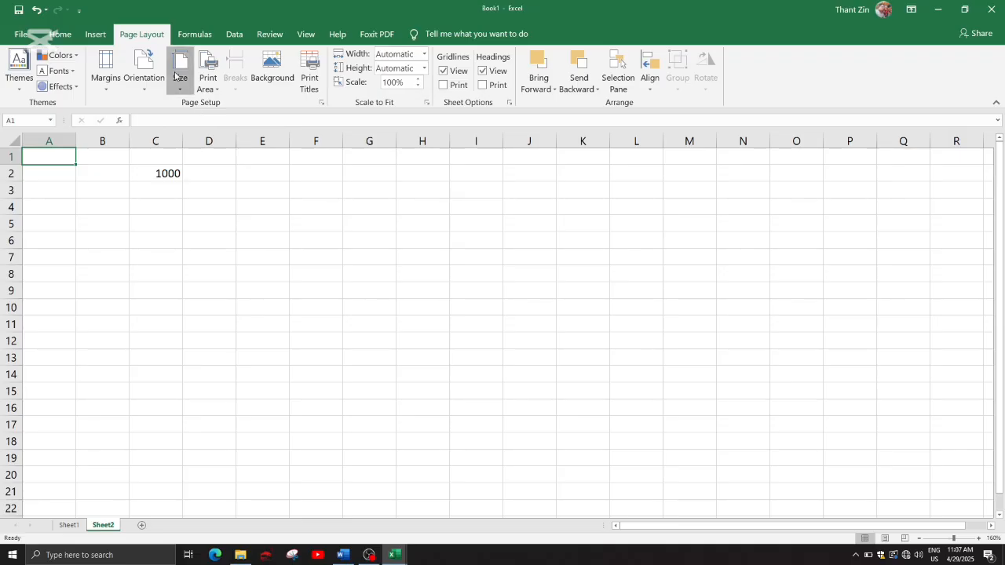
pyautogui.click(178, 75)
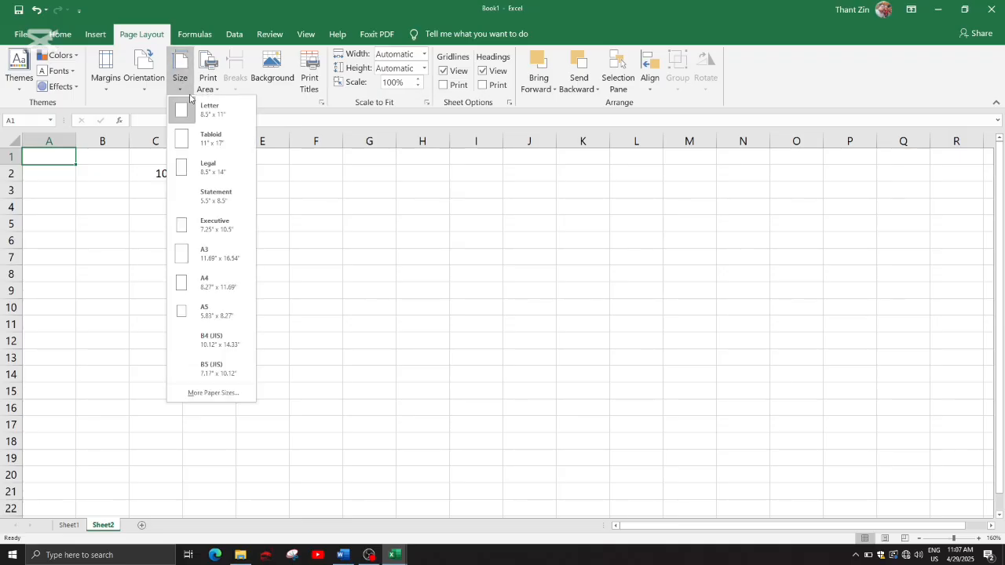
pyautogui.click(217, 308)
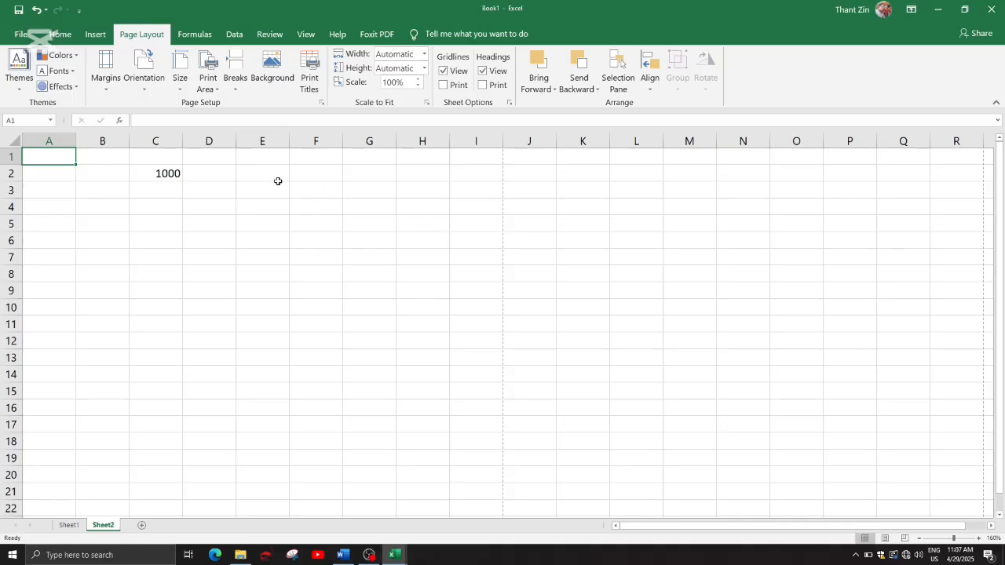
# Switch back to the Pump House workbook and check which columns the PUMP HOUSE title row spans.
pyautogui.click(395, 554)
pyautogui.moveTo(397, 554)
pyautogui.click(369, 522)
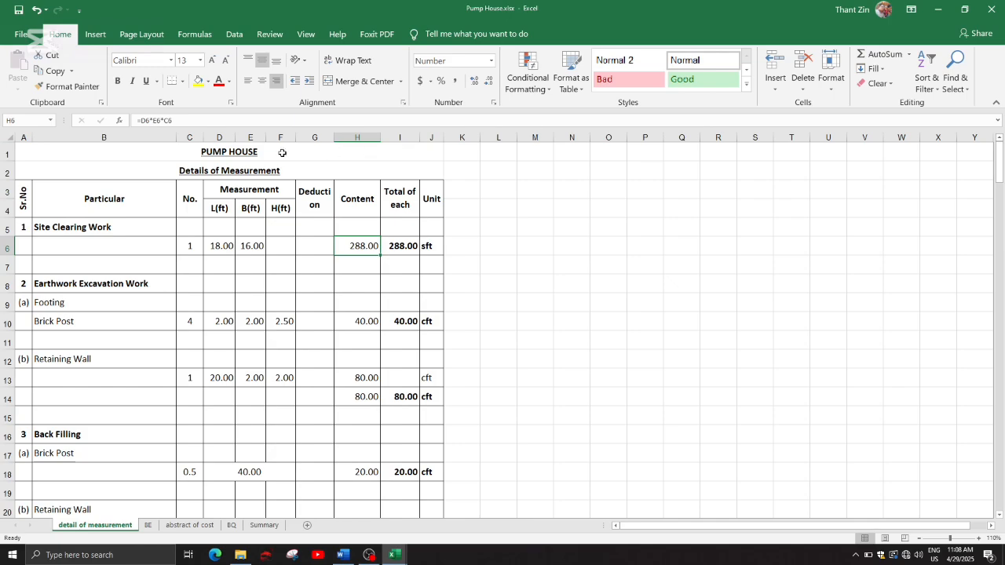
pyautogui.click(86, 156)
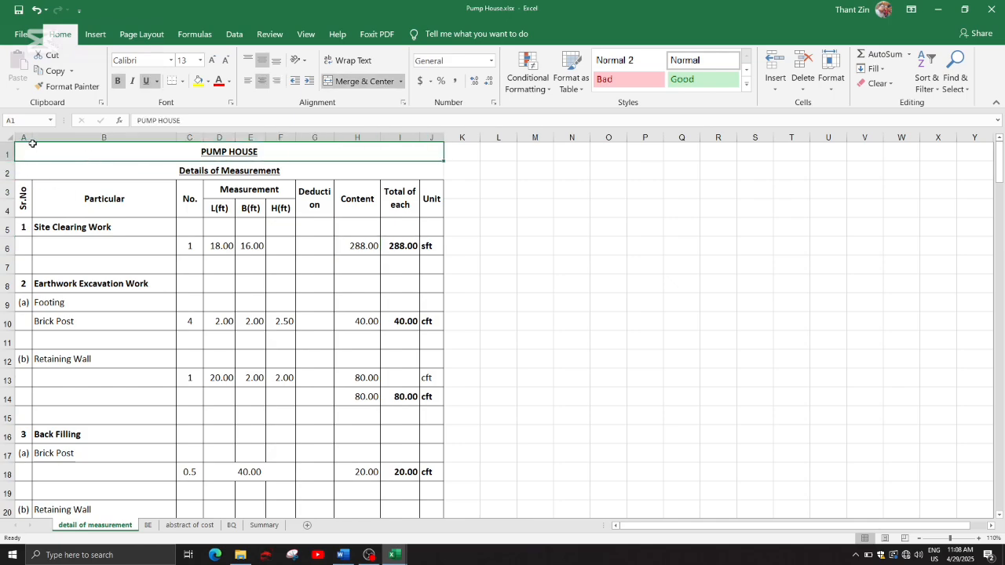
pyautogui.moveTo(25, 137); pyautogui.dragTo(98, 132)
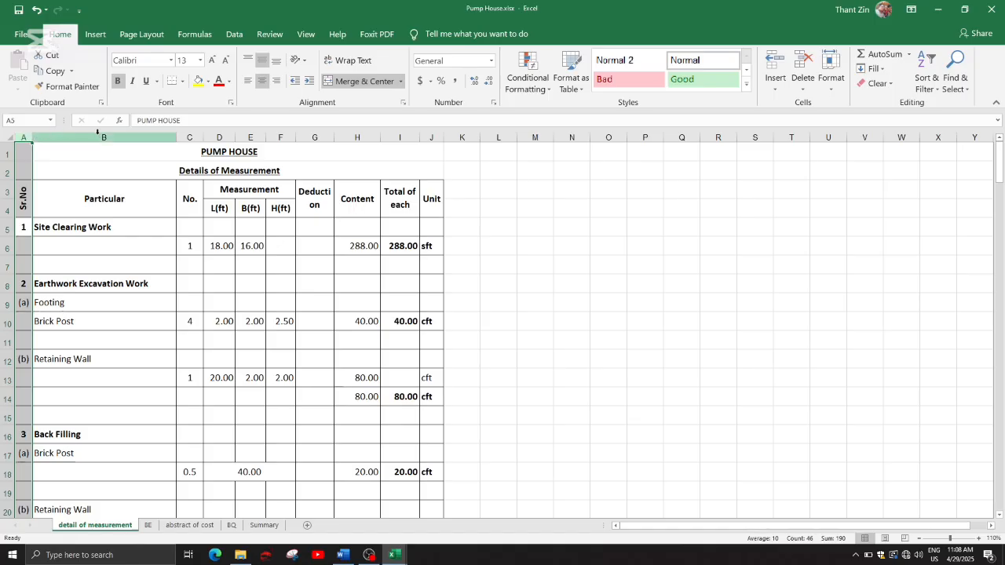
pyautogui.click(105, 138)
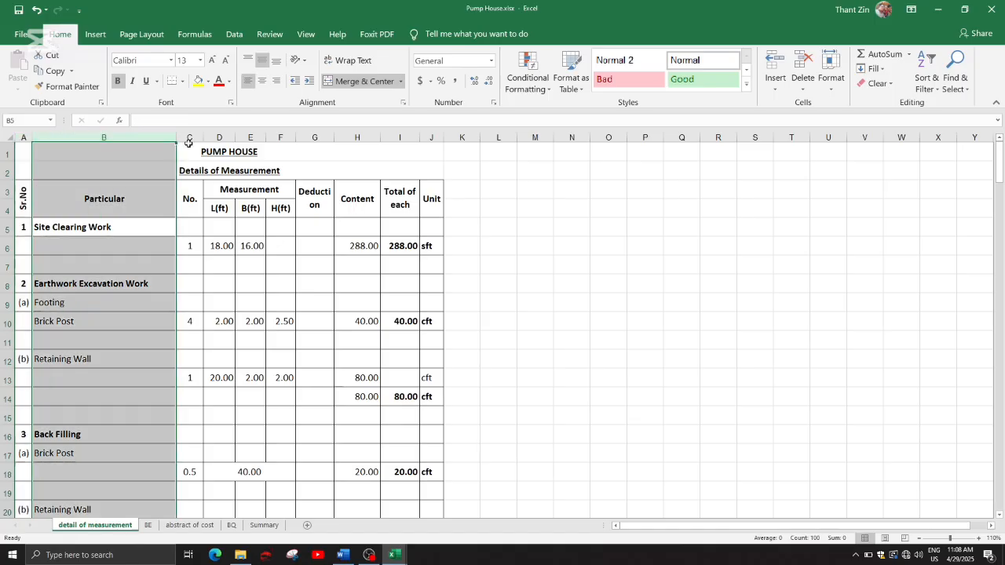
pyautogui.click(431, 137)
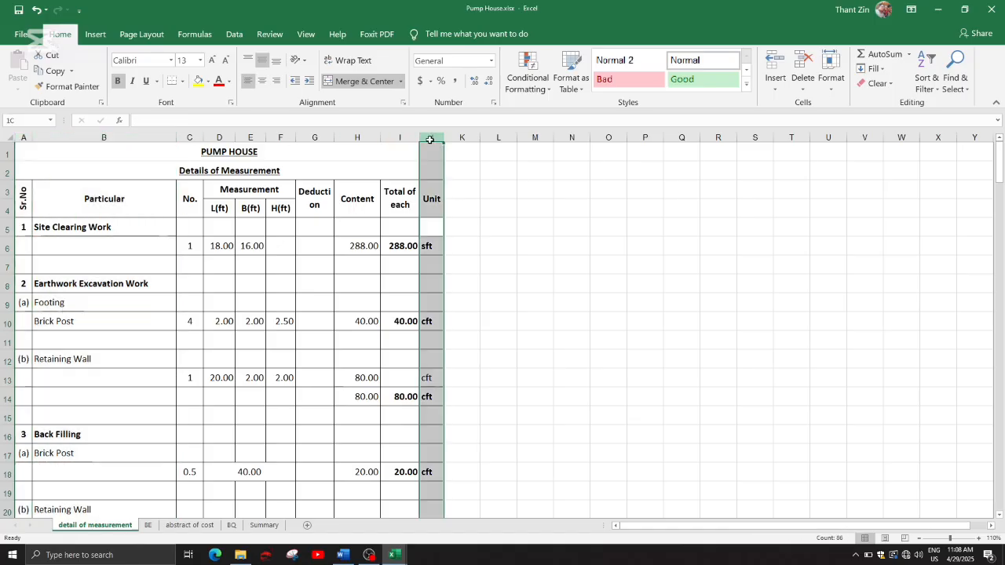
pyautogui.click(50, 155)
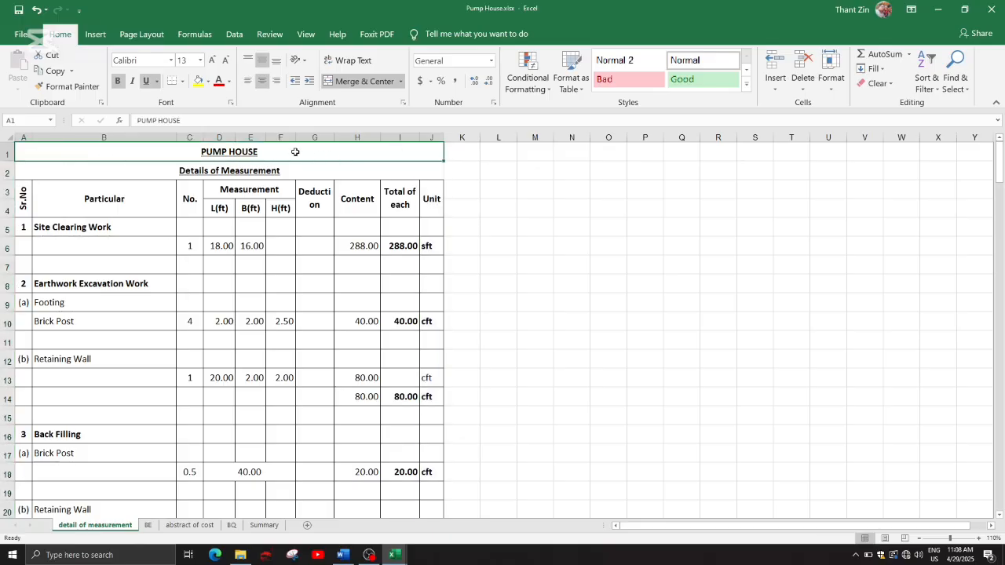
# Compare the merged PUMP HOUSE title row with the merged Details of Measurement row below it.
pyautogui.click(123, 169)
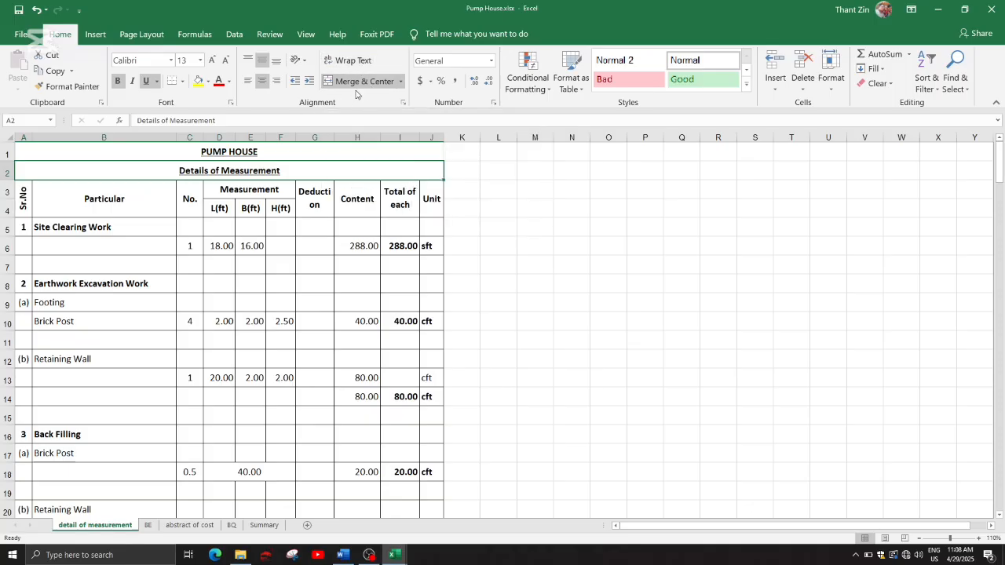
pyautogui.click(312, 151)
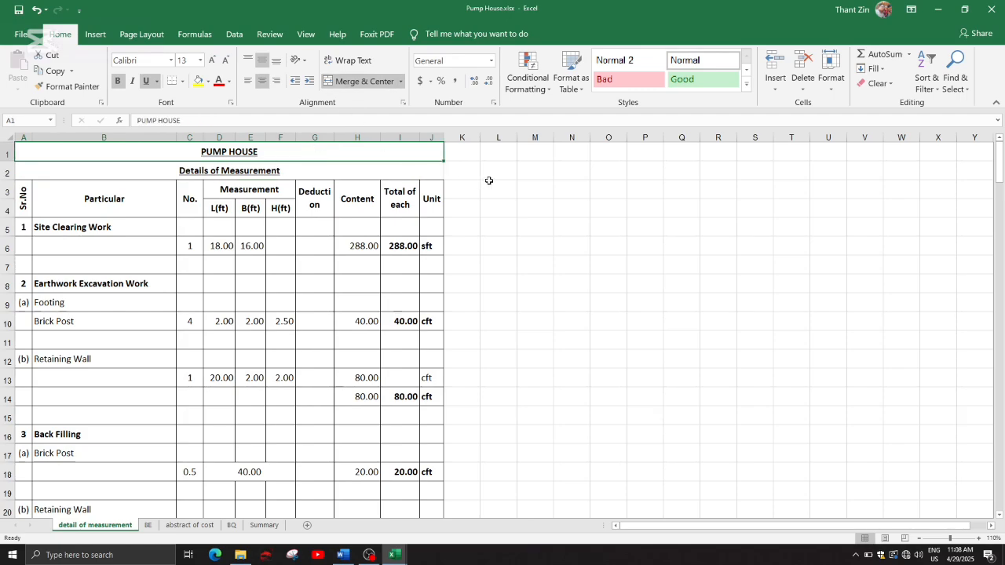
pyautogui.click(514, 172)
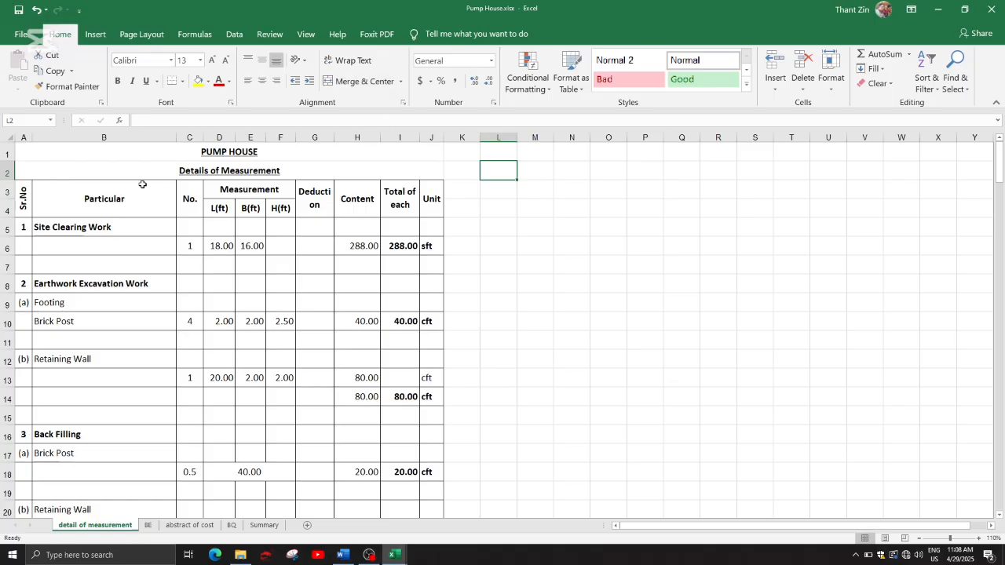
pyautogui.click(306, 174)
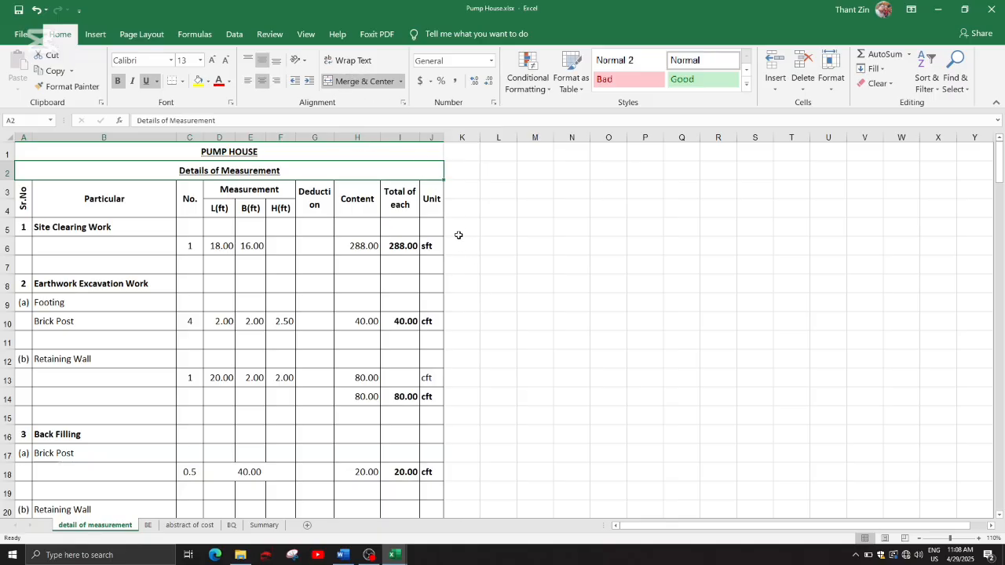
pyautogui.click(339, 154)
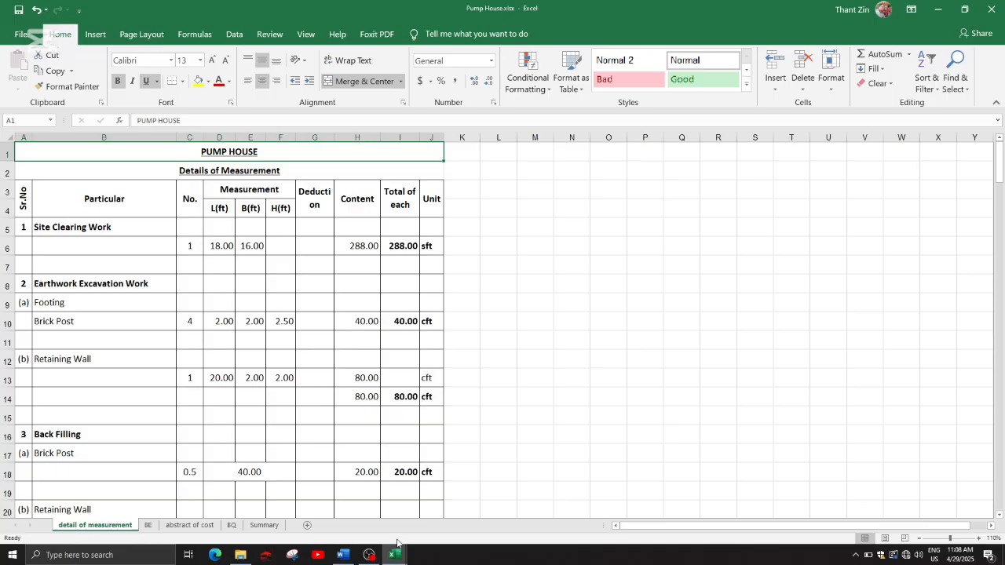
# Return to Sheet2 of the Book1 workbook.
pyautogui.moveTo(397, 555)
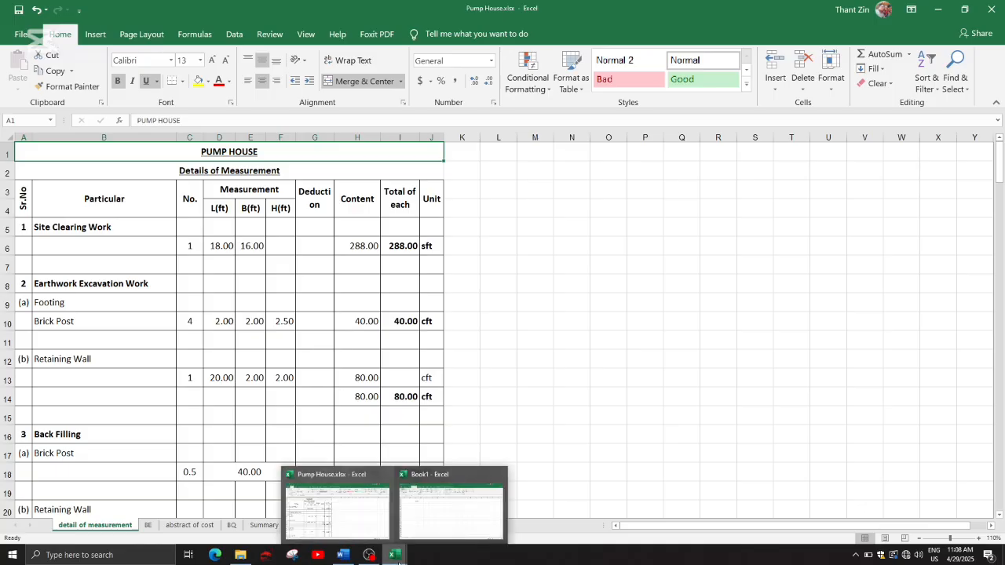
pyautogui.click(440, 482)
pyautogui.click(149, 233)
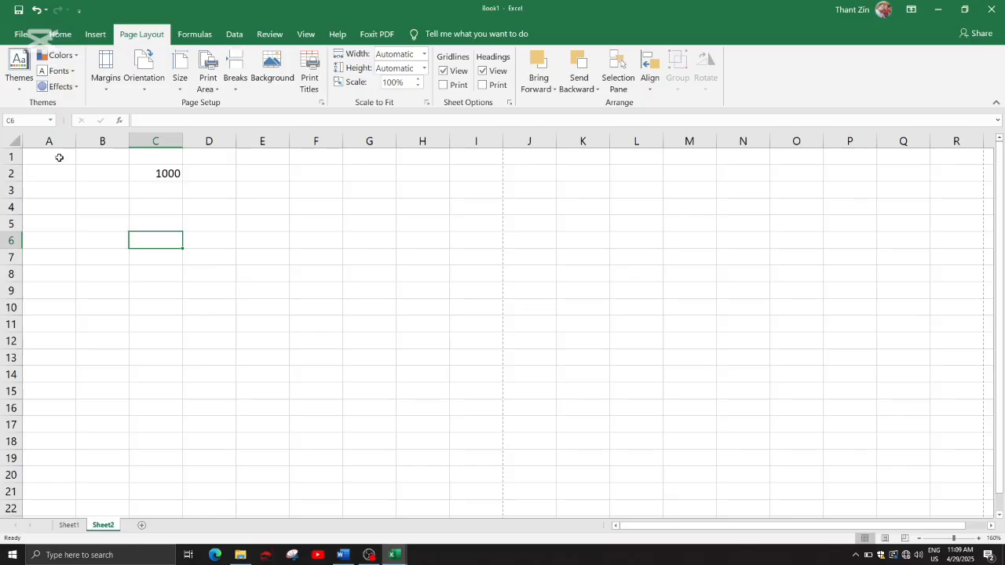
# Try merging and centering cells A1:B1, undoing and reapplying the merge.
pyautogui.moveTo(59, 158); pyautogui.dragTo(84, 155)
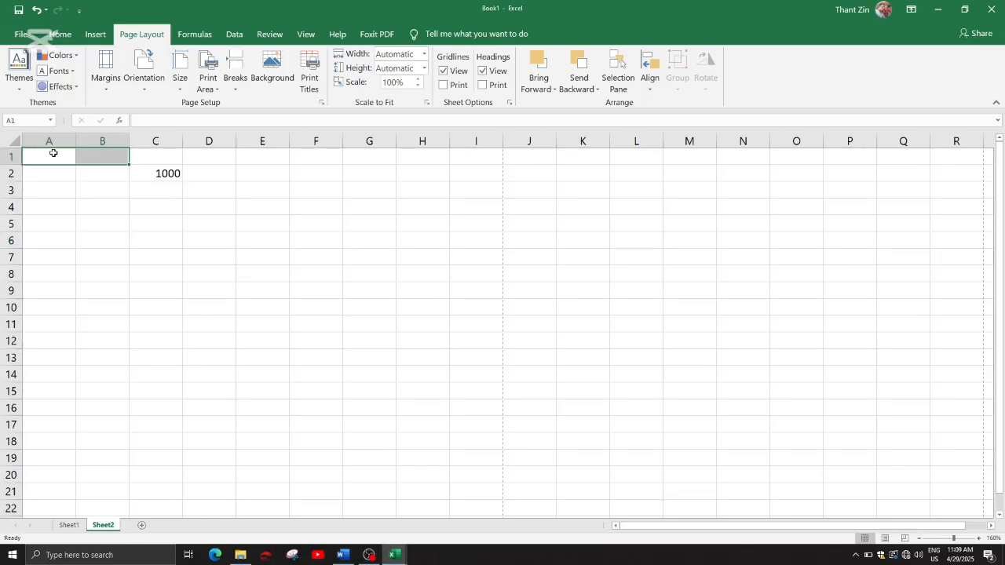
pyautogui.moveTo(54, 157); pyautogui.dragTo(95, 158)
pyautogui.moveTo(95, 158); pyautogui.dragTo(84, 157)
pyautogui.click(55, 37)
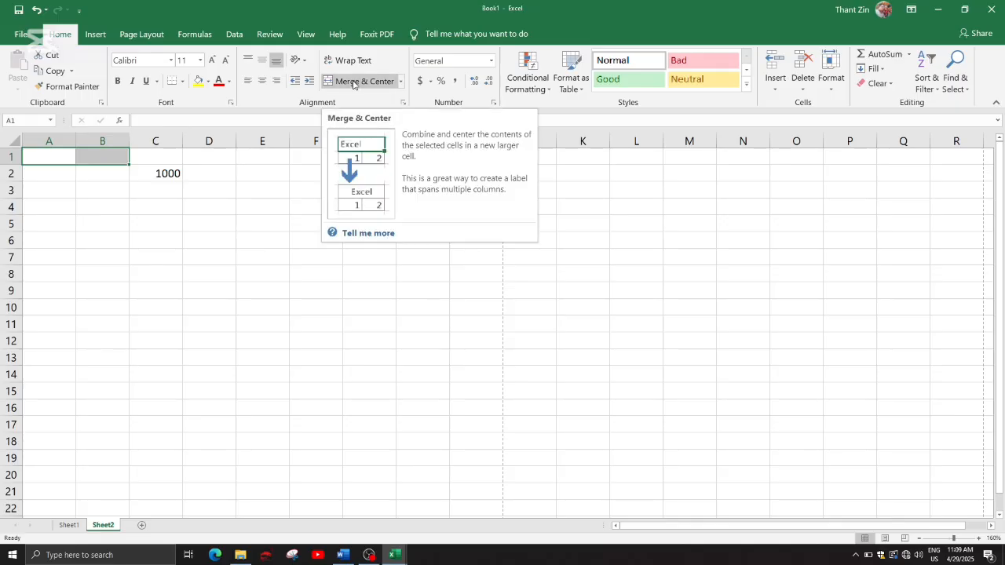
pyautogui.click(353, 83)
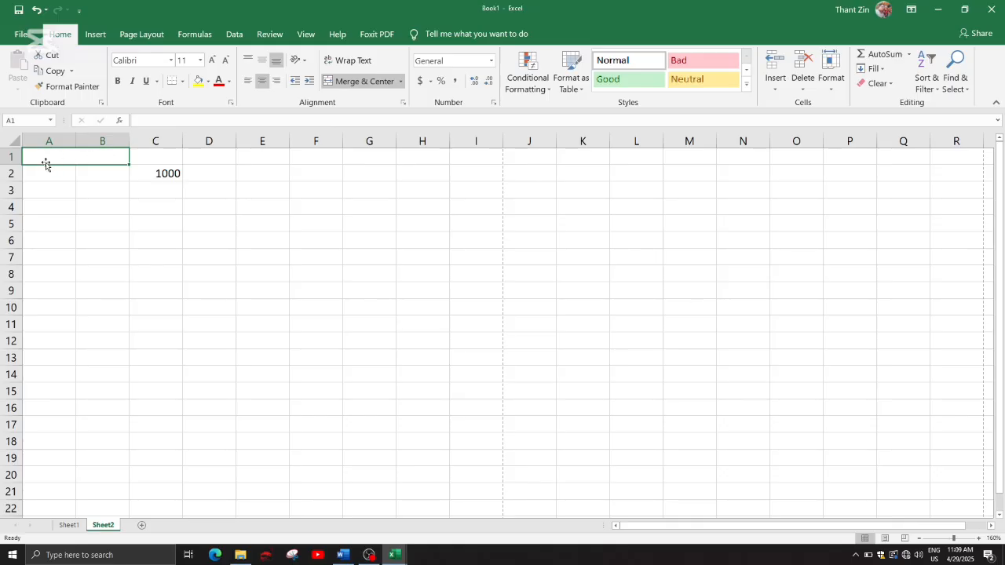
pyautogui.hotkey('ctrl', 'z')
pyautogui.hotkey('ctrl', 'y')
pyautogui.moveTo(80, 158); pyautogui.dragTo(467, 153)
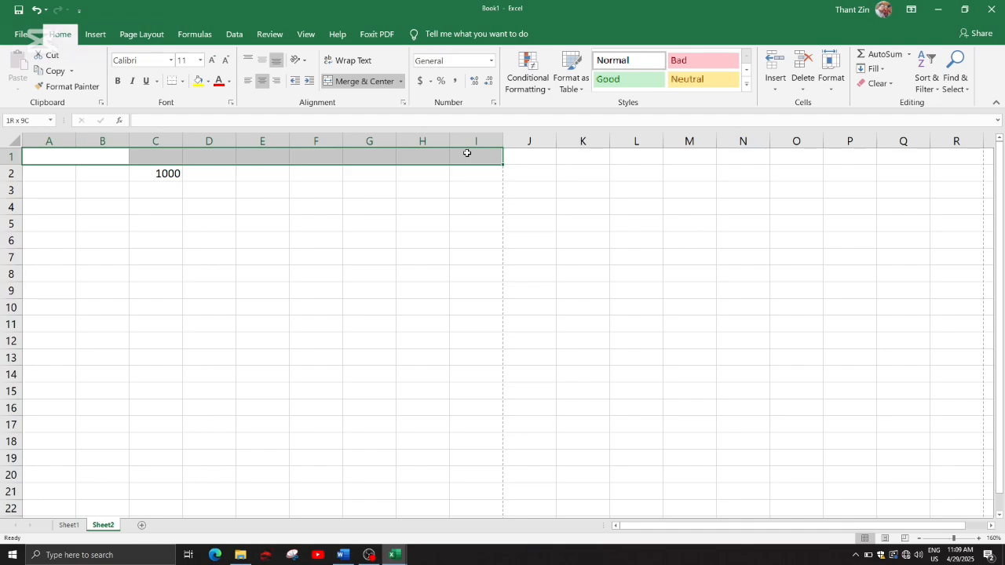
# Merge and center cells A1:I1 into one title cell.
pyautogui.moveTo(58, 164); pyautogui.dragTo(463, 159)
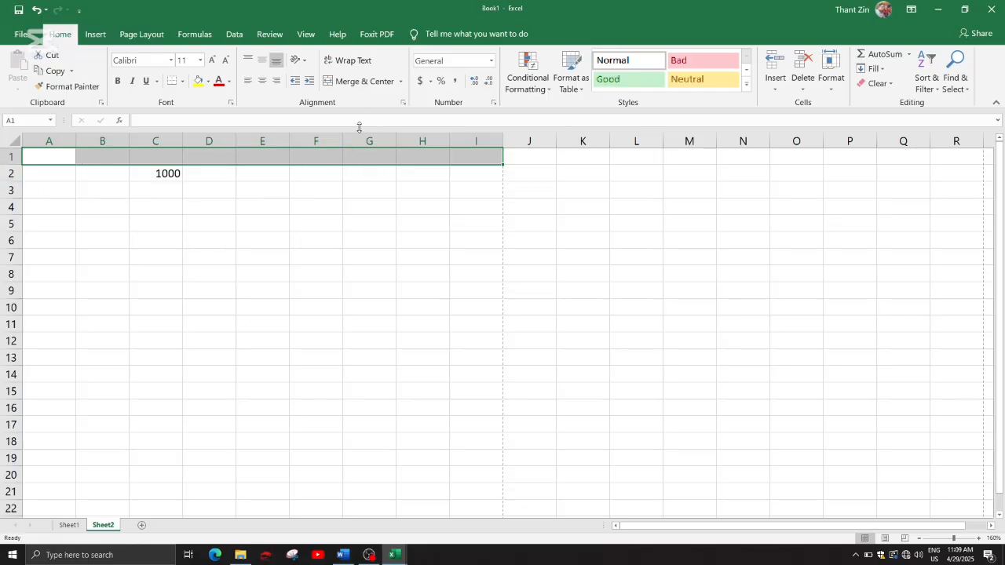
pyautogui.click(366, 82)
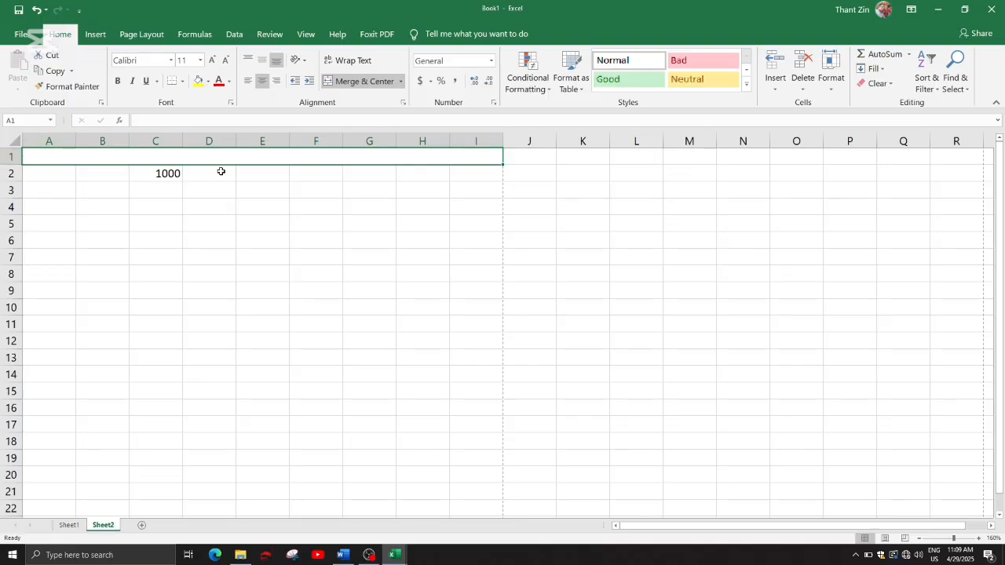
pyautogui.click(247, 173)
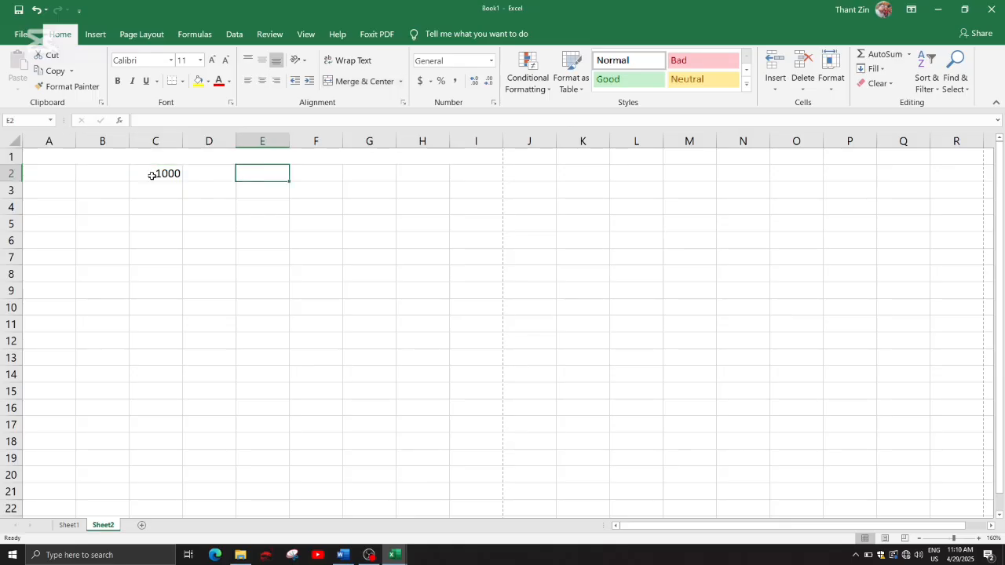
pyautogui.click(70, 156)
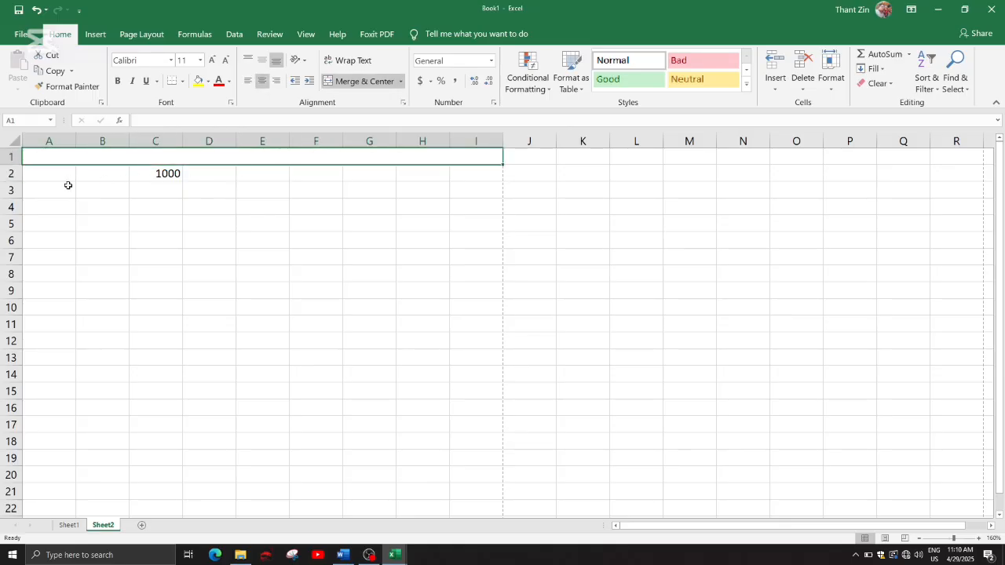
# Merge and center cells A2:I2 on Sheet2 into a second title row.
pyautogui.moveTo(48, 174); pyautogui.dragTo(469, 174)
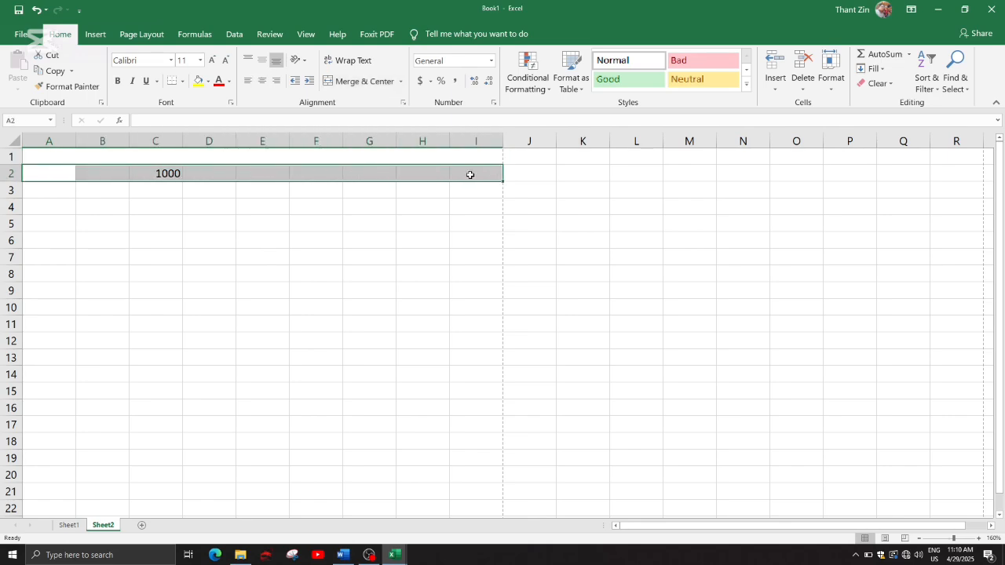
pyautogui.click(363, 81)
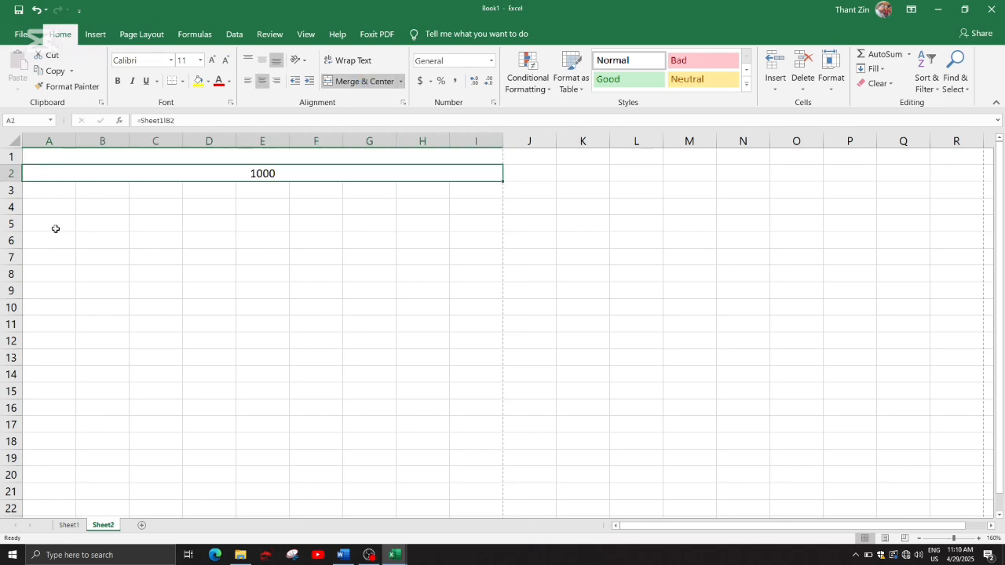
pyautogui.click(110, 207)
pyautogui.click(92, 177)
pyautogui.click(160, 191)
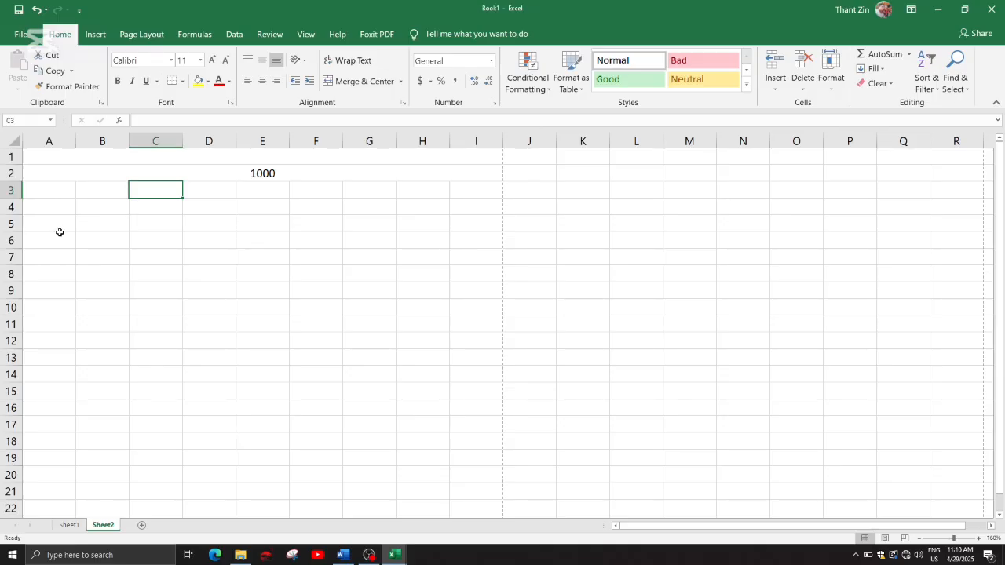
# Check how the Sr.No header spans rows 3 and 4 in the Pump House workbook and return to Book1.
pyautogui.click(394, 555)
pyautogui.click(337, 516)
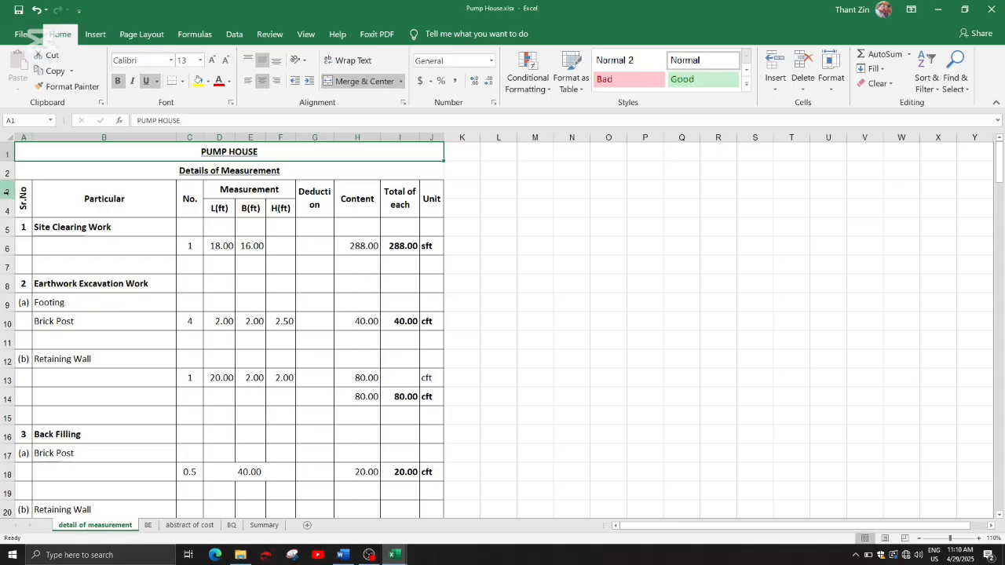
pyautogui.click(8, 195)
pyautogui.click(9, 210)
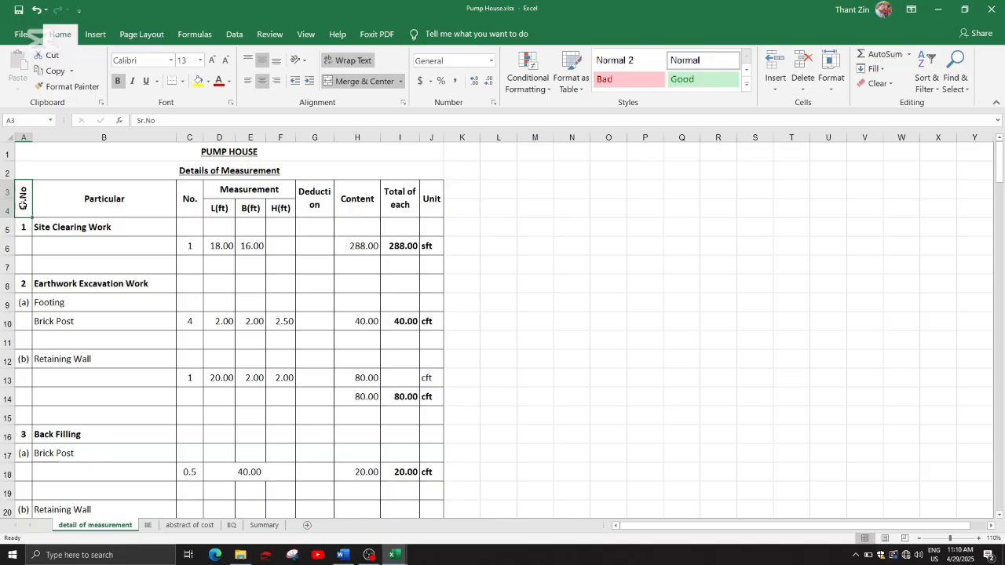
pyautogui.moveTo(398, 554)
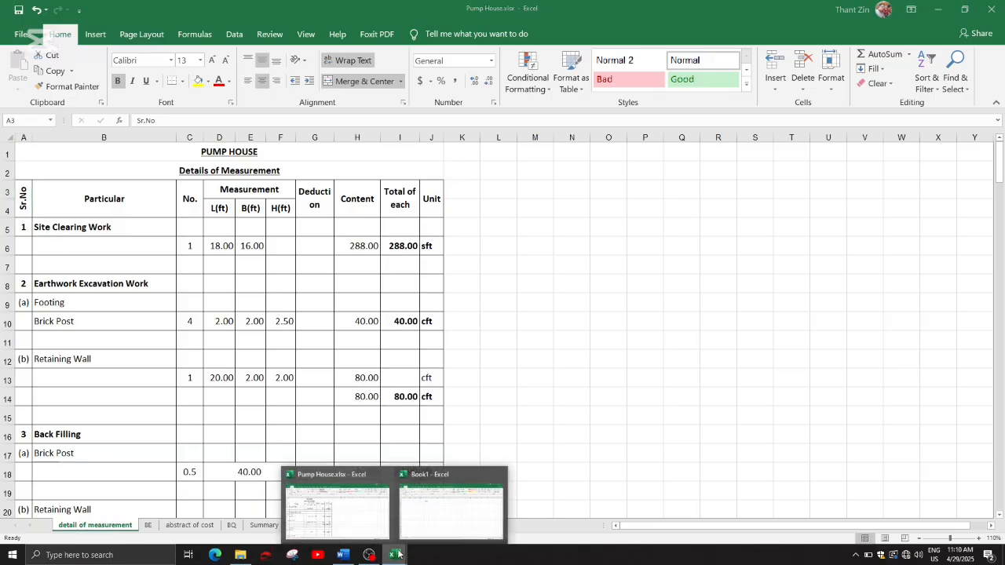
pyautogui.click(452, 515)
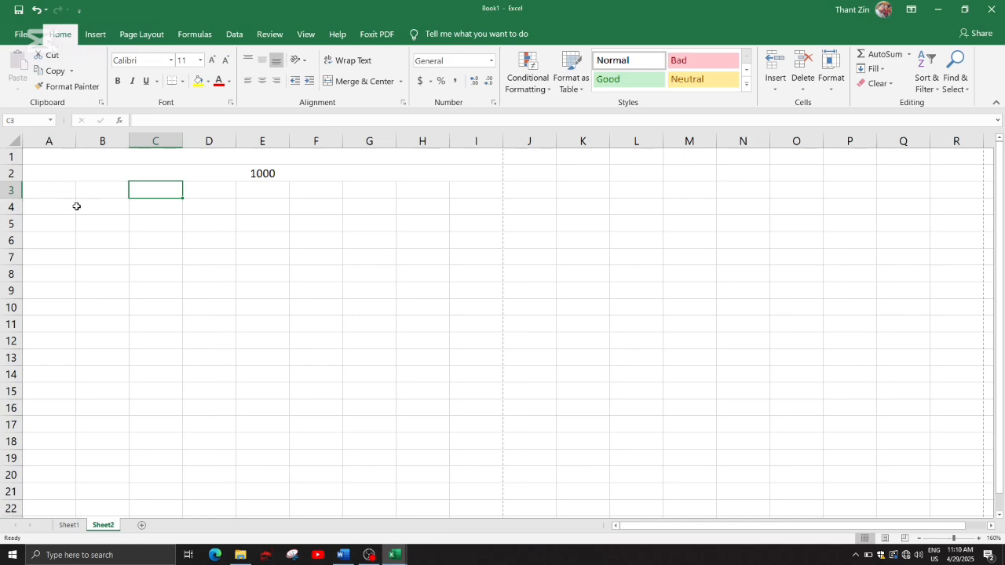
# Merge and center cells A3:A4 on Sheet2 into one header cell.
pyautogui.moveTo(60, 192)
pyautogui.mouseDown()
pyautogui.moveTo(56, 291)
pyautogui.moveTo(59, 209)
pyautogui.mouseUp()
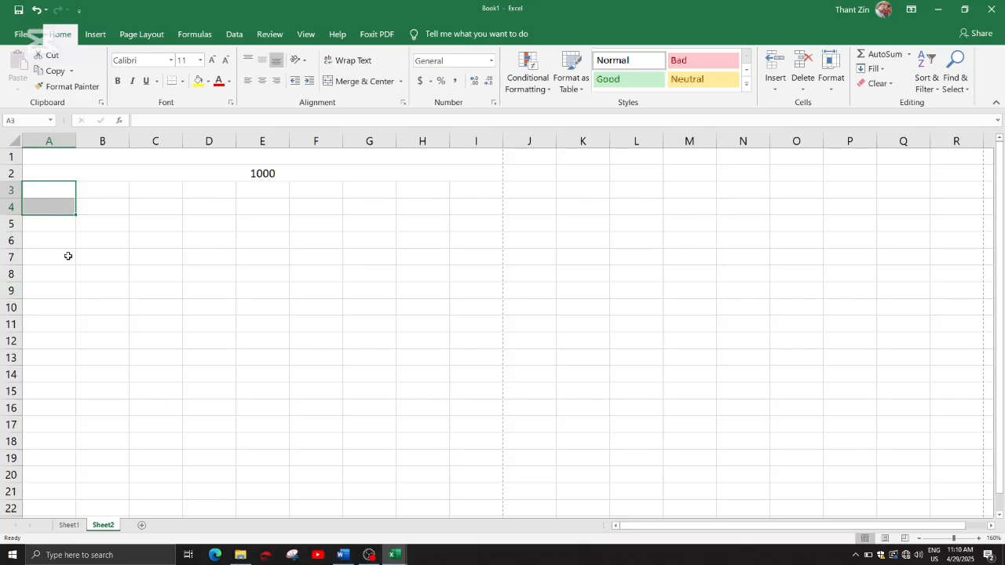
pyautogui.click(366, 81)
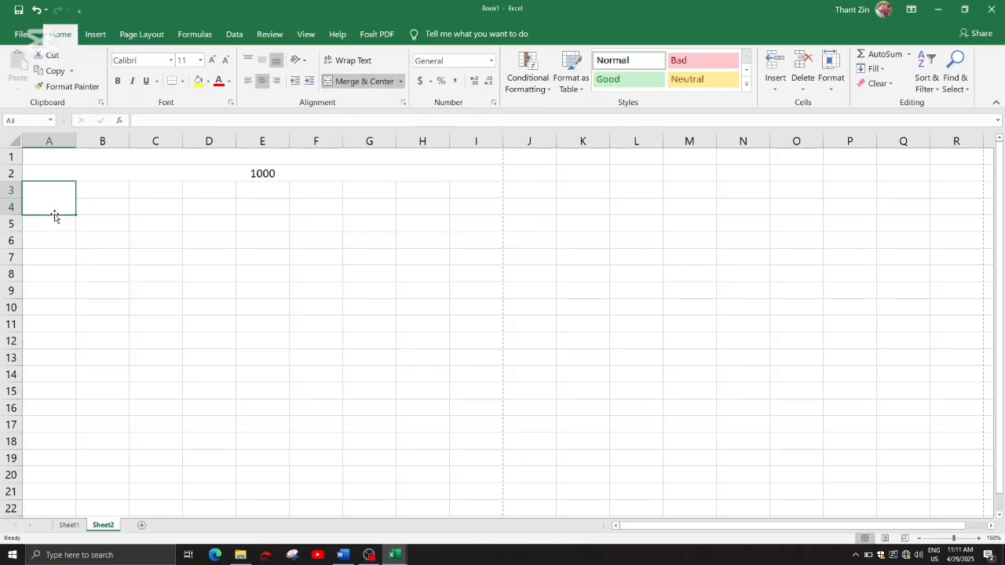
pyautogui.click(95, 269)
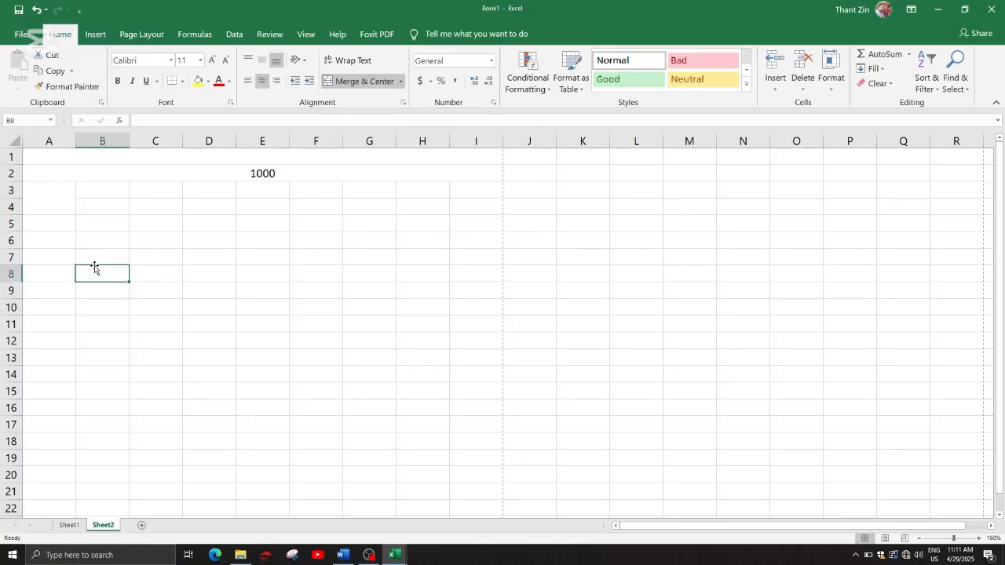
pyautogui.click(42, 193)
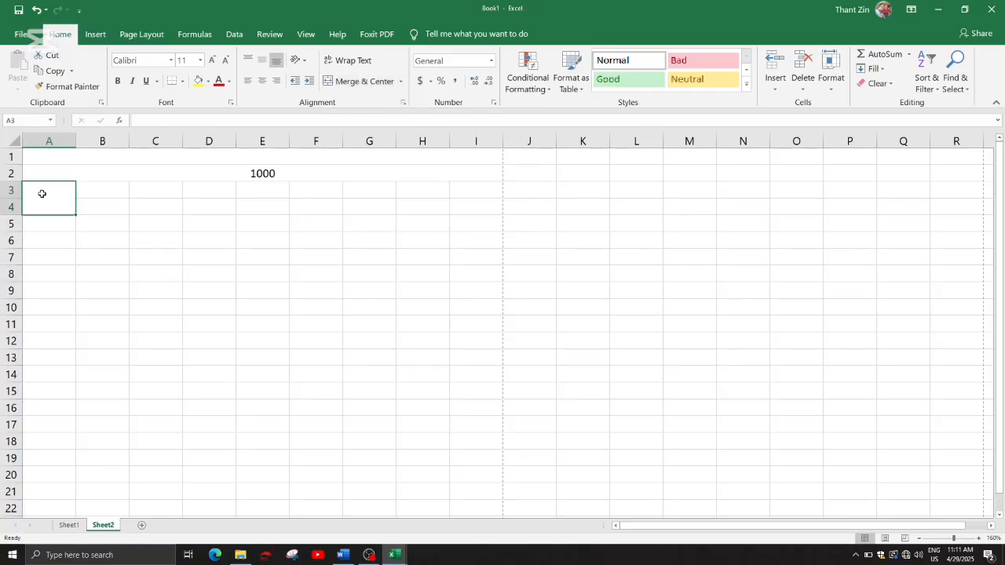
pyautogui.click(155, 176)
pyautogui.click(113, 205)
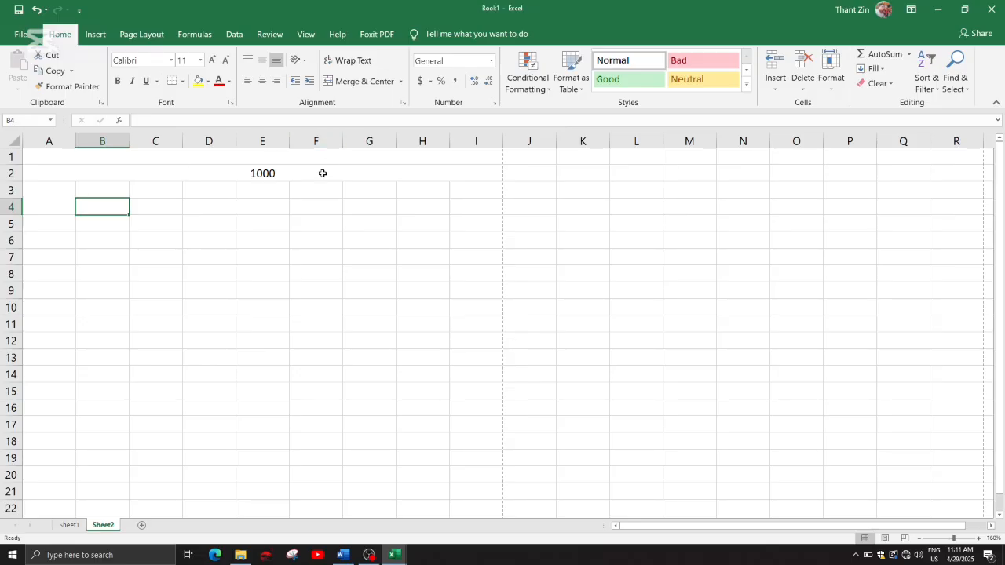
# On Sheet1, merge and center A1:I1 and A2:I2 as two separate title rows.
pyautogui.click(68, 525)
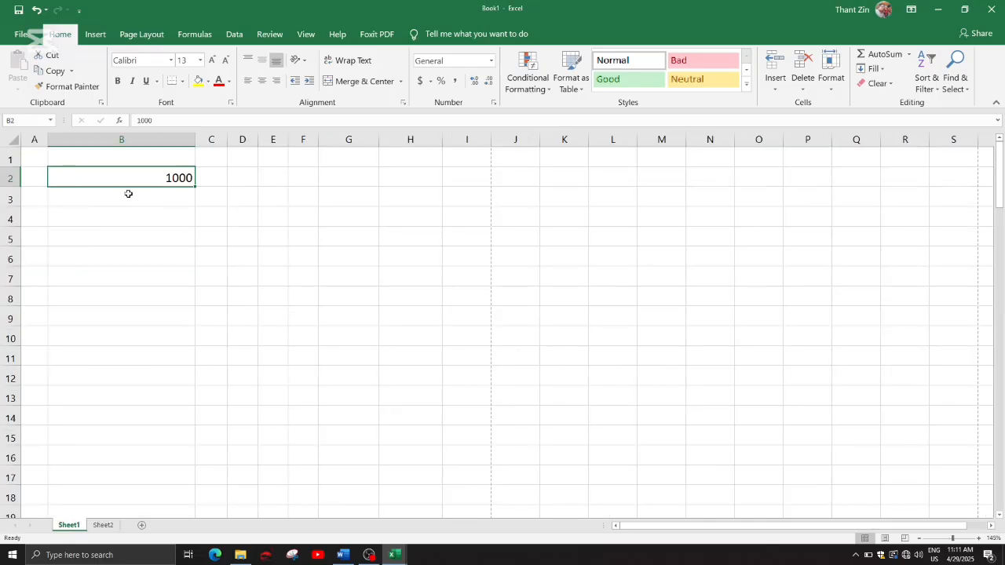
pyautogui.click(235, 237)
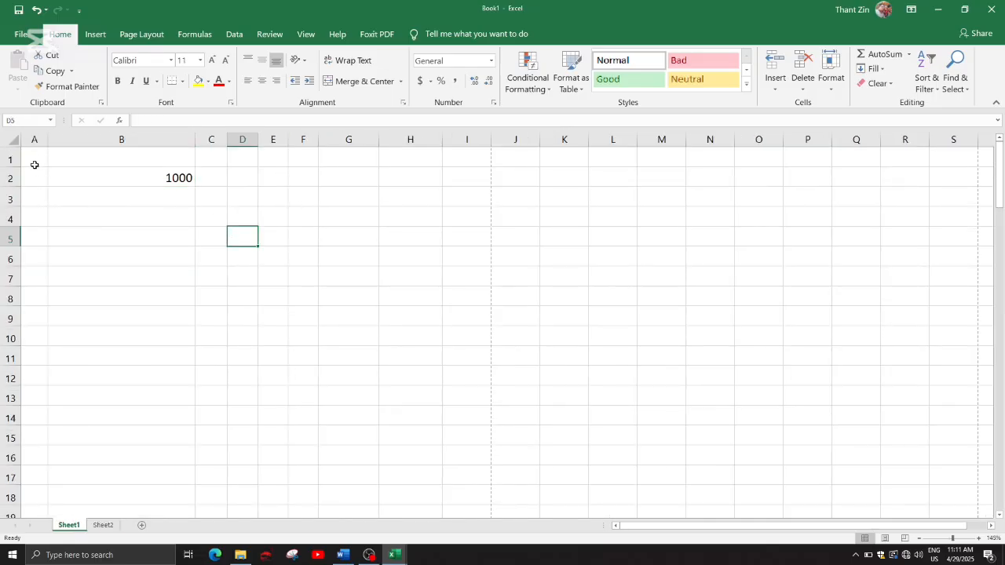
pyautogui.moveTo(36, 156); pyautogui.dragTo(466, 151)
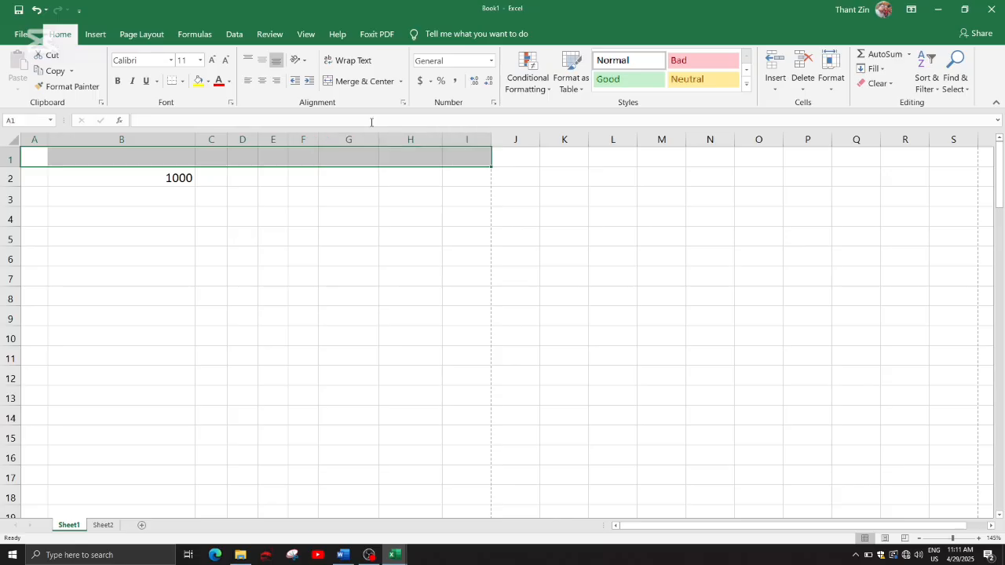
pyautogui.click(363, 81)
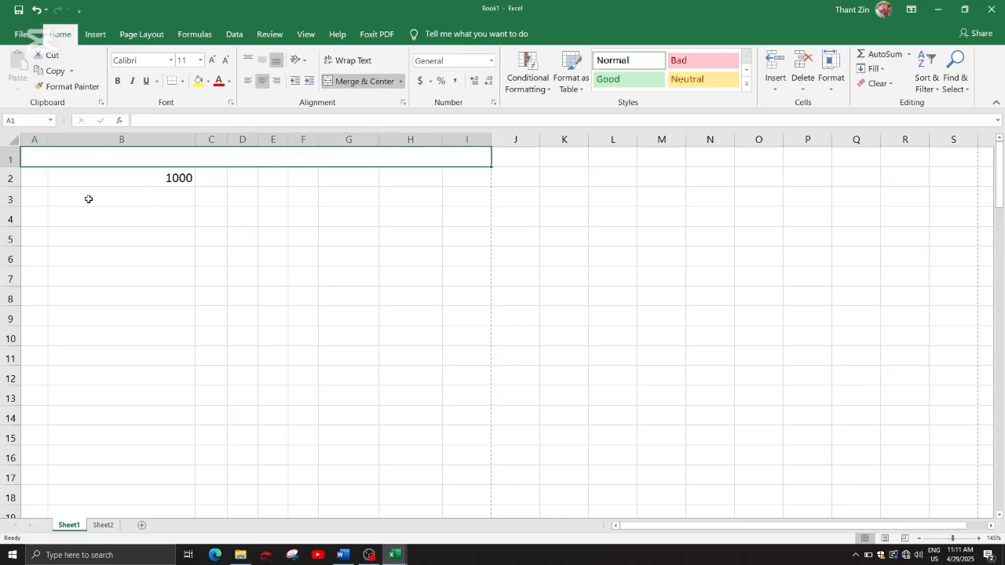
pyautogui.click(37, 180)
pyautogui.moveTo(37, 180); pyautogui.dragTo(464, 182)
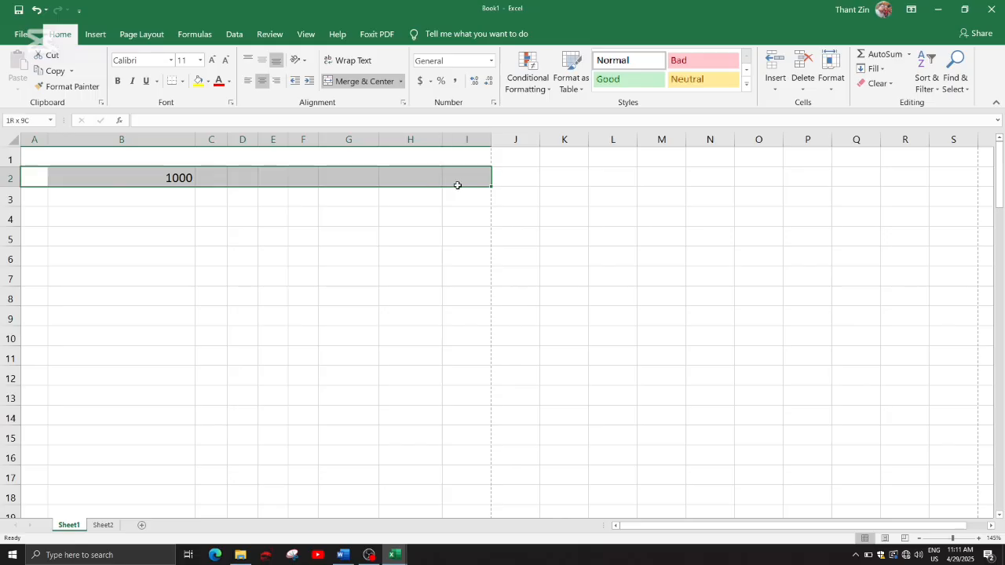
pyautogui.click(348, 83)
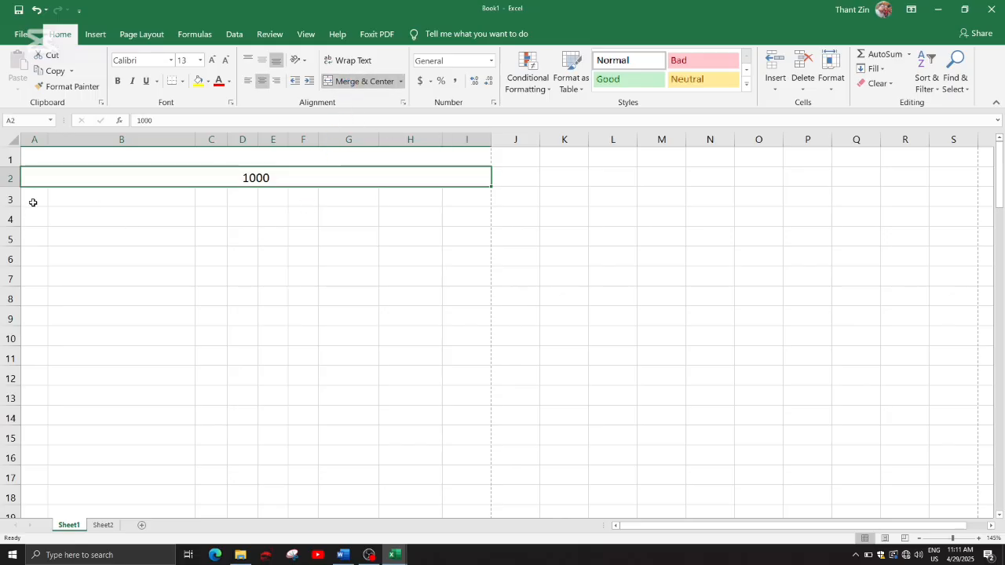
# Merge and center cells A3:A4 on Sheet1 for the serial number header.
pyautogui.moveTo(33, 199); pyautogui.dragTo(36, 214)
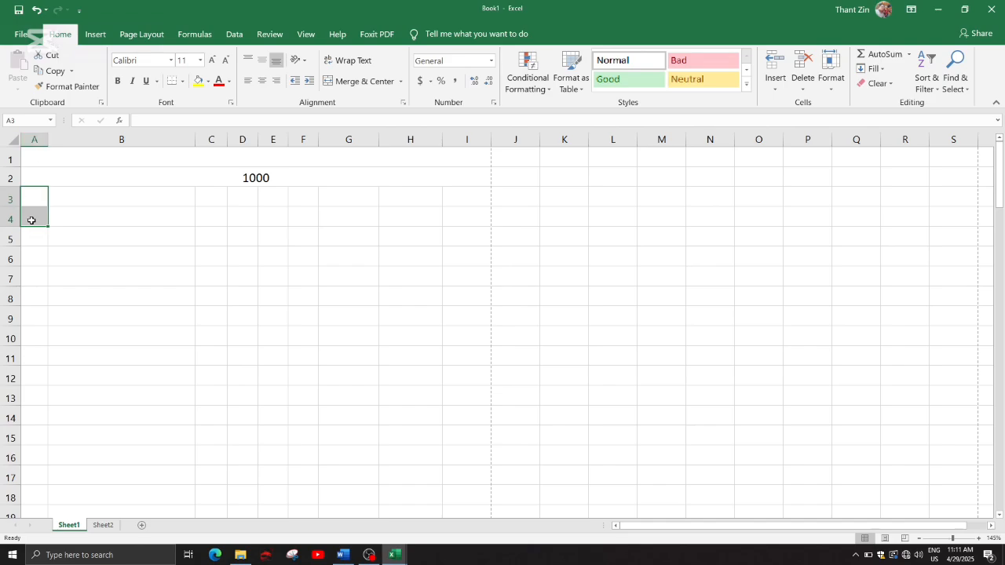
pyautogui.click(33, 203)
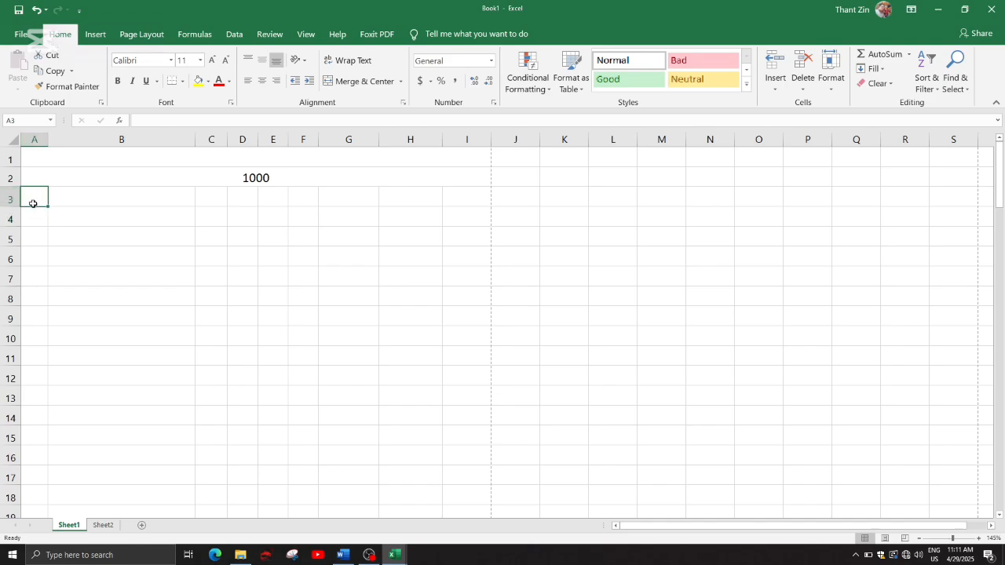
pyautogui.moveTo(33, 203); pyautogui.dragTo(33, 215)
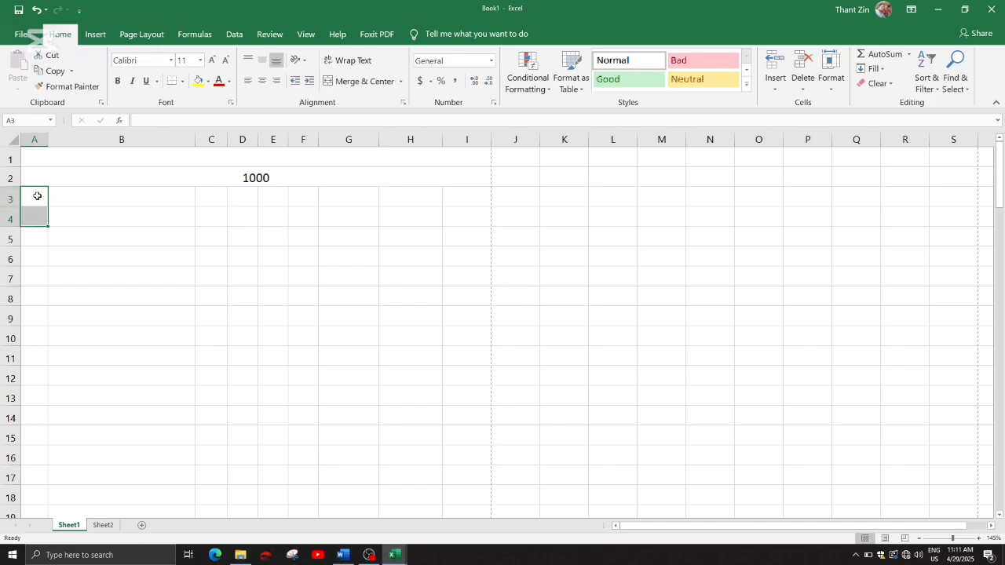
pyautogui.click(369, 82)
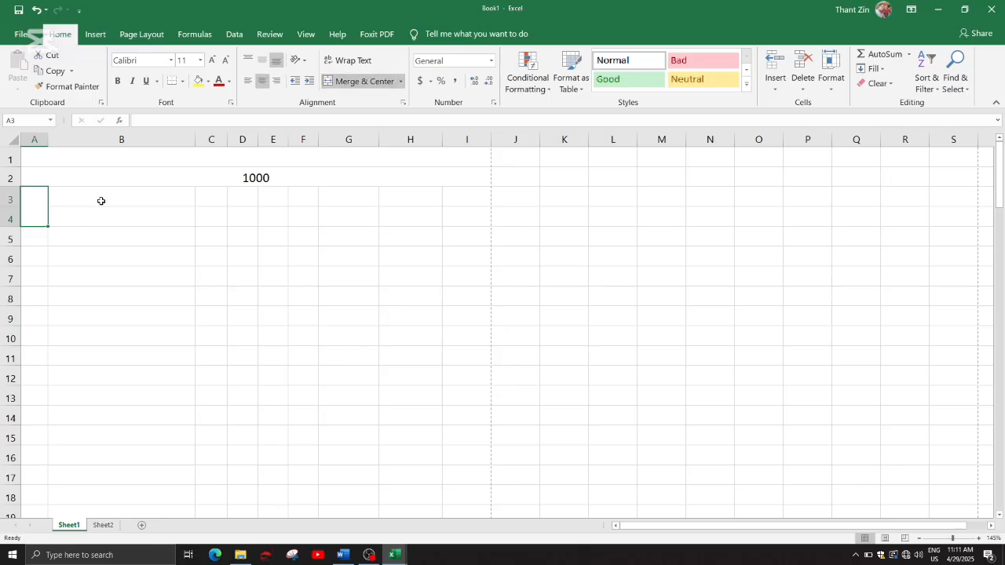
# Merge and center B3:B4 and C3:C4 as two separate header cells.
pyautogui.moveTo(101, 201); pyautogui.dragTo(101, 209)
pyautogui.click(355, 83)
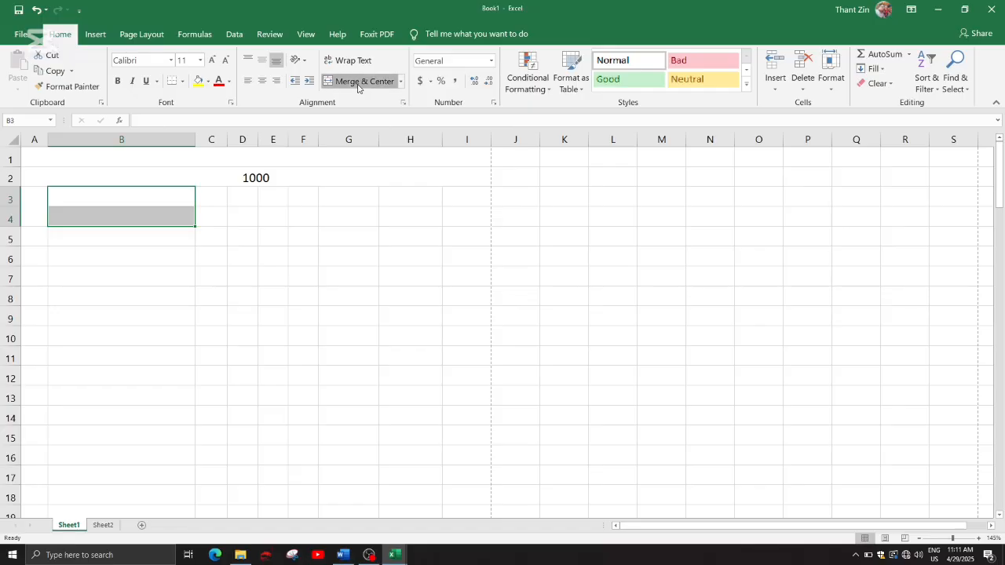
pyautogui.click(213, 139)
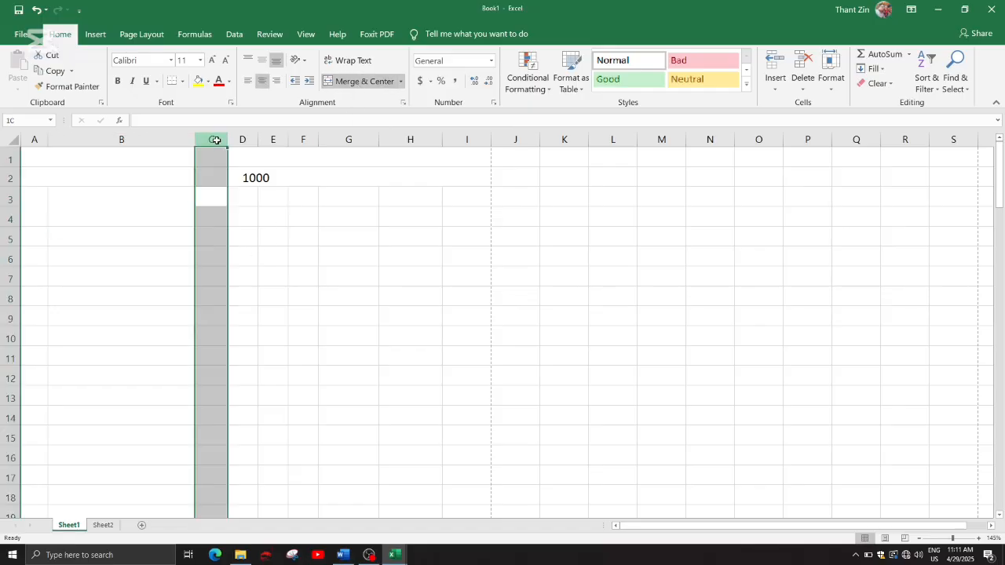
pyautogui.click(271, 236)
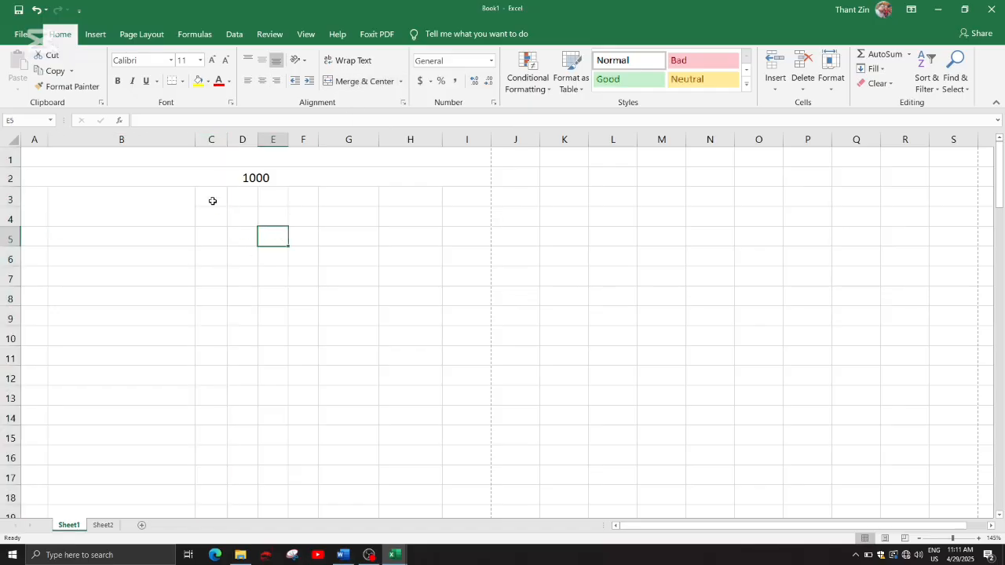
pyautogui.moveTo(212, 201); pyautogui.dragTo(213, 216)
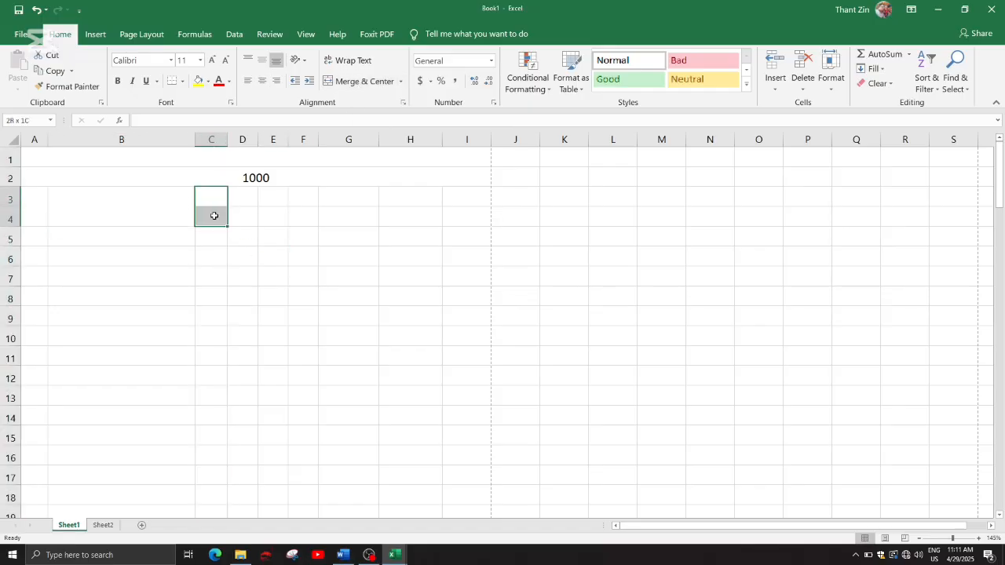
pyautogui.click(368, 85)
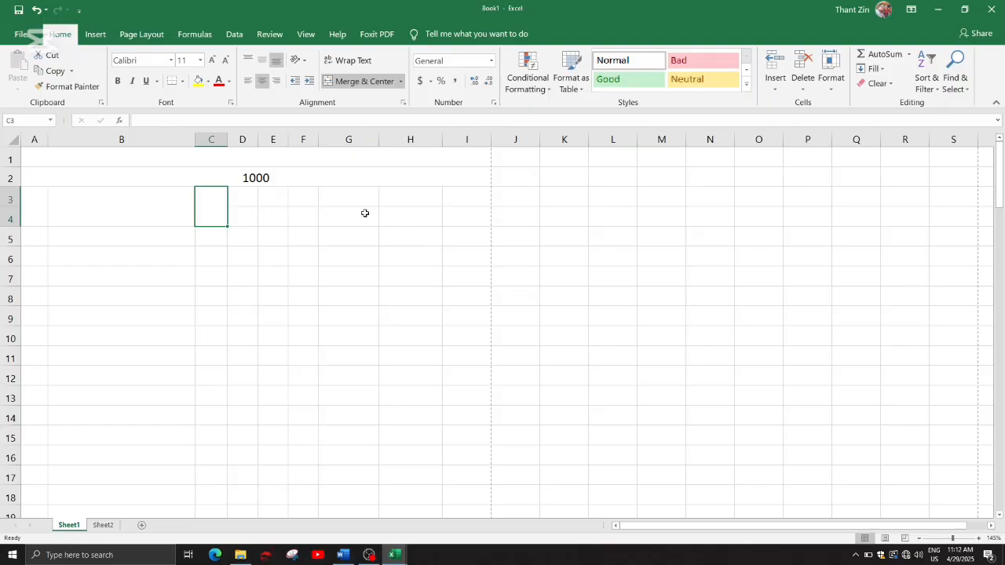
# Merge and center cells G3:G4 in Book1 after checking the header layout in the Pump House workbook.
pyautogui.moveTo(350, 197); pyautogui.dragTo(354, 213)
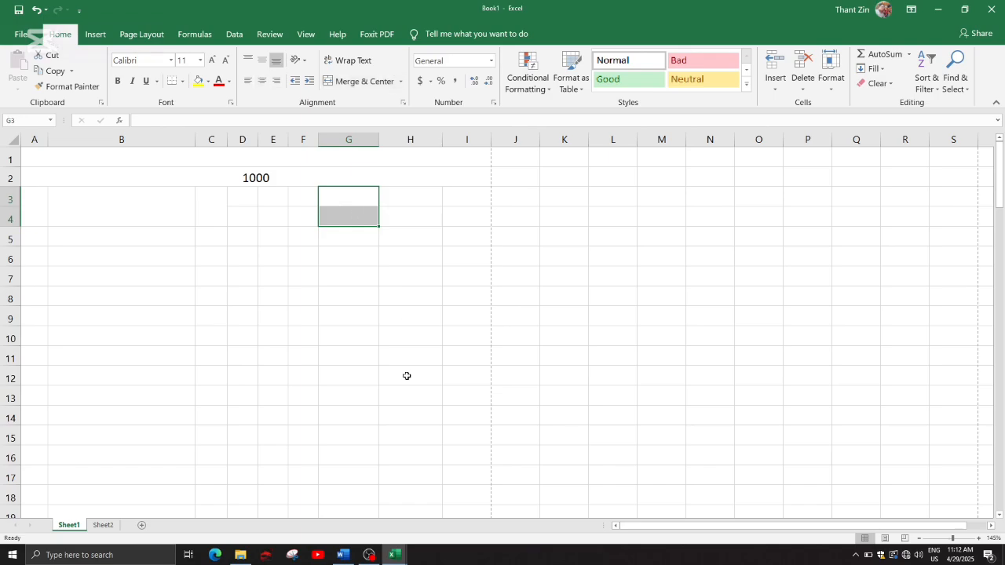
pyautogui.click(395, 555)
pyautogui.click(377, 512)
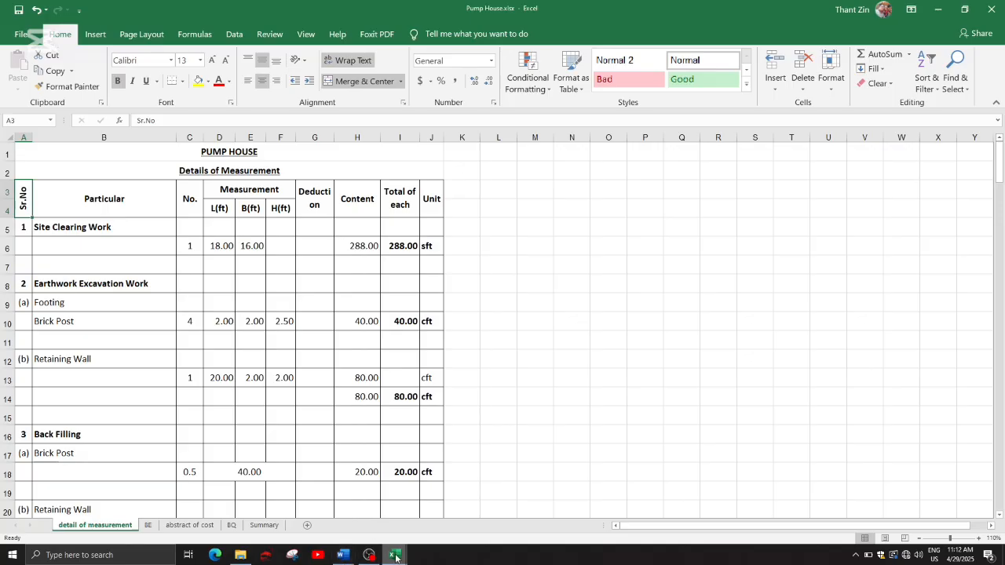
pyautogui.moveTo(395, 552)
pyautogui.click(413, 520)
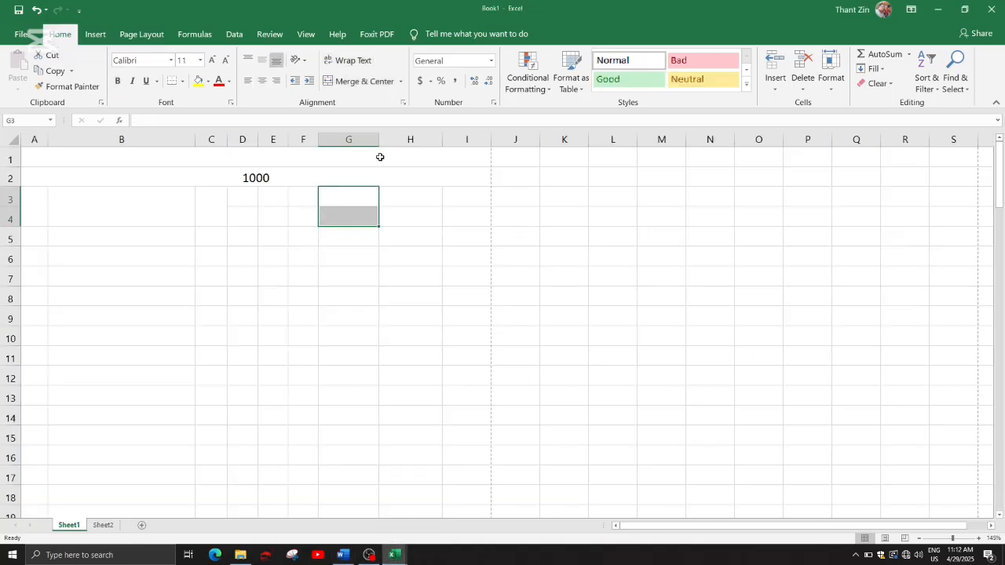
pyautogui.click(367, 82)
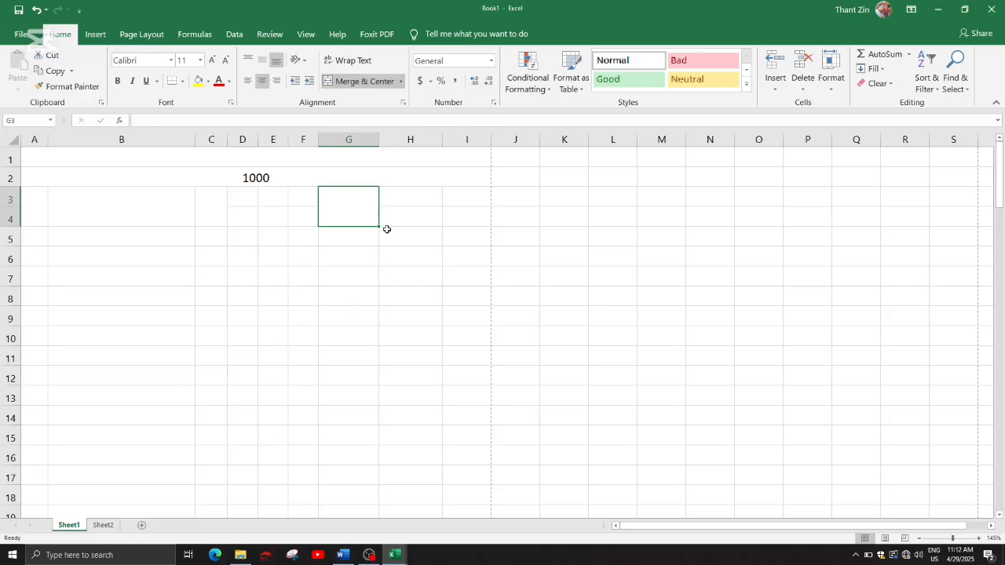
# Fill the merged G3:G4 header cell across columns H and I so each gets its own merged cell.
pyautogui.click(415, 140)
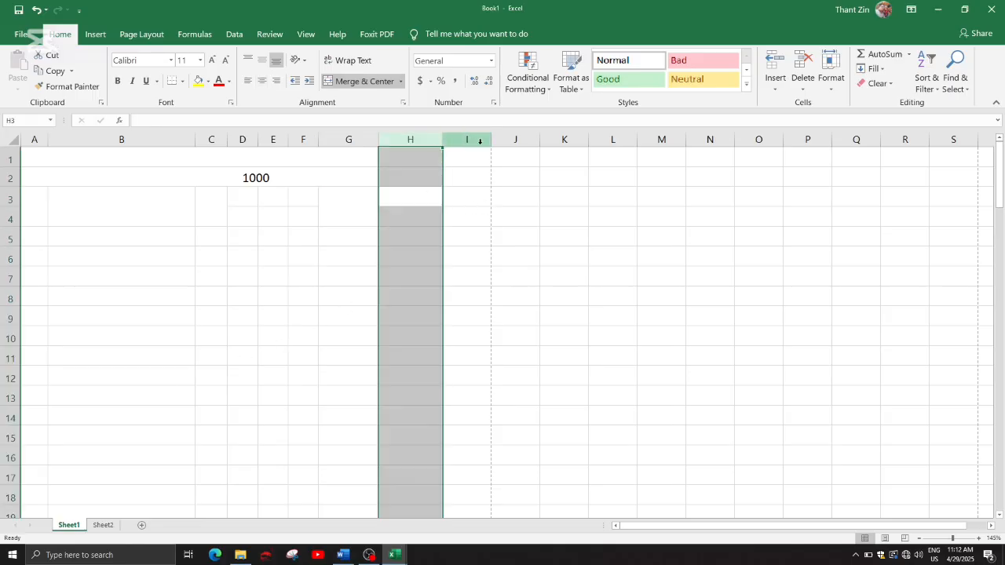
pyautogui.click(480, 141)
pyautogui.moveTo(413, 195); pyautogui.dragTo(415, 220)
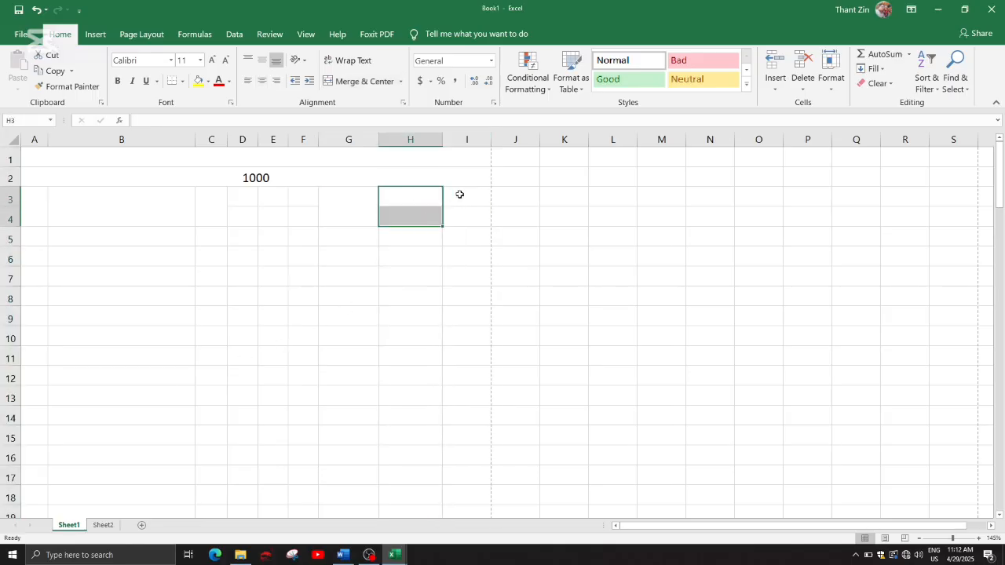
pyautogui.moveTo(459, 194); pyautogui.dragTo(450, 213)
pyautogui.click(357, 202)
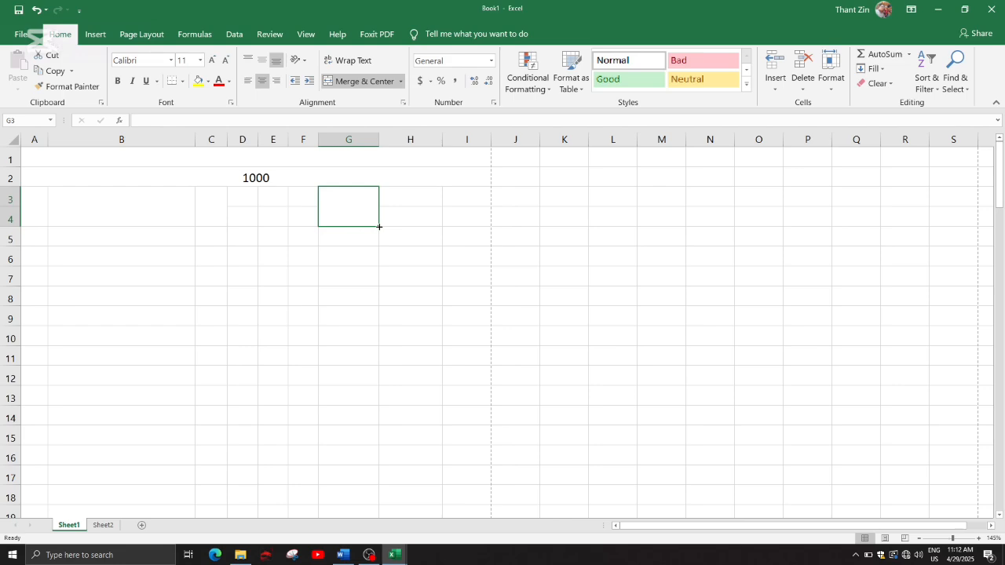
pyautogui.moveTo(379, 227); pyautogui.dragTo(478, 214)
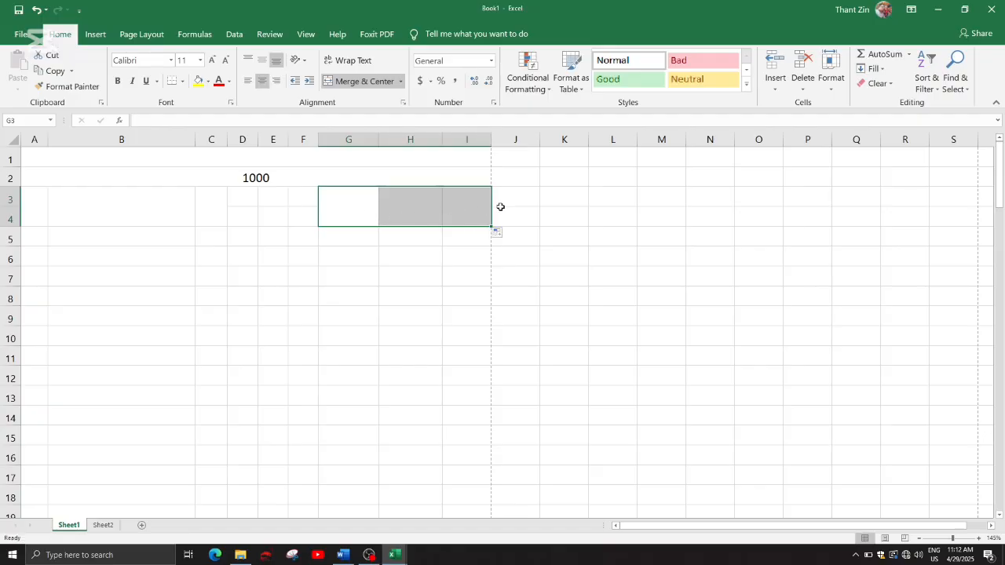
# Try to fill the merged G3:G4 header cell across to column O.
pyautogui.click(338, 213)
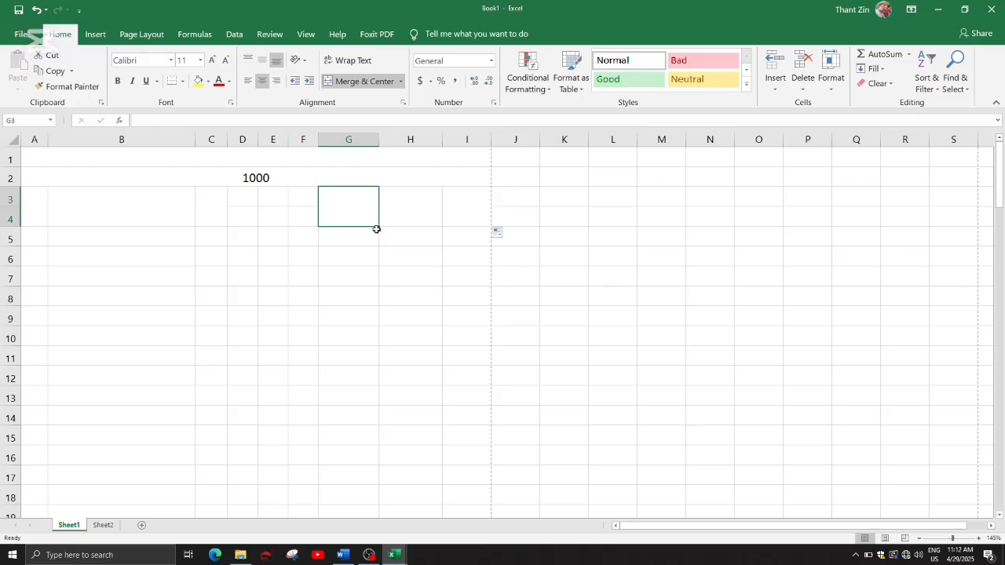
pyautogui.moveTo(379, 225); pyautogui.dragTo(782, 222)
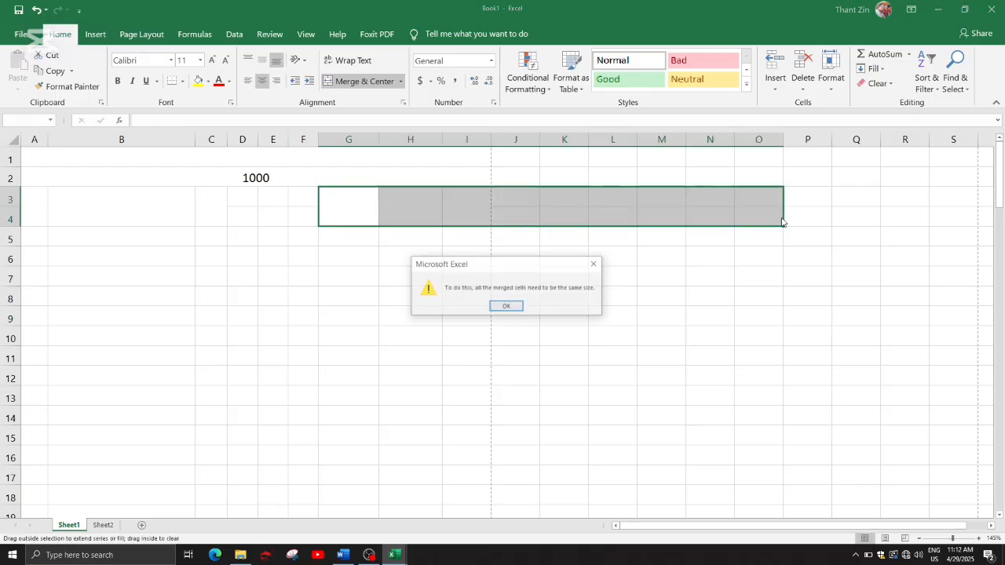
pyautogui.click(512, 307)
pyautogui.moveTo(463, 208); pyautogui.dragTo(564, 214)
pyautogui.click(447, 212)
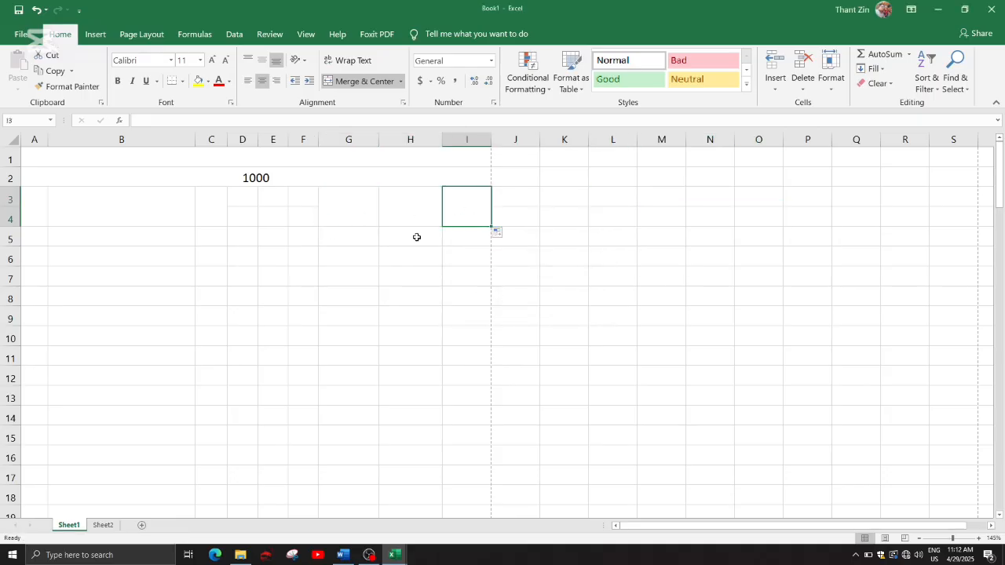
# Try to fill the merged G3:G4 header cell across only to column J.
pyautogui.moveTo(369, 217); pyautogui.dragTo(475, 227)
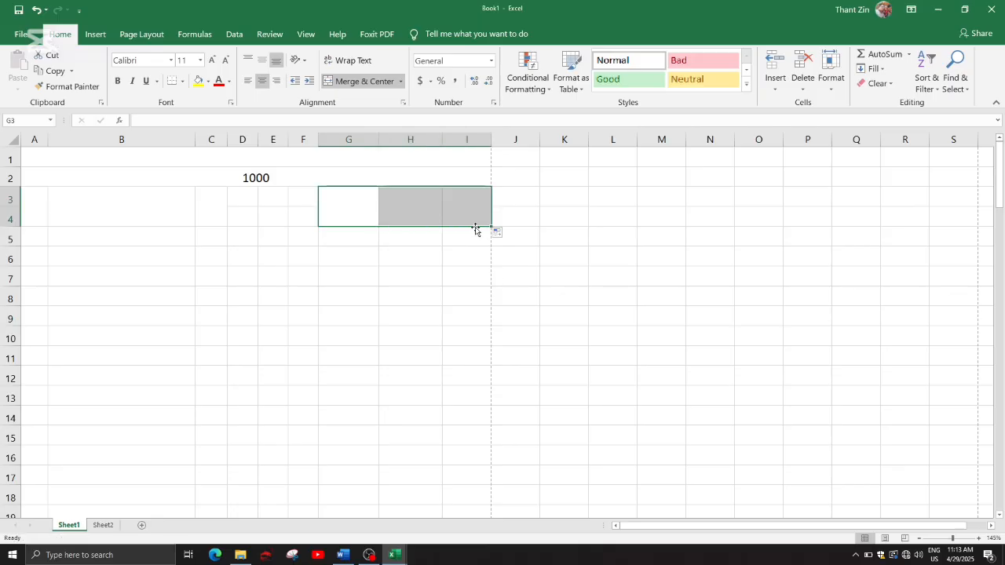
pyautogui.click(350, 214)
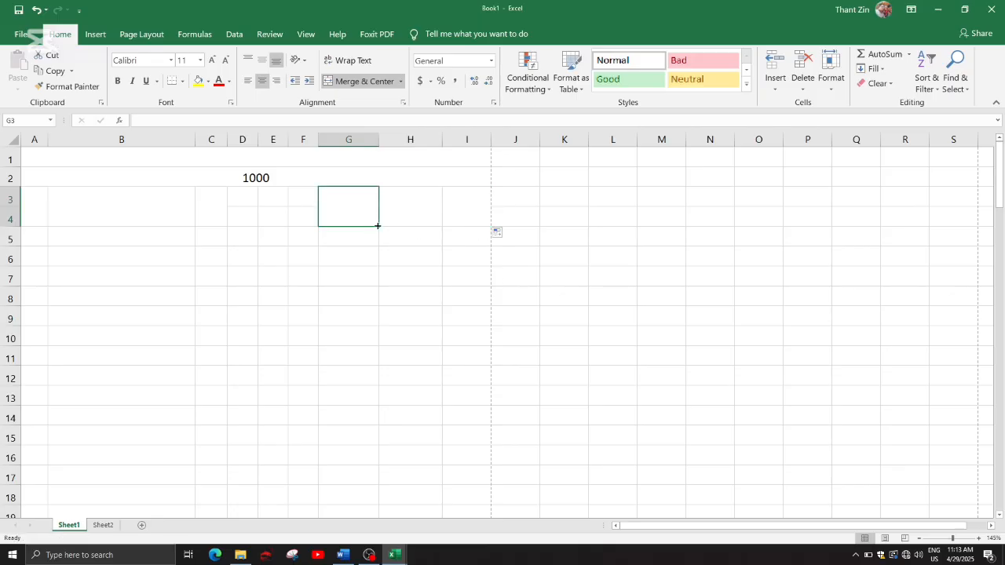
pyautogui.moveTo(377, 226); pyautogui.dragTo(525, 229)
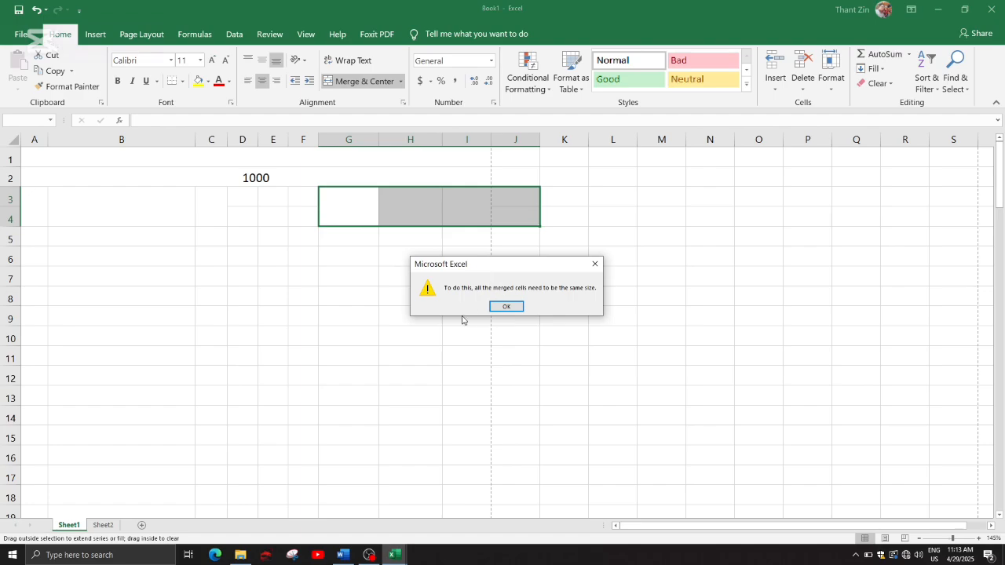
pyautogui.click(507, 307)
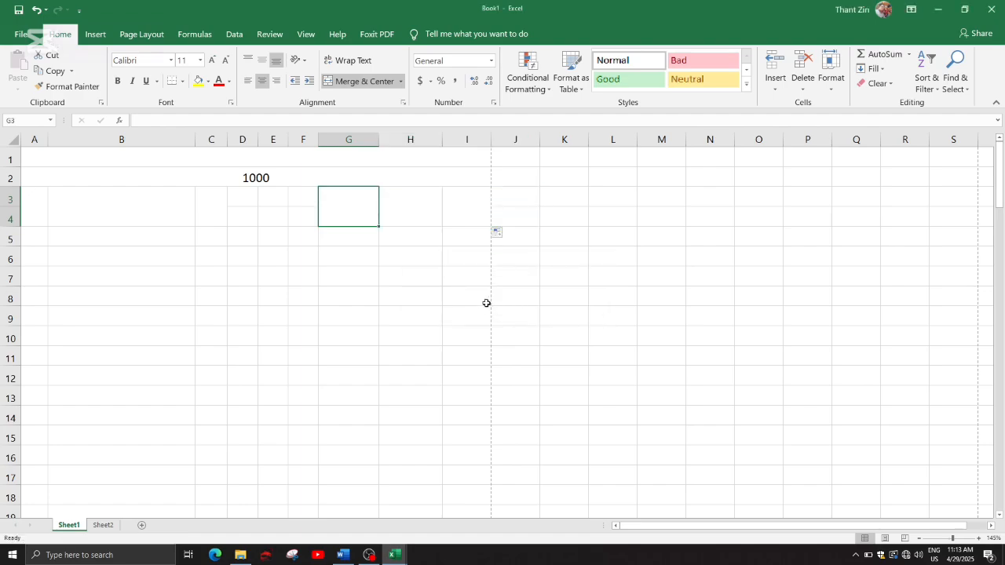
# Merge and center J3:J4 and fill the merged cell across columns K to Q.
pyautogui.moveTo(511, 195); pyautogui.dragTo(879, 228)
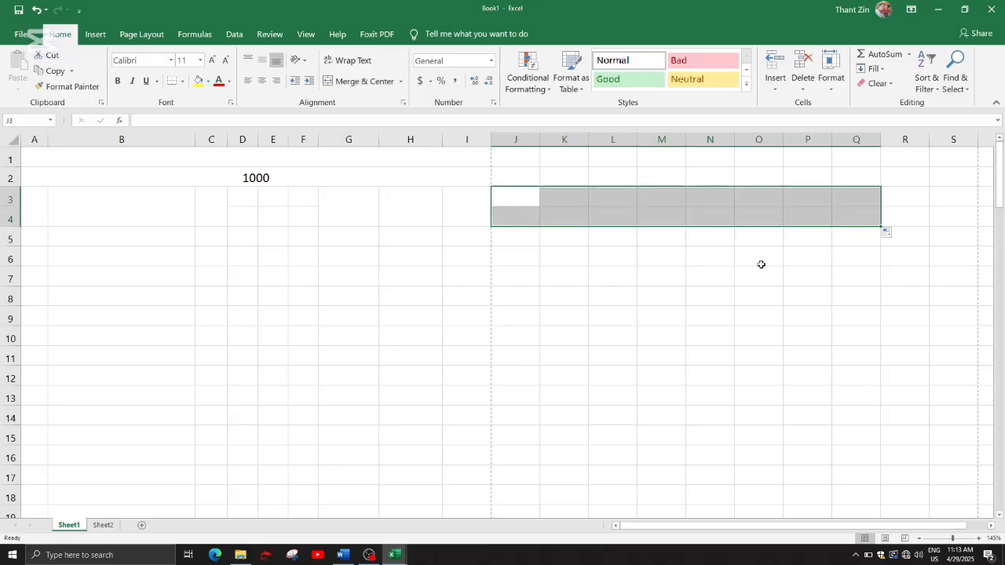
pyautogui.hotkey('ctrl', 'z')
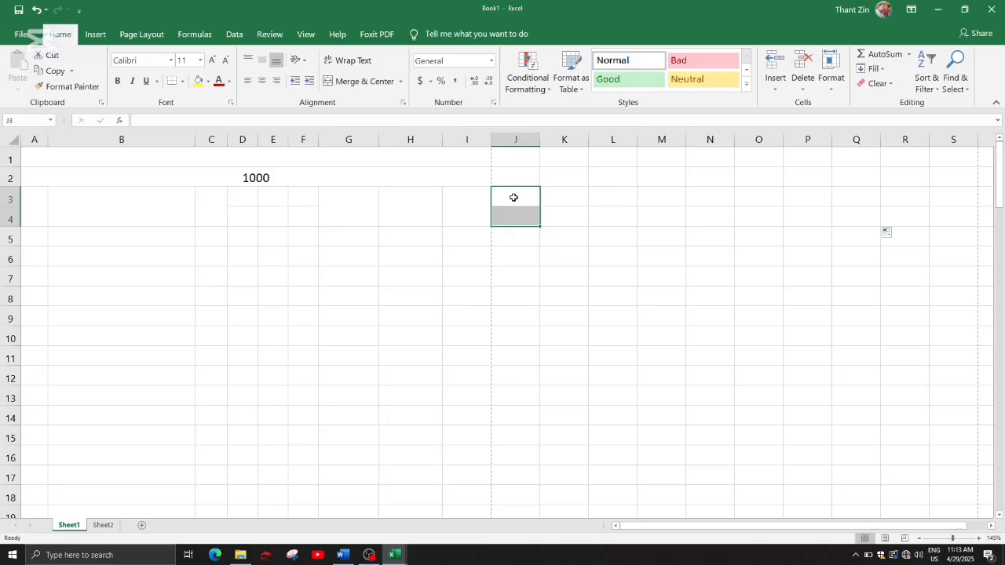
pyautogui.click(353, 88)
pyautogui.moveTo(540, 226); pyautogui.dragTo(871, 224)
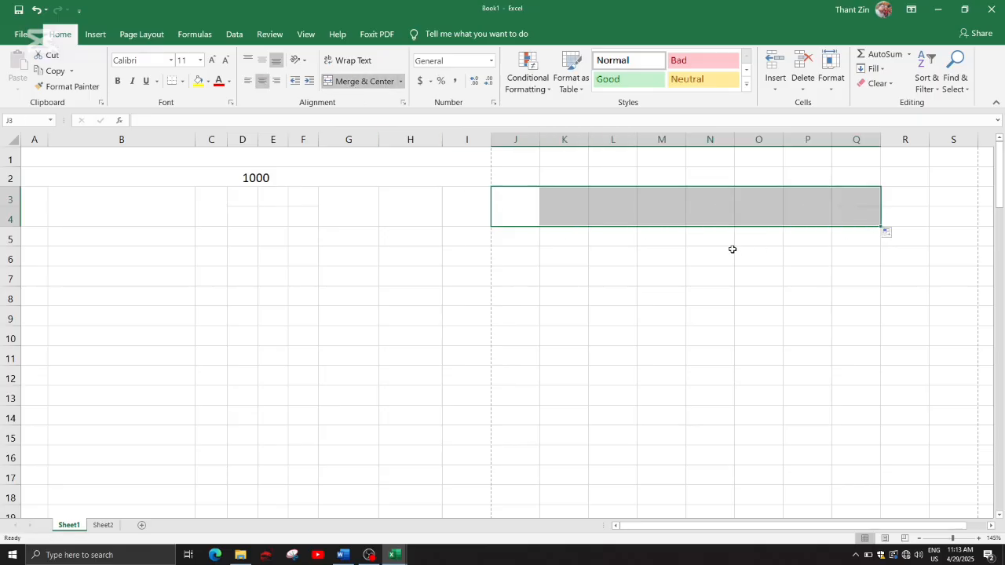
# Undo the fill across columns K to Q and the merge of J3:J4.
pyautogui.moveTo(633, 262); pyautogui.dragTo(616, 271)
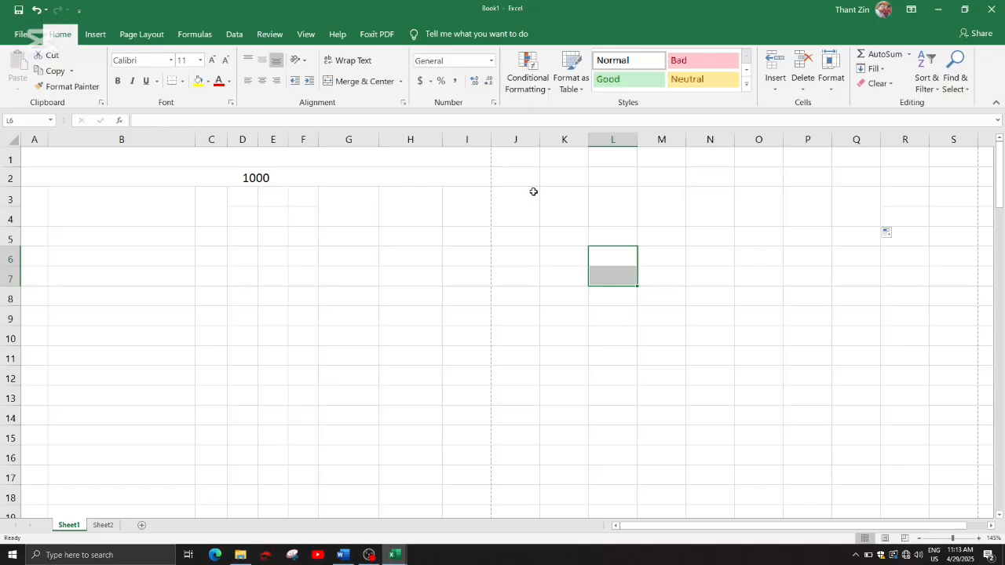
pyautogui.click(533, 192)
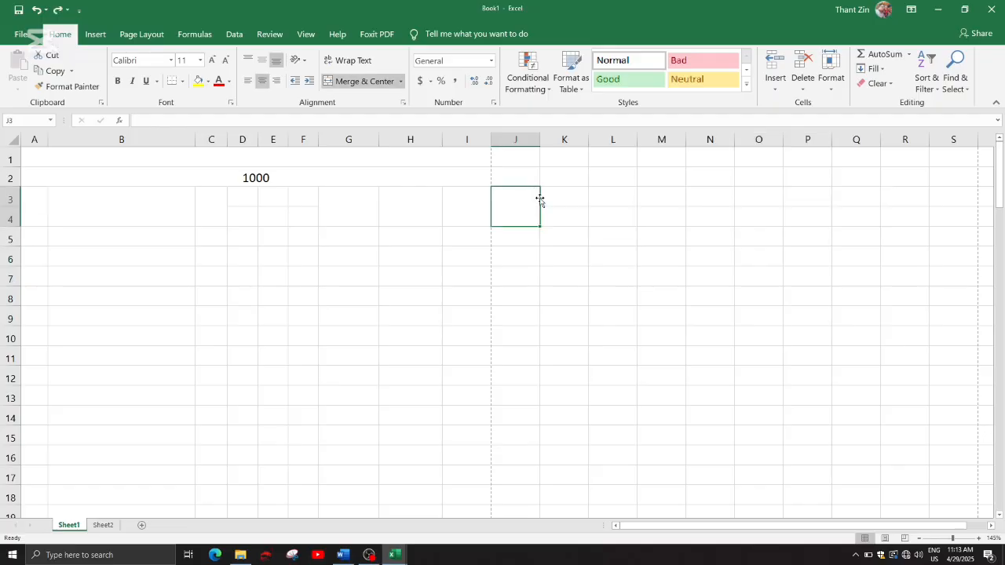
pyautogui.moveTo(546, 225); pyautogui.dragTo(545, 232)
pyautogui.click(513, 213)
pyautogui.click(510, 265)
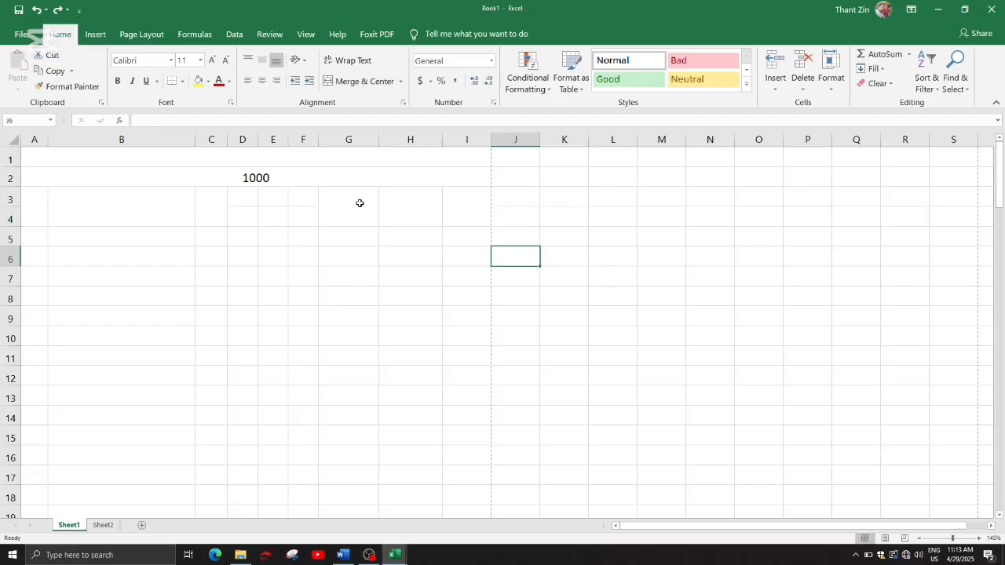
pyautogui.click(359, 203)
pyautogui.click(162, 211)
pyautogui.moveTo(21, 206); pyautogui.dragTo(21, 211)
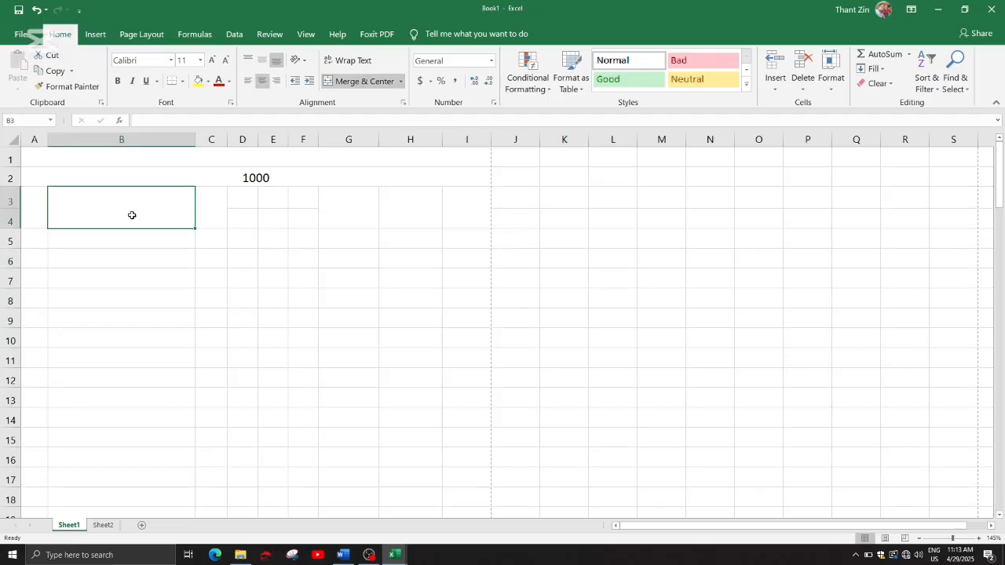
pyautogui.hotkey('ctrl', 'z')
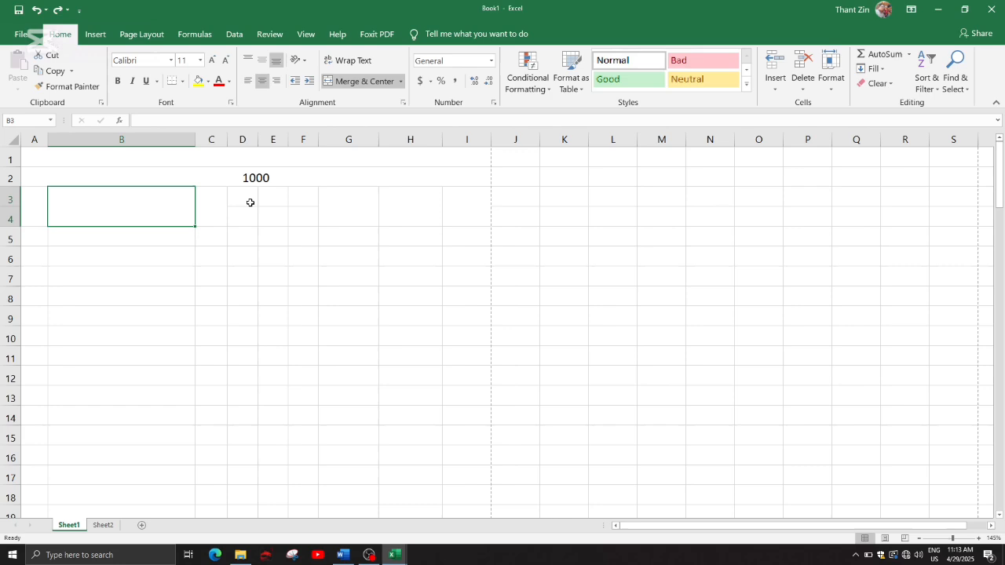
# Enter the column headers Sr.No, Particular and Nos in the merged cells A3, B3 and C3.
pyautogui.click(37, 204)
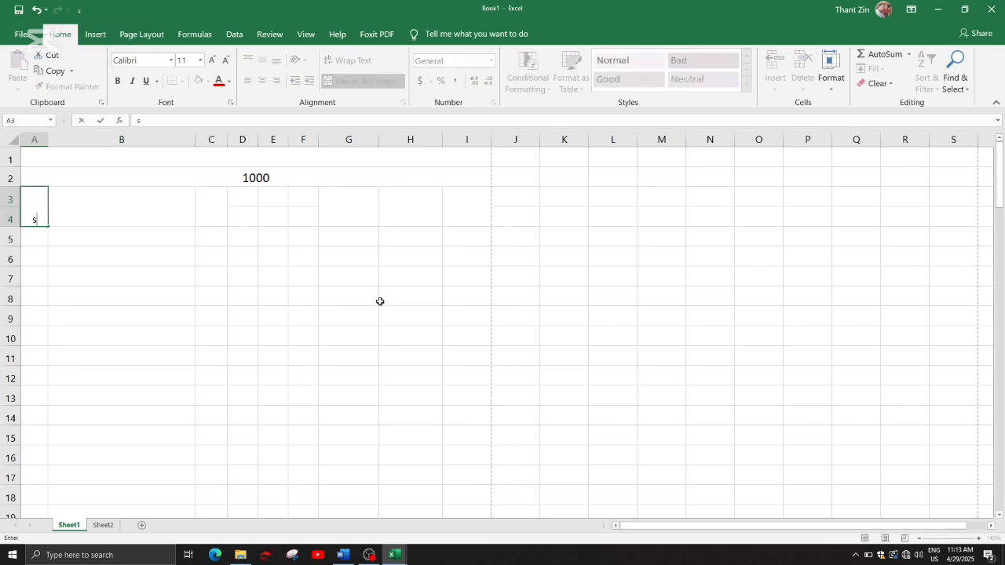
pyautogui.write('R')
pyautogui.press('BackSpace')
pyautogui.write('R')
pyautogui.write('No')
pyautogui.press('Tab')
pyautogui.write('Pa')
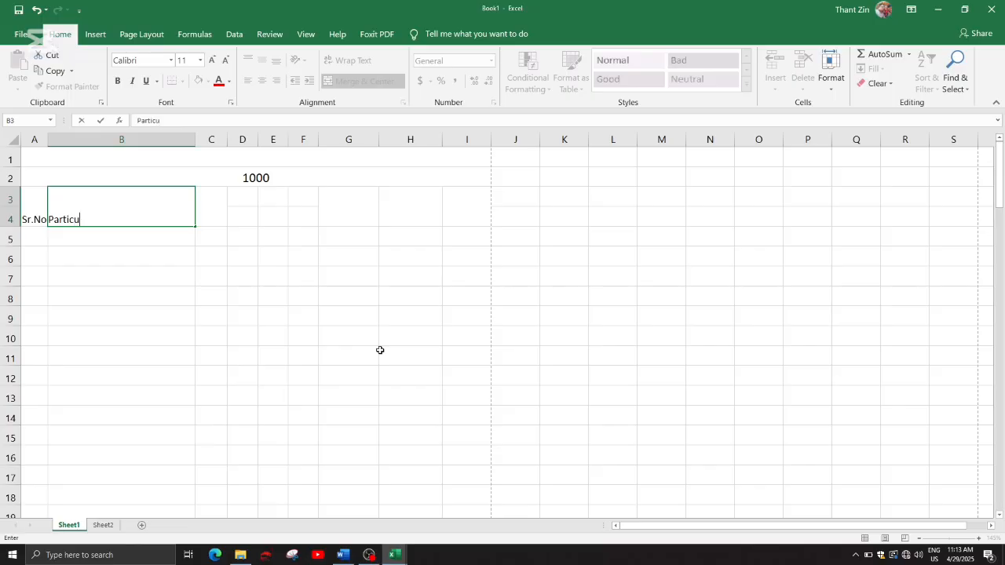
pyautogui.write('rticular')
pyautogui.press('Tab')
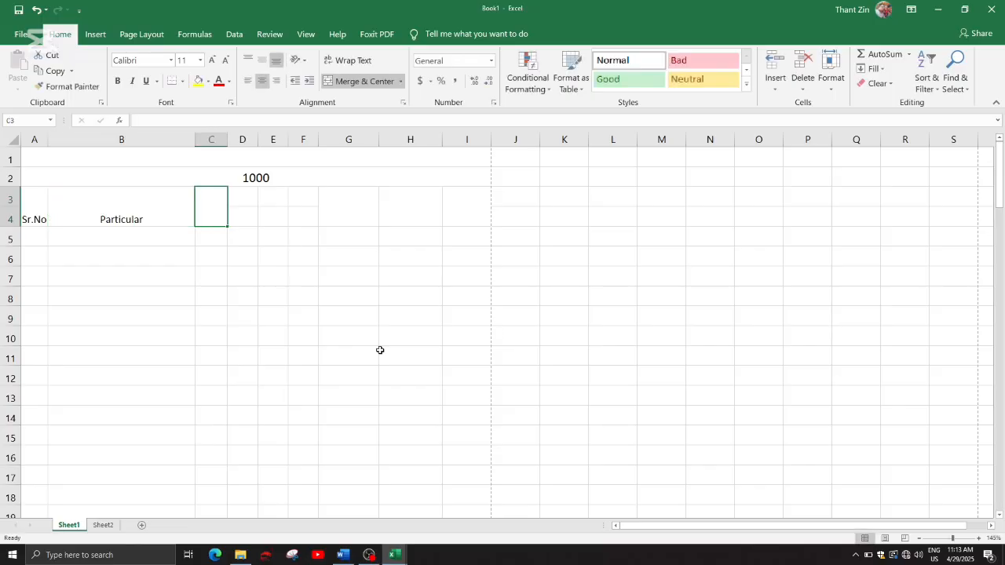
pyautogui.write('Nos')
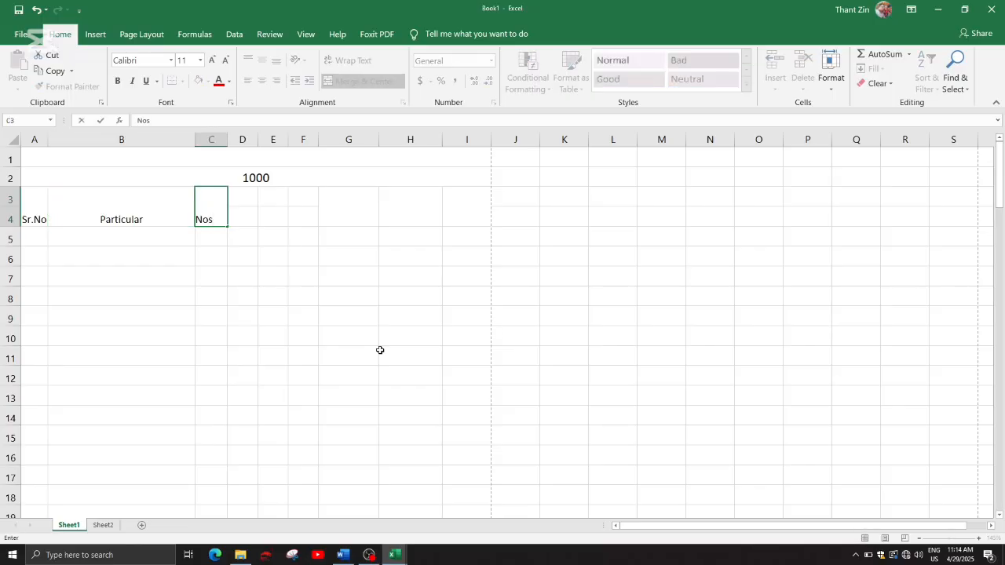
pyautogui.press('Tab')
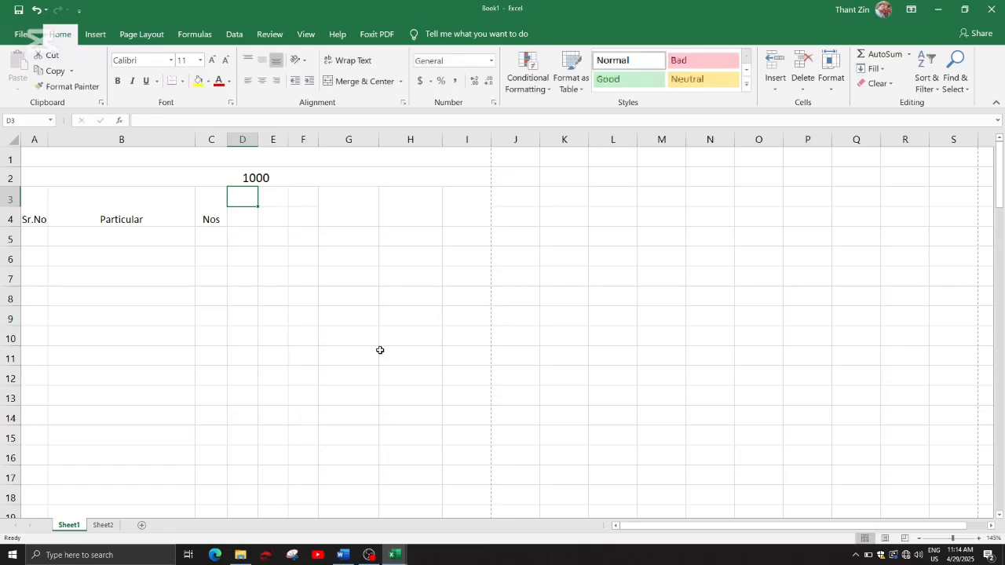
# Merge and center D3:F3 in Book1 after checking the measurement header layout in the Pump House workbook.
pyautogui.click(345, 336)
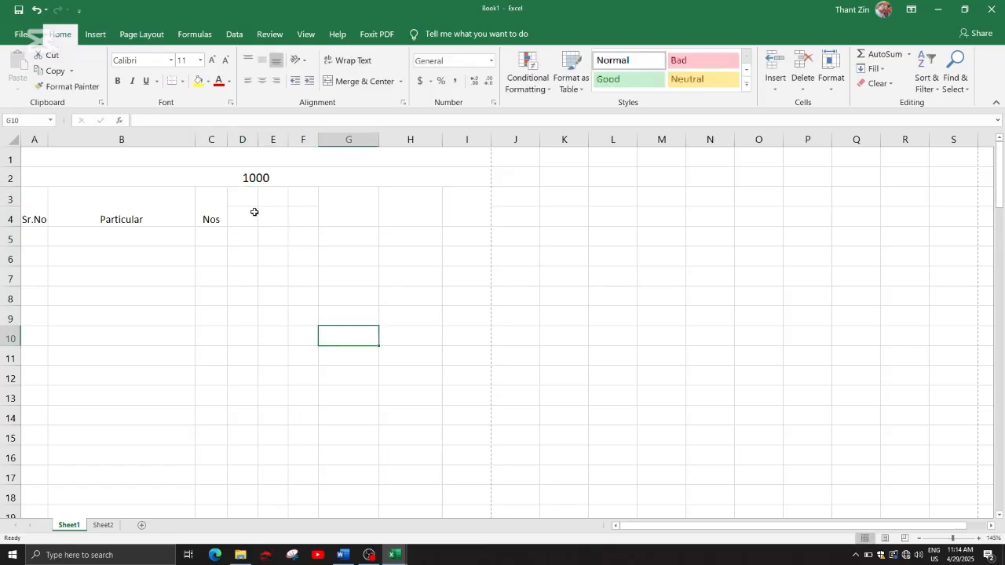
pyautogui.click(395, 555)
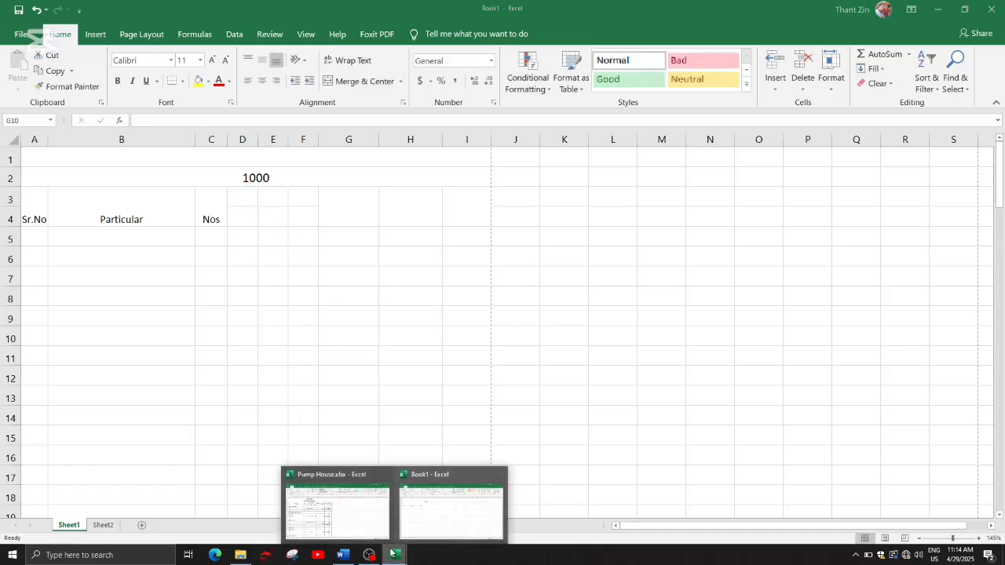
pyautogui.click(348, 512)
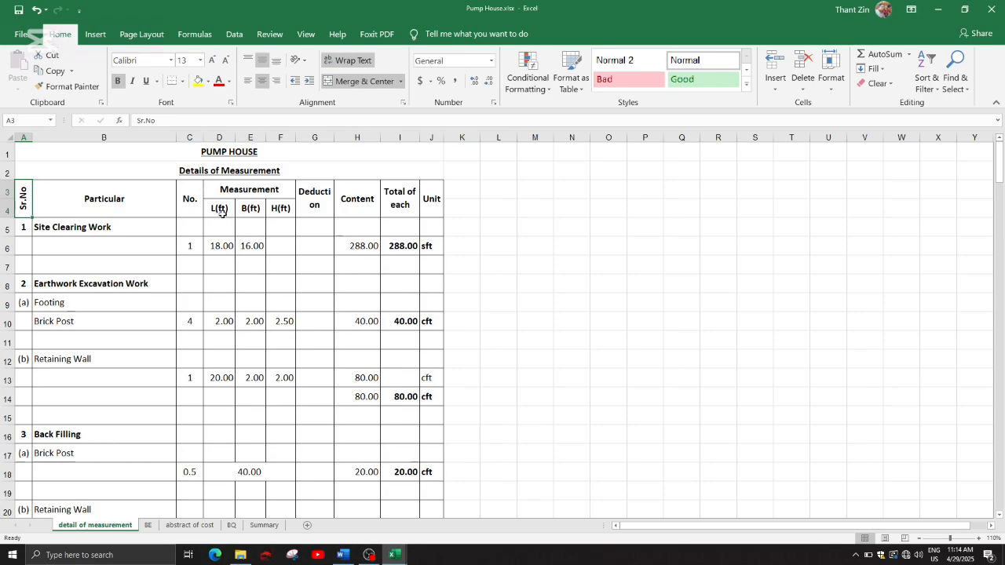
pyautogui.click(400, 556)
pyautogui.click(423, 510)
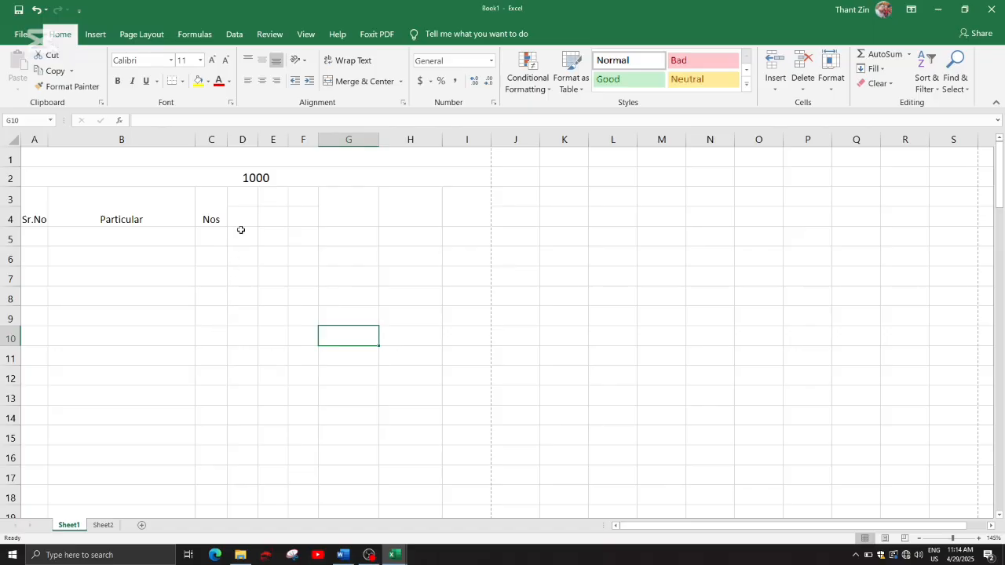
pyautogui.moveTo(248, 202); pyautogui.dragTo(301, 197)
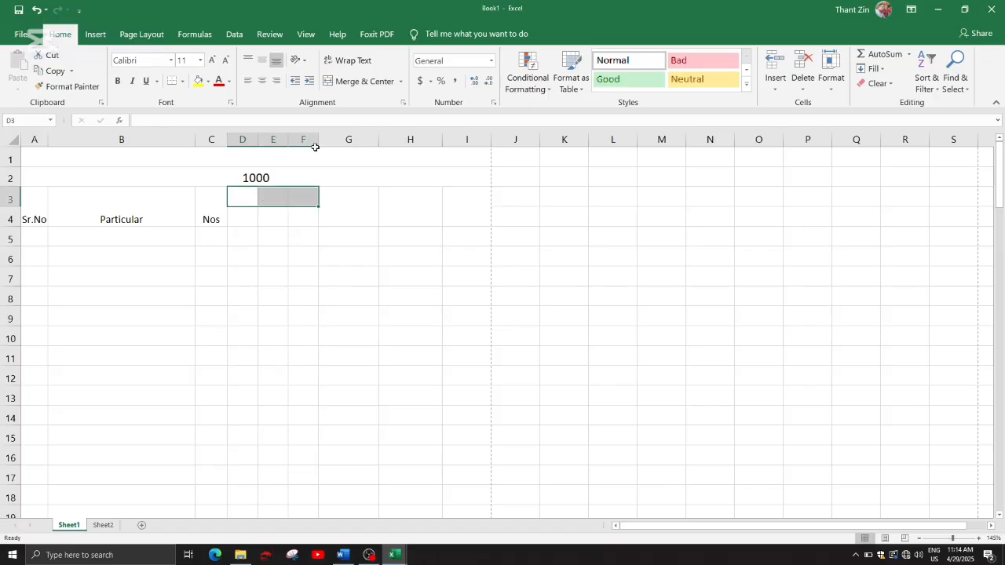
pyautogui.click(361, 87)
pyautogui.moveTo(317, 309); pyautogui.dragTo(320, 307)
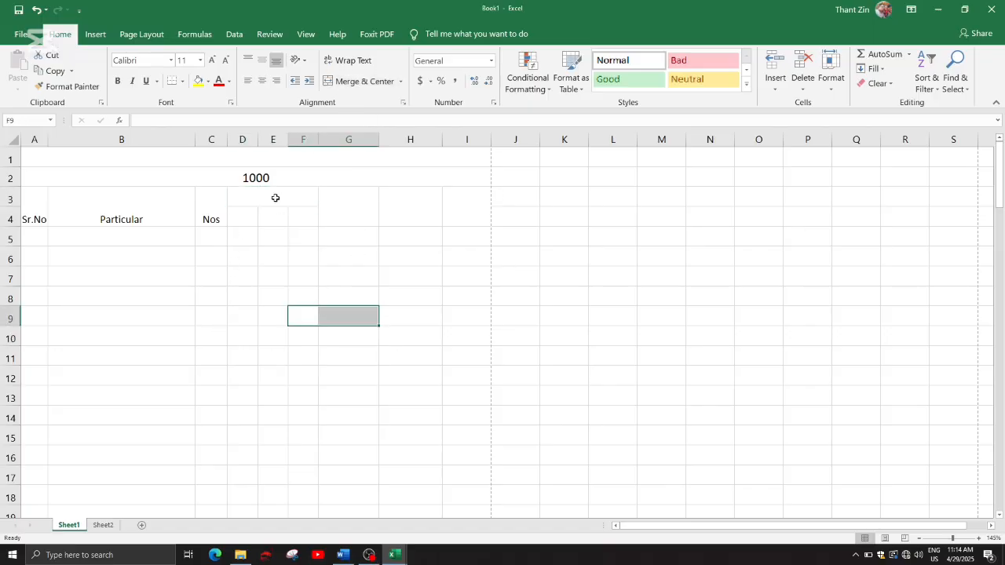
# Enter the group header Measurement in the merged cell D3:F3 above the three sub-columns.
pyautogui.click(276, 198)
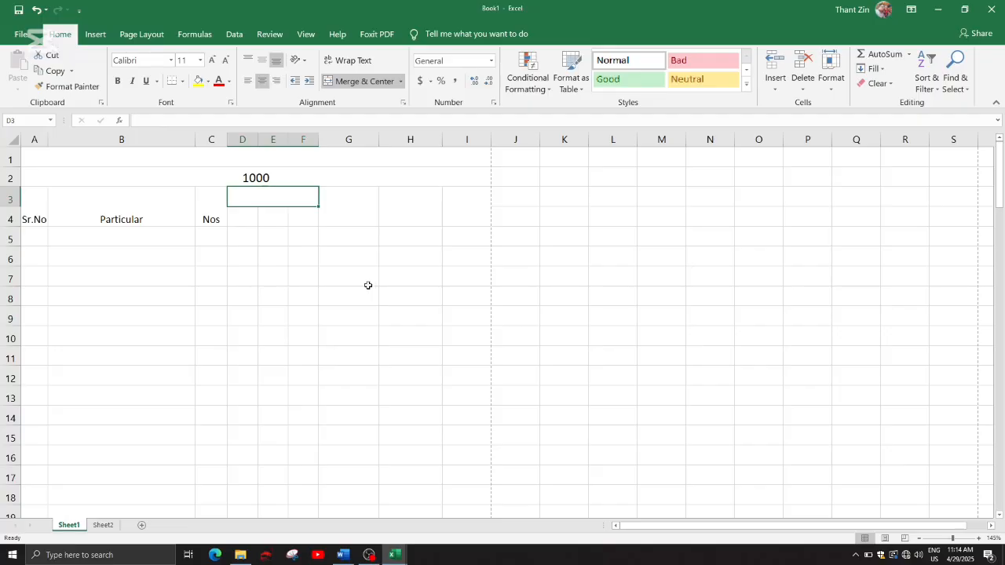
pyautogui.click(249, 213)
pyautogui.click(273, 217)
pyautogui.click(299, 223)
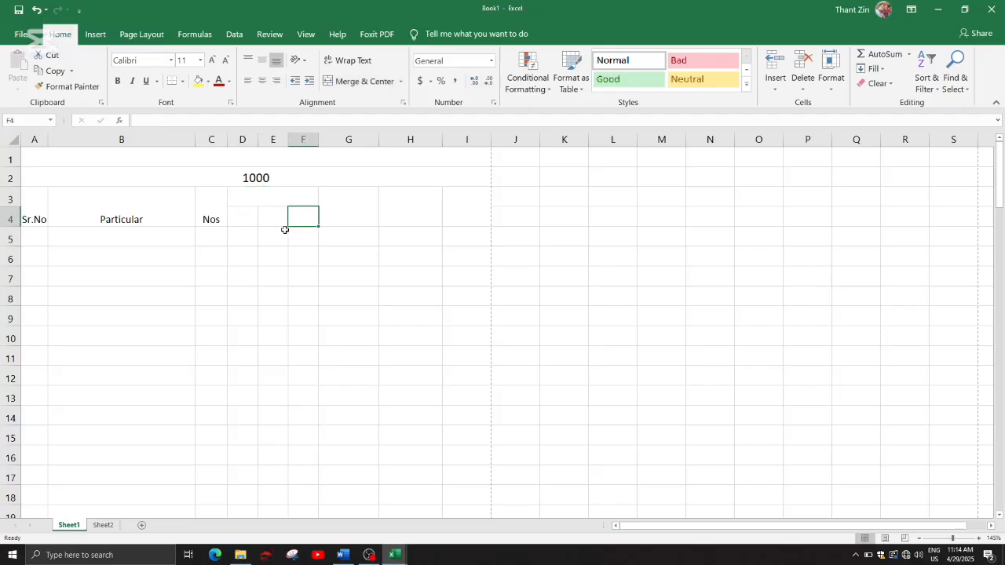
pyautogui.click(260, 203)
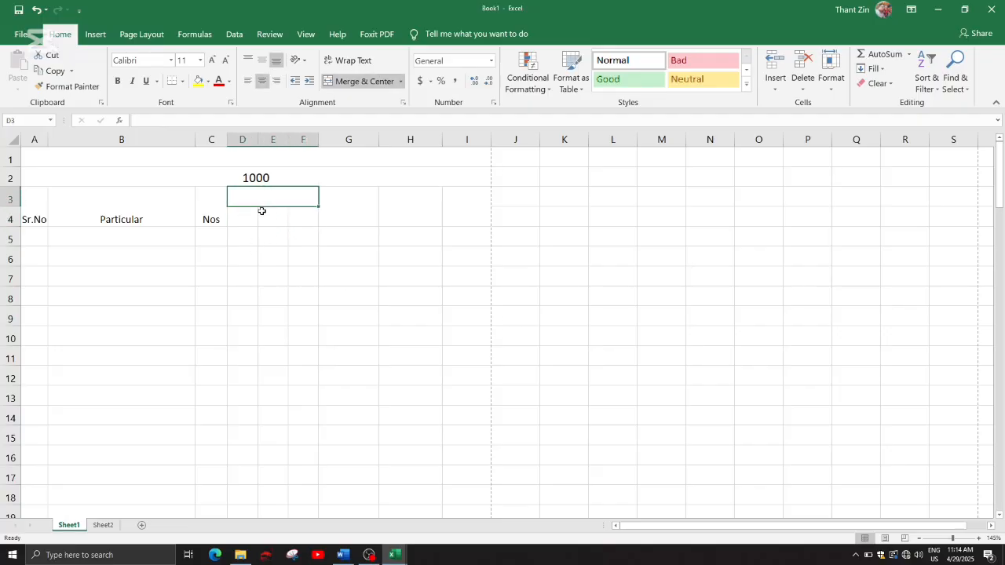
pyautogui.write('Mea')
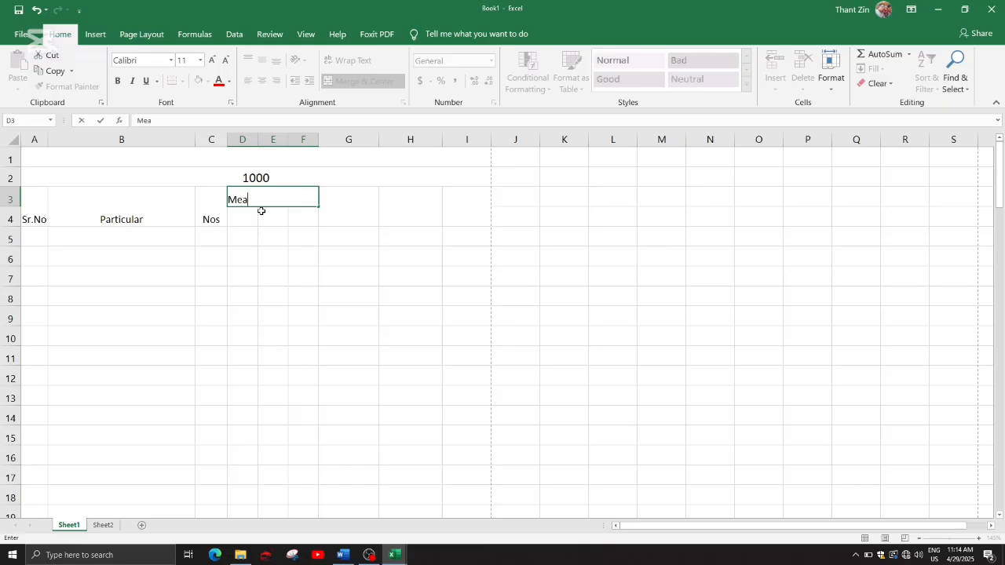
pyautogui.write('surement')
pyautogui.press('Return')
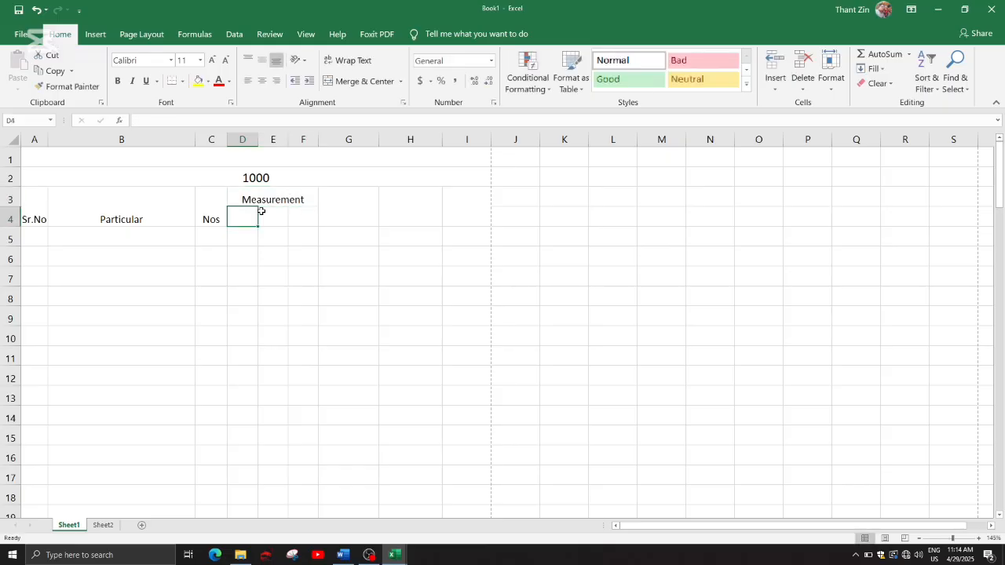
# Enter the sub-headers L(ft) in D4 and B(ft) in E4 under the Measurement header.
pyautogui.write('L(ft')
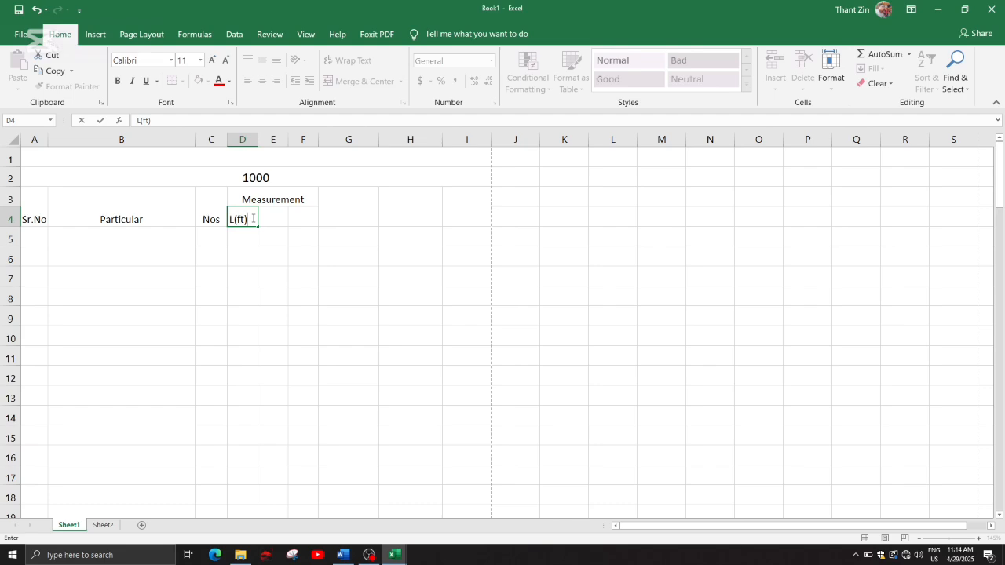
pyautogui.press('Tab')
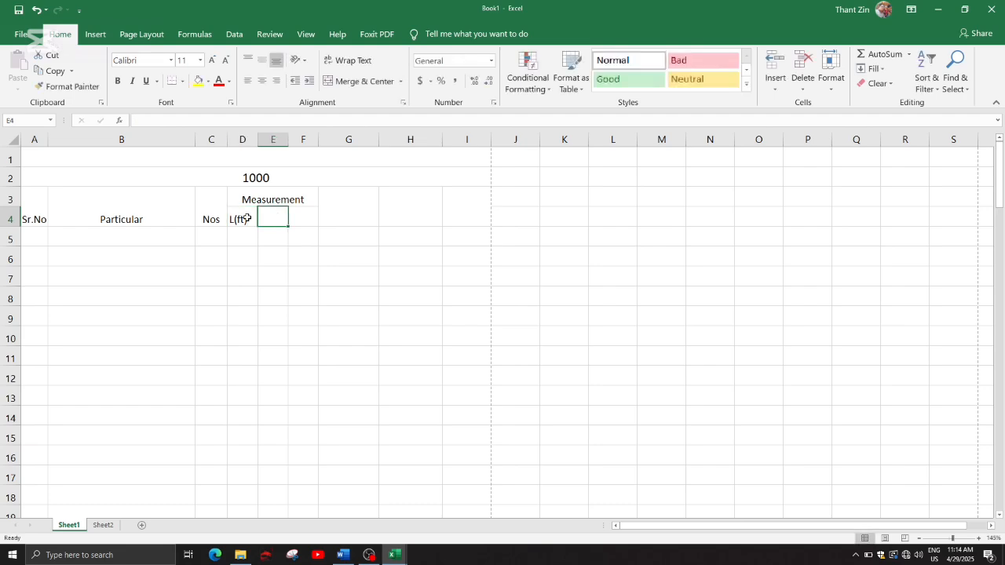
pyautogui.write('B')
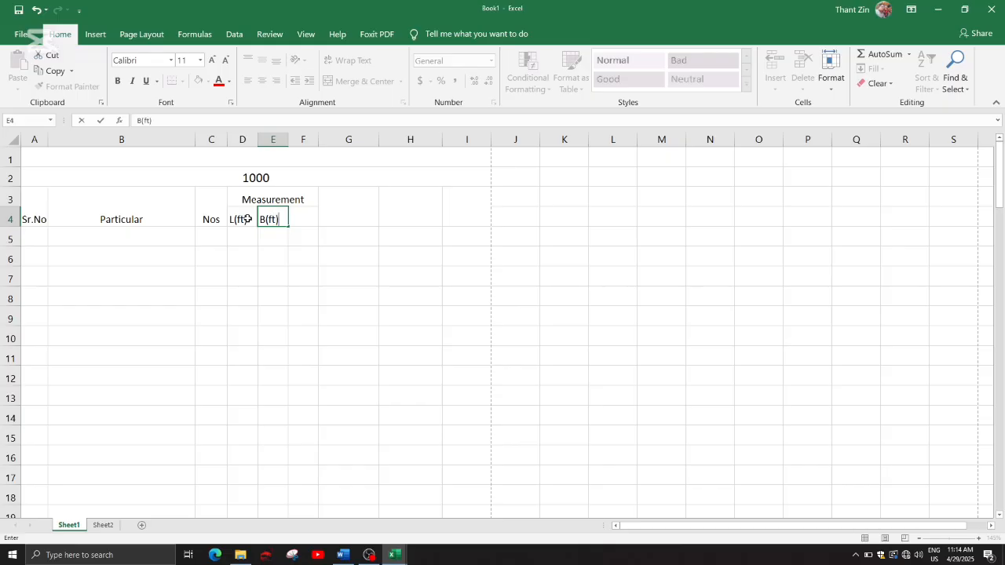
pyautogui.write('(ft)')
pyautogui.press('Tab')
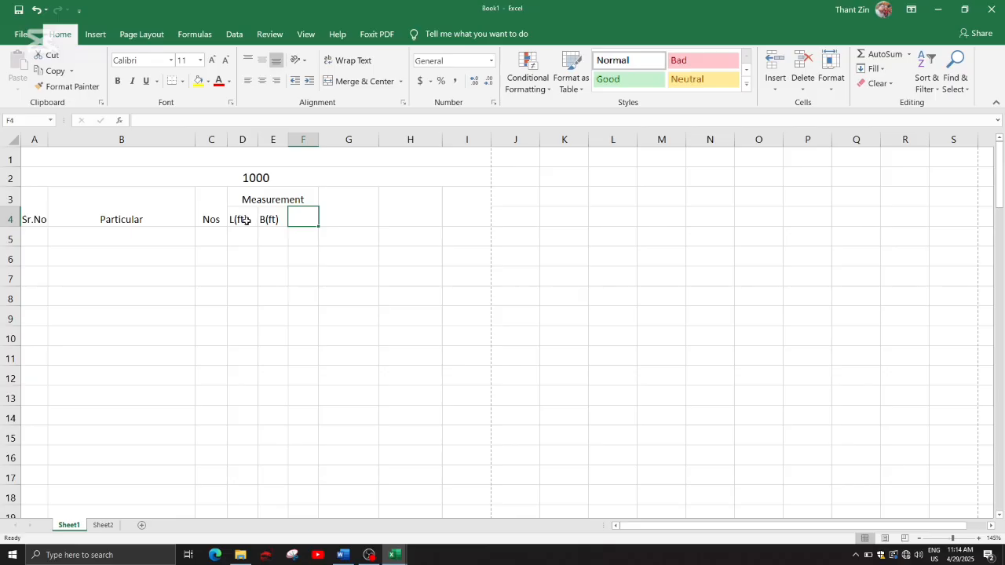
# Enter the sub-header H(ft) in F4 and the column header Content in the merged cell G3.
pyautogui.write('H(ft')
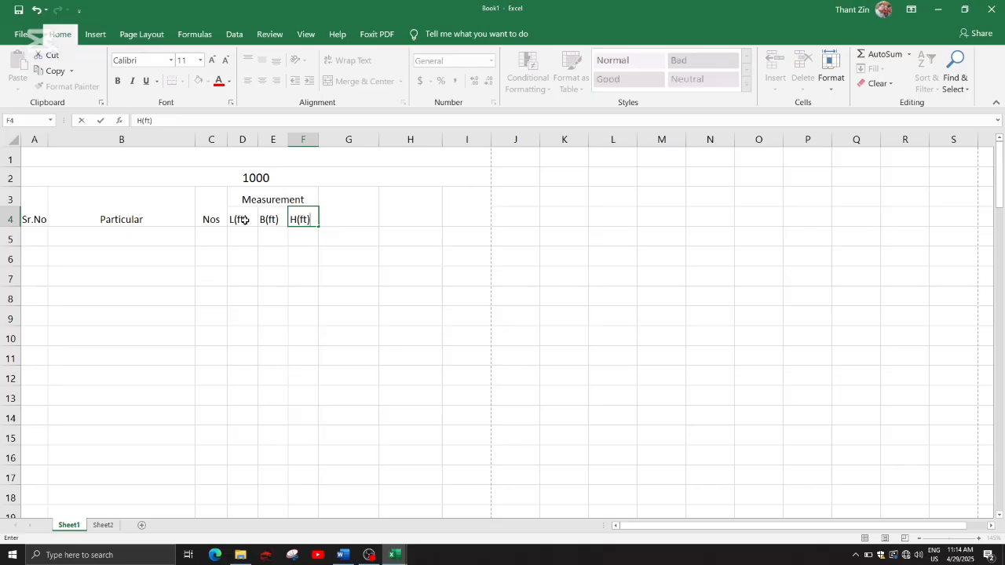
pyautogui.press('Tab')
pyautogui.write('Content')
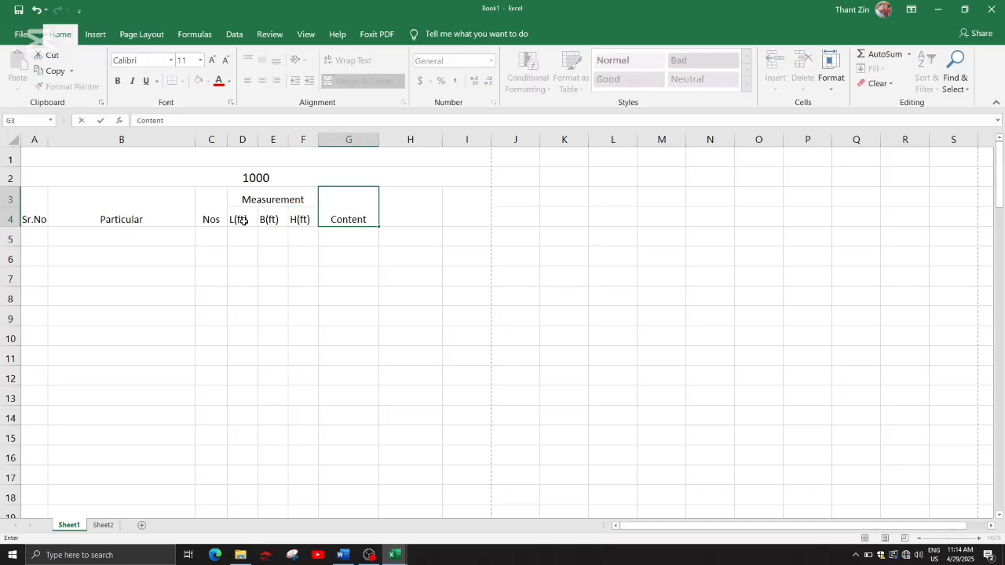
pyautogui.press('Tab')
# Enter the column headers Total of each in H3 and Units in I3 to complete the header row.
pyautogui.write('T')
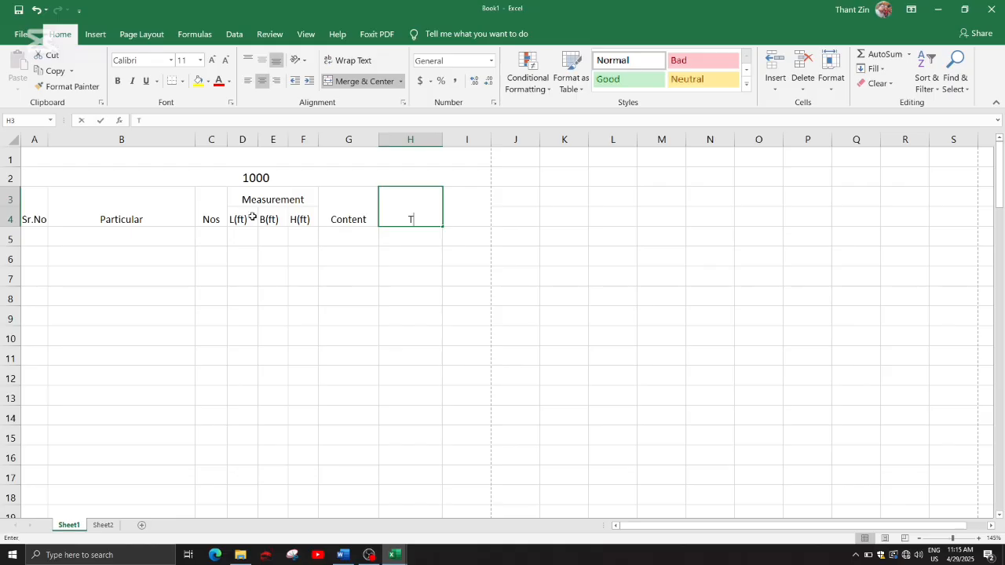
pyautogui.write('otal ')
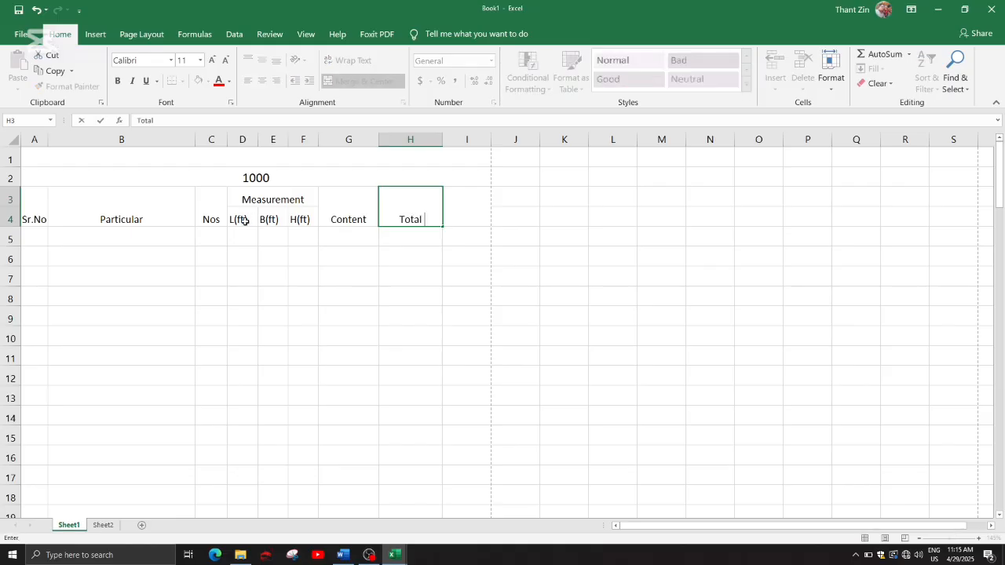
pyautogui.write('of each')
pyautogui.press('Tab')
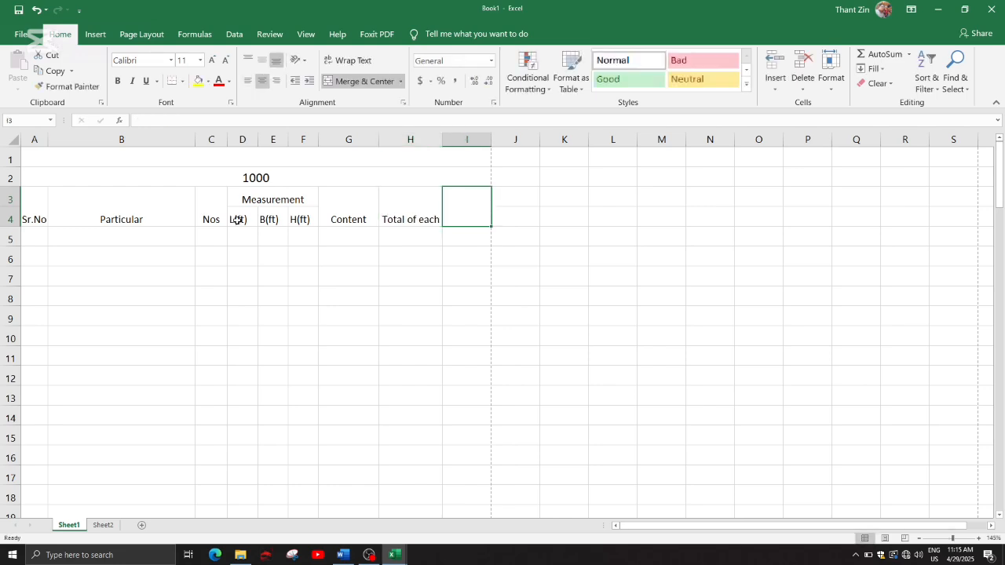
pyautogui.write('Uni')
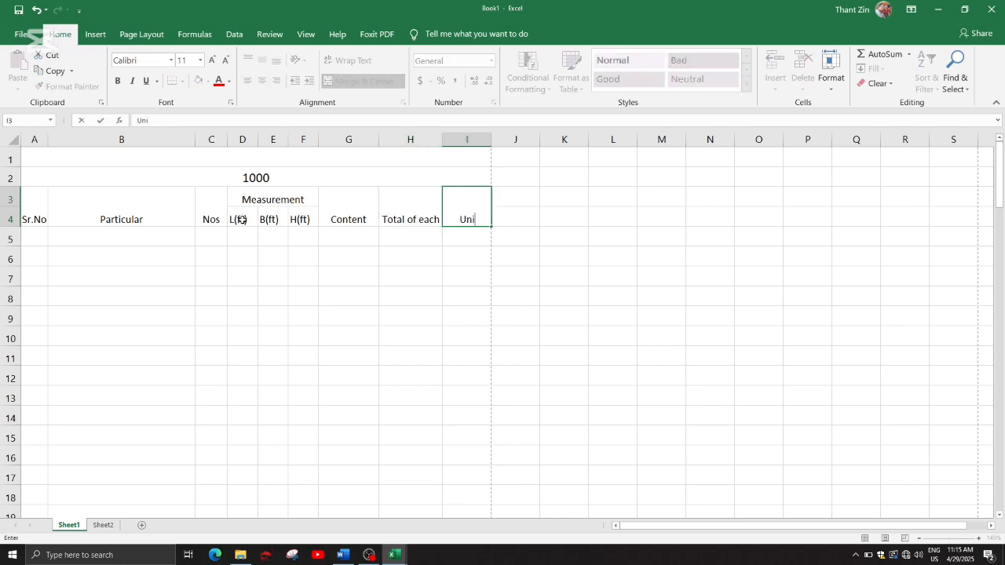
pyautogui.write('ts')
pyautogui.press('Return')
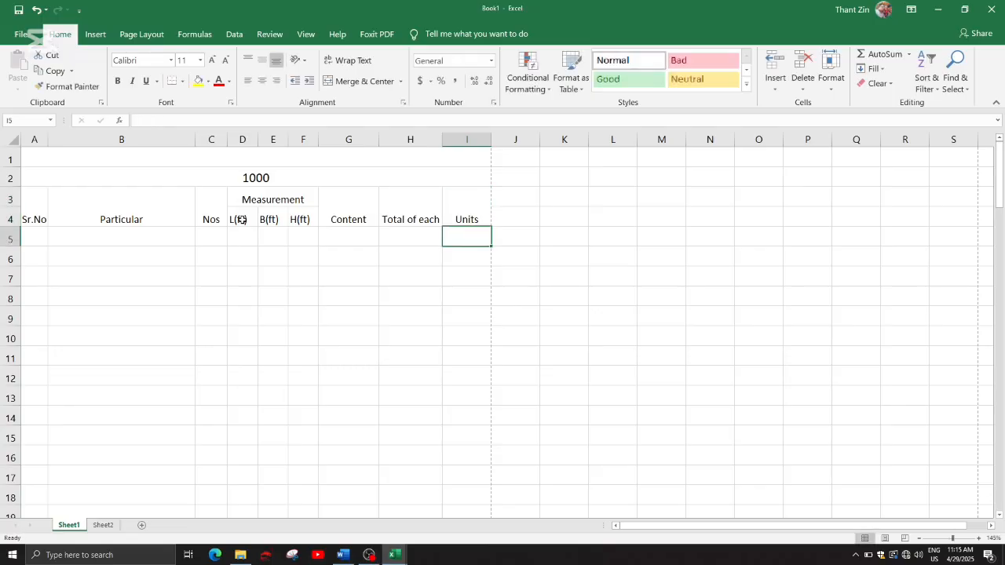
# Make the header cells A3:I4 bold and set their font size to 13.
pyautogui.click(39, 216)
pyautogui.click(138, 213)
pyautogui.click(128, 296)
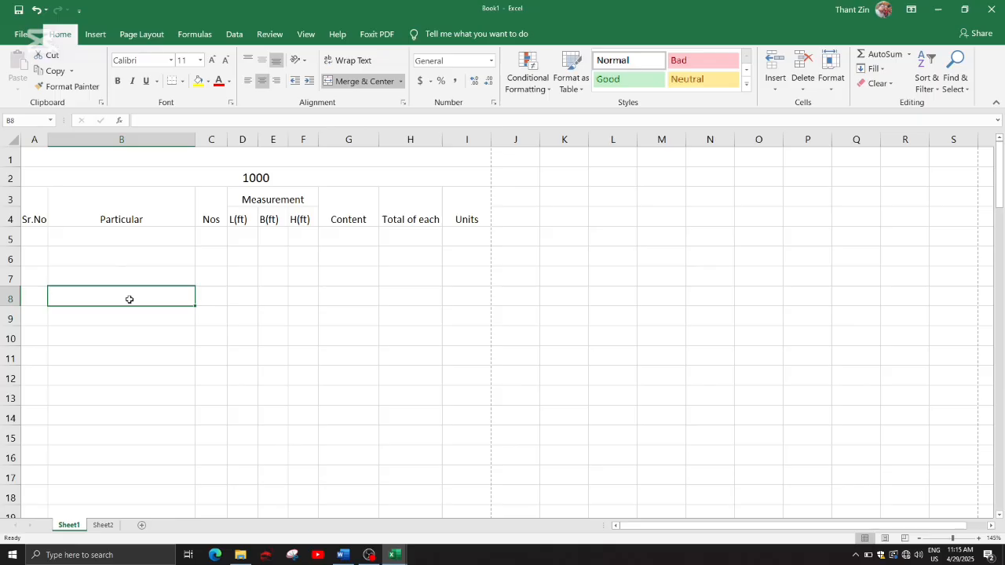
pyautogui.click(35, 213)
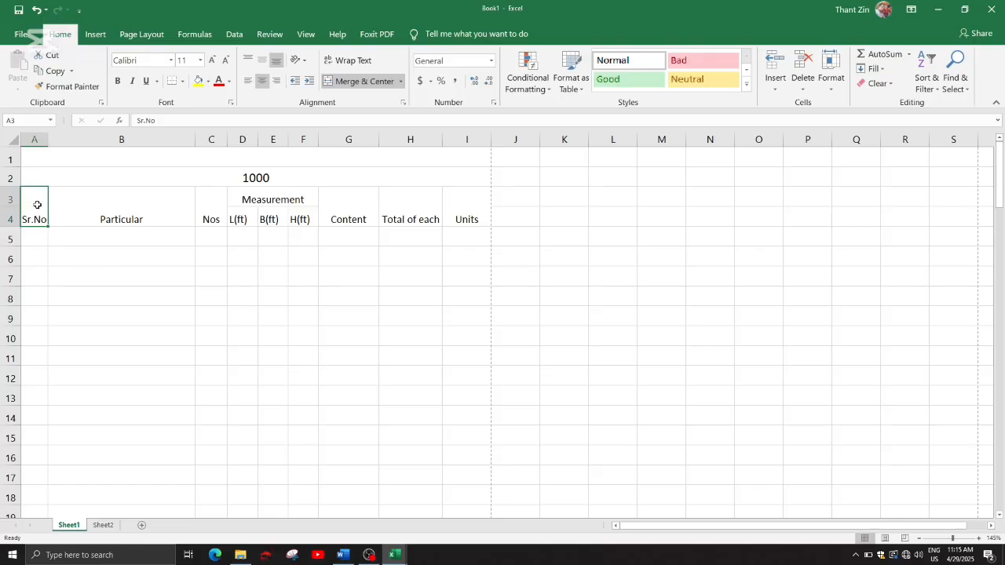
pyautogui.moveTo(37, 205); pyautogui.dragTo(453, 209)
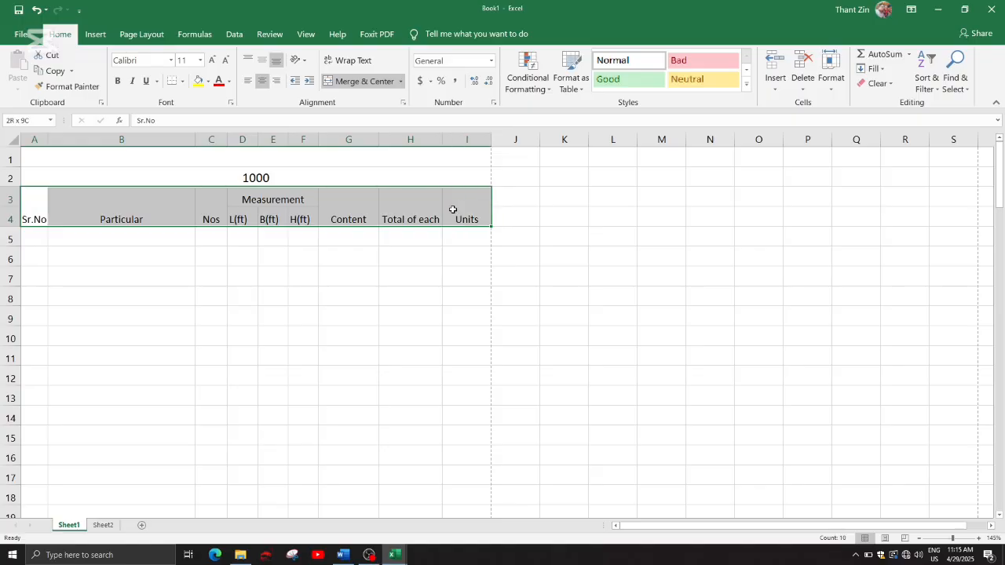
pyautogui.moveTo(455, 210); pyautogui.dragTo(453, 209)
pyautogui.click(118, 81)
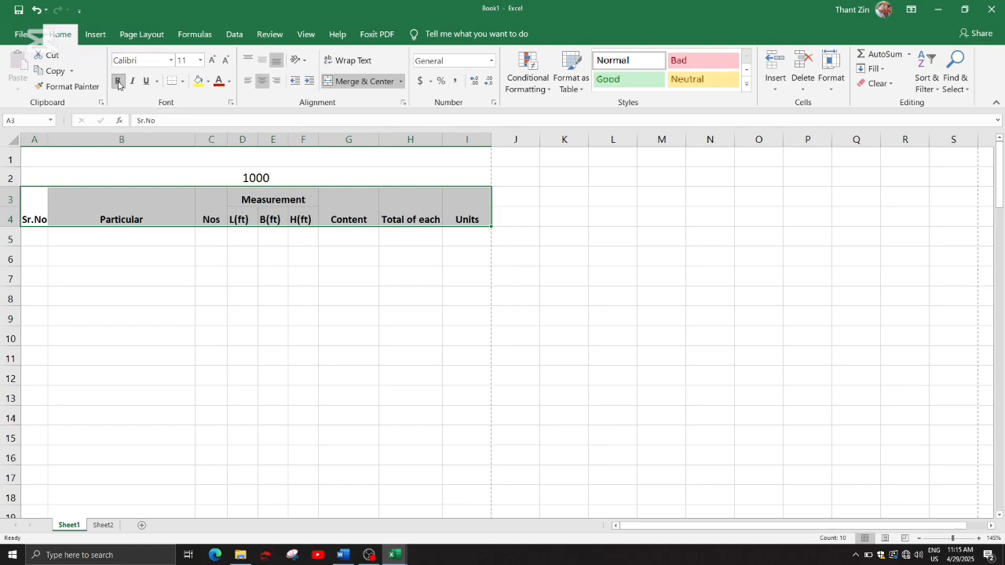
pyautogui.click(180, 60)
pyautogui.write('13')
pyautogui.press('Return')
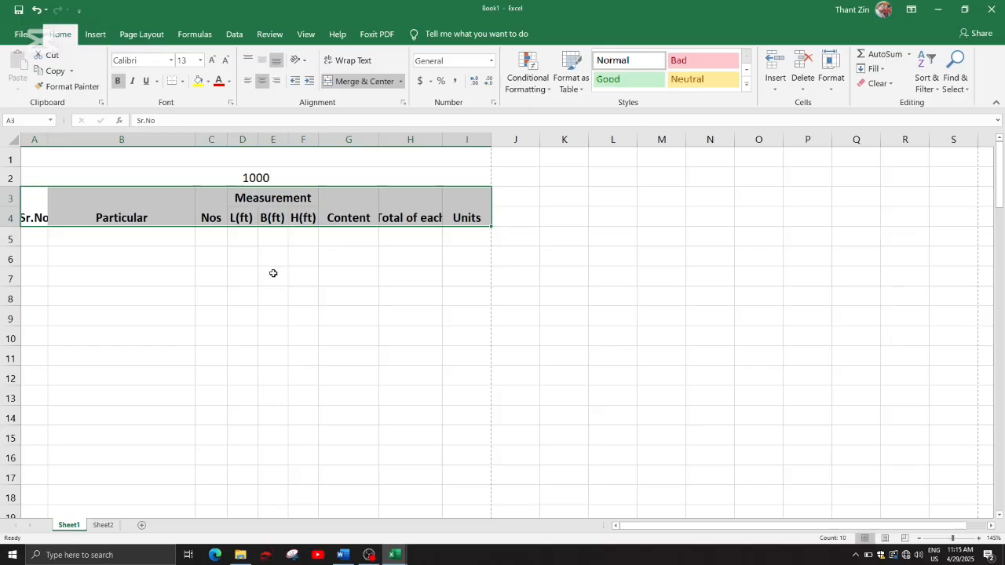
# Try out the vertical and horizontal alignment options on the Particular header in B3, ending with it centered and middle-aligned.
pyautogui.click(157, 212)
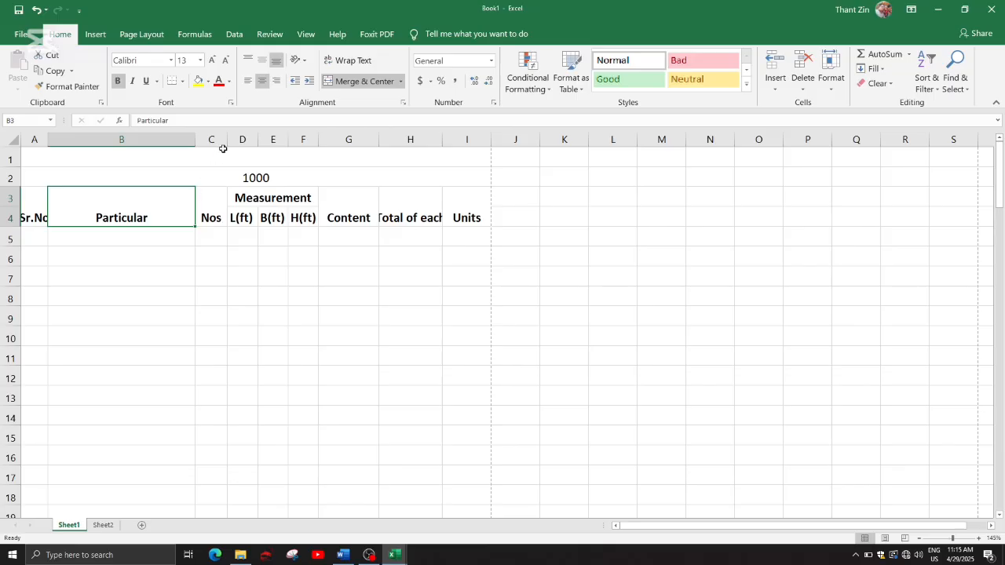
pyautogui.click(133, 236)
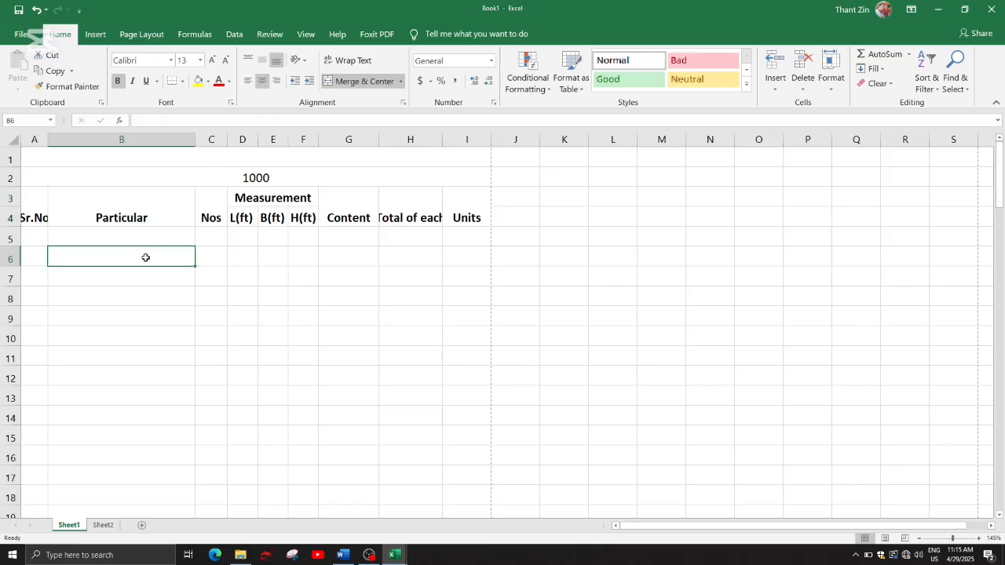
pyautogui.click(127, 212)
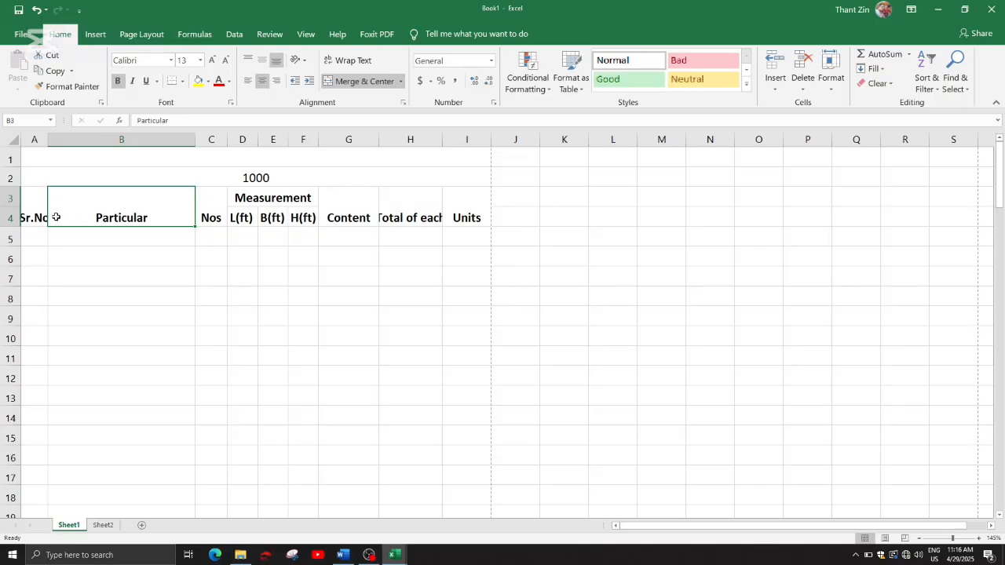
pyautogui.moveTo(34, 204); pyautogui.dragTo(467, 216)
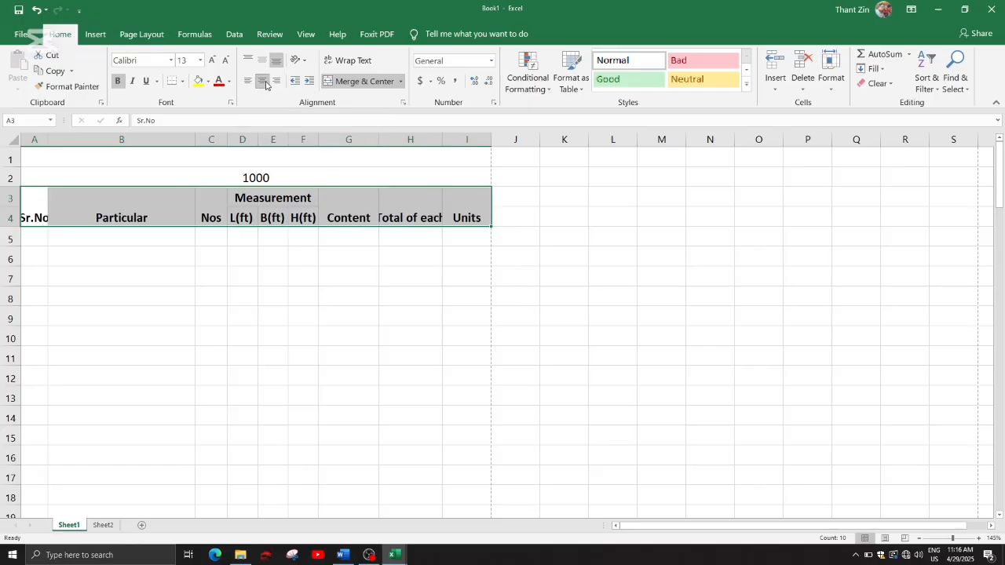
pyautogui.click(113, 214)
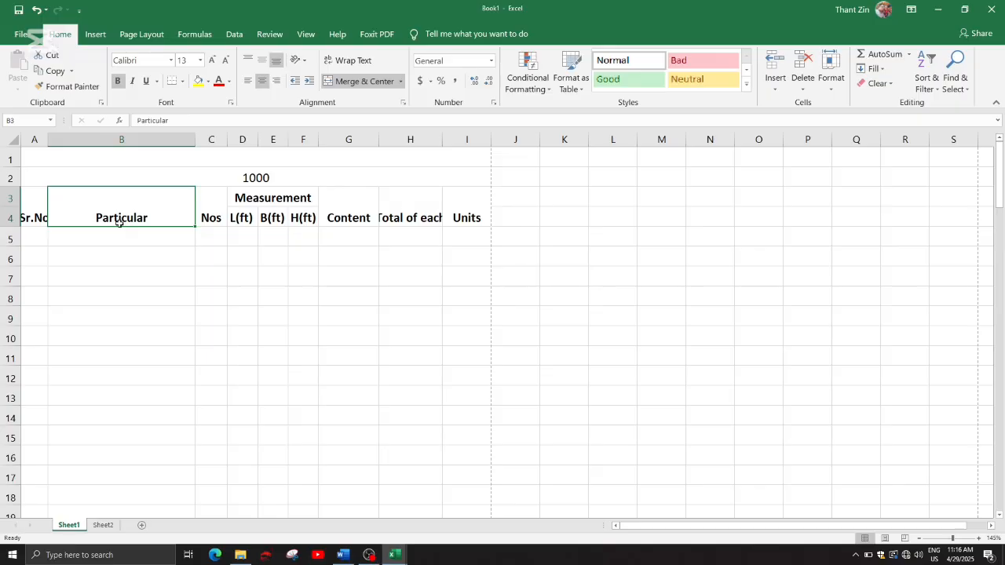
pyautogui.click(265, 65)
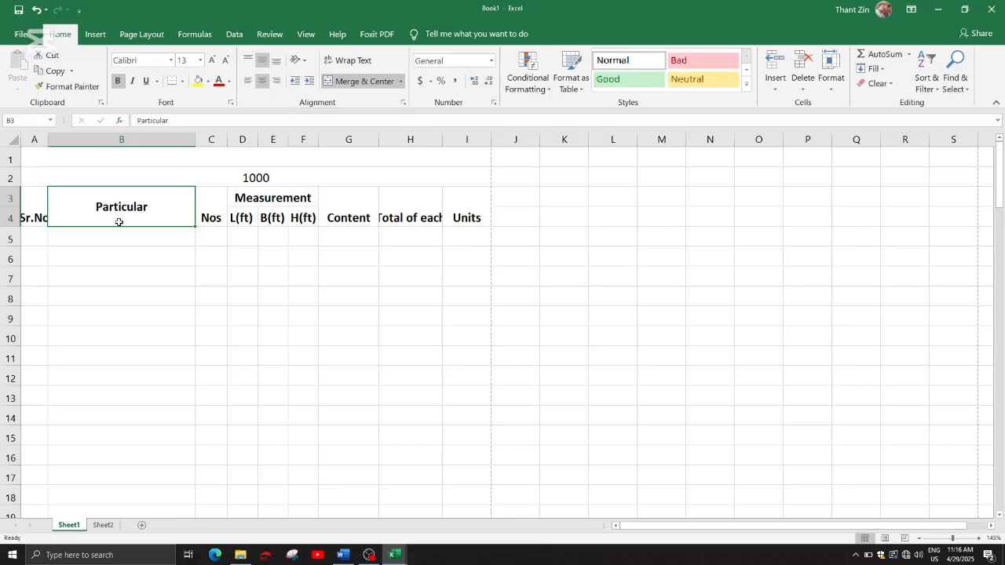
pyautogui.click(247, 62)
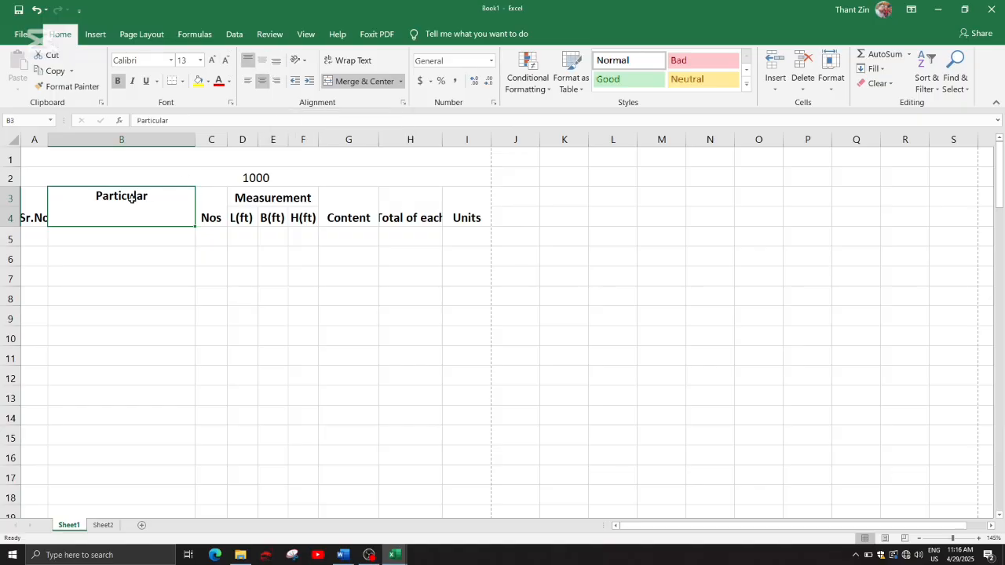
pyautogui.click(247, 83)
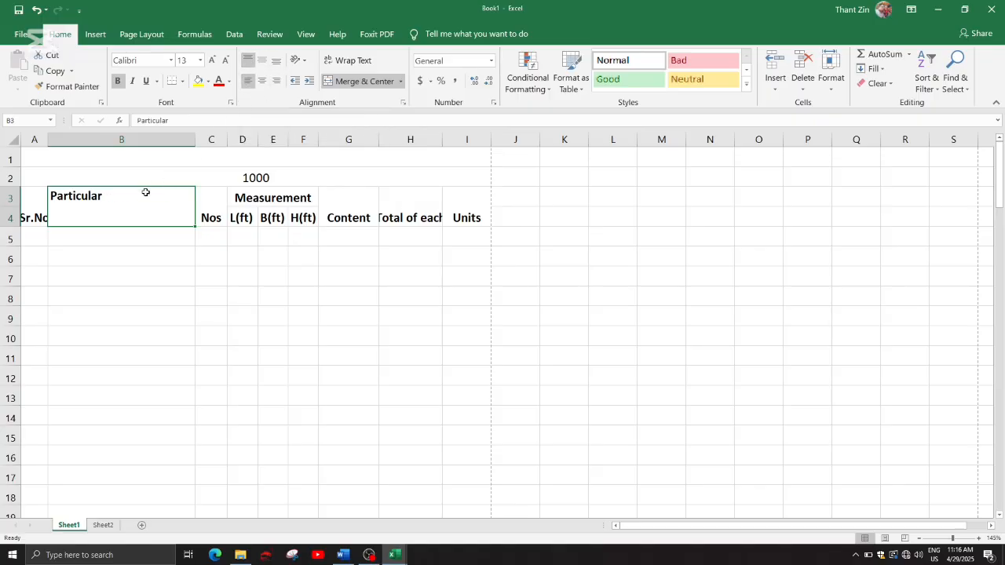
pyautogui.click(262, 61)
pyautogui.click(275, 60)
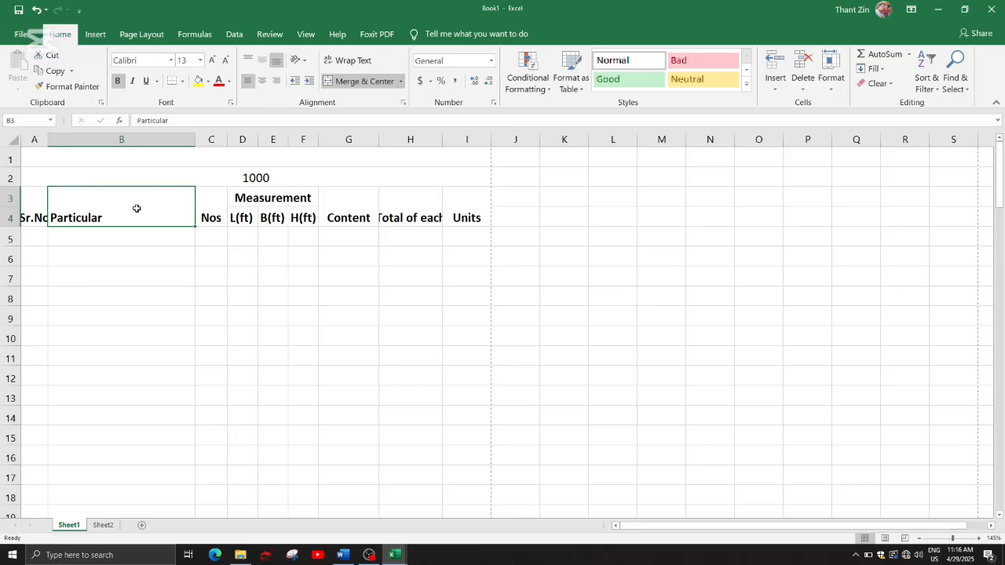
pyautogui.click(274, 81)
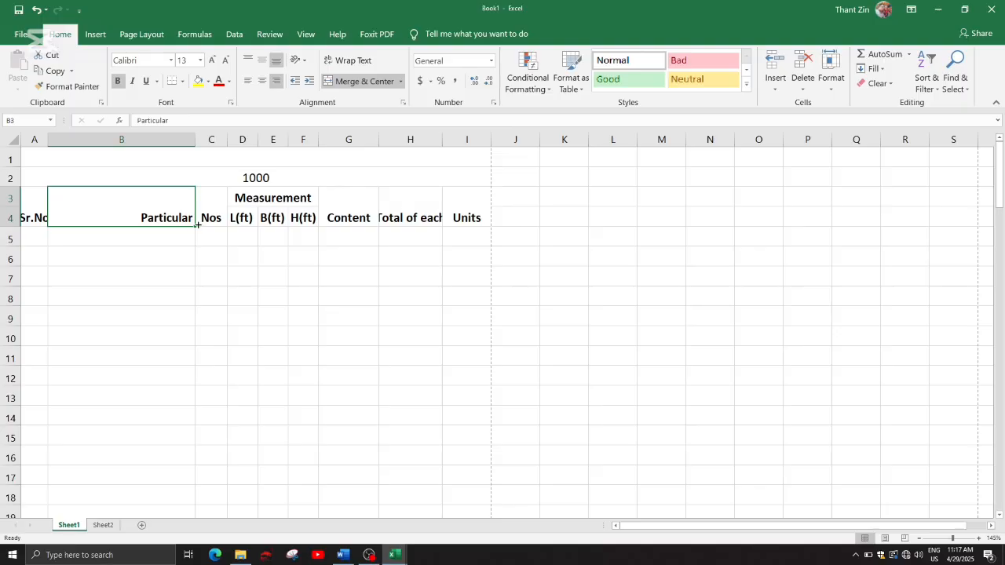
pyautogui.click(262, 61)
pyautogui.click(248, 61)
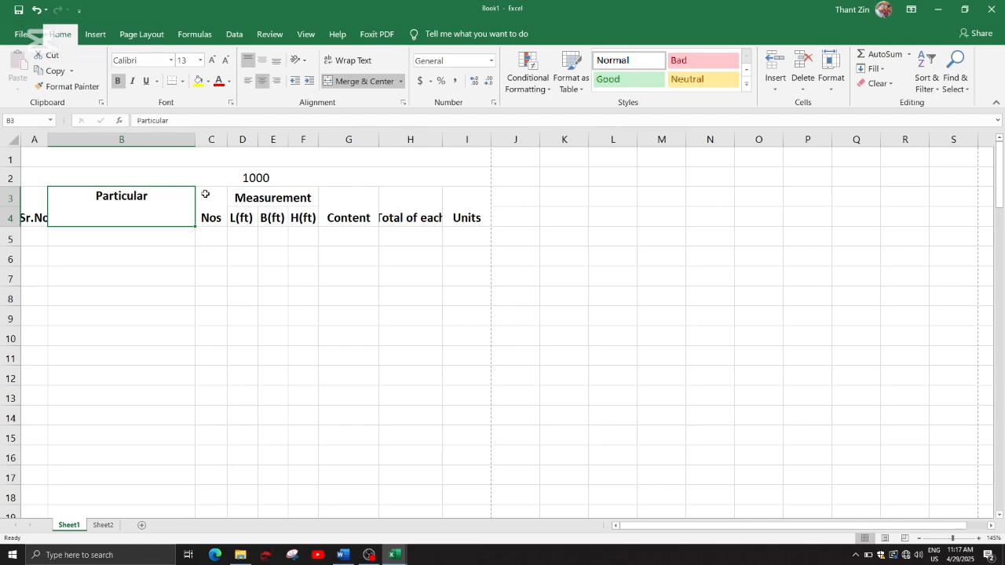
pyautogui.click(261, 60)
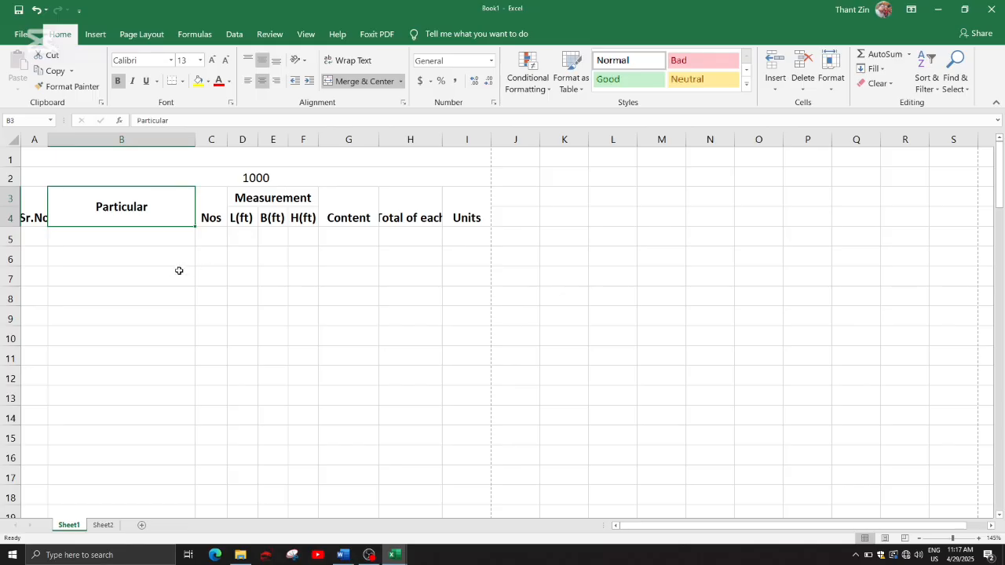
# Middle-align all the header cells in A3:I4 vertically.
pyautogui.click(37, 204)
pyautogui.moveTo(38, 205); pyautogui.dragTo(448, 212)
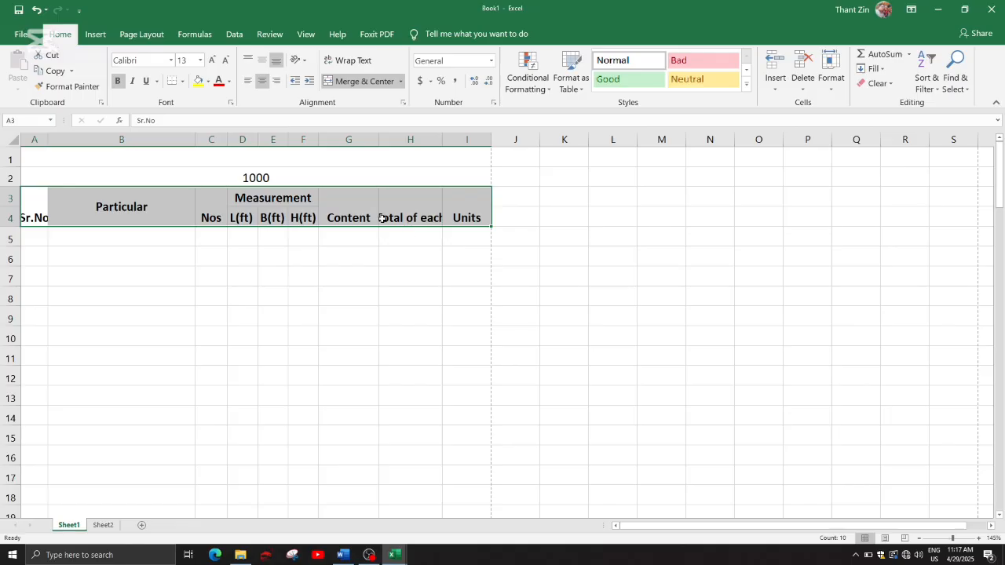
pyautogui.click(263, 61)
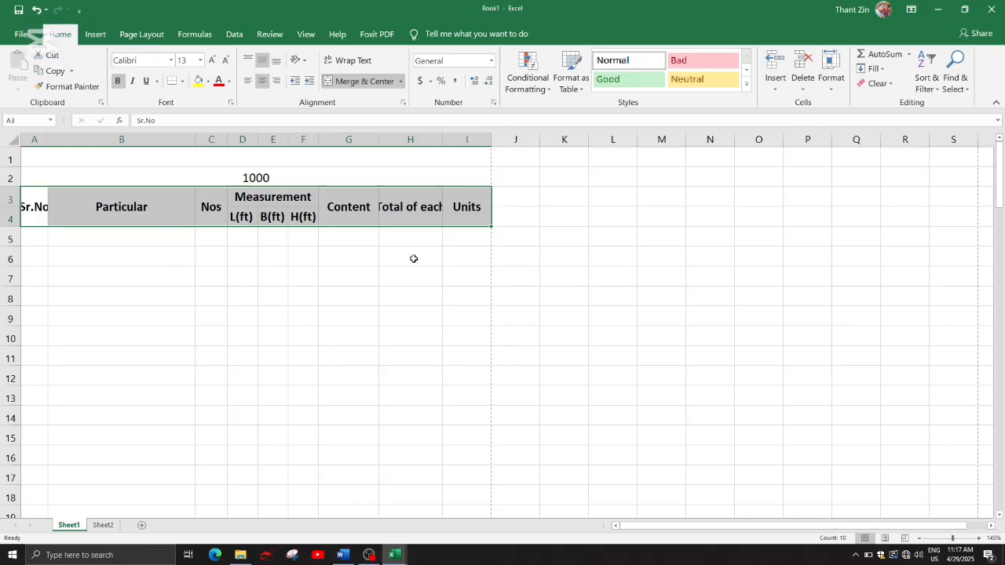
pyautogui.click(412, 271)
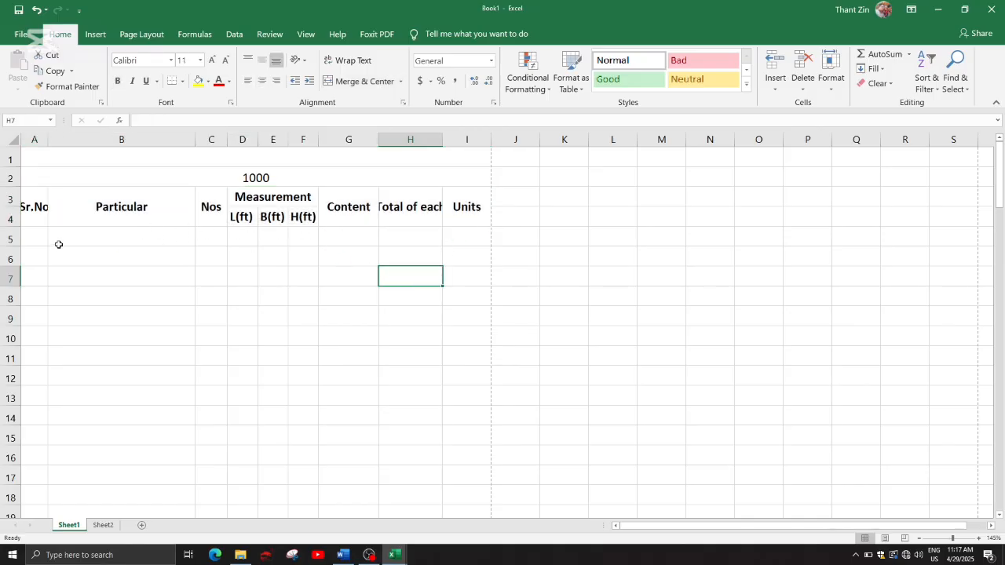
# Widen column A slightly to fit the Sr.No header and wrap the text of the Total of each header in H3.
pyautogui.click(38, 218)
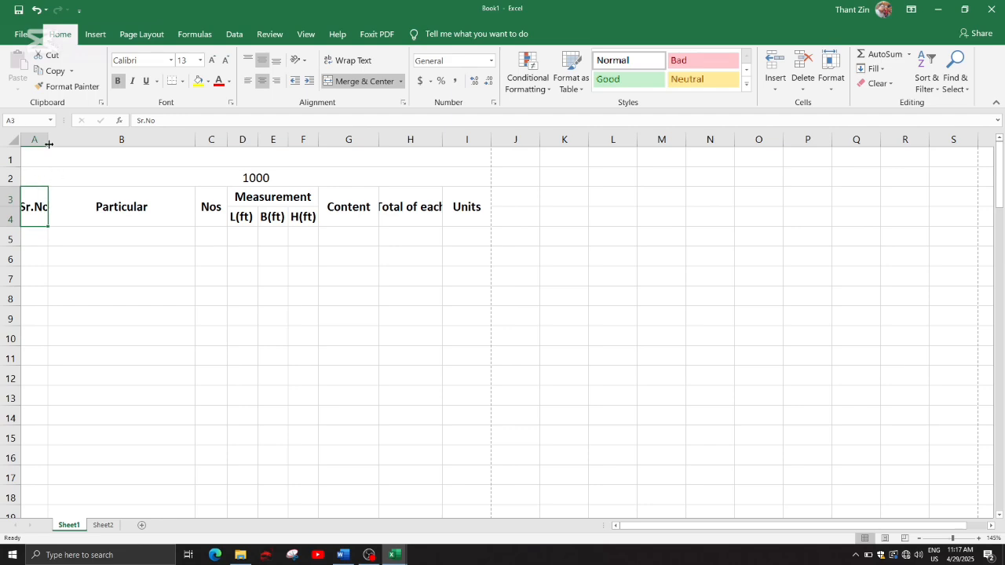
pyautogui.moveTo(49, 144); pyautogui.dragTo(54, 144)
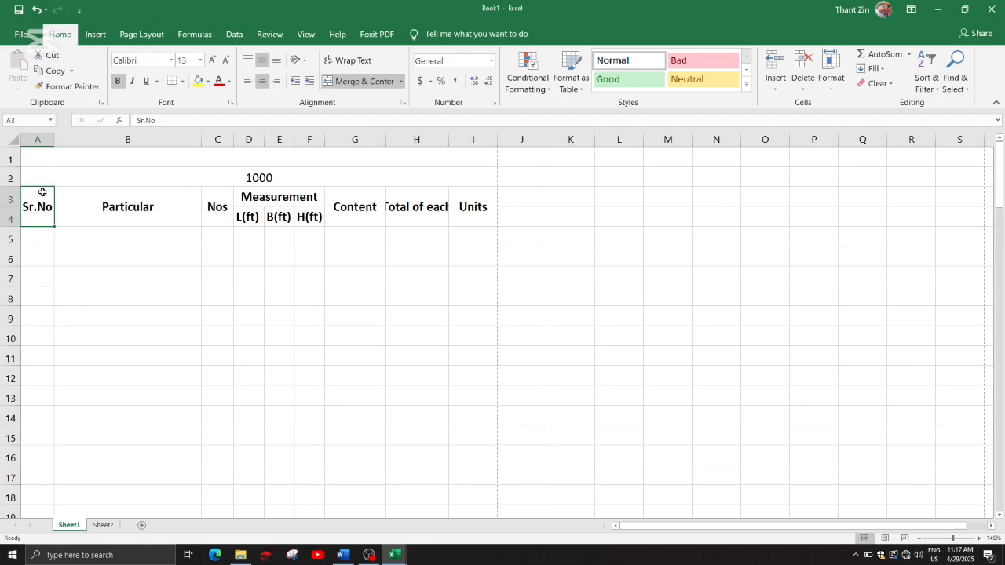
pyautogui.click(408, 207)
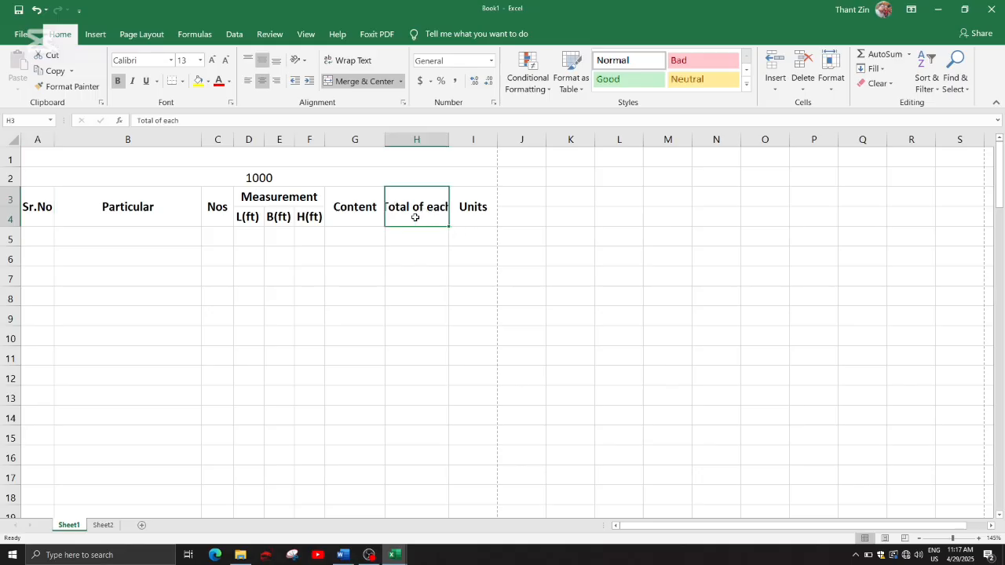
pyautogui.click(413, 253)
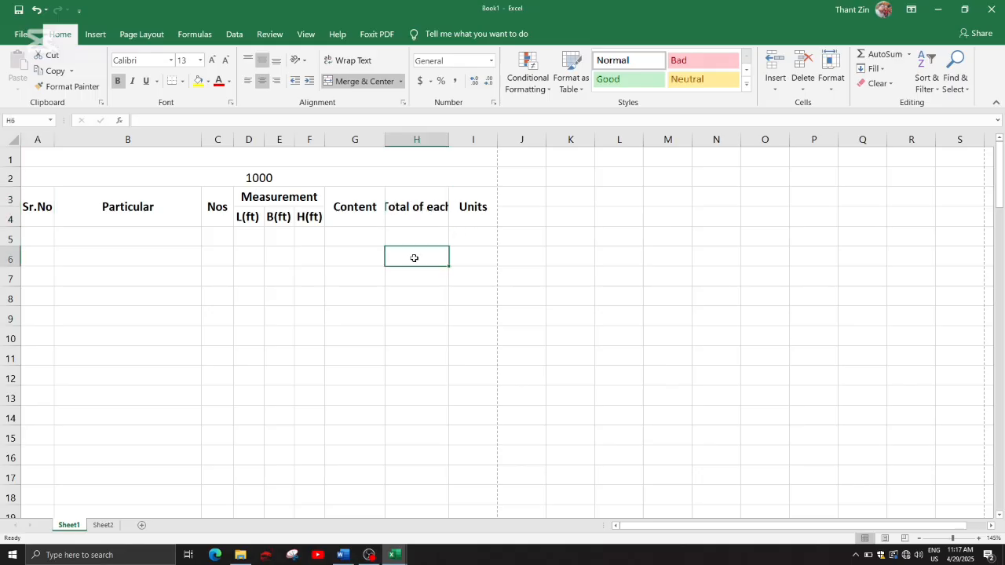
pyautogui.click(410, 208)
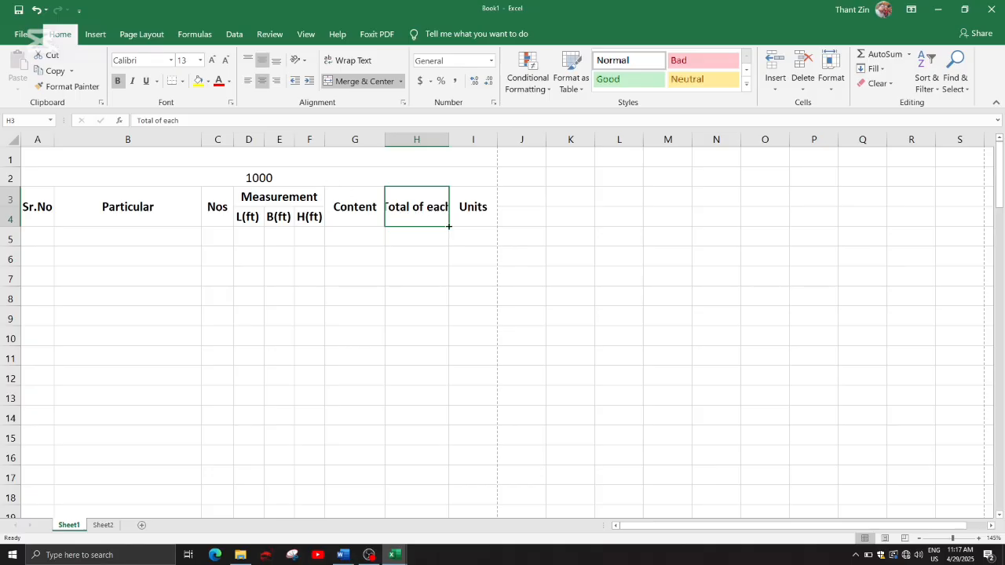
pyautogui.click(352, 62)
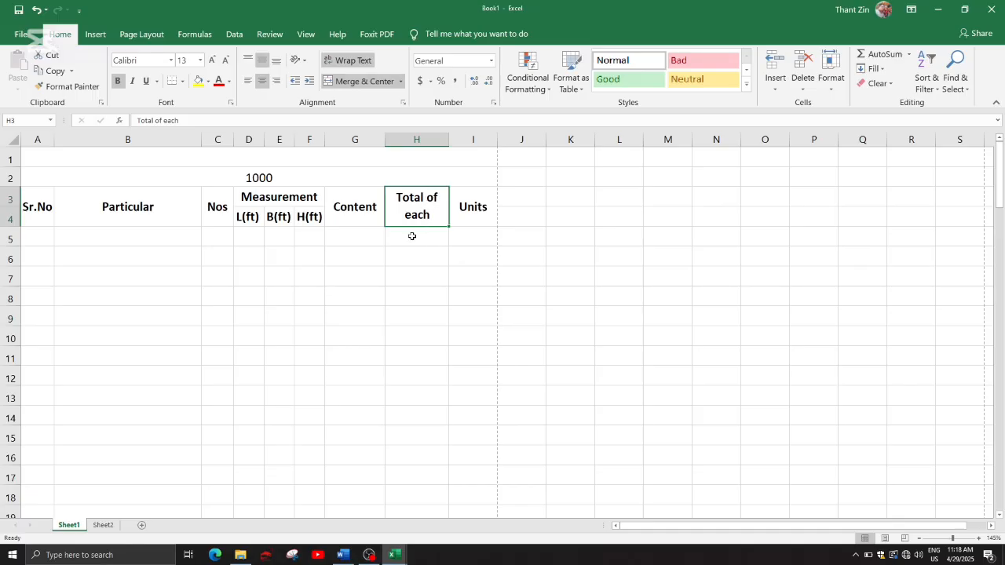
pyautogui.click(464, 243)
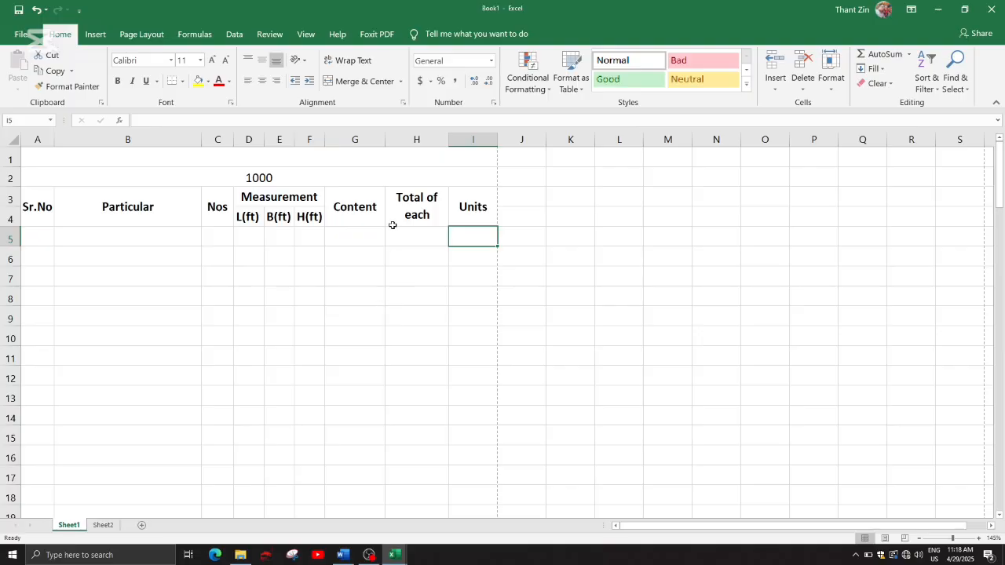
pyautogui.click(51, 207)
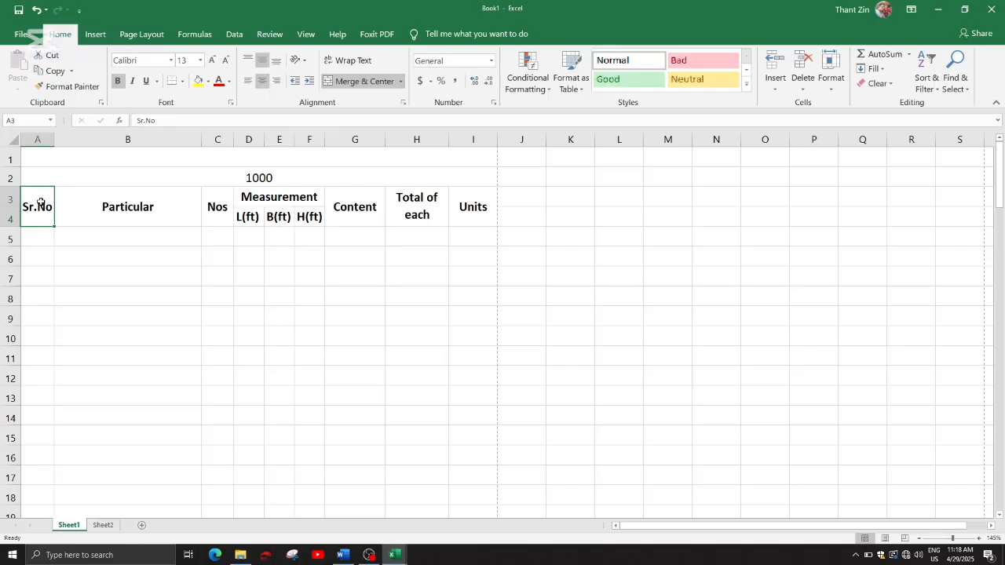
# Switch to the Pump House.xlsx workbook and examine the bordered measurement table and the available cell border options.
pyautogui.moveTo(55, 205); pyautogui.dragTo(471, 208)
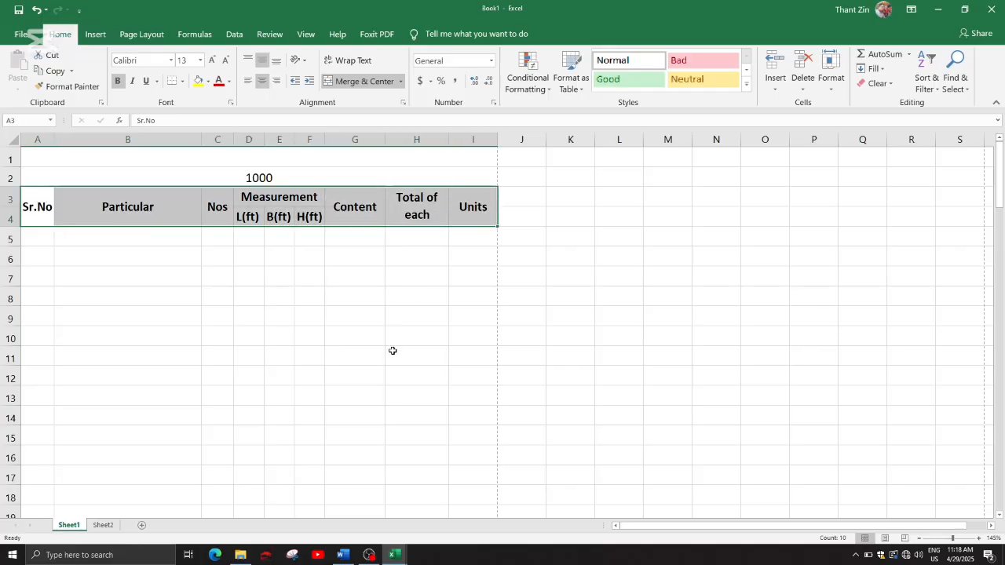
pyautogui.moveTo(393, 556)
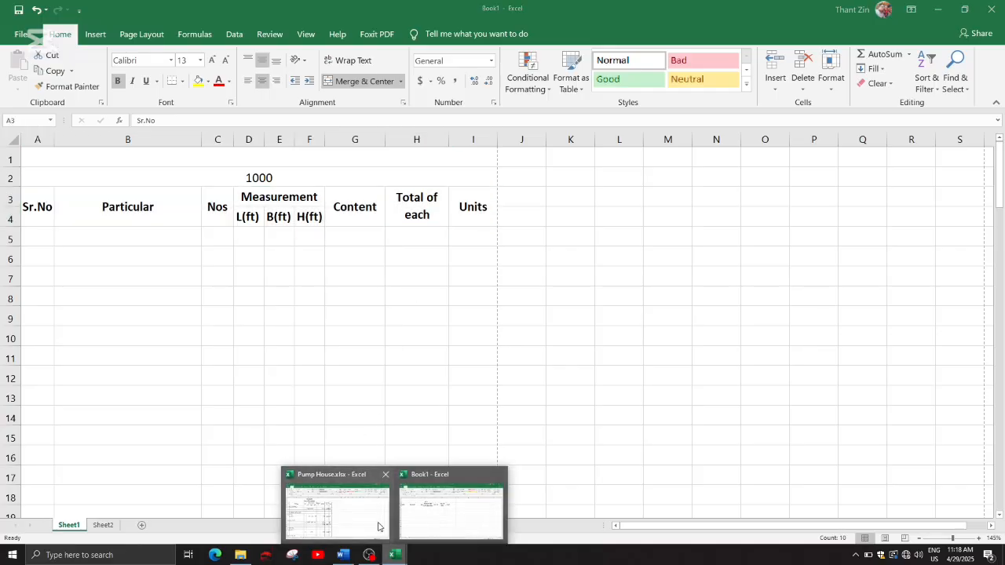
pyautogui.click(334, 507)
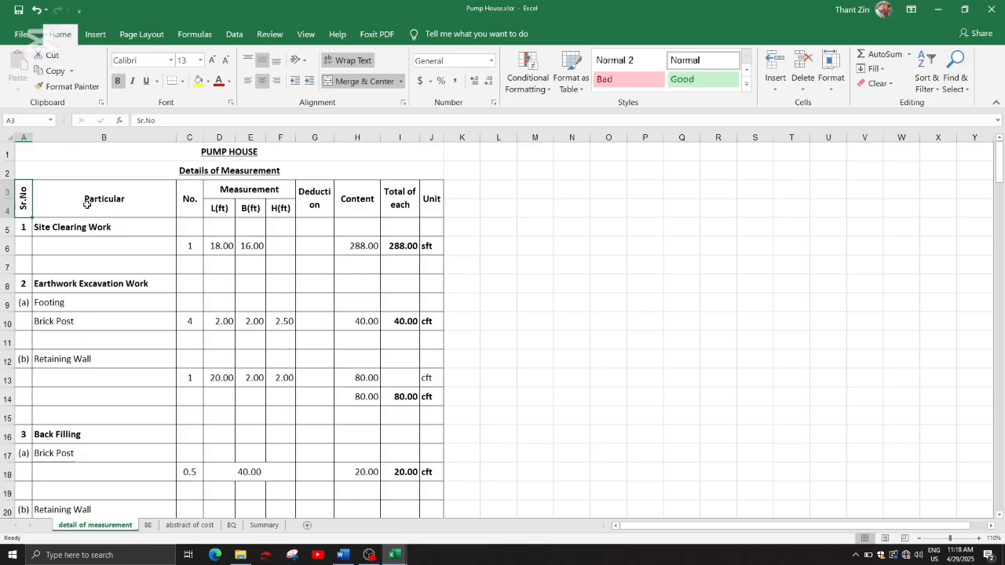
pyautogui.click(286, 281)
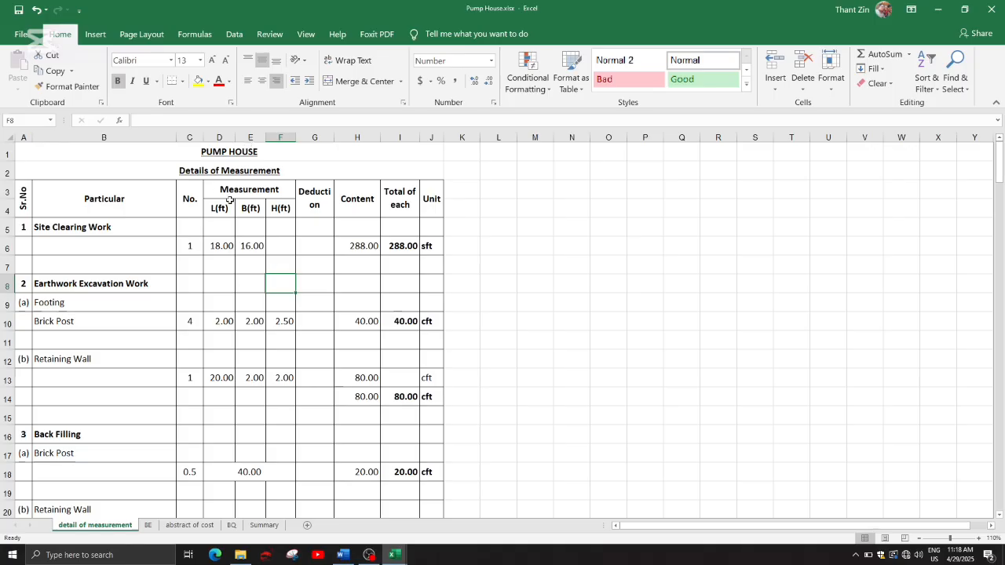
pyautogui.click(395, 555)
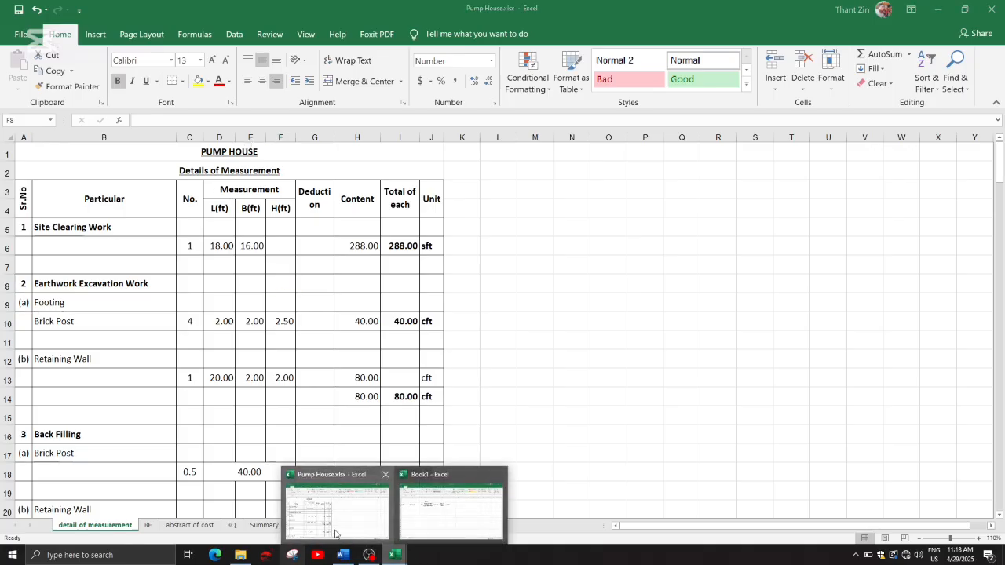
pyautogui.click(354, 514)
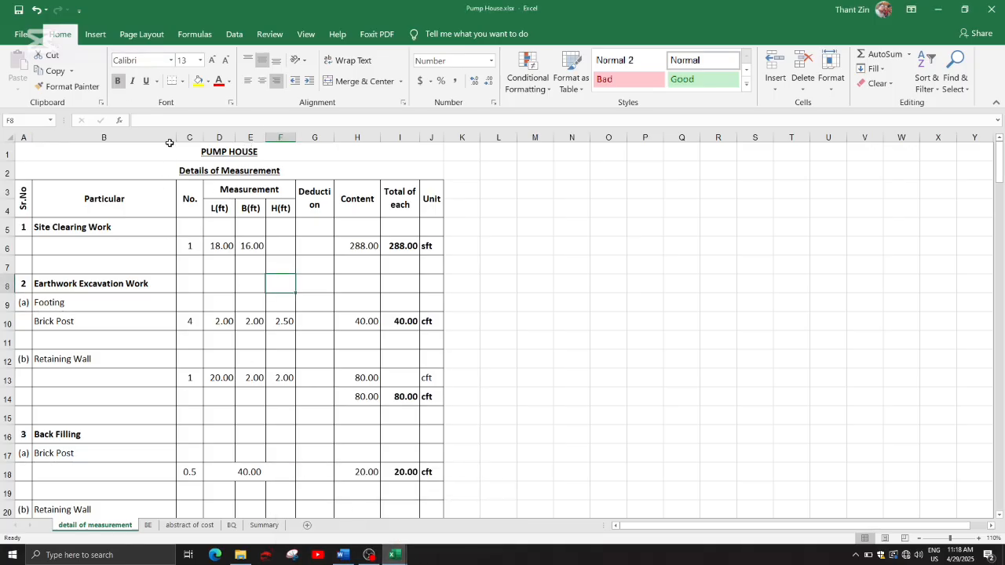
pyautogui.click(184, 81)
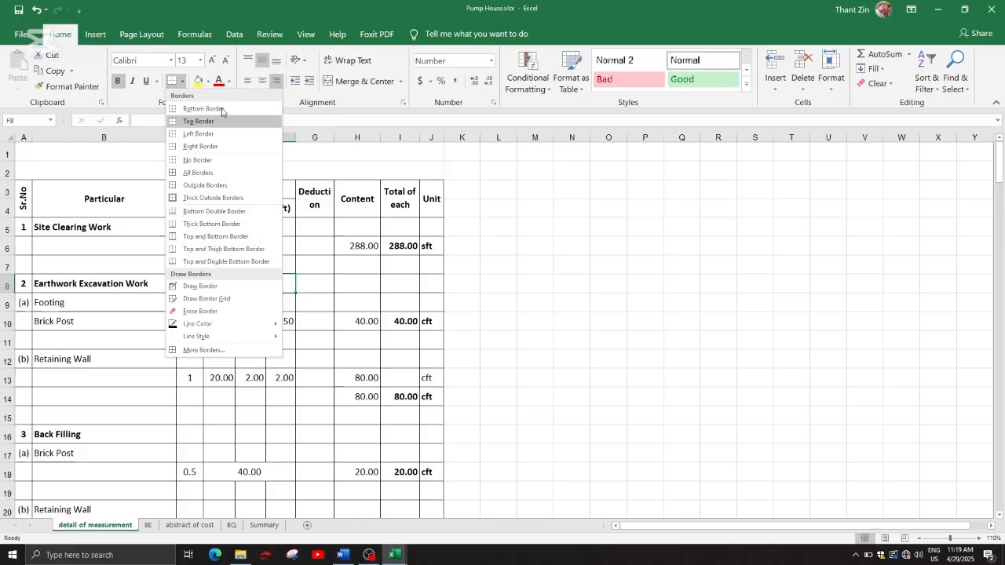
pyautogui.click(183, 82)
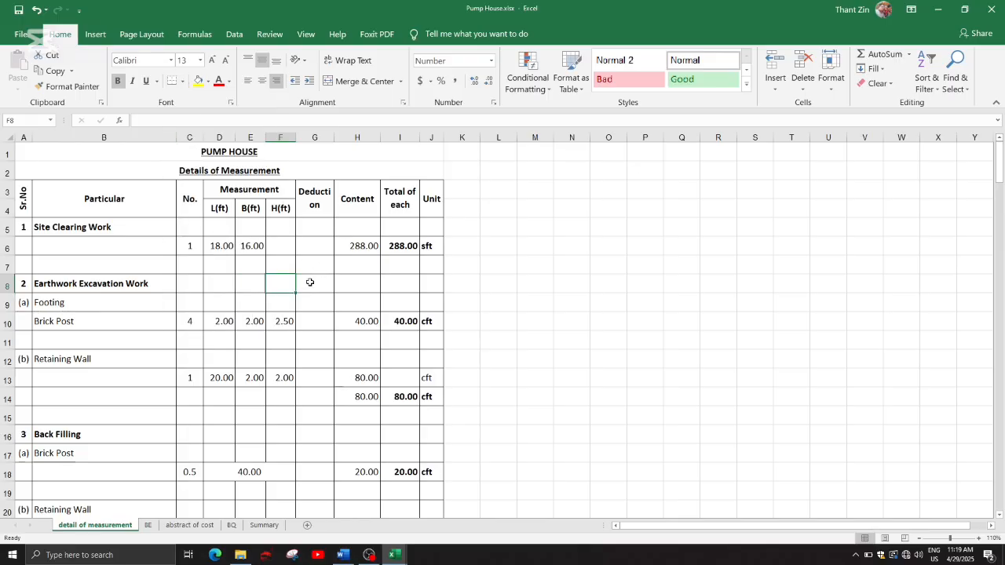
# Return to Book1 and apply all borders to the measurement table range A3:I39.
pyautogui.moveTo(394, 555)
pyautogui.click(456, 524)
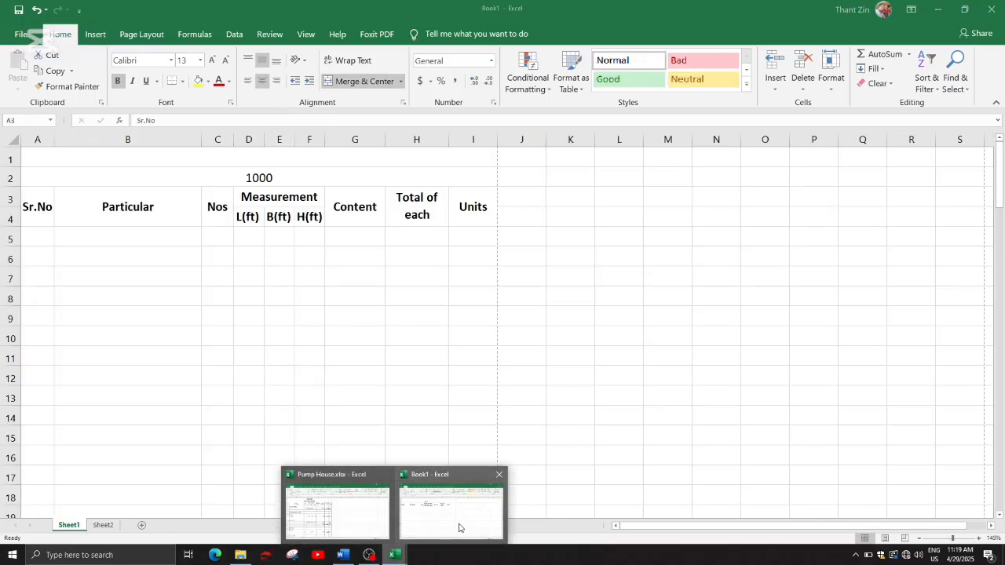
pyautogui.click(248, 219)
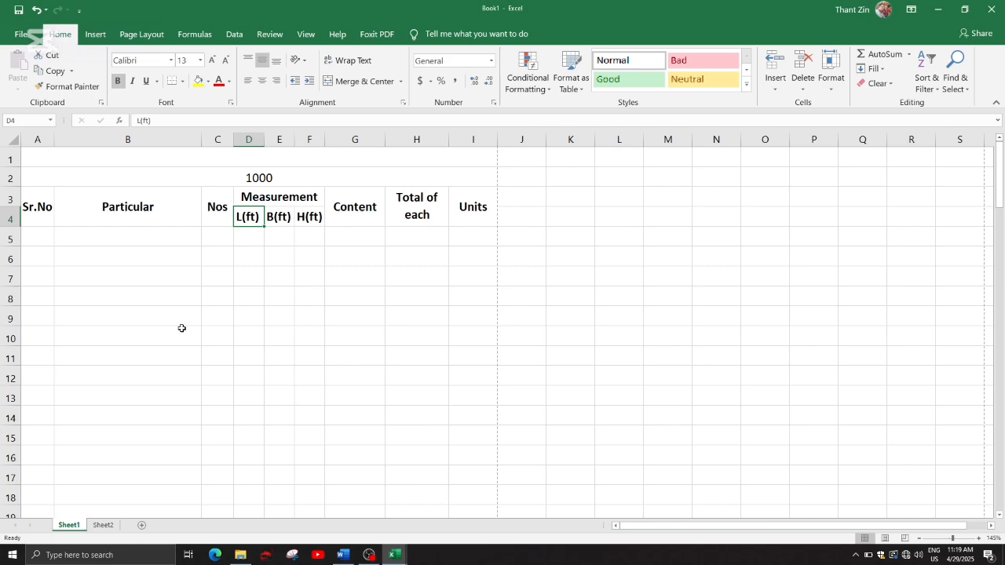
pyautogui.click(102, 220)
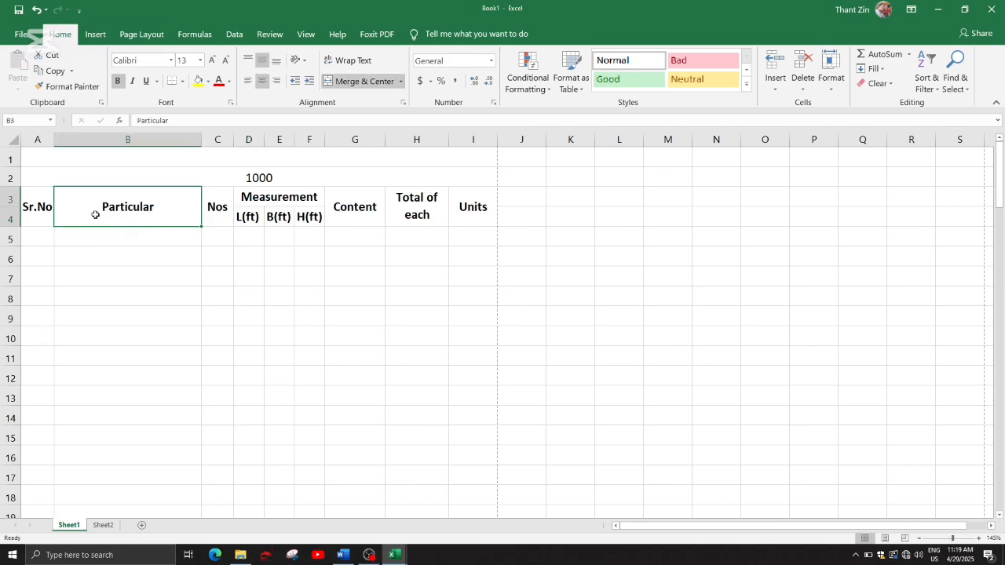
pyautogui.click(41, 207)
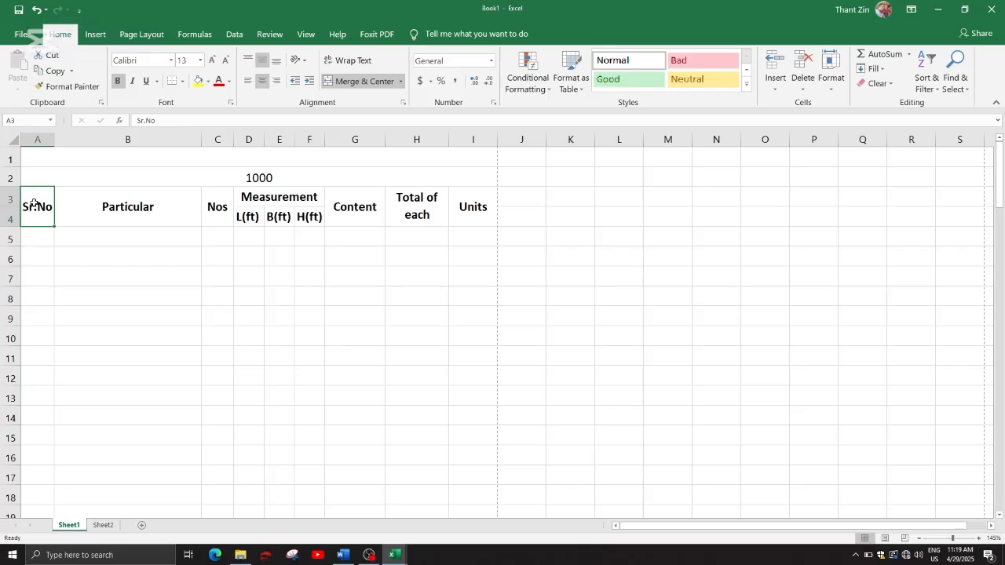
pyautogui.moveTo(35, 204); pyautogui.dragTo(470, 470)
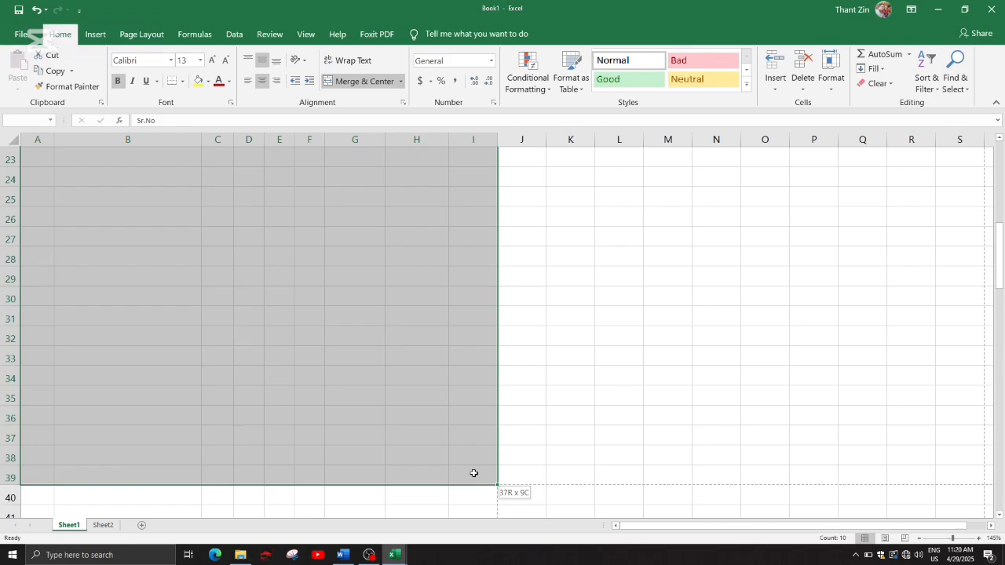
pyautogui.moveTo(474, 473); pyautogui.dragTo(475, 474)
pyautogui.scroll(7, 359, 388)
pyautogui.scroll(-1, 359, 387)
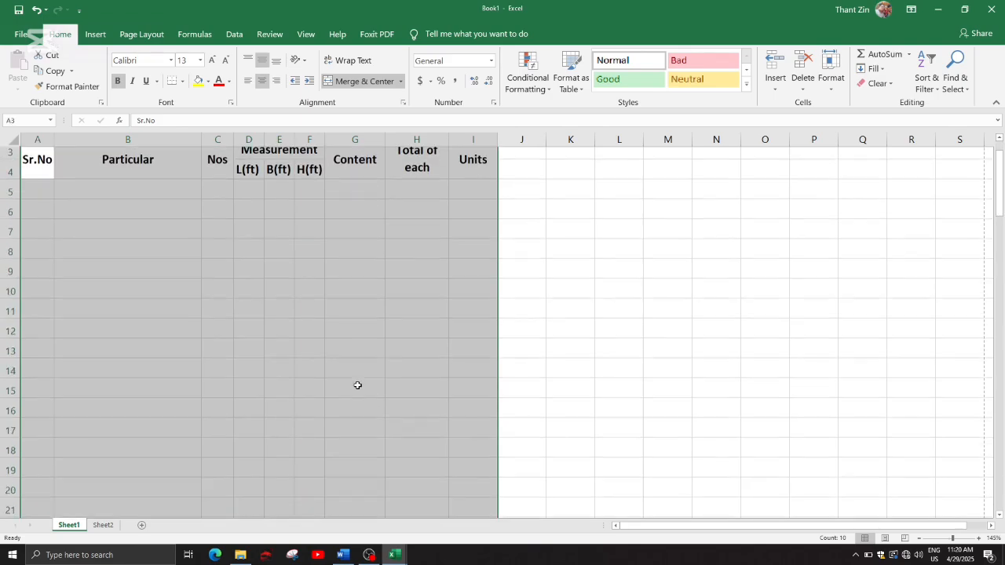
pyautogui.keyDown('ctrl'); pyautogui.scroll(-4, 357, 383); pyautogui.keyUp('ctrl')
pyautogui.keyDown('ctrl'); pyautogui.scroll(-1, 351, 347); pyautogui.keyUp('ctrl')
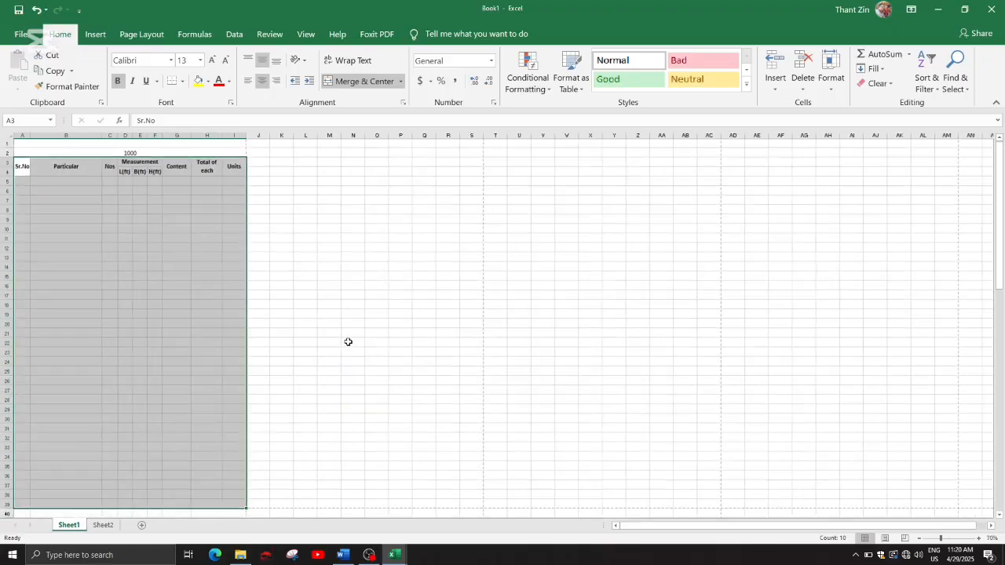
pyautogui.scroll(1, 348, 341)
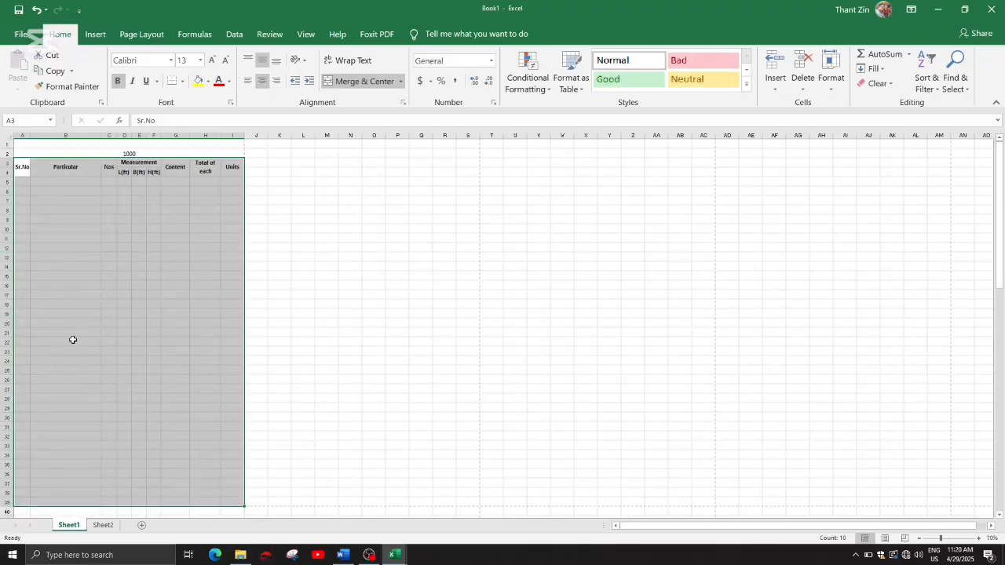
pyautogui.keyDown('ctrl'); pyautogui.scroll(3, 74, 334); pyautogui.keyUp('ctrl')
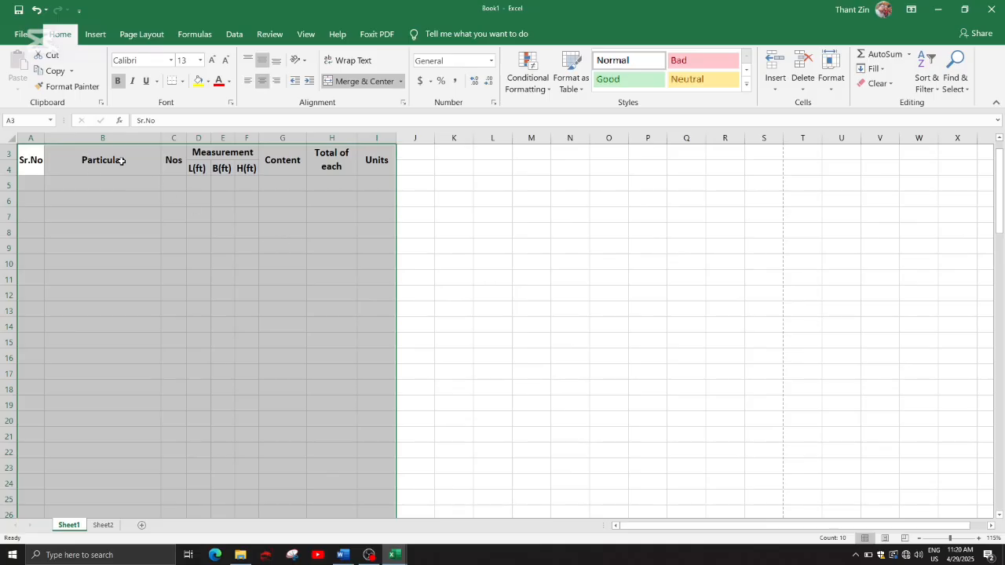
pyautogui.scroll(1, 274, 243)
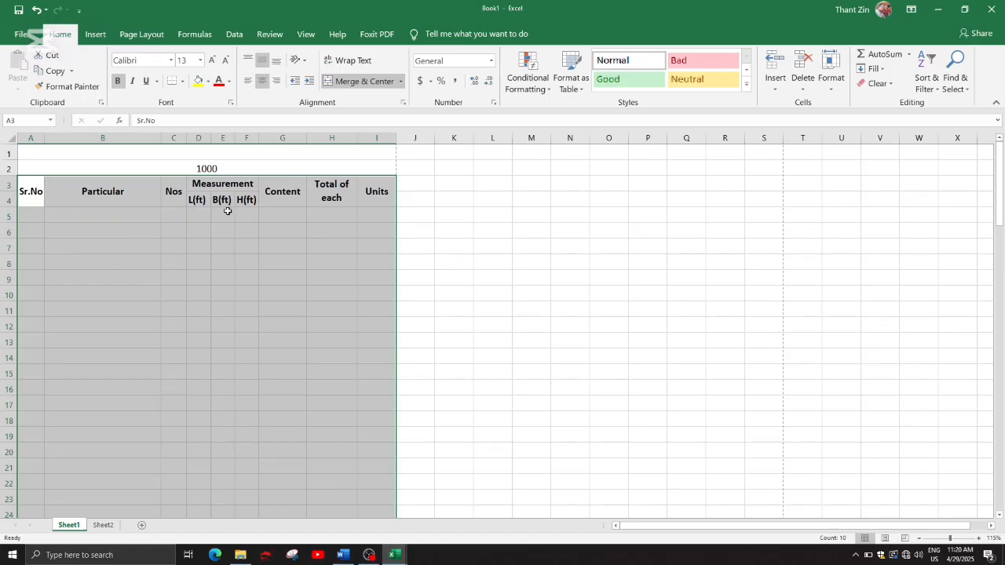
pyautogui.click(182, 82)
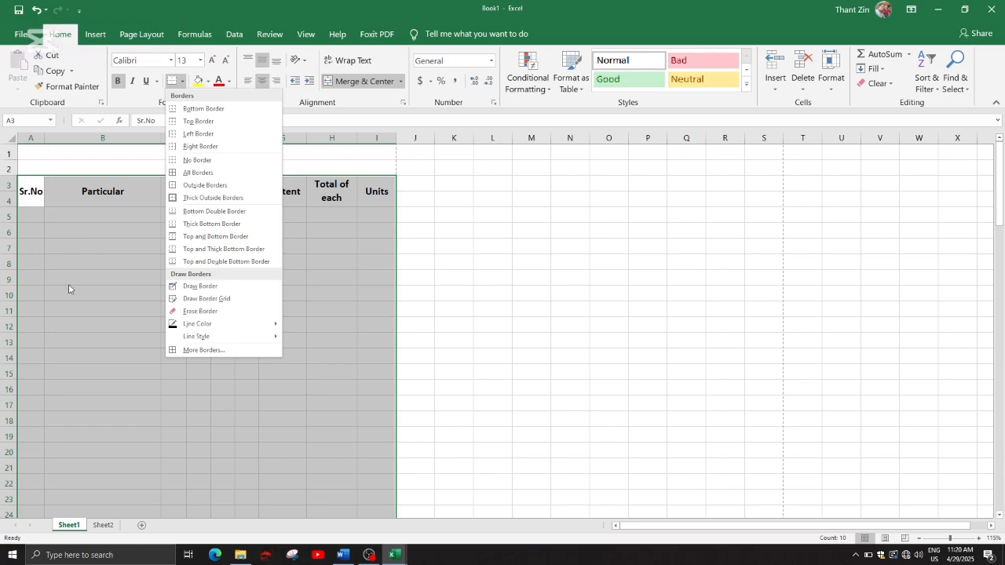
pyautogui.click(198, 174)
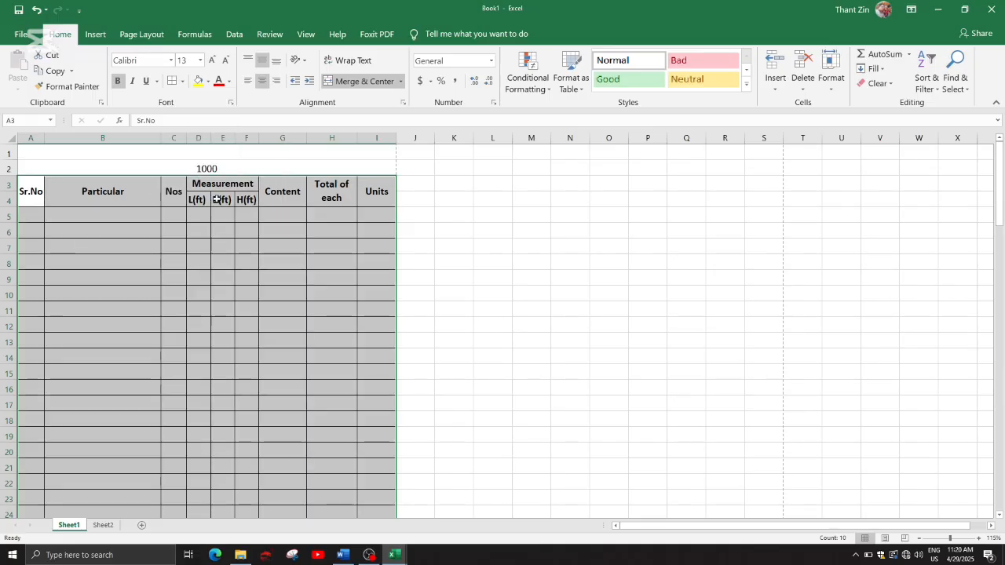
pyautogui.click(341, 324)
pyautogui.keyDown('ctrl'); pyautogui.scroll(3, 218, 328); pyautogui.keyUp('ctrl')
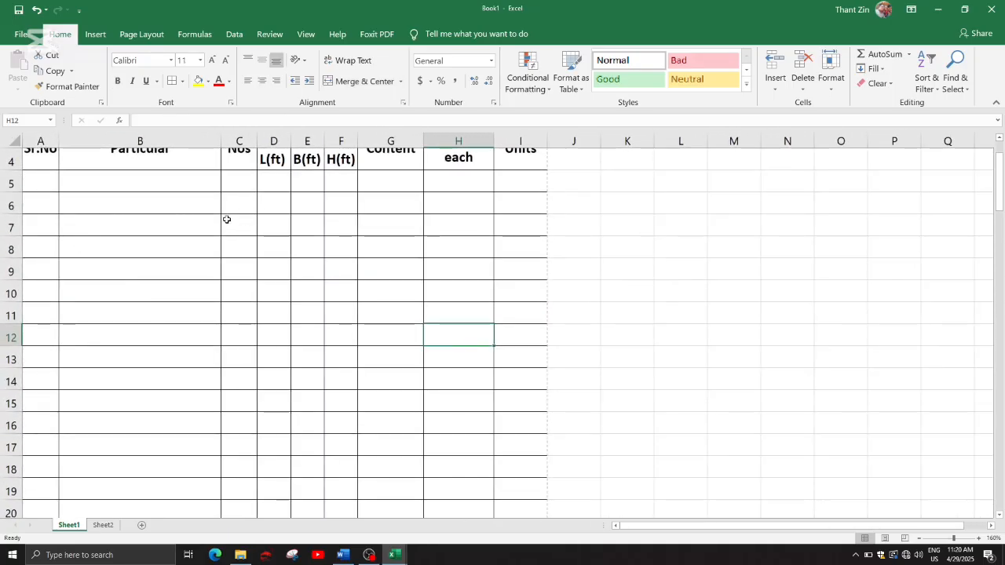
pyautogui.scroll(1, 226, 220)
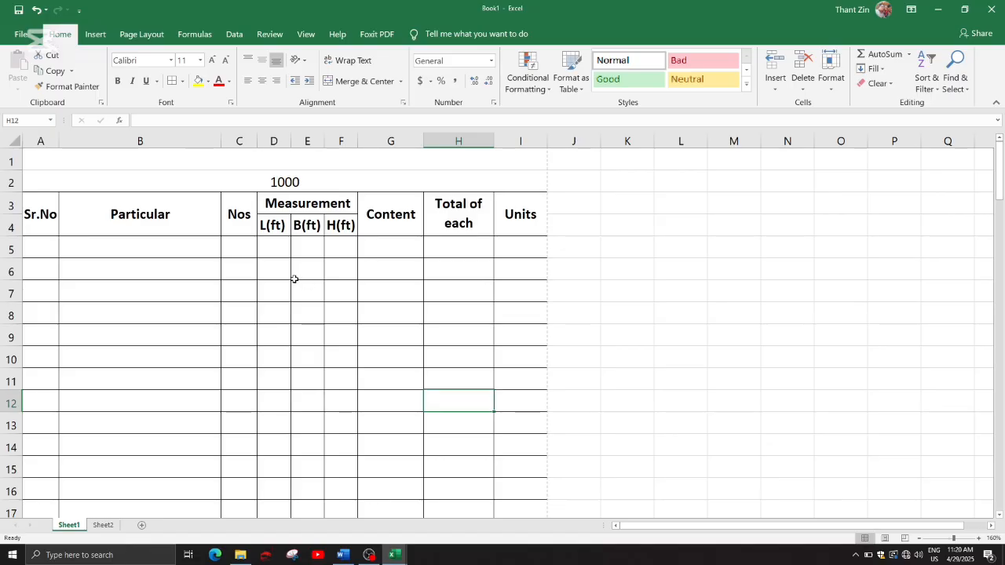
pyautogui.click(731, 247)
pyautogui.click(633, 227)
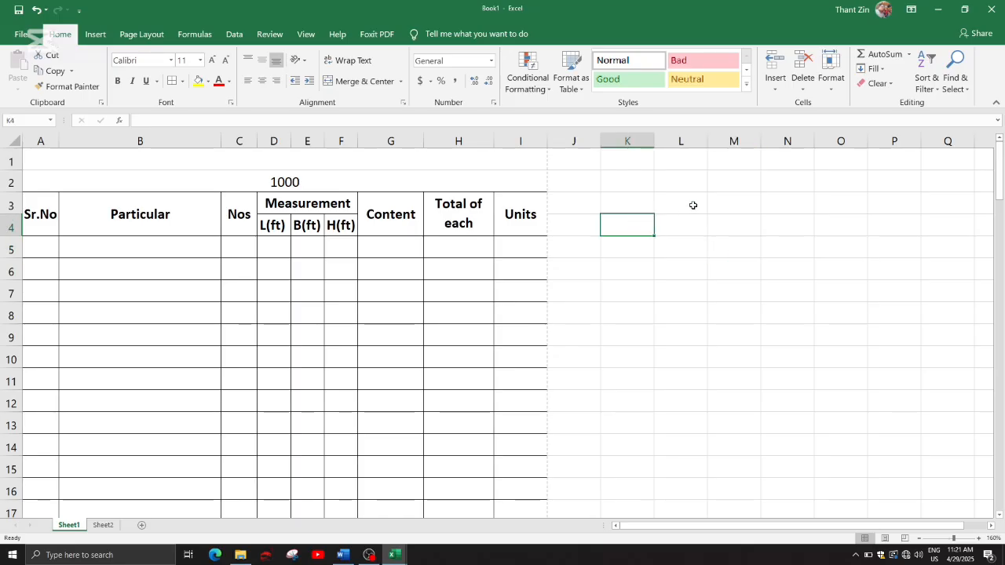
pyautogui.click(693, 204)
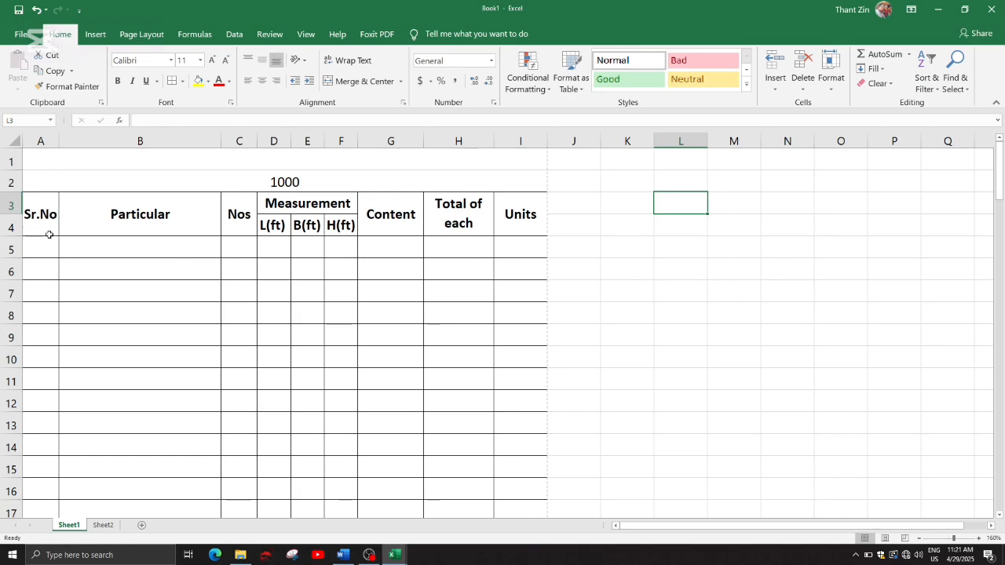
pyautogui.moveTo(46, 216)
pyautogui.mouseDown()
pyautogui.moveTo(494, 403)
pyautogui.moveTo(511, 428)
pyautogui.mouseUp()
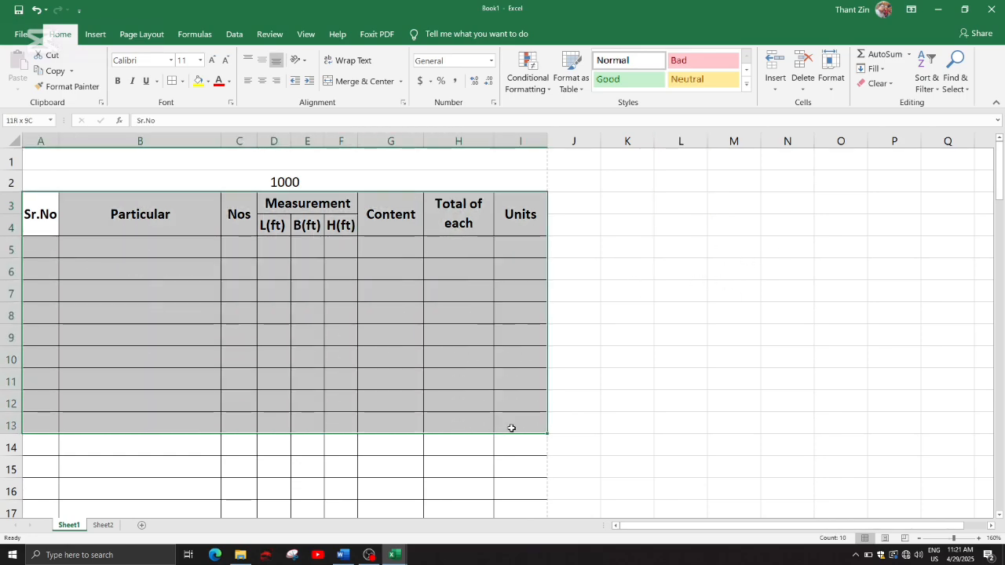
pyautogui.click(182, 81)
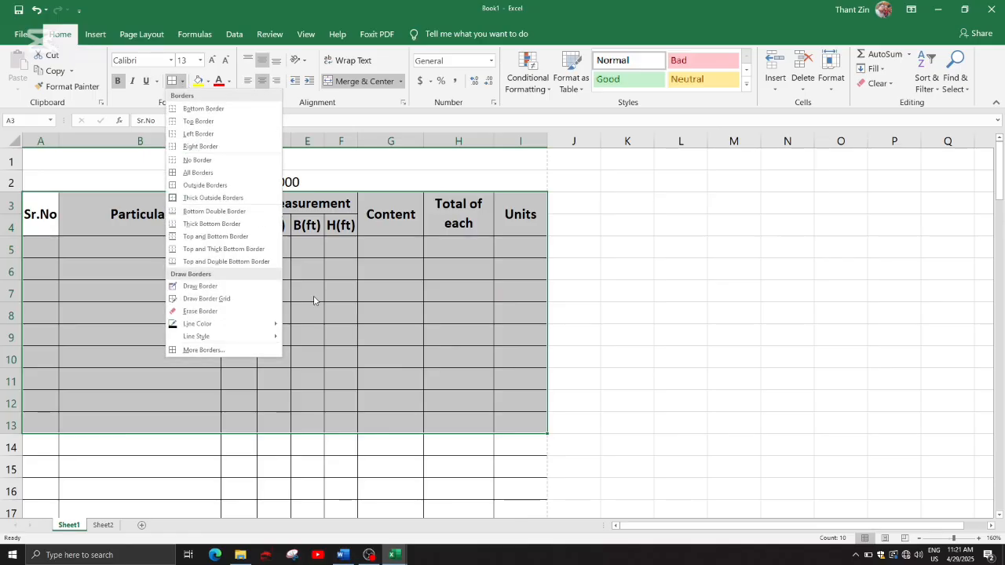
pyautogui.click(471, 329)
pyautogui.click(664, 308)
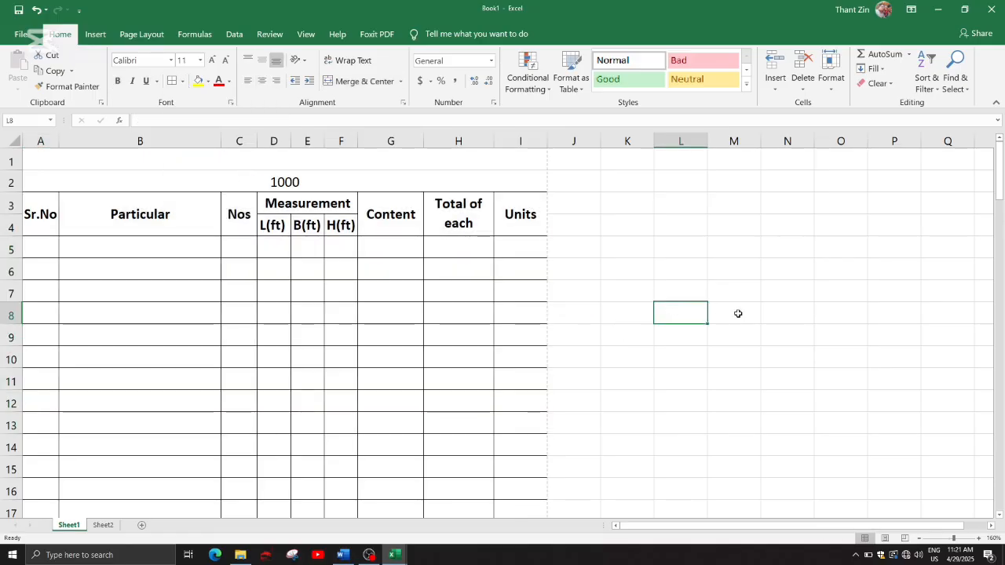
pyautogui.click(713, 262)
pyautogui.click(749, 227)
pyautogui.click(744, 198)
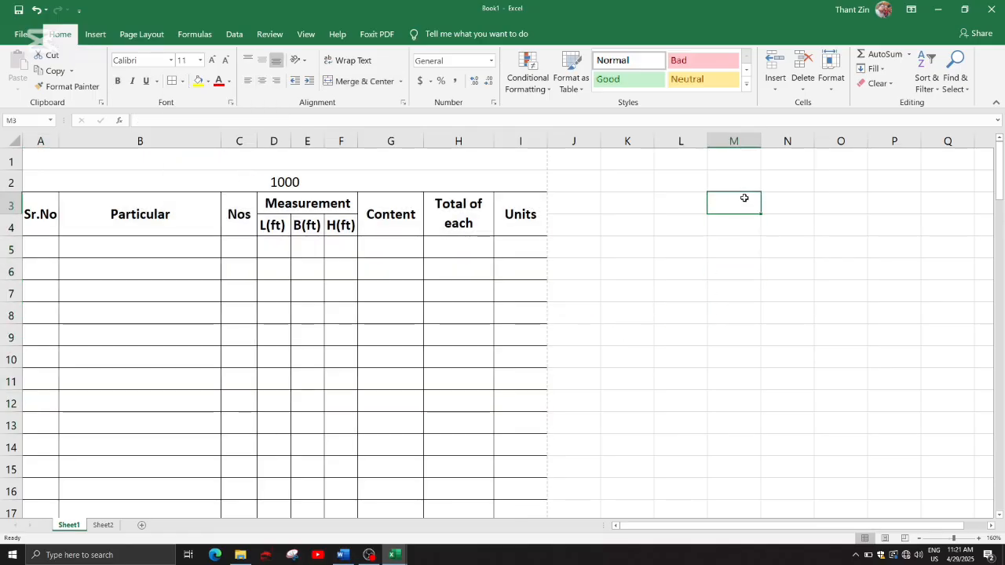
pyautogui.click(742, 271)
pyautogui.click(735, 297)
pyautogui.click(735, 334)
pyautogui.click(738, 362)
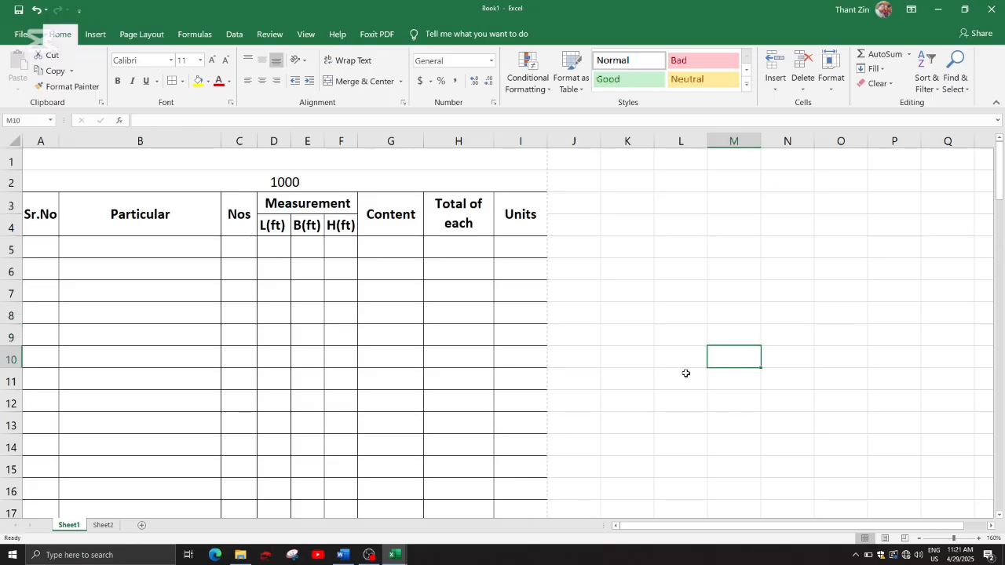
pyautogui.click(685, 373)
pyautogui.click(639, 388)
pyautogui.click(631, 403)
pyautogui.click(631, 427)
pyautogui.click(632, 399)
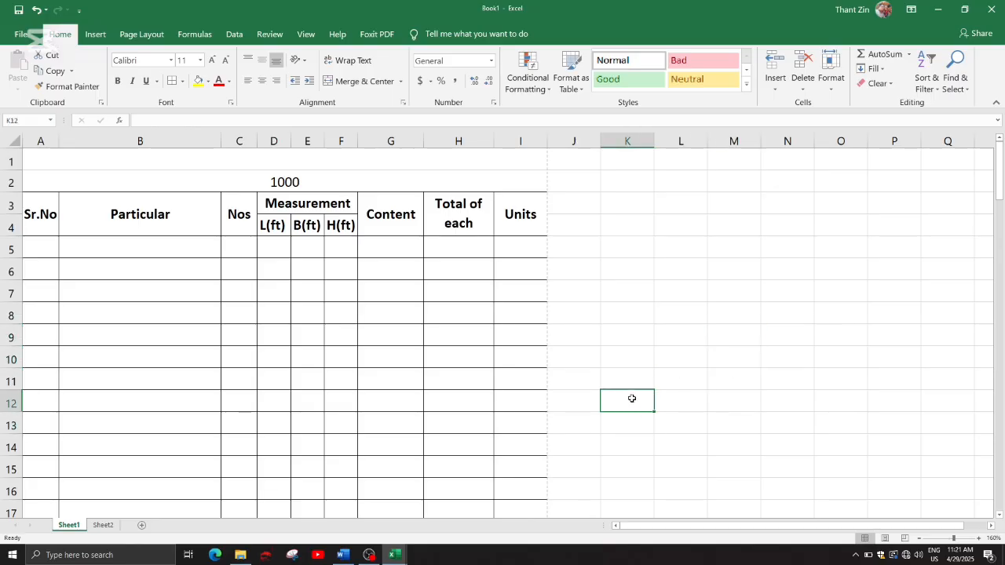
pyautogui.click(630, 379)
pyautogui.click(636, 354)
pyautogui.click(638, 333)
pyautogui.click(634, 311)
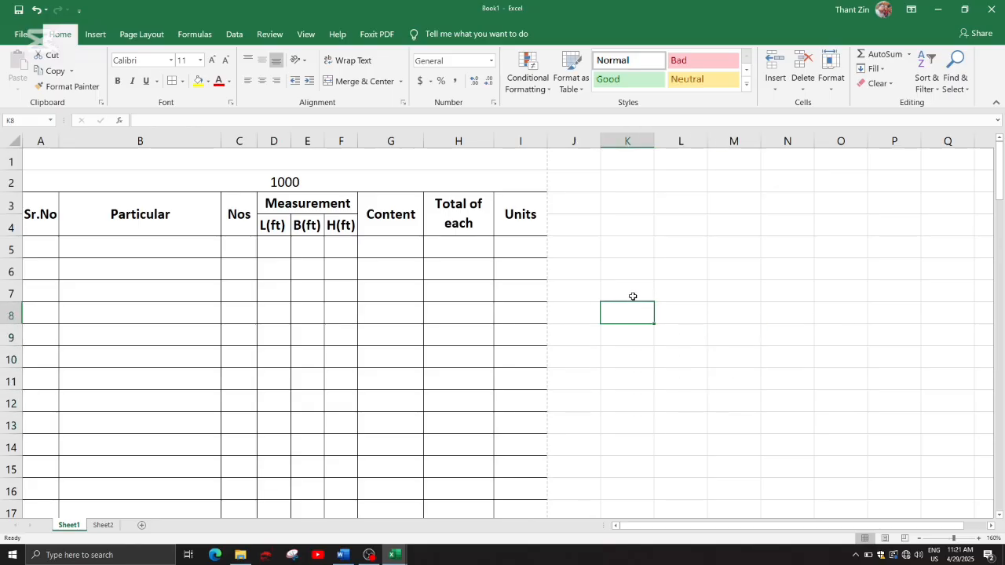
pyautogui.click(633, 296)
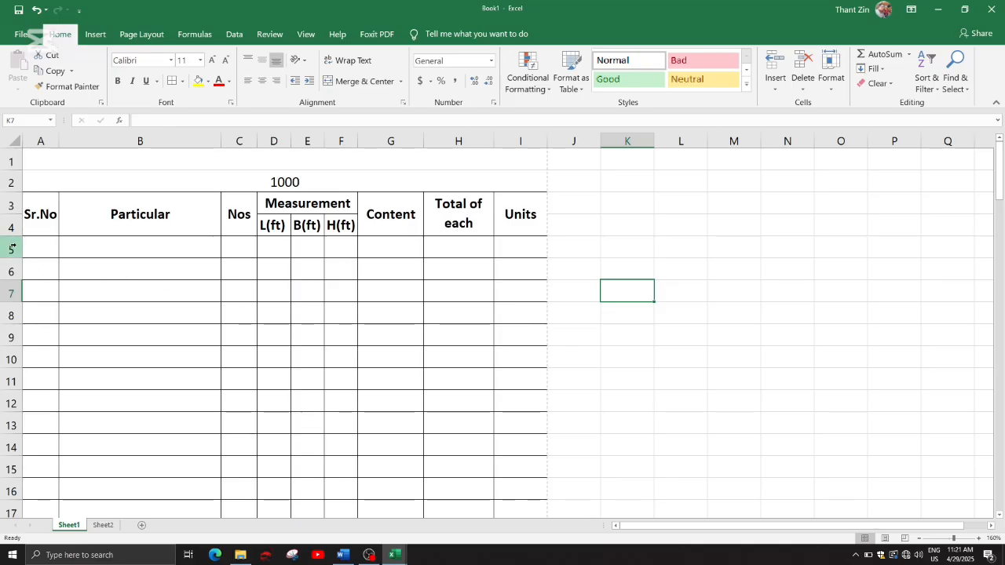
# Remove all cell borders from the entire rows 5 to 15 below the table header.
pyautogui.moveTo(16, 248); pyautogui.dragTo(11, 470)
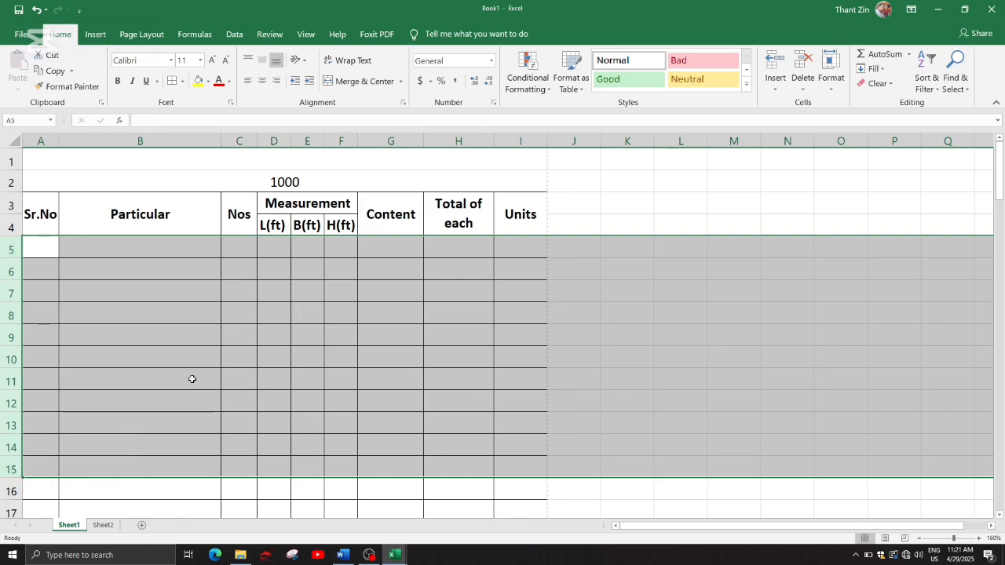
pyautogui.click(183, 82)
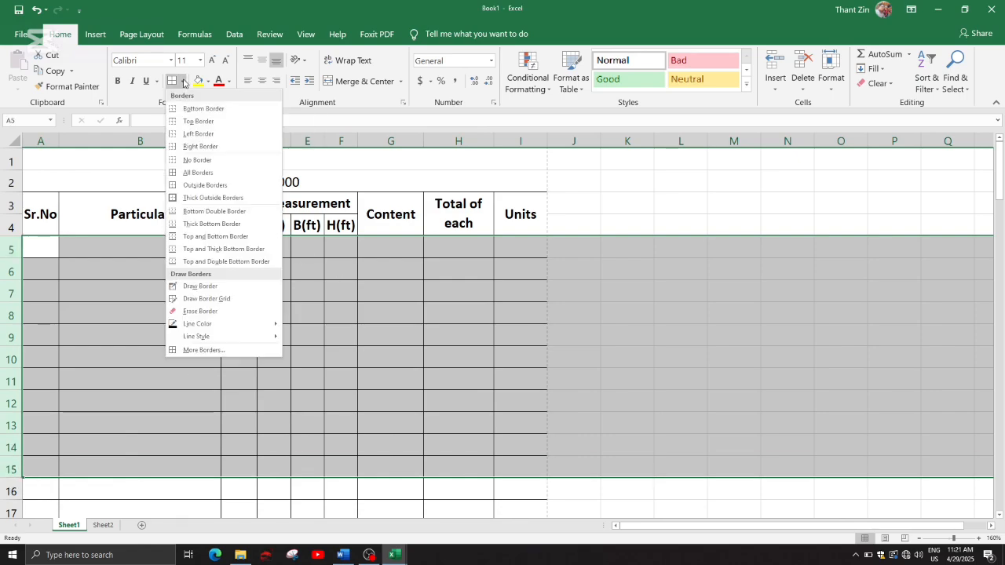
pyautogui.click(201, 161)
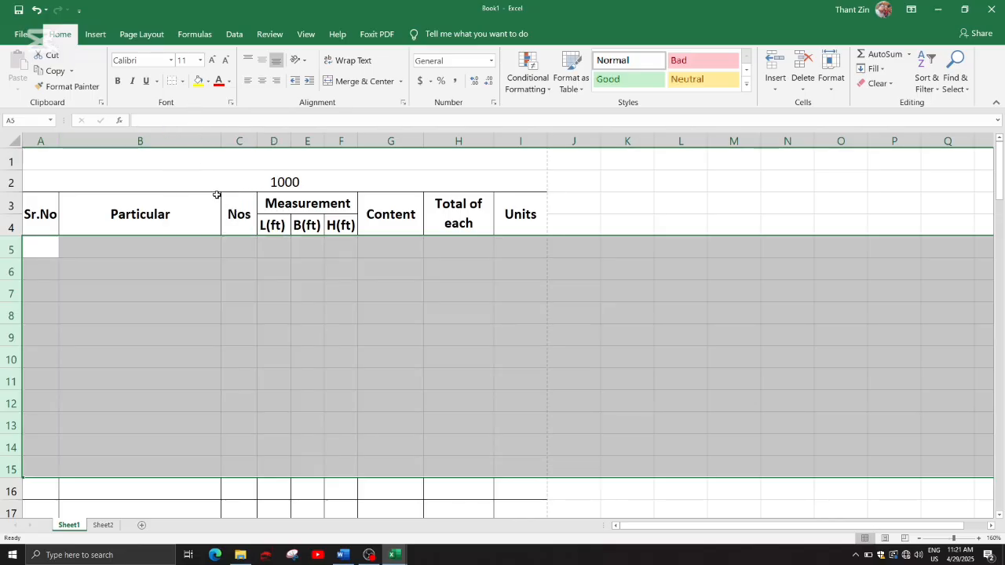
# Examine the borderless rows 5 to 15 against the bordered rows of the measurement table below them.
pyautogui.click(200, 329)
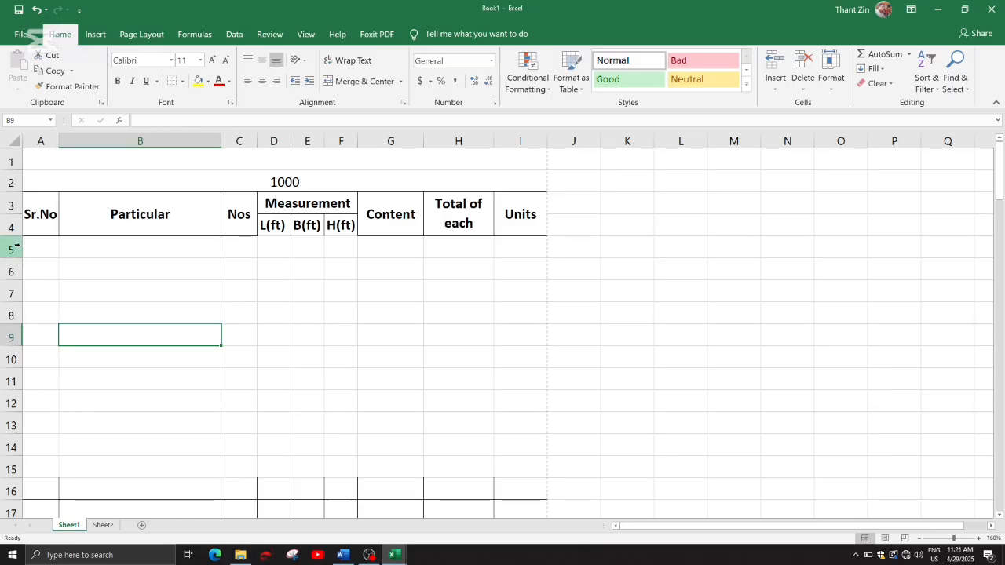
pyautogui.moveTo(9, 249); pyautogui.dragTo(3, 271)
pyautogui.click(219, 363)
pyautogui.click(395, 372)
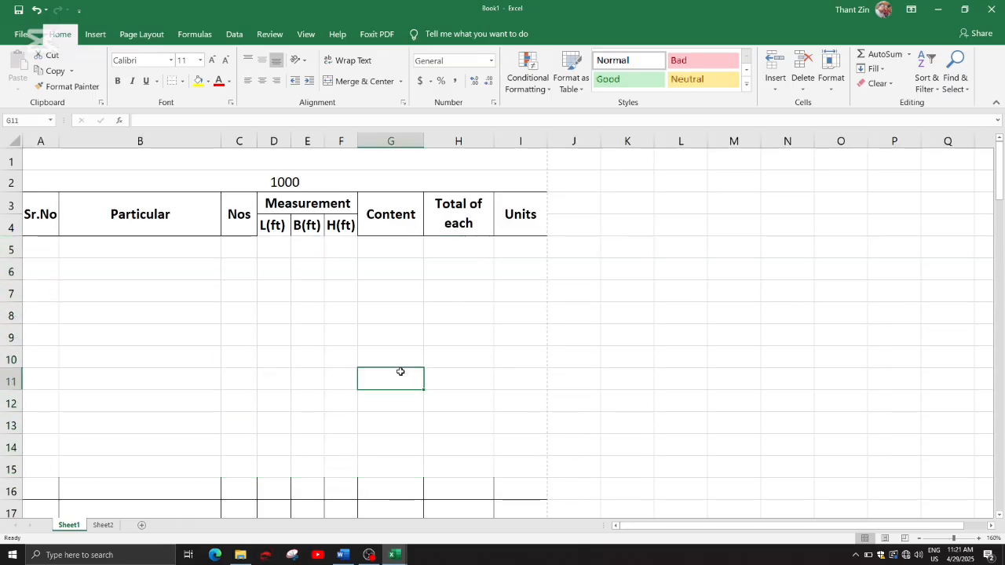
pyautogui.click(433, 398)
pyautogui.scroll(-3, 426, 244)
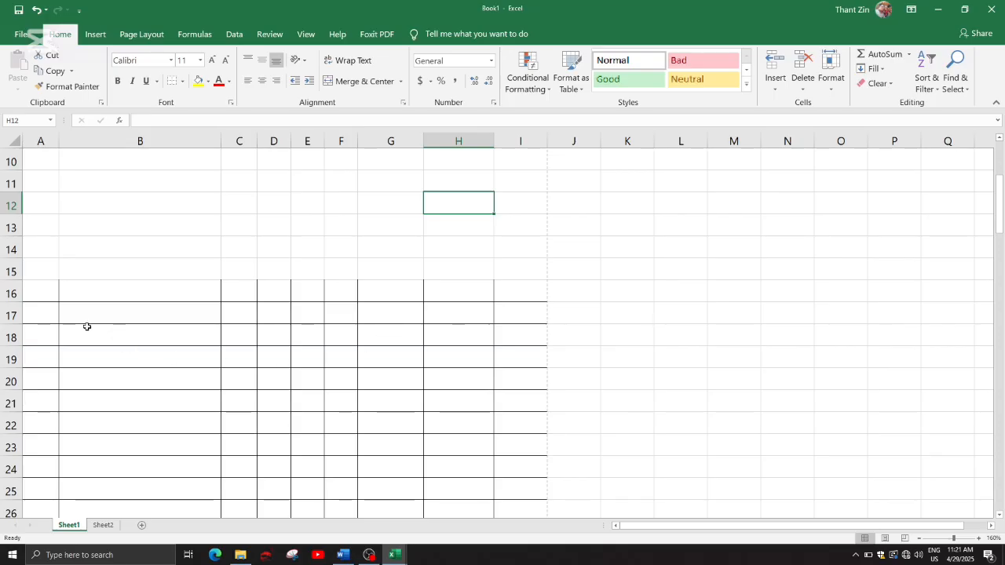
pyautogui.scroll(3, 336, 354)
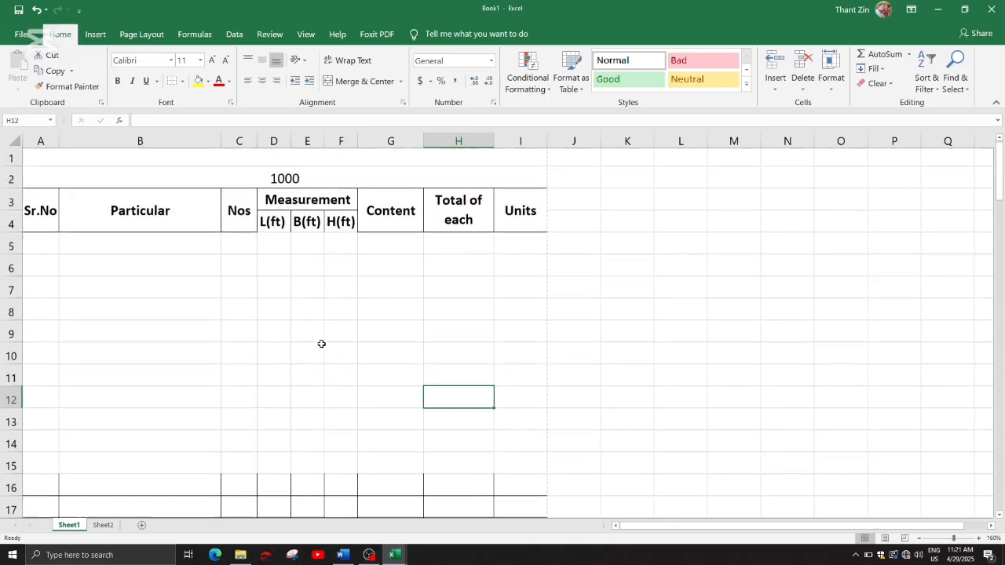
pyautogui.scroll(-1, 321, 344)
pyautogui.scroll(1, 321, 344)
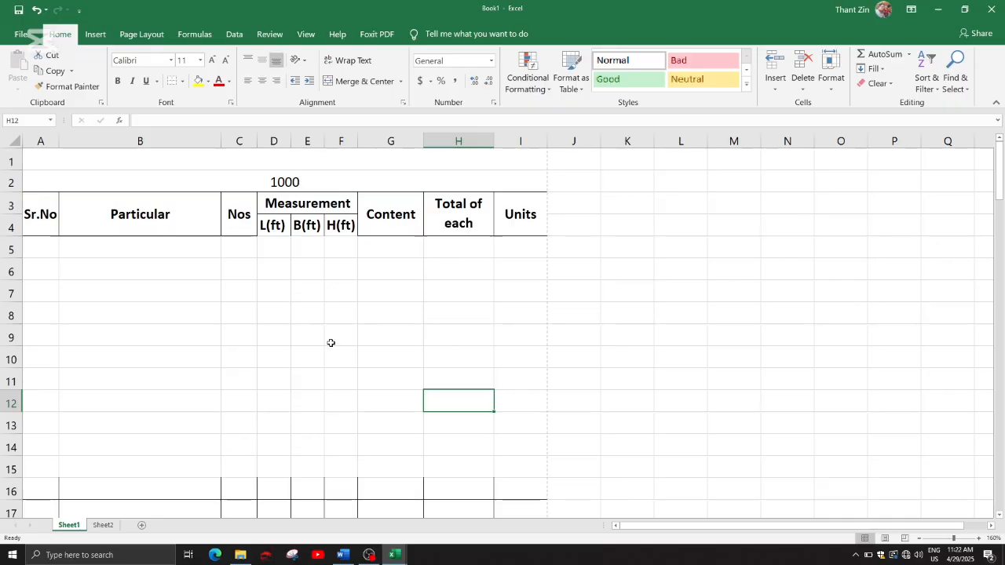
# Check in the print preview how the borderless rows and the bordered rows of the table would print.
pyautogui.hotkey('ctrl', 'p')
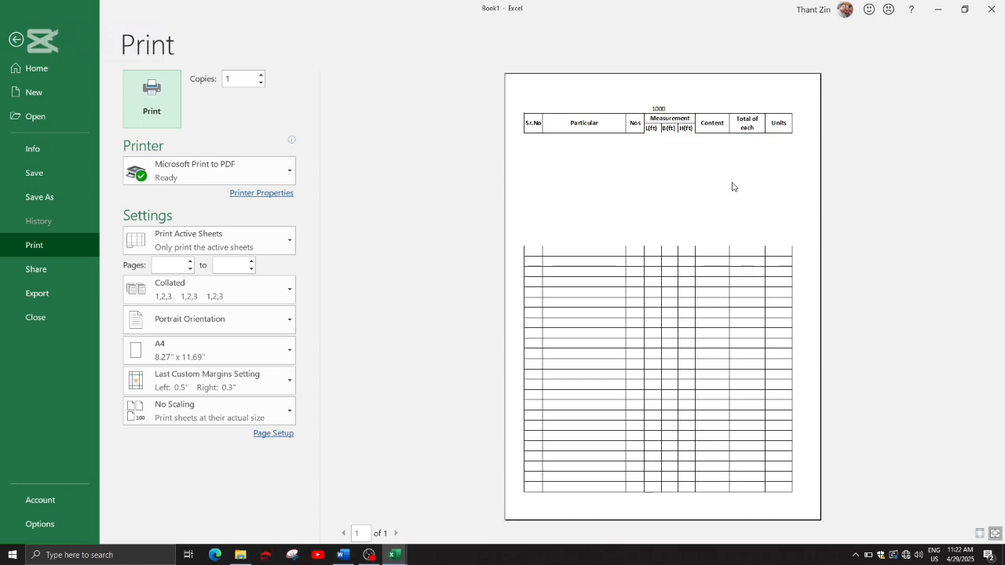
pyautogui.click(16, 40)
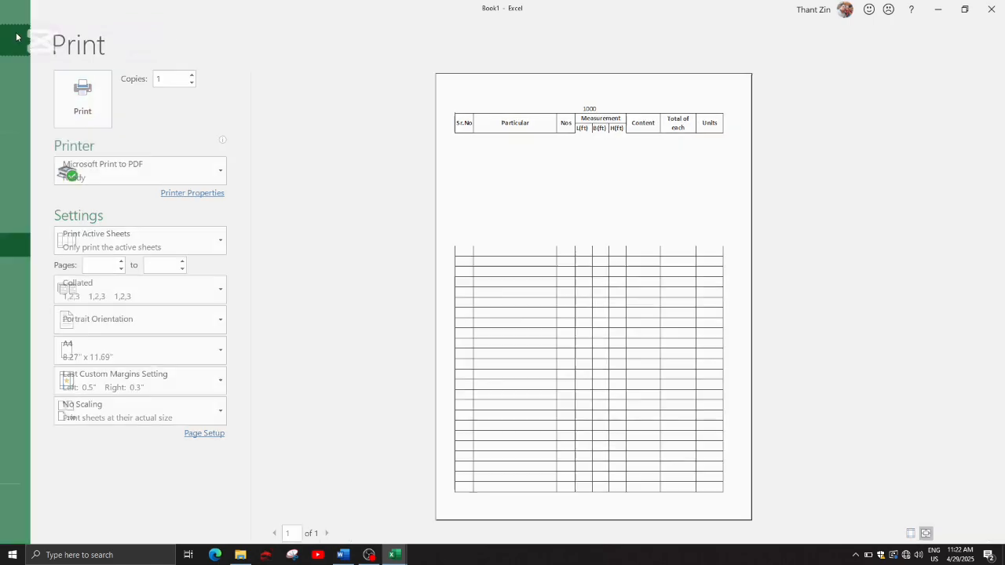
pyautogui.scroll(-1, 285, 338)
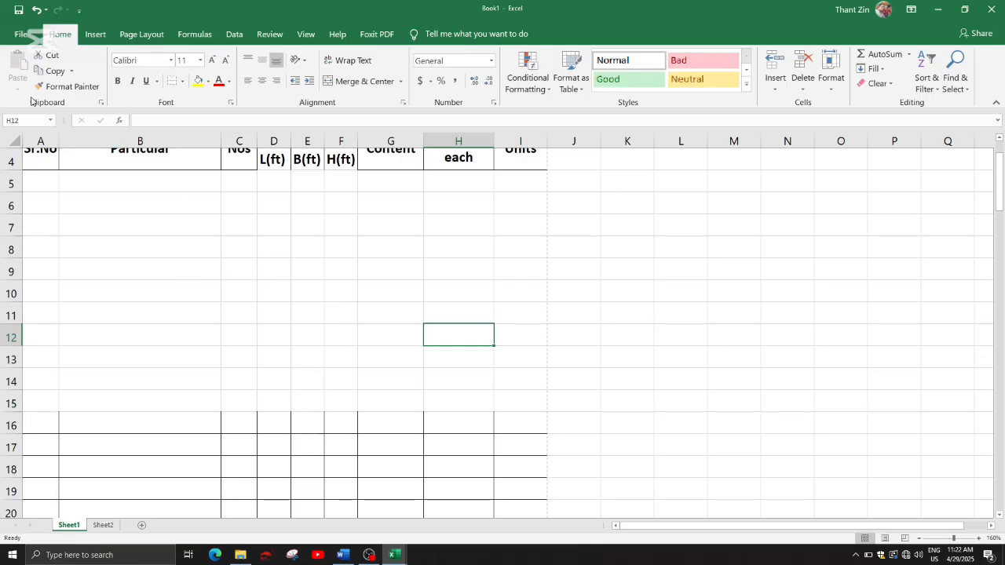
pyautogui.click(18, 36)
pyautogui.click(51, 252)
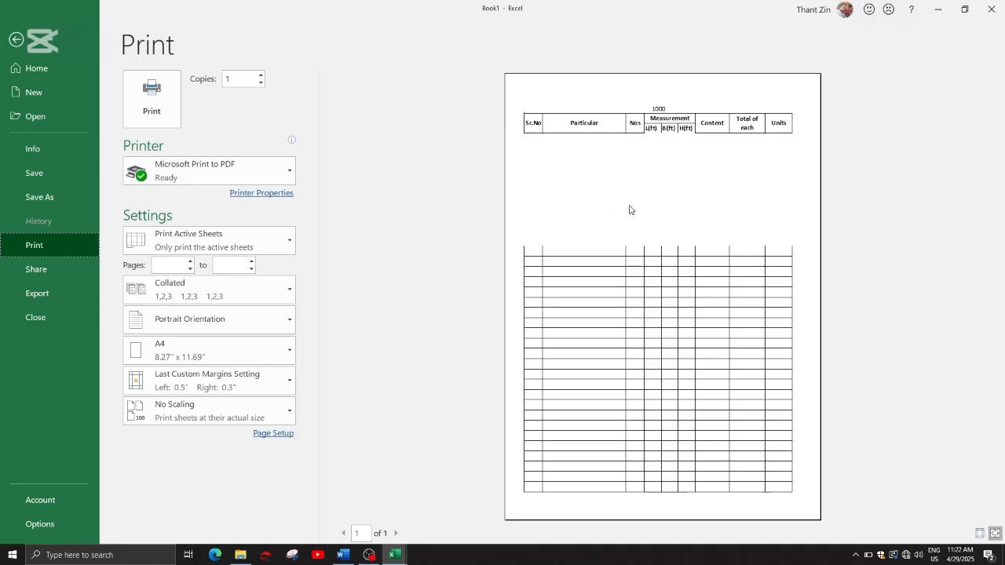
pyautogui.click(13, 44)
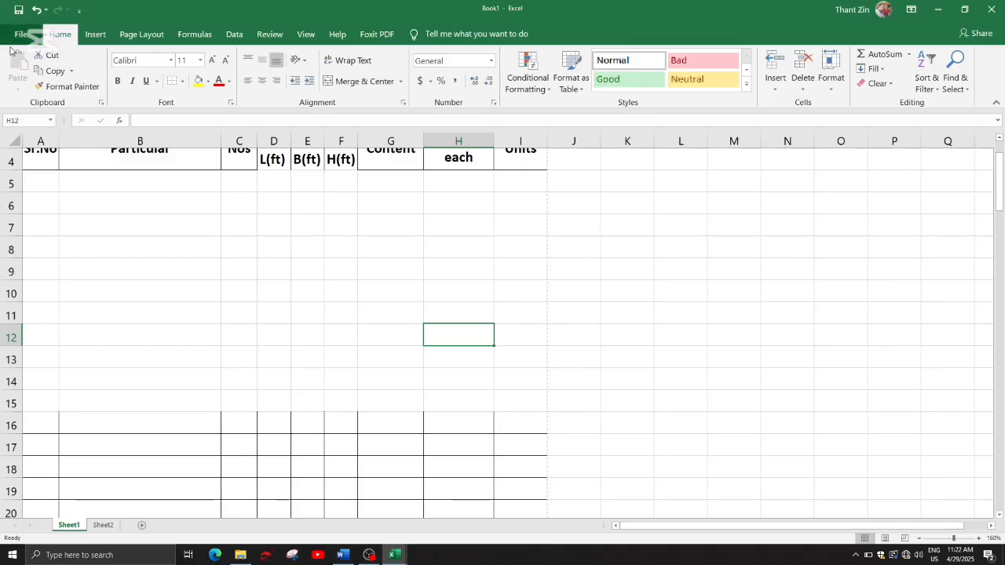
# Undo the border removal on rows 5 to 15 of the measurement table.
pyautogui.scroll(-2, 424, 243)
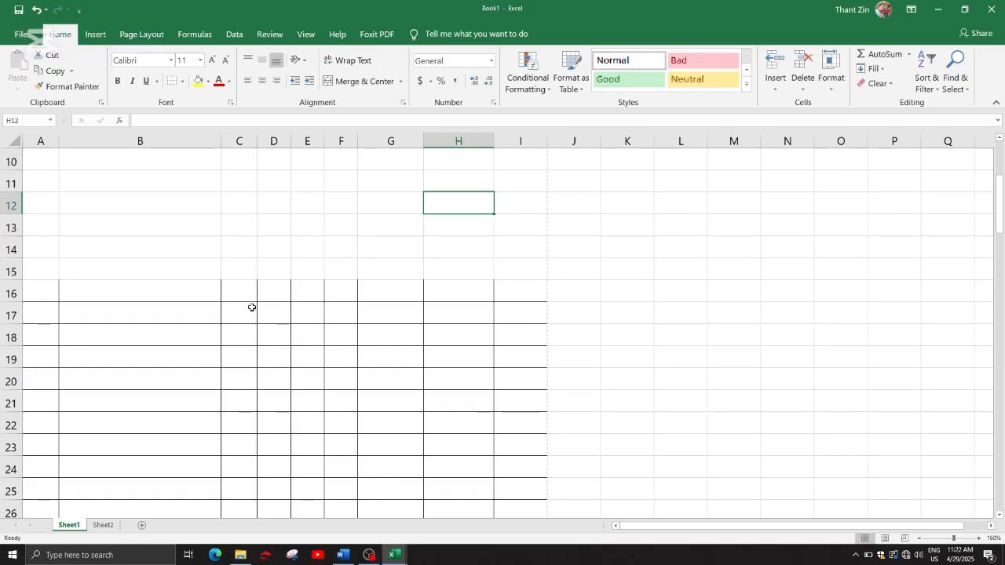
pyautogui.scroll(3, 255, 316)
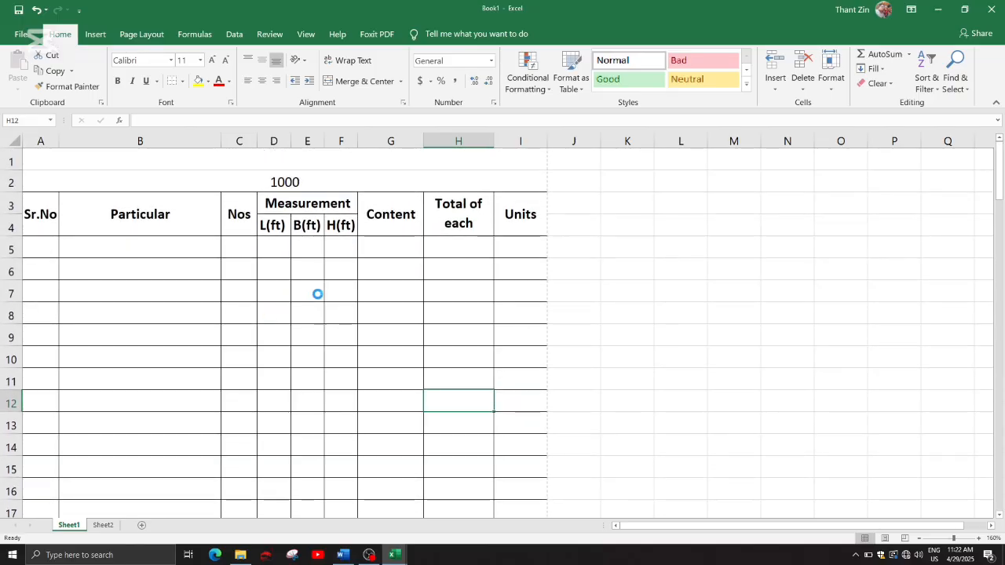
pyautogui.click(432, 294)
pyautogui.click(402, 294)
pyautogui.click(316, 293)
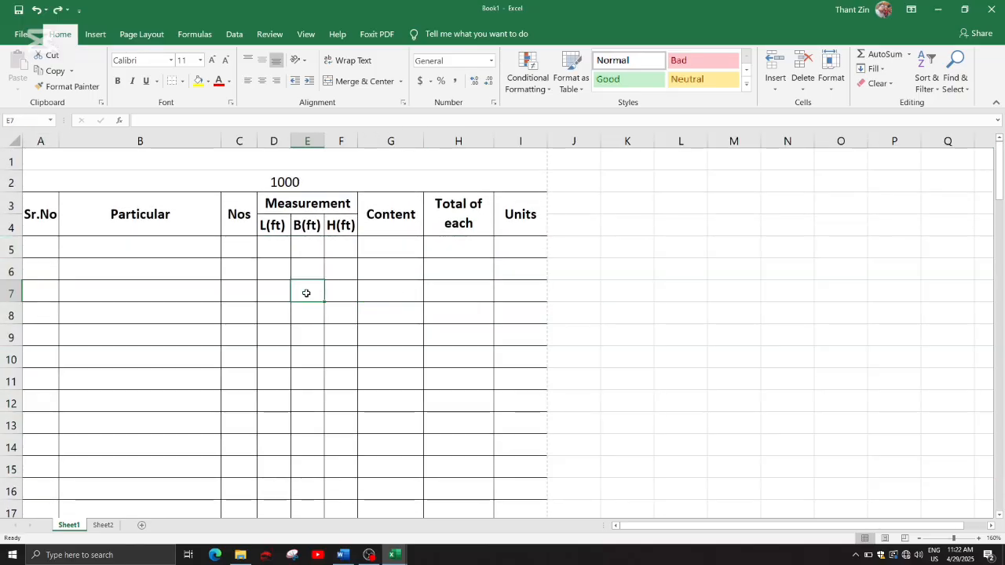
pyautogui.click(274, 294)
pyautogui.click(236, 293)
pyautogui.click(210, 292)
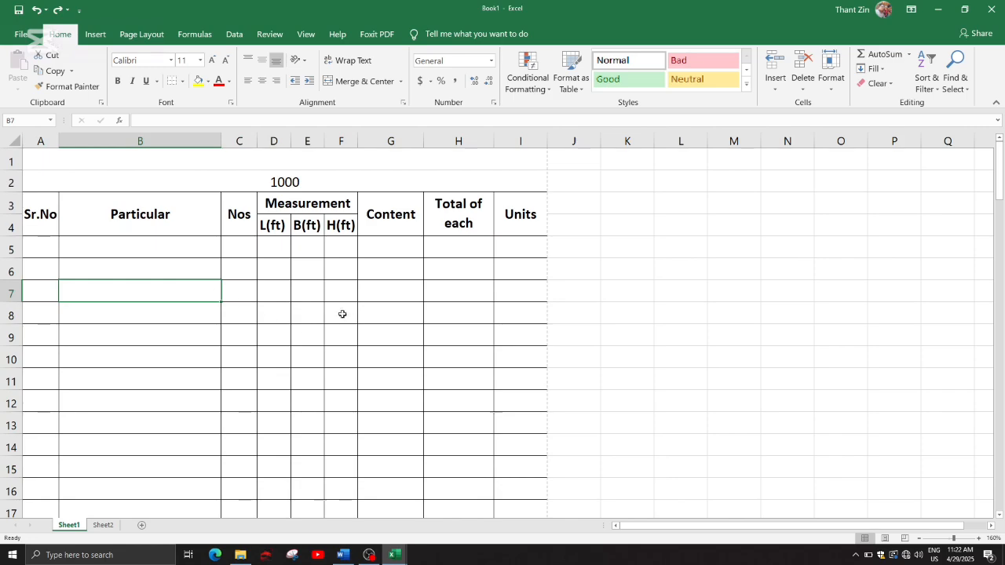
# Clear the value 1000 from the merged cell A2 above the table header.
pyautogui.click(144, 263)
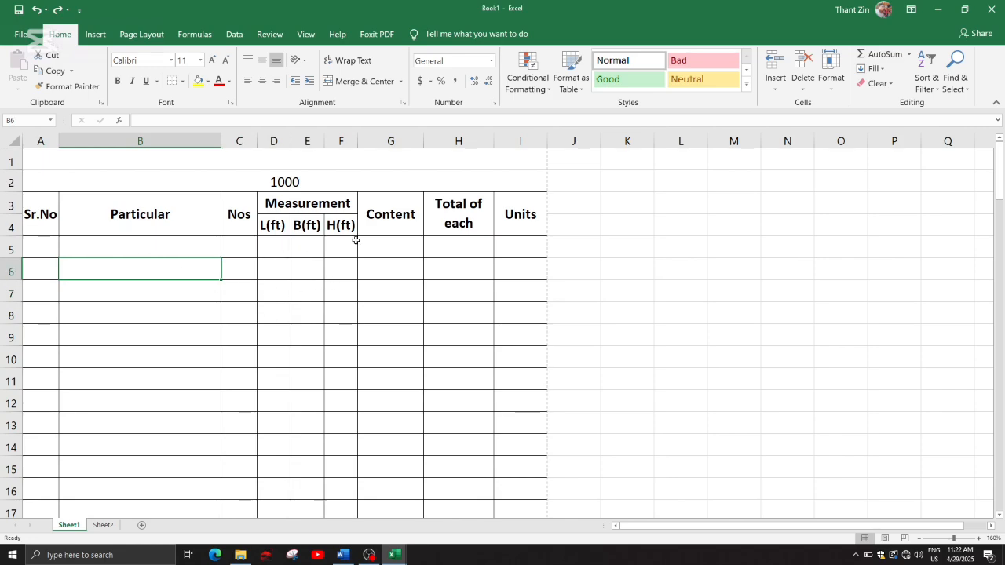
pyautogui.click(289, 182)
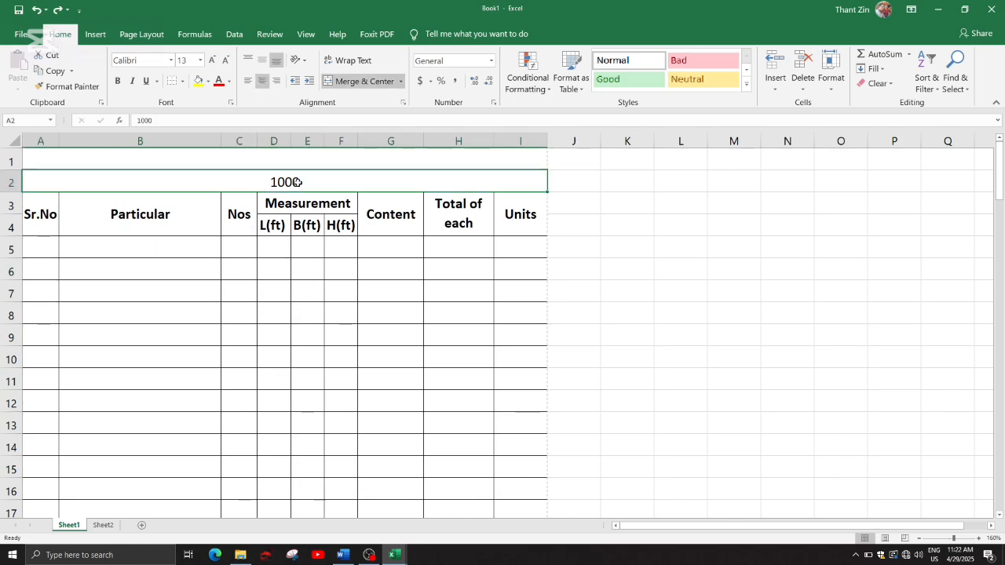
pyautogui.press('Delete')
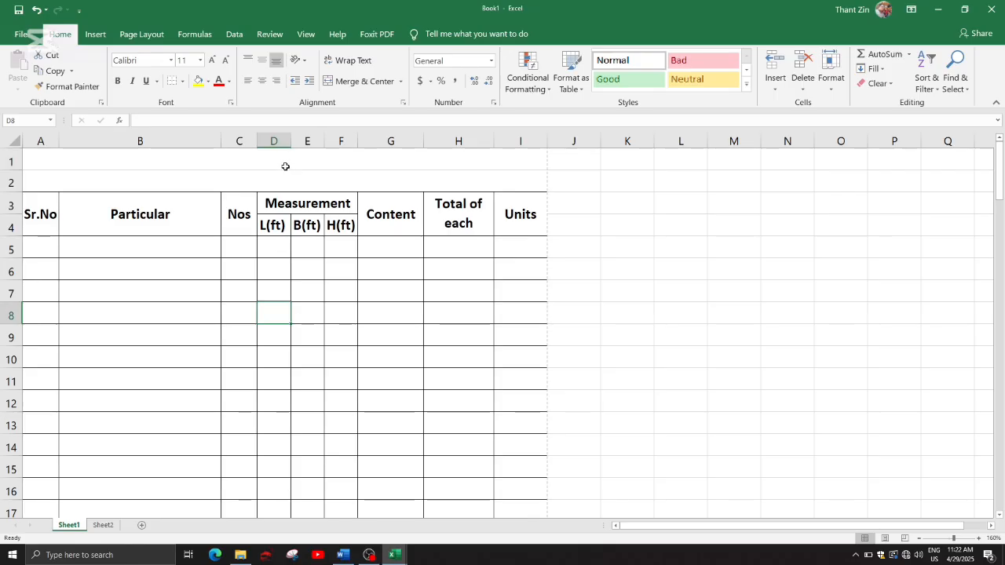
# Enter the title label "Work name -" in the merged cell A1.
pyautogui.click(284, 163)
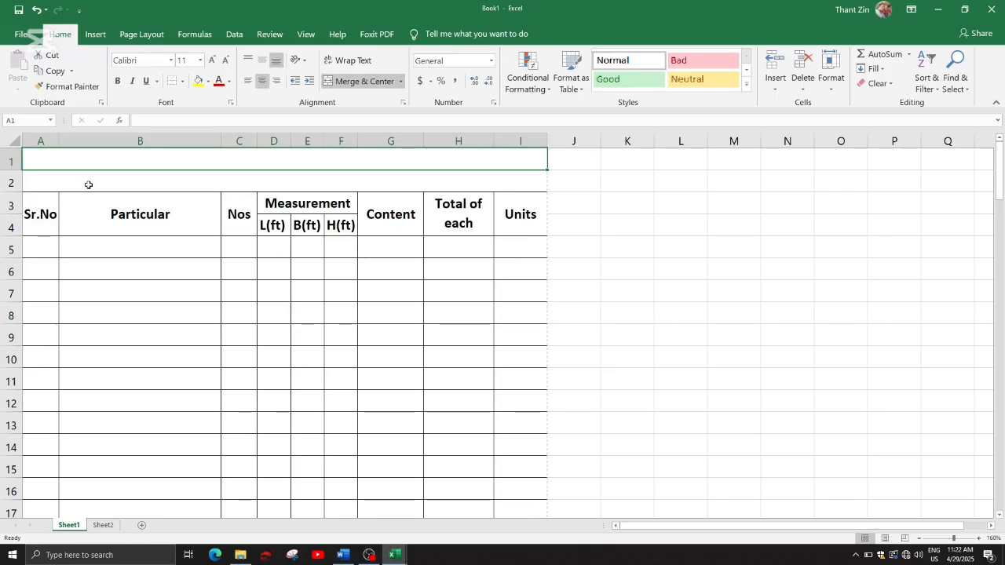
pyautogui.write('Work')
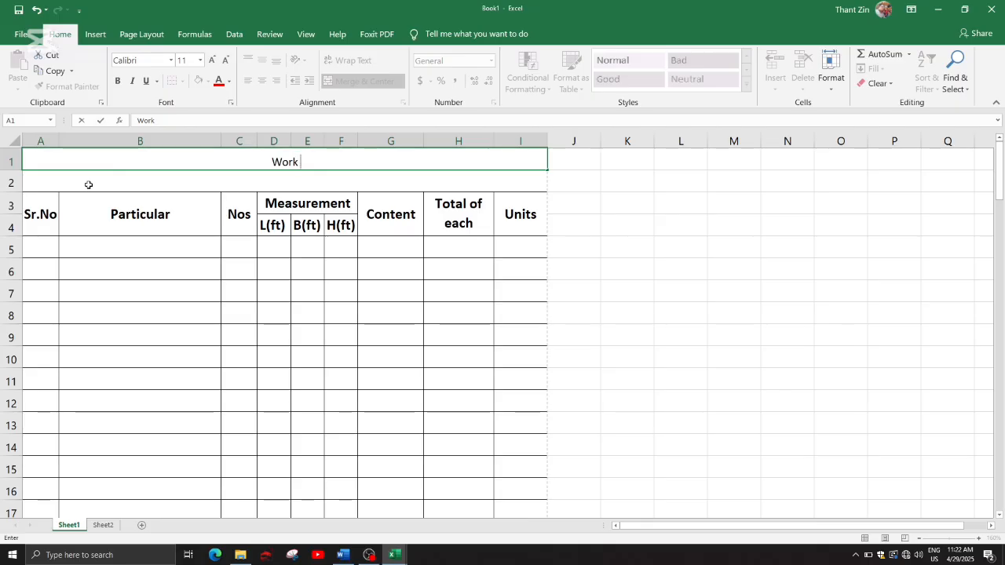
pyautogui.write(' ma')
pyautogui.press('BackSpace')
pyautogui.write('na')
pyautogui.press('BackSpace')
pyautogui.press('BackSpace')
pyautogui.press('BackSpace')
pyautogui.write('name')
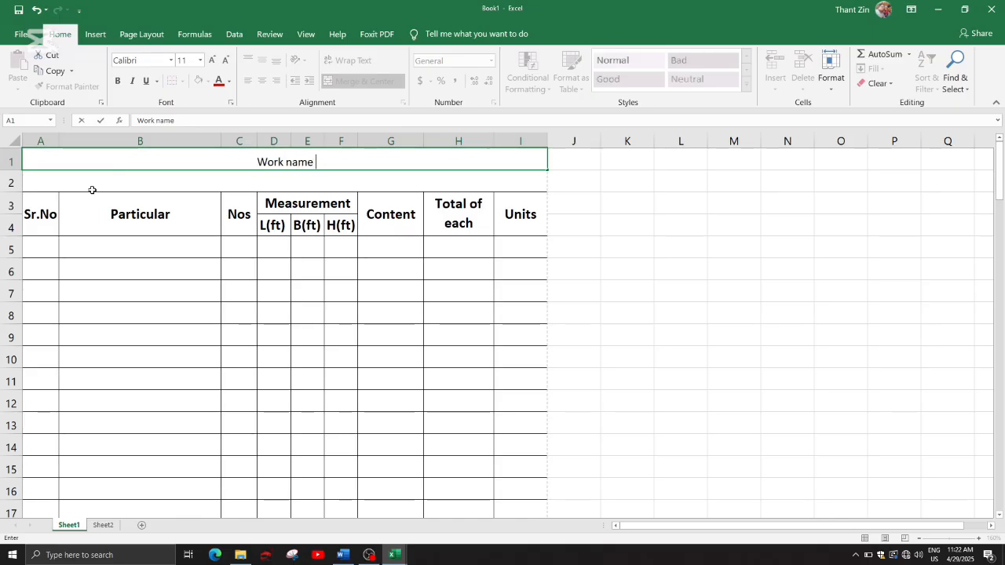
pyautogui.write(' -')
pyautogui.press('Return')
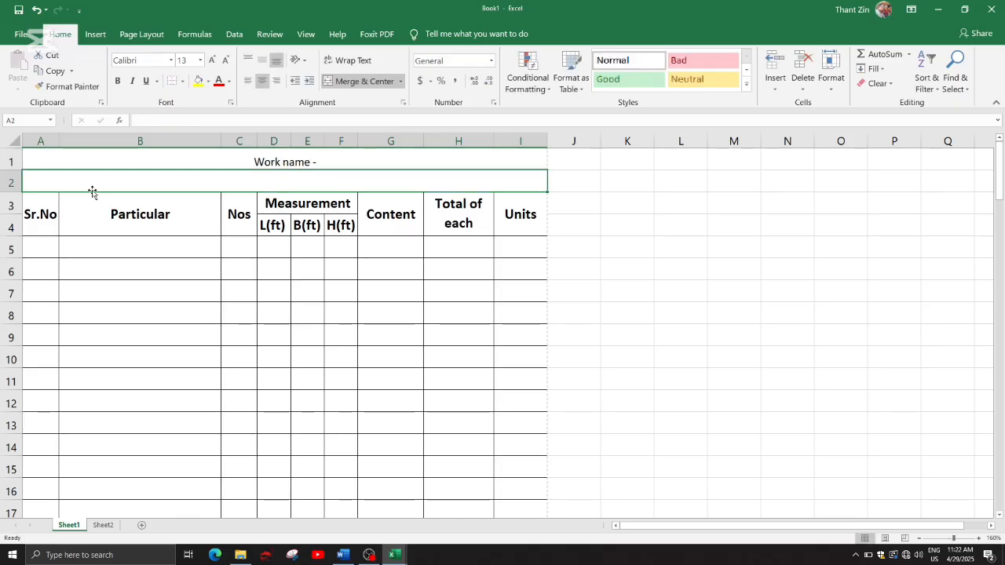
# Enter the heading "Detail Measurement" in the merged cell A2 above the column headers.
pyautogui.write('Detail')
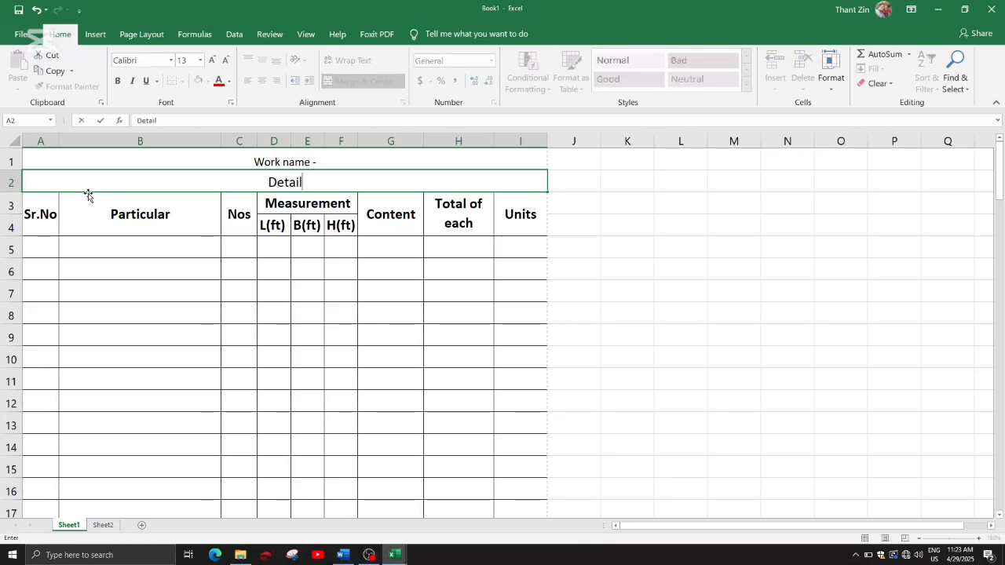
pyautogui.write(' M')
pyautogui.press('BackSpace')
pyautogui.write('of')
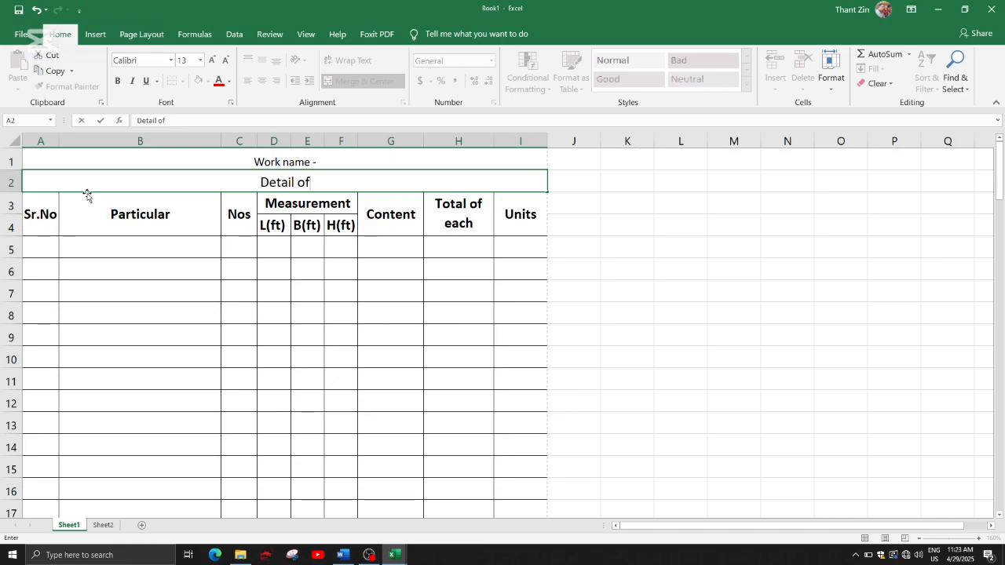
pyautogui.write(' m')
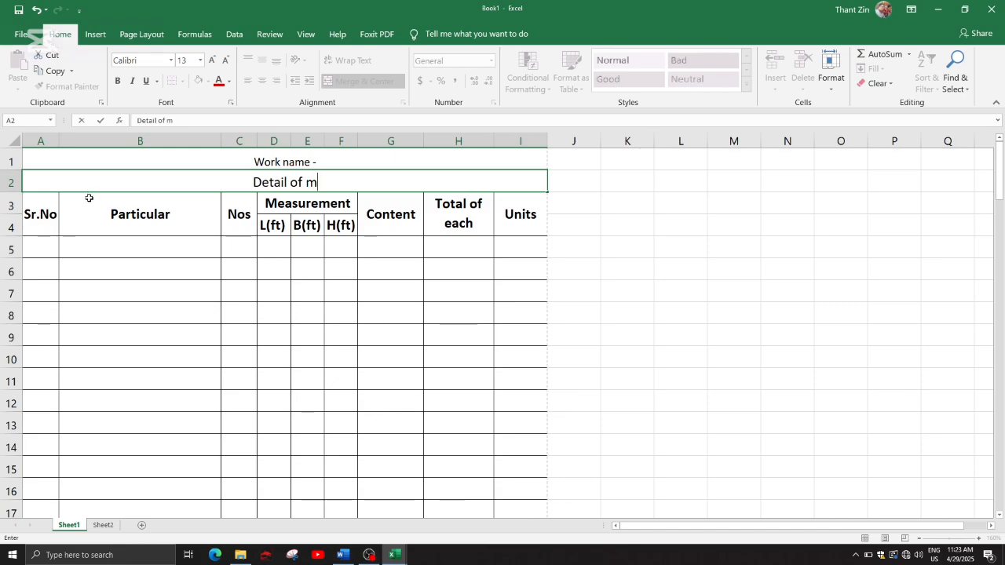
pyautogui.press('BackSpace')
pyautogui.press('BackSpace')
pyautogui.press('BackSpace')
pyautogui.press('BackSpace')
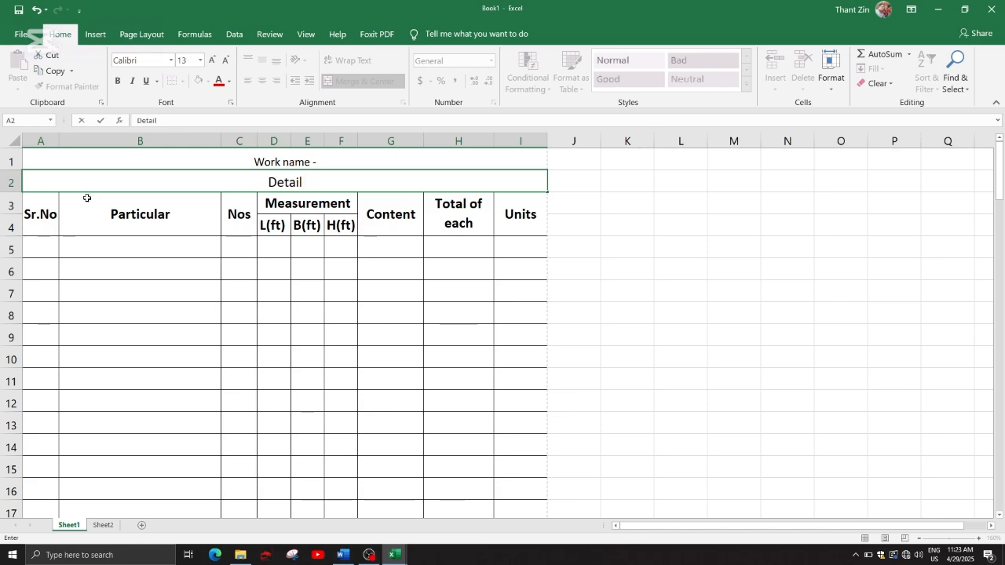
pyautogui.write('Measur')
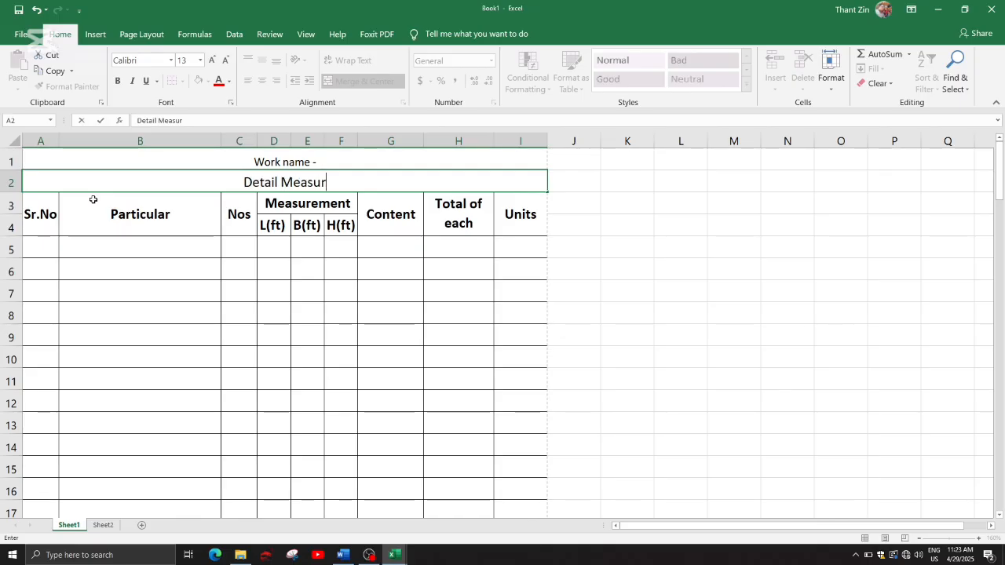
pyautogui.write('ement')
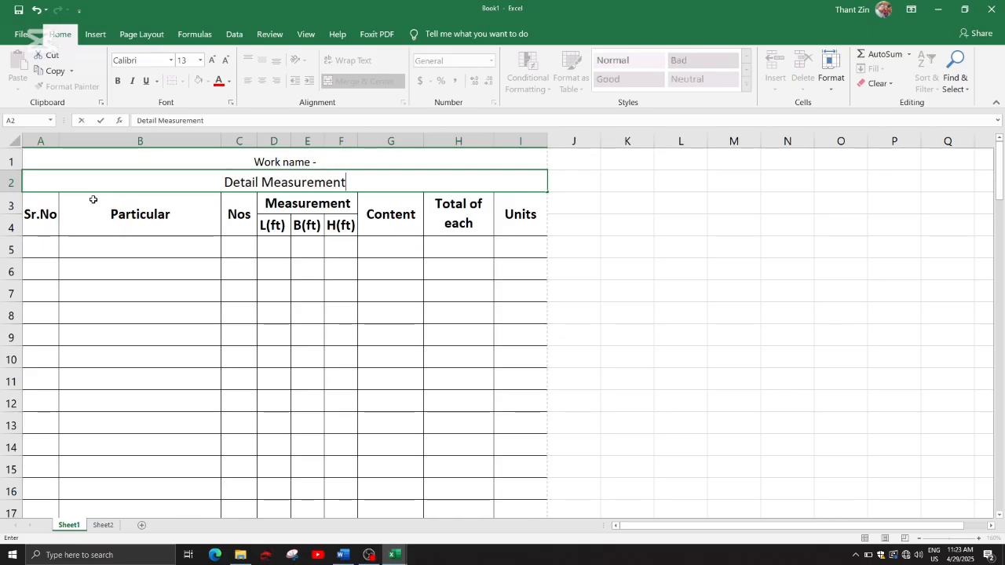
pyautogui.press('Return')
pyautogui.click(144, 259)
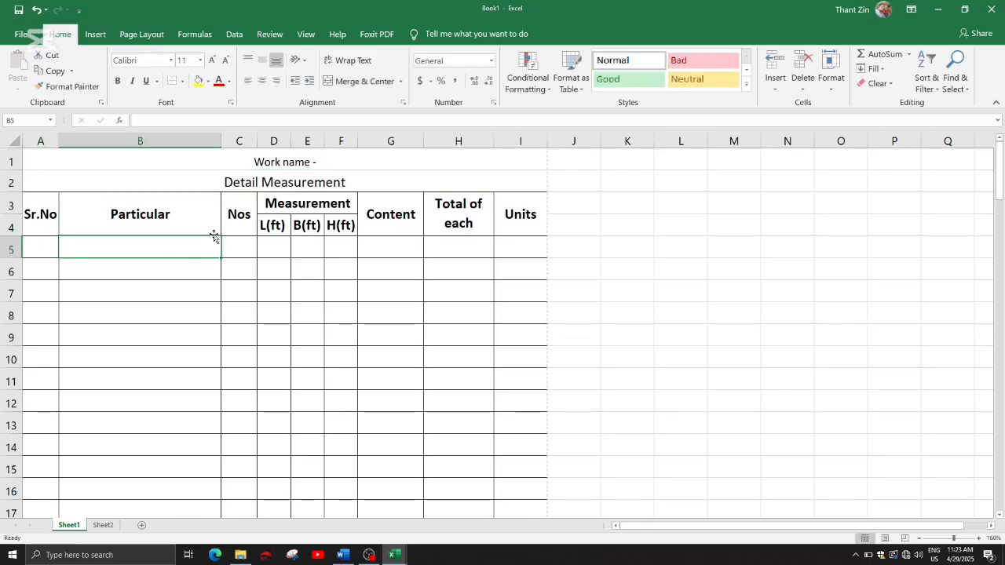
# Make the Detail Measurement heading and the Work name label bold, and left-align the Work name label.
pyautogui.click(314, 184)
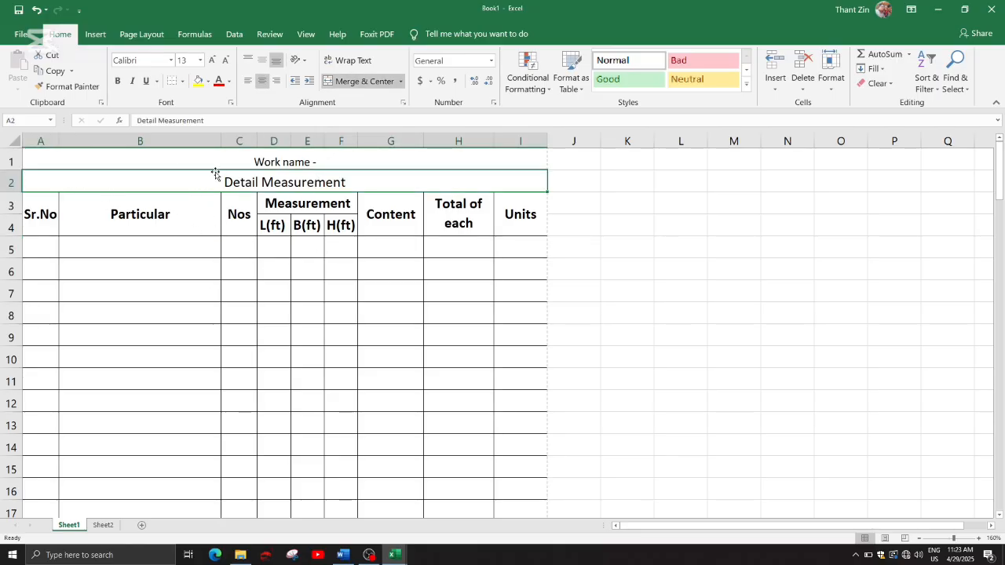
pyautogui.click(119, 81)
pyautogui.press('Up')
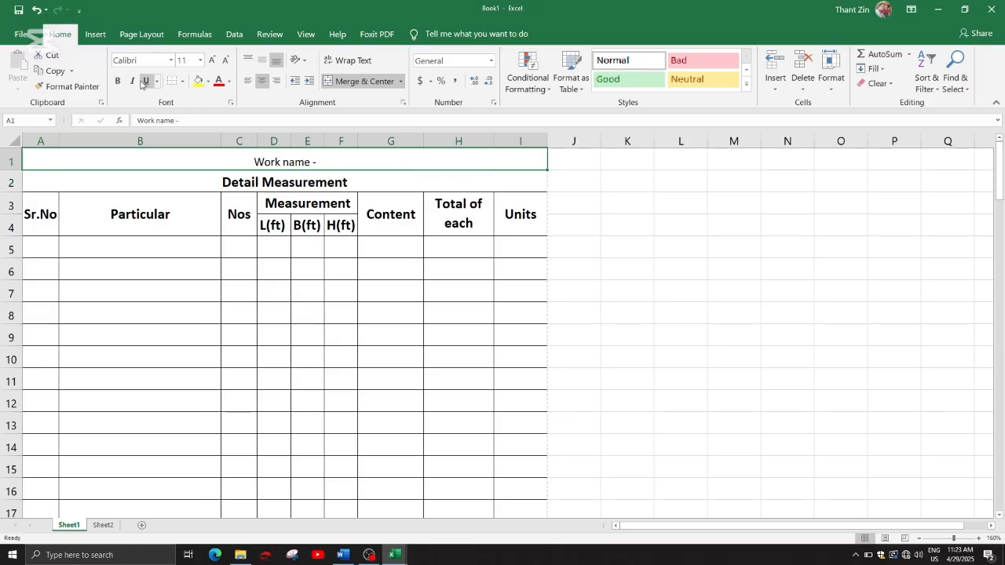
pyautogui.click(117, 81)
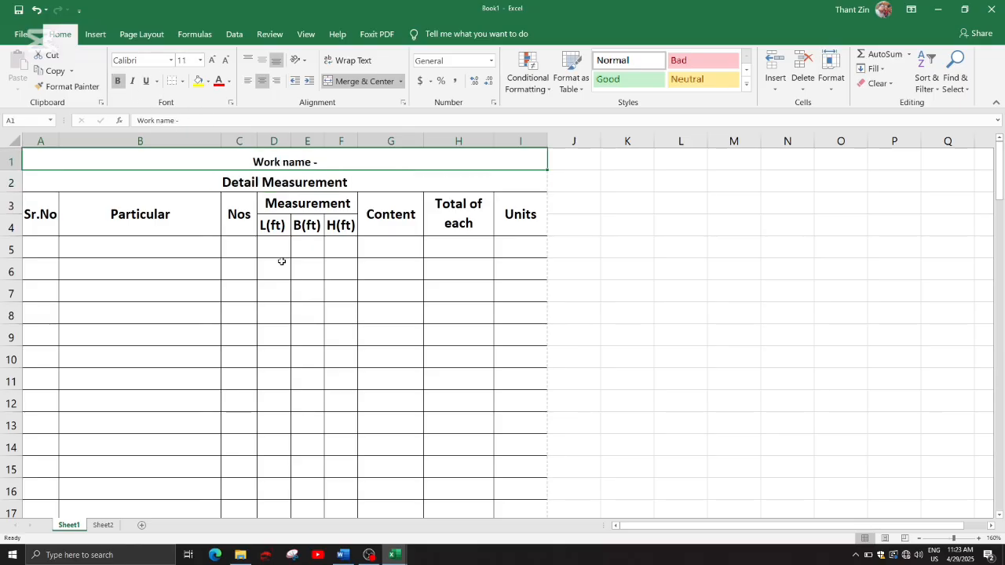
pyautogui.click(246, 81)
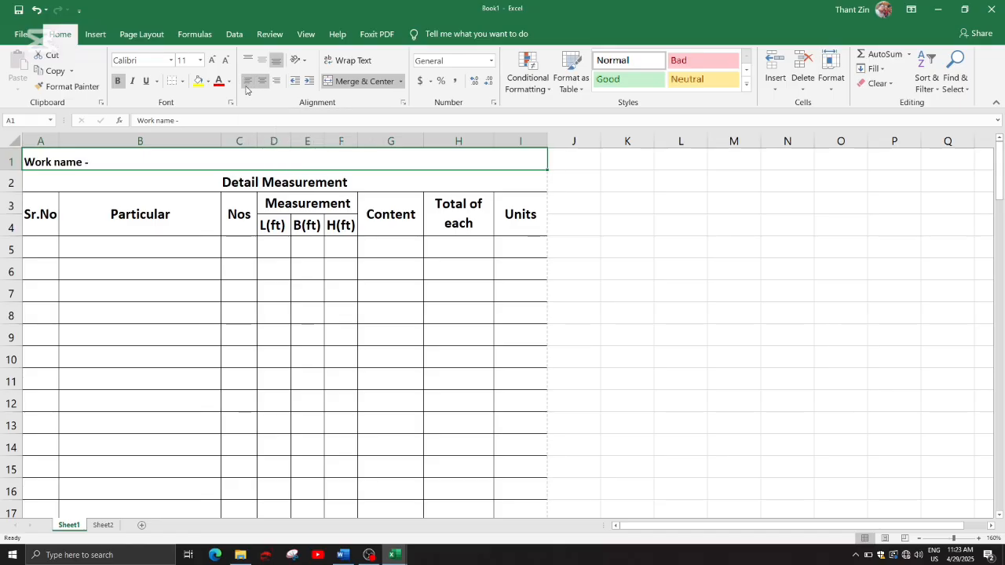
pyautogui.click(267, 180)
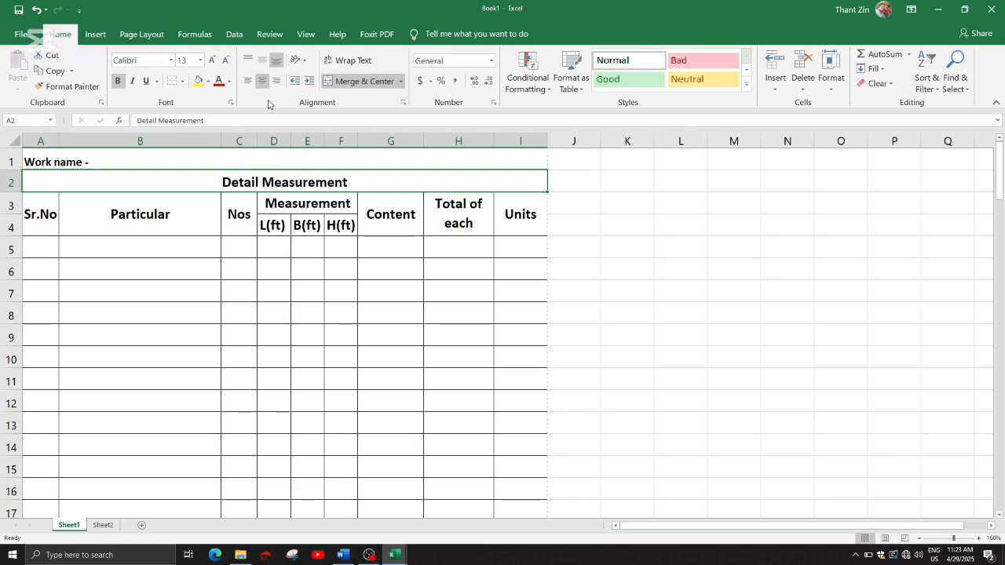
pyautogui.click(384, 289)
pyautogui.click(180, 164)
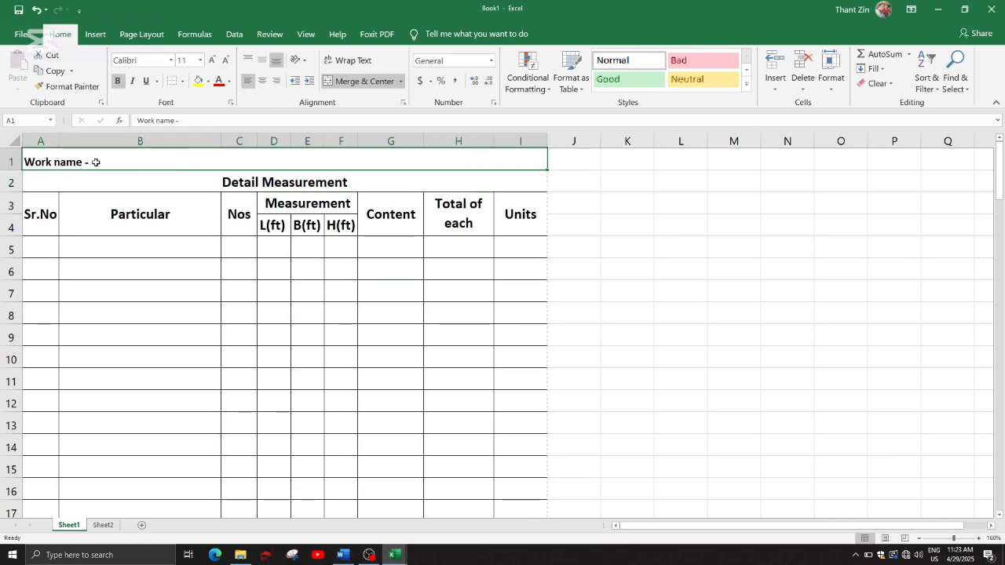
pyautogui.click(302, 180)
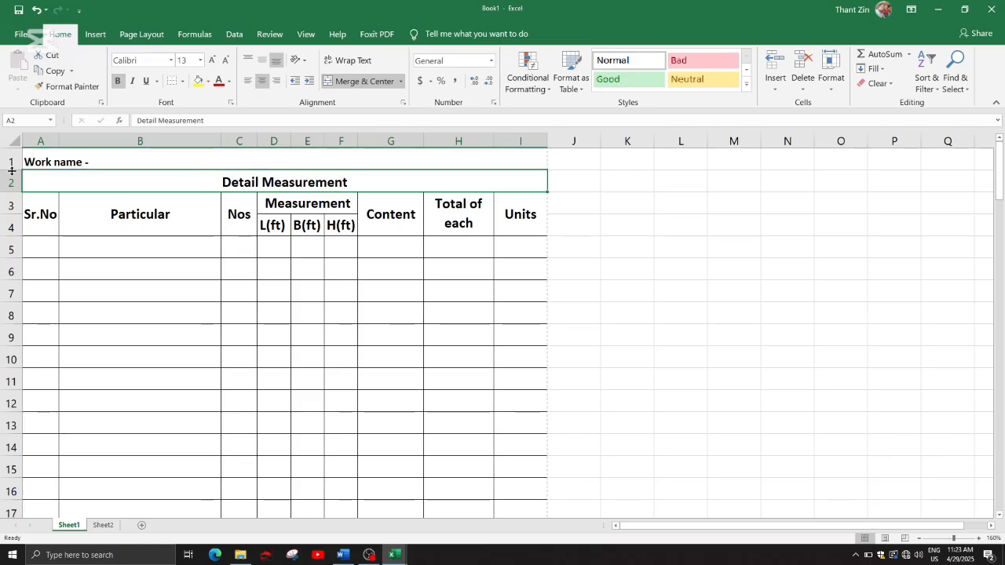
# Make rows 1 and 2 with the Work name label and Detail Measurement heading taller, then trim row 2 slightly.
pyautogui.moveTo(12, 168); pyautogui.dragTo(11, 219)
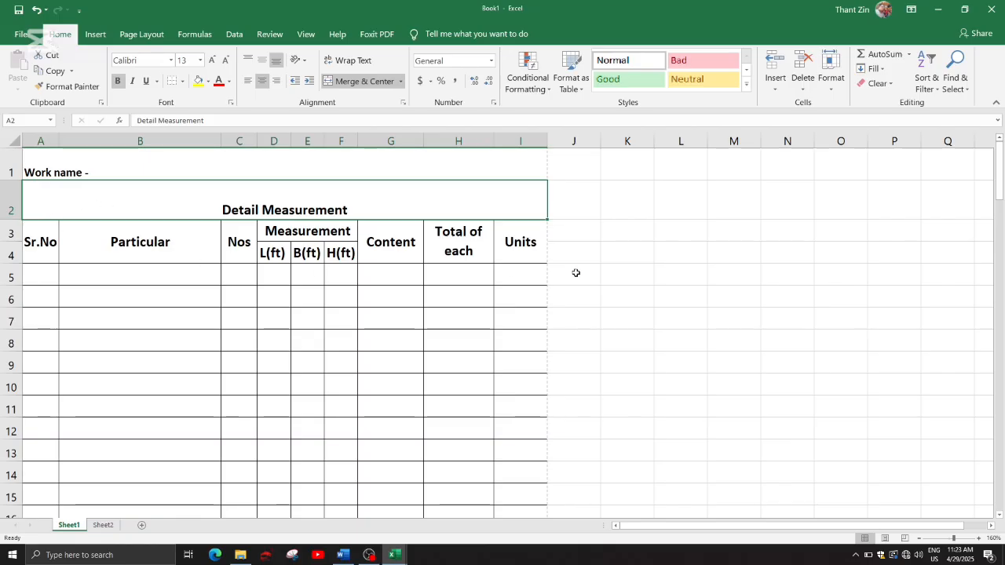
pyautogui.click(576, 272)
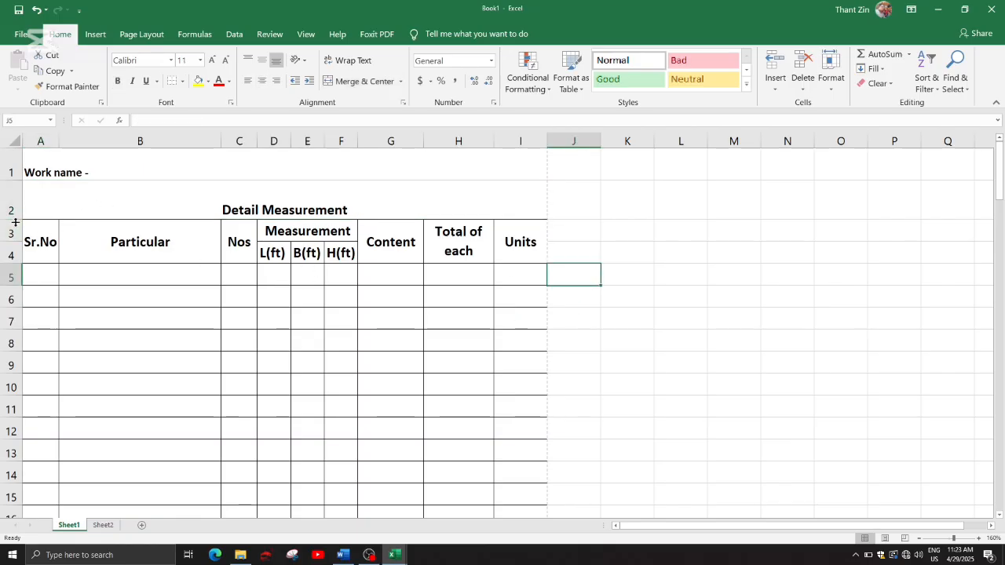
pyautogui.moveTo(11, 220); pyautogui.dragTo(13, 211)
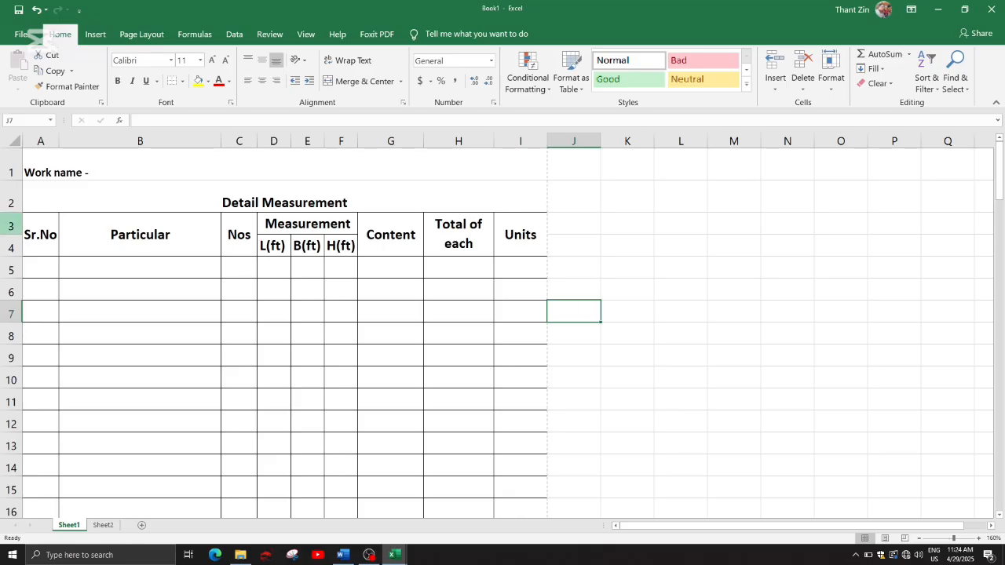
pyautogui.click(15, 186)
pyautogui.click(343, 289)
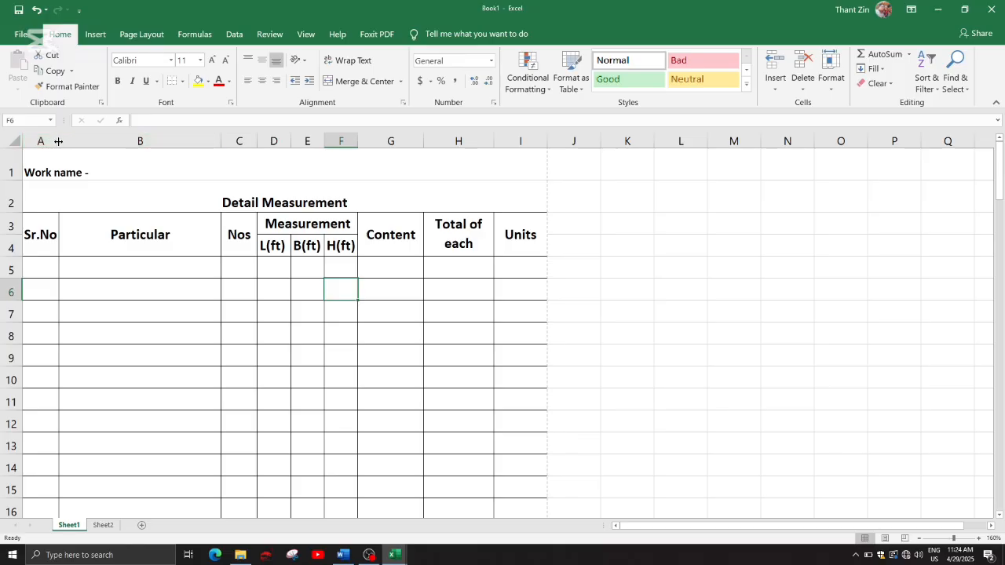
# Fine-tune the widths of the Sr.No and Particular columns and make the Work name row slightly taller.
pyautogui.moveTo(58, 141)
pyautogui.mouseDown()
pyautogui.moveTo(107, 142)
pyautogui.moveTo(59, 140)
pyautogui.mouseUp()
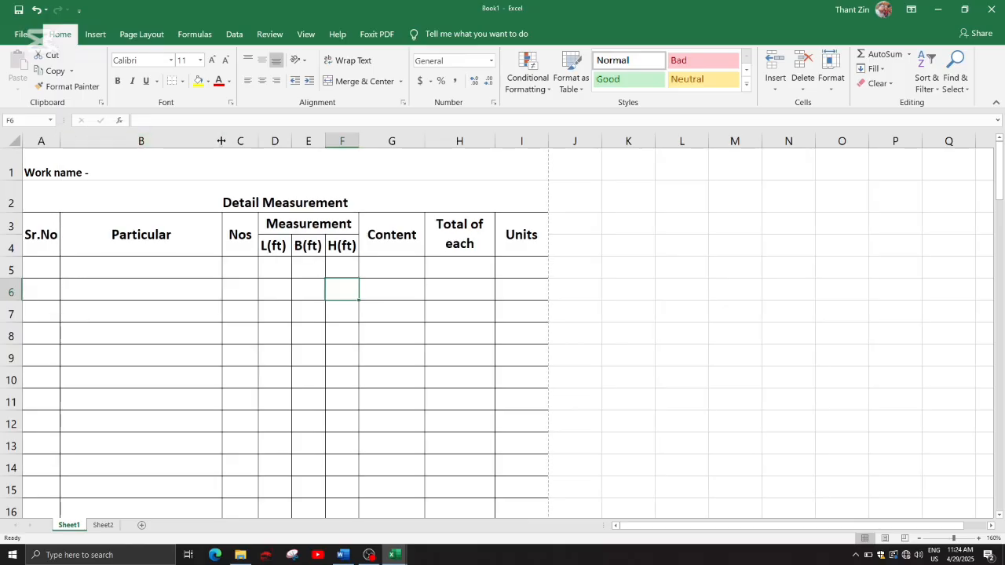
pyautogui.moveTo(221, 141)
pyautogui.mouseDown()
pyautogui.moveTo(235, 141)
pyautogui.moveTo(206, 142)
pyautogui.moveTo(222, 142)
pyautogui.mouseUp()
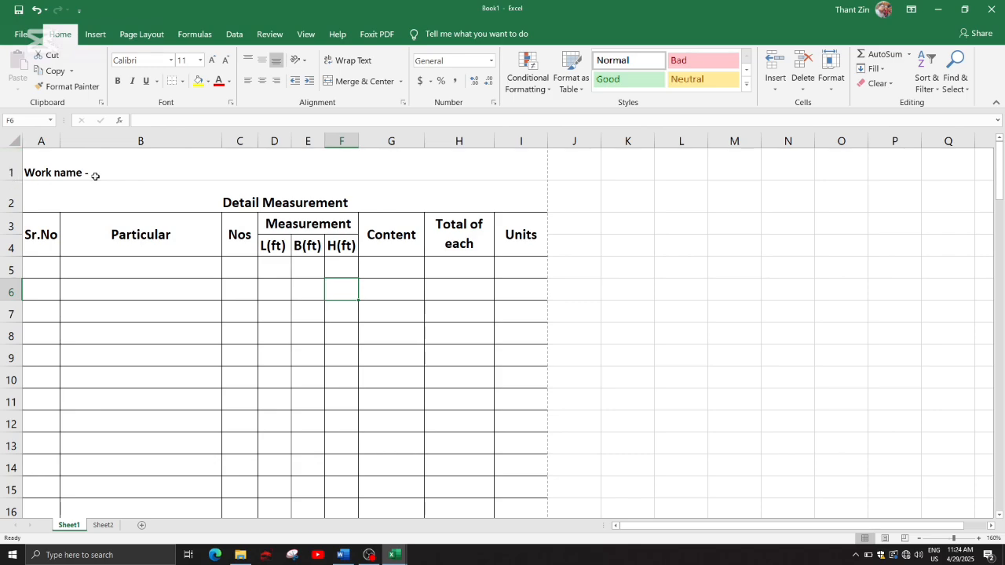
pyautogui.moveTo(15, 180)
pyautogui.mouseDown()
pyautogui.moveTo(14, 205)
pyautogui.moveTo(11, 181)
pyautogui.mouseUp()
pyautogui.moveTo(11, 179); pyautogui.dragTo(14, 183)
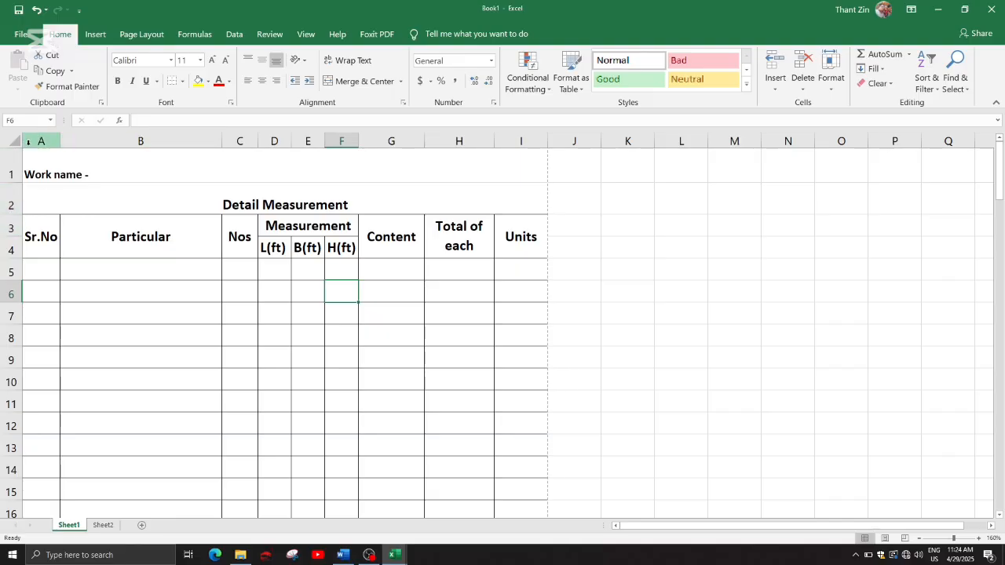
pyautogui.moveTo(61, 141); pyautogui.dragTo(59, 146)
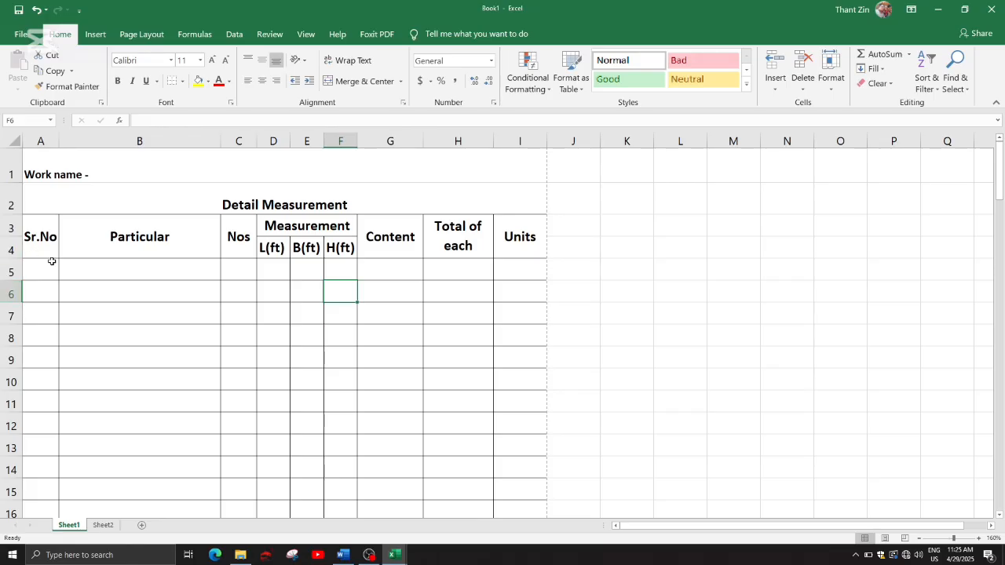
# Make the empty table rows 8 and 9 slightly taller.
pyautogui.scroll(-1, 50, 290)
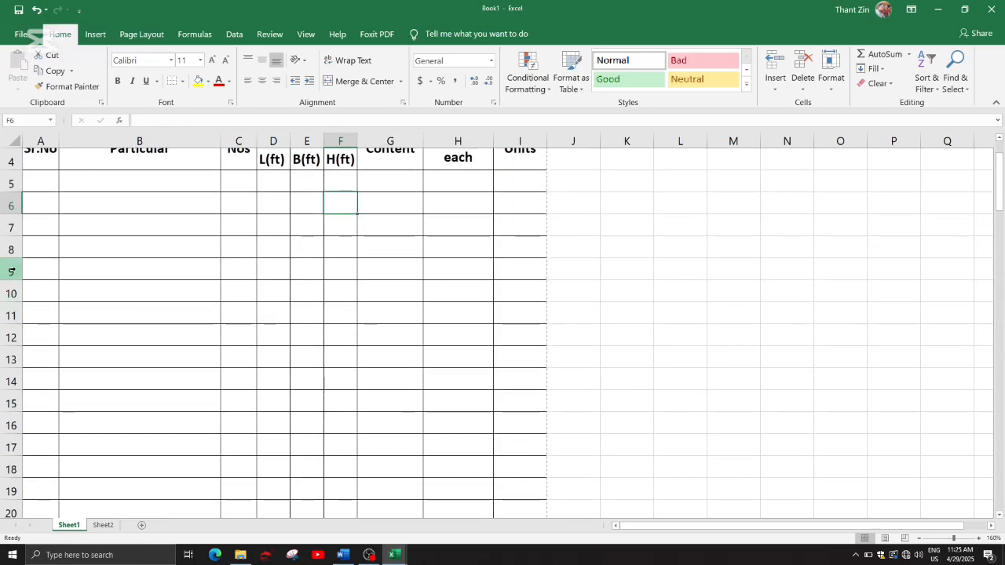
pyautogui.click(11, 271)
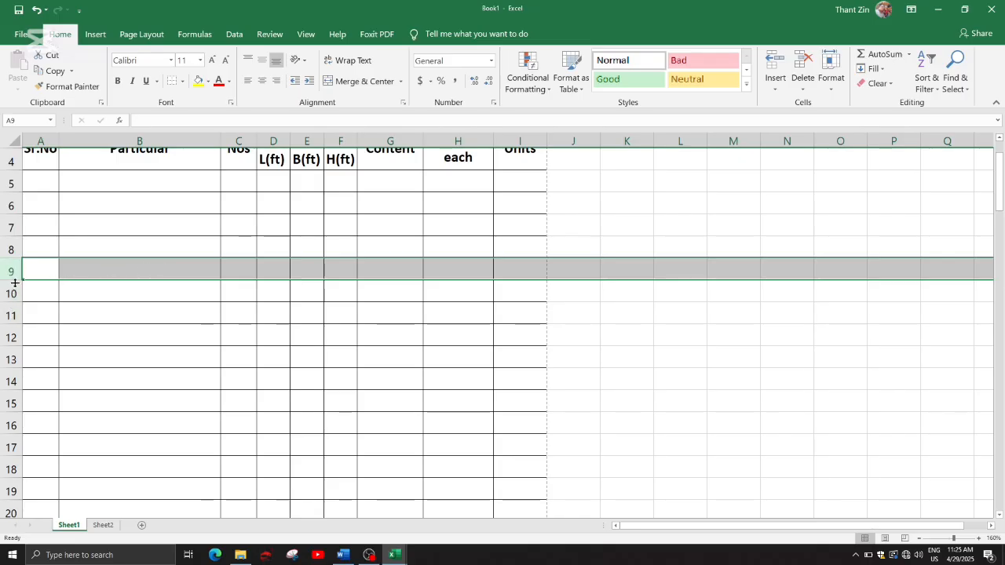
pyautogui.moveTo(11, 257)
pyautogui.mouseDown()
pyautogui.moveTo(11, 294)
pyautogui.moveTo(7, 261)
pyautogui.mouseUp()
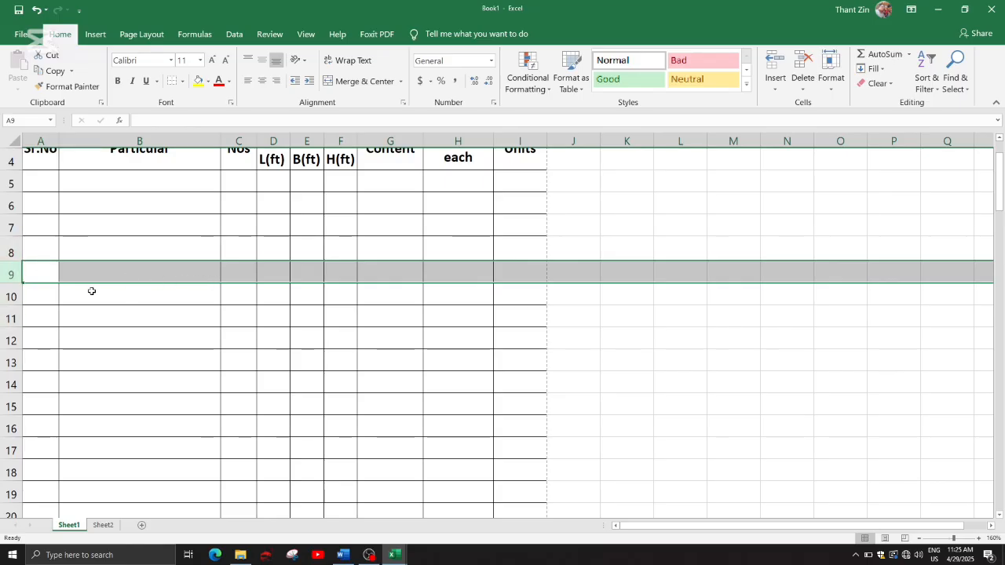
pyautogui.moveTo(14, 281)
pyautogui.mouseDown()
pyautogui.moveTo(8, 302)
pyautogui.moveTo(11, 289)
pyautogui.mouseUp()
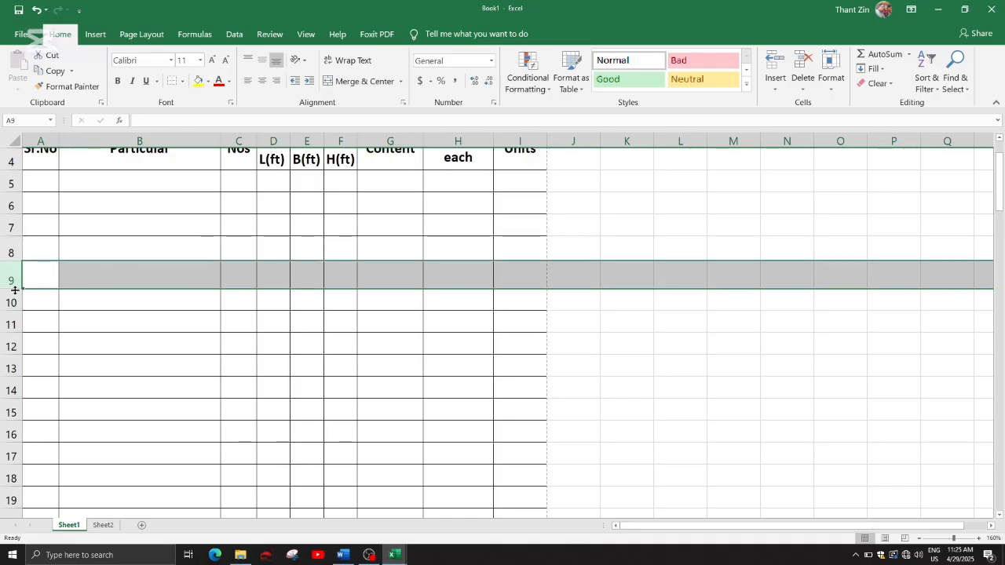
pyautogui.moveTo(15, 289); pyautogui.dragTo(13, 285)
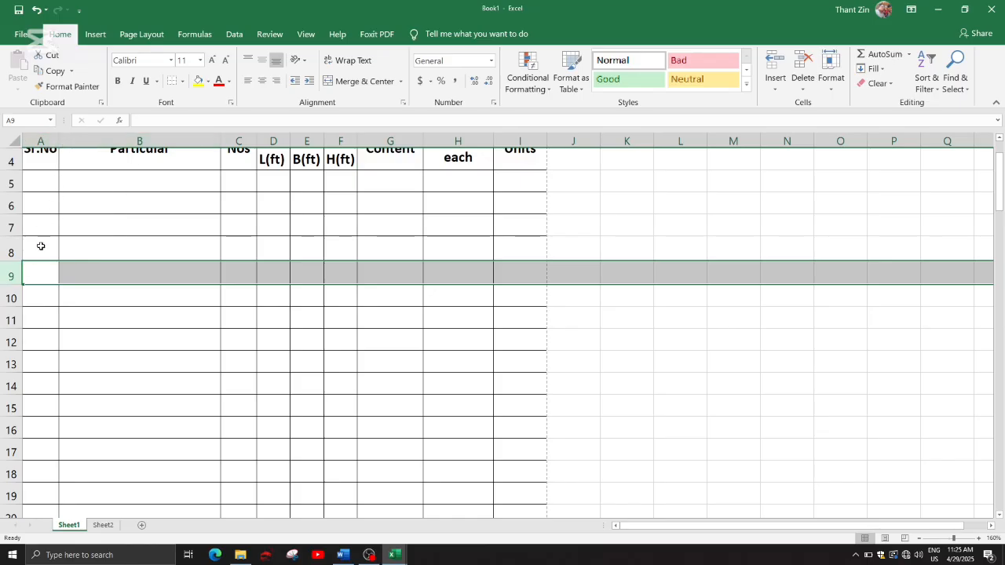
pyautogui.click(8, 252)
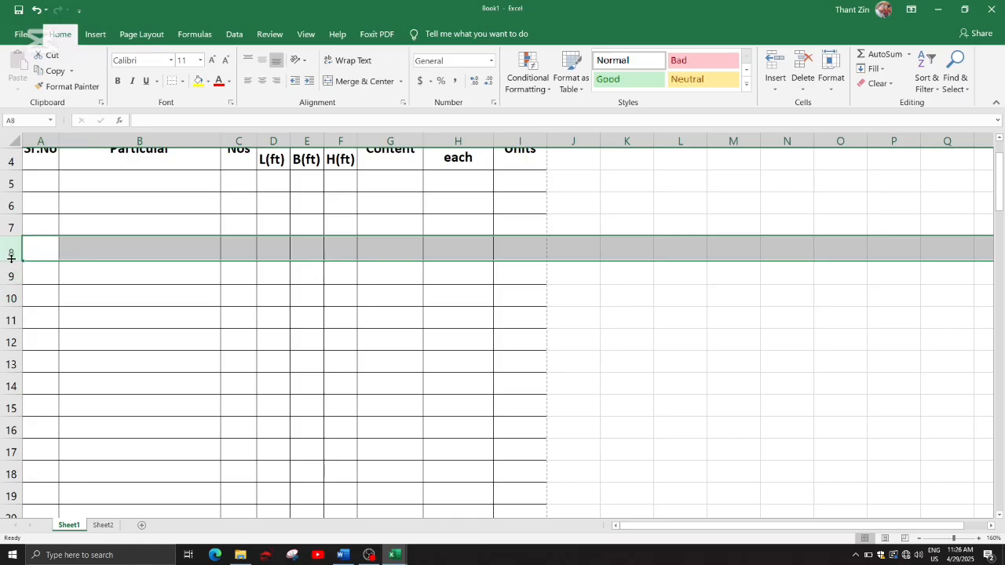
pyautogui.moveTo(11, 264); pyautogui.dragTo(5, 260)
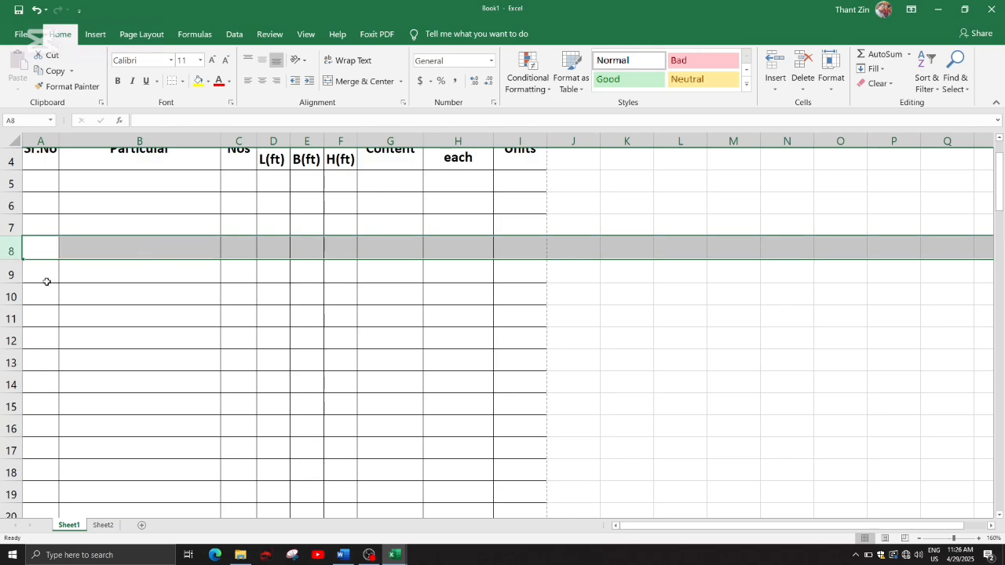
pyautogui.scroll(1, 370, 267)
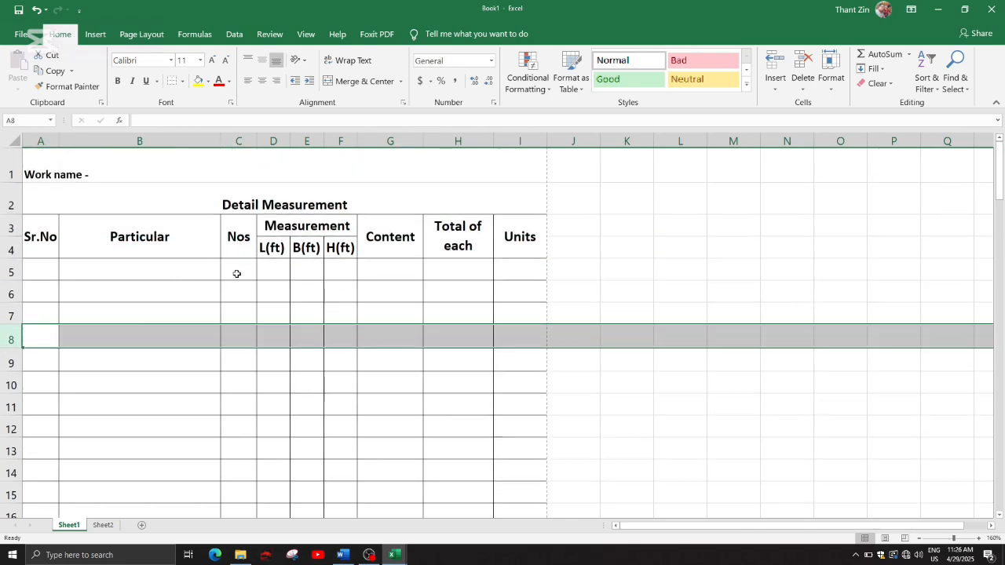
pyautogui.click(306, 273)
pyautogui.click(512, 285)
pyautogui.click(287, 315)
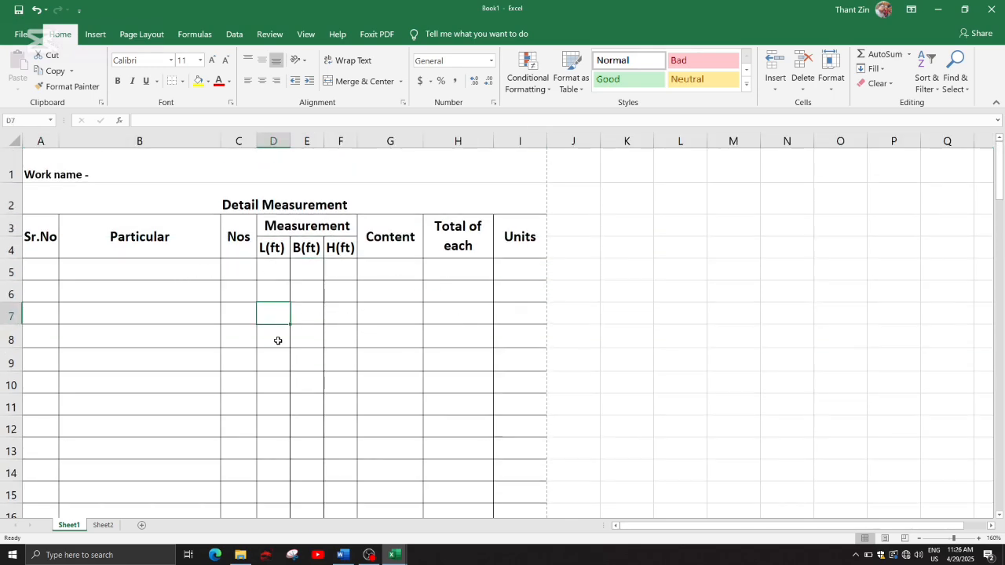
pyautogui.click(314, 337)
pyautogui.click(341, 333)
pyautogui.click(351, 313)
pyautogui.click(348, 291)
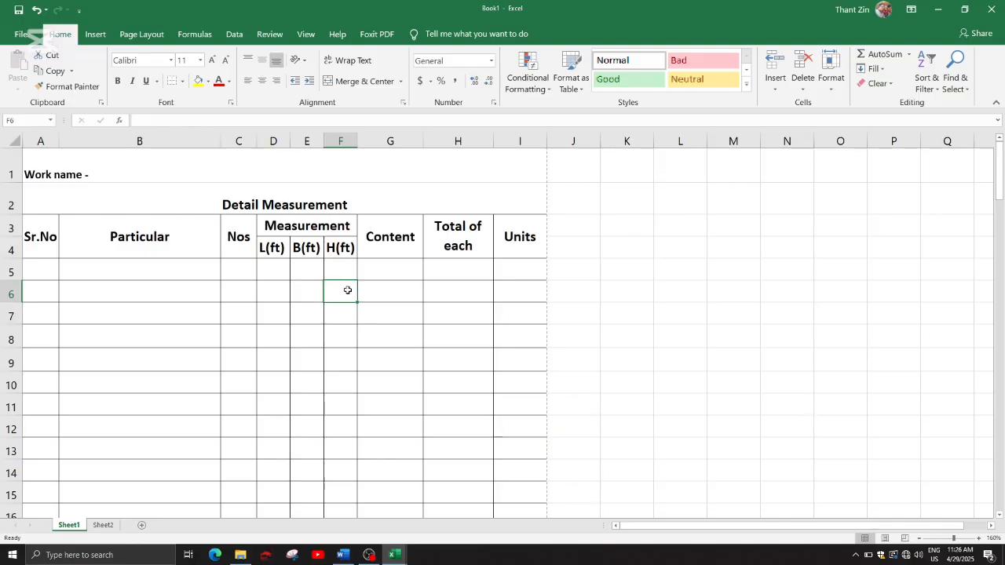
pyautogui.click(387, 290)
pyautogui.click(376, 274)
pyautogui.click(341, 272)
pyautogui.click(295, 273)
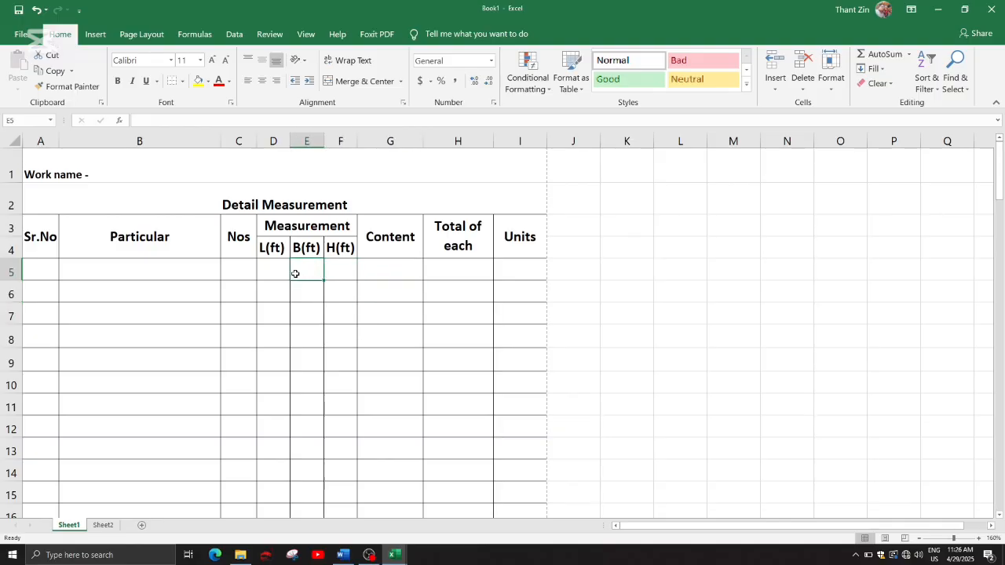
pyautogui.click(267, 273)
pyautogui.click(236, 273)
pyautogui.click(201, 273)
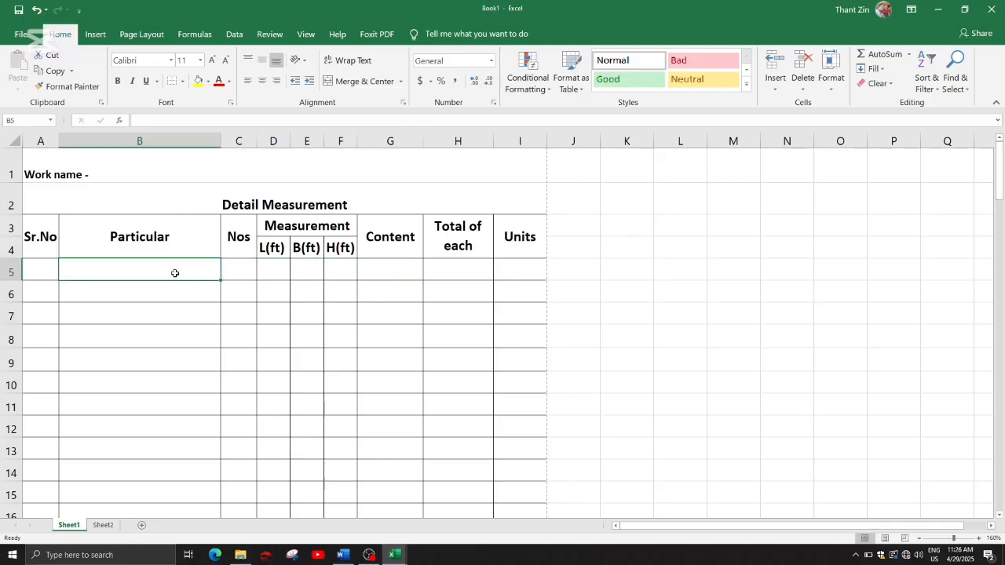
pyautogui.click(48, 291)
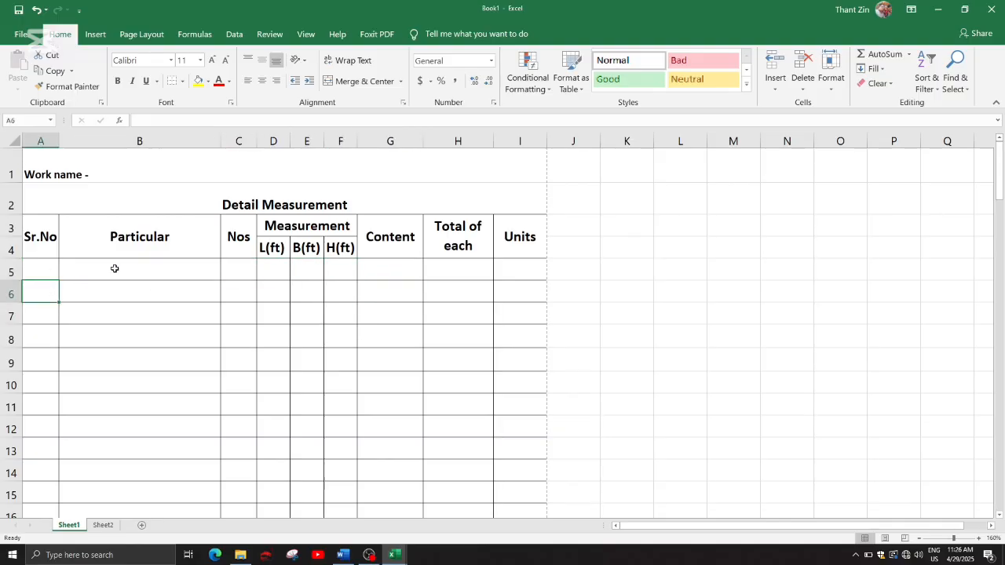
# Review the sheet's paper size, orientation and margin options without changing them.
pyautogui.click(150, 35)
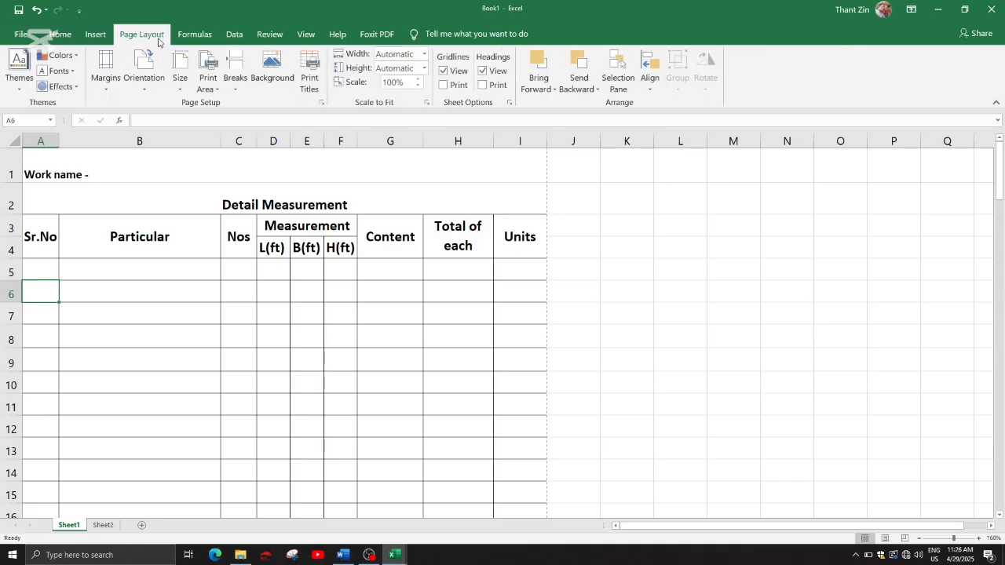
pyautogui.click(182, 88)
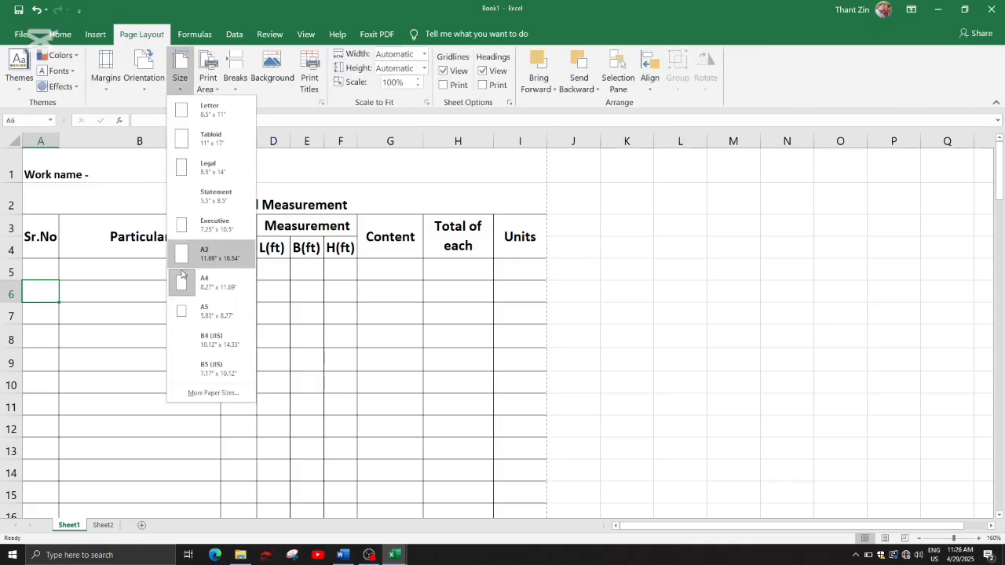
pyautogui.click(146, 79)
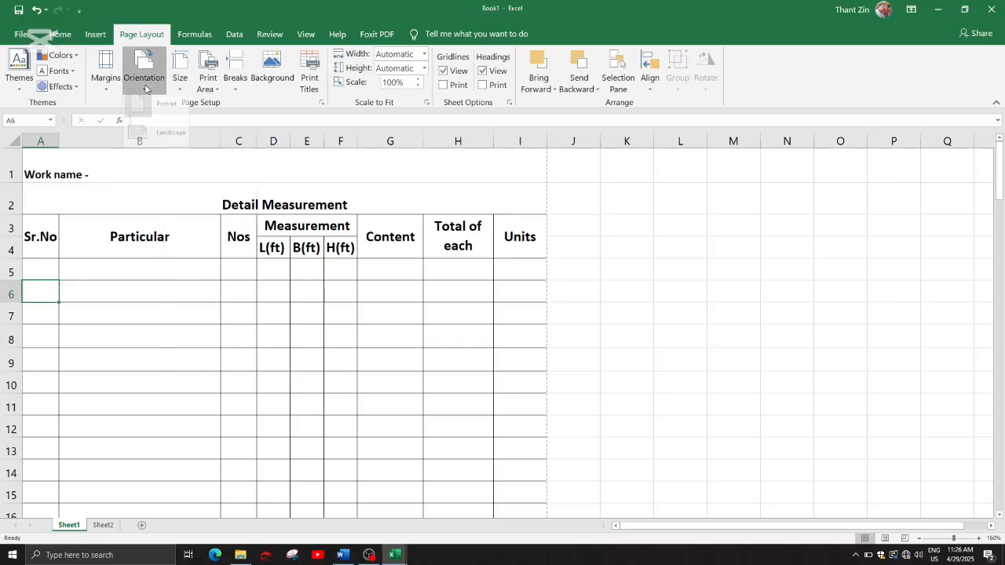
pyautogui.click(152, 118)
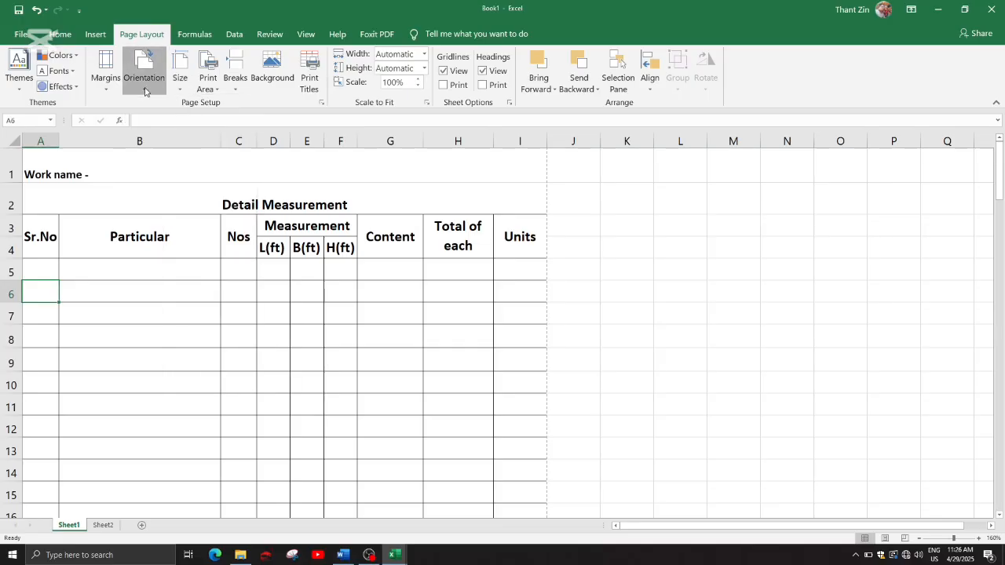
pyautogui.click(101, 86)
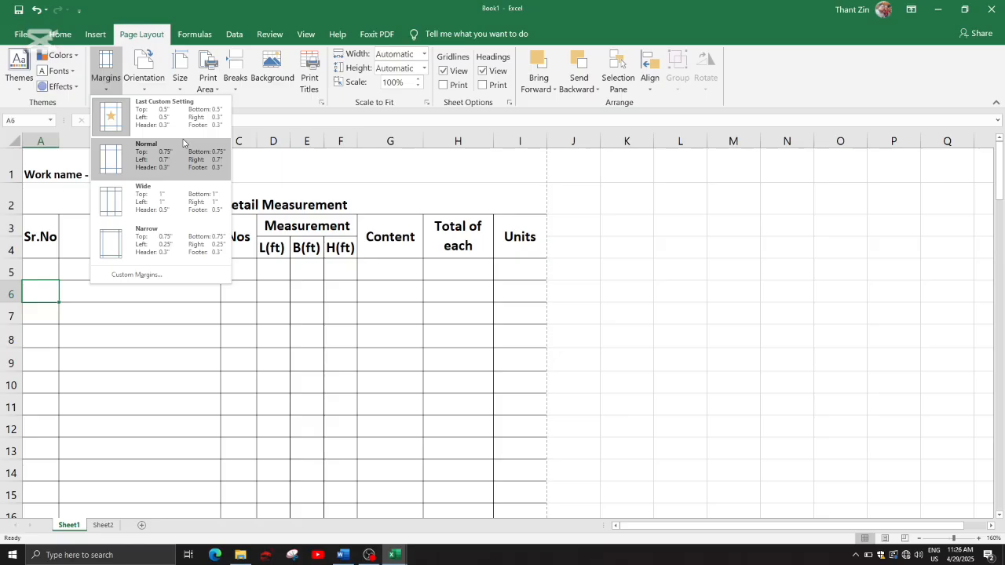
pyautogui.click(285, 230)
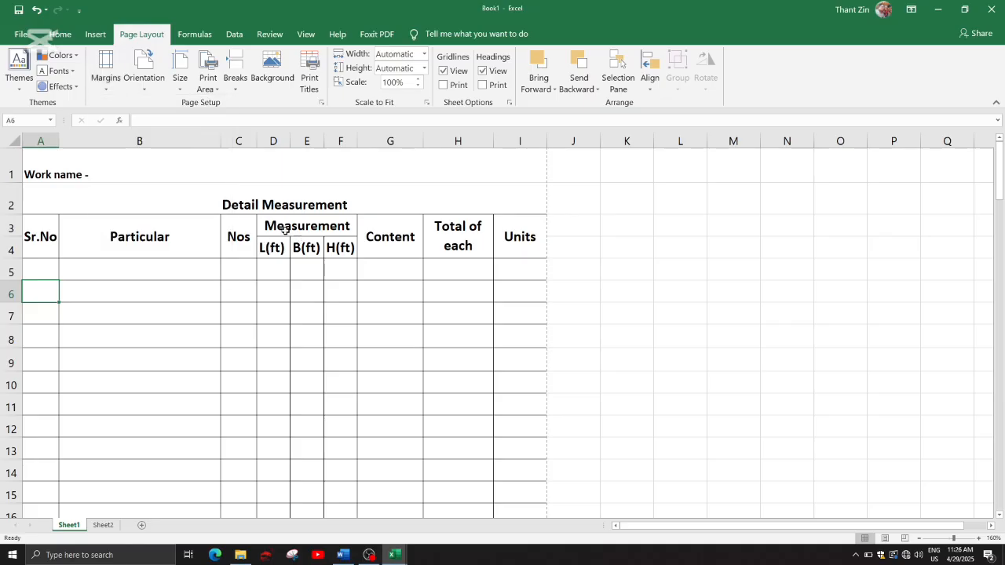
pyautogui.click(148, 205)
pyautogui.click(170, 168)
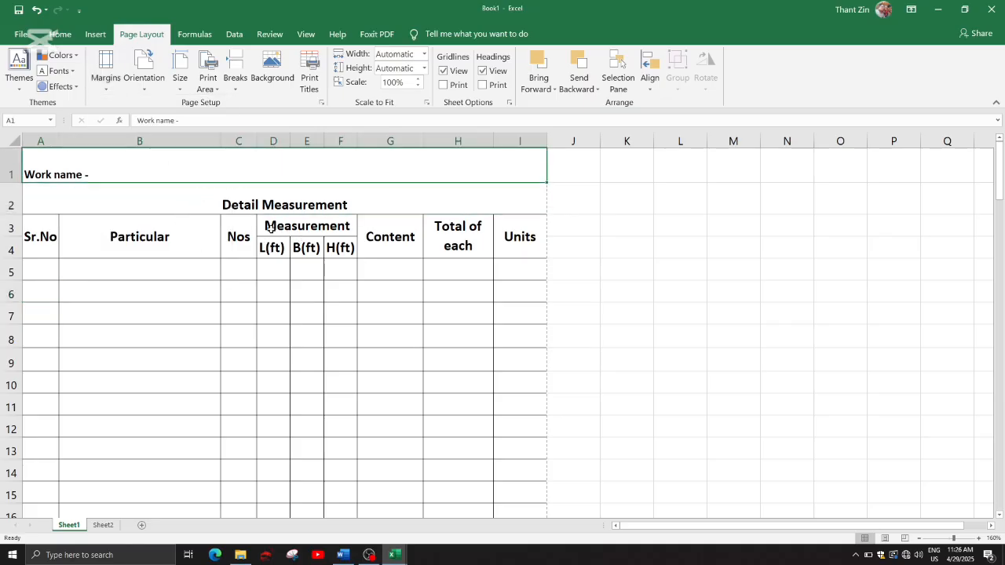
pyautogui.click(212, 241)
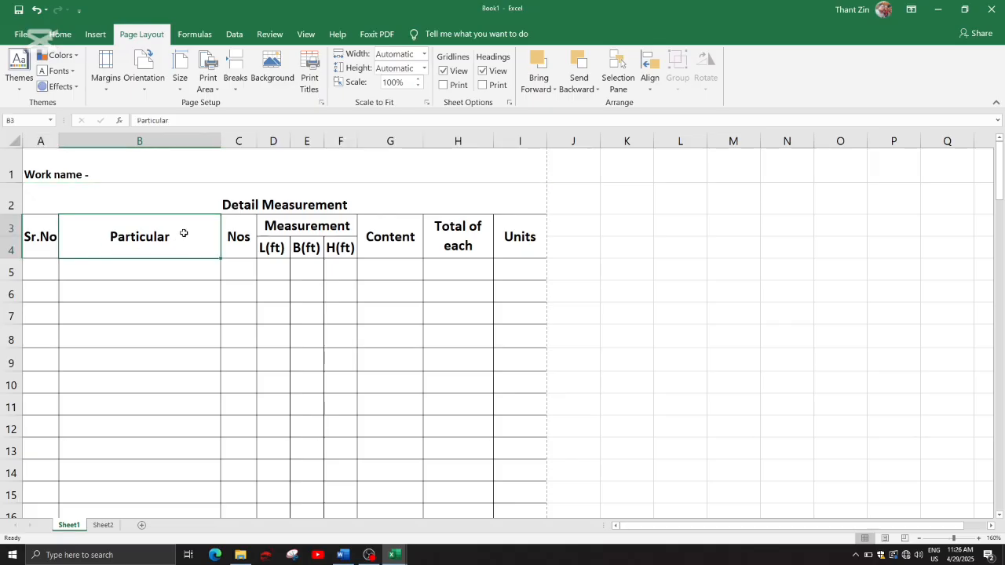
pyautogui.click(60, 34)
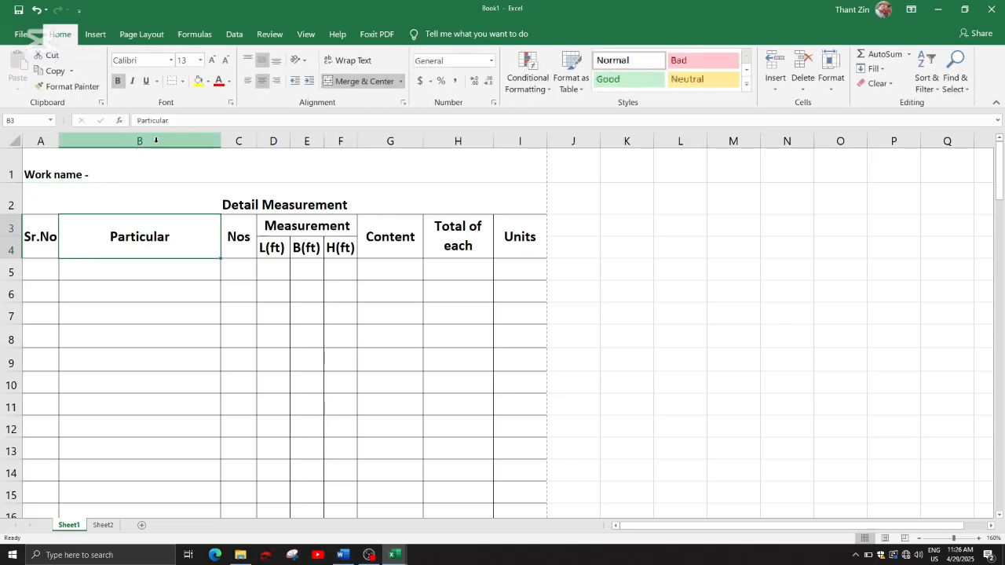
pyautogui.click(157, 284)
pyautogui.click(159, 274)
pyautogui.click(162, 294)
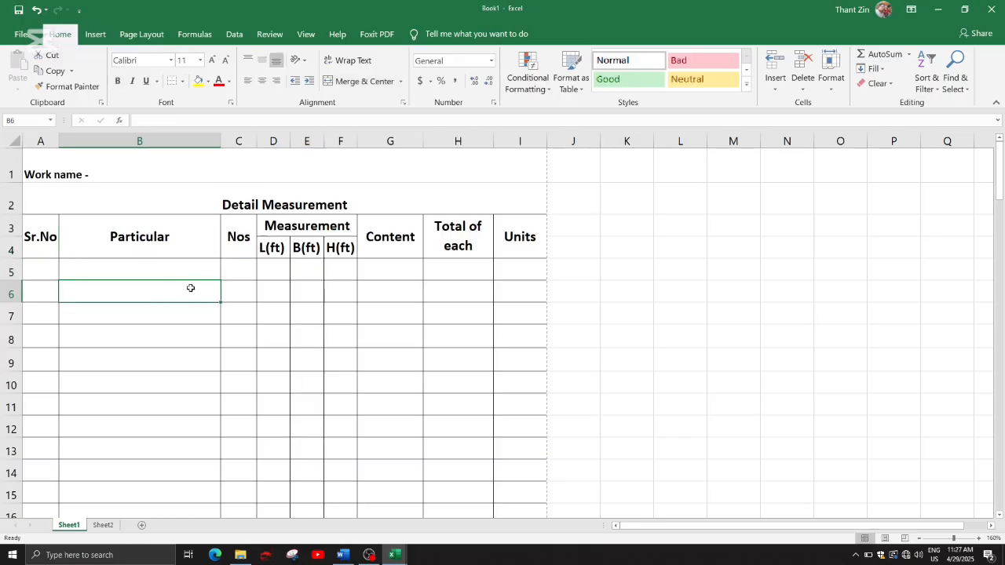
pyautogui.click(240, 289)
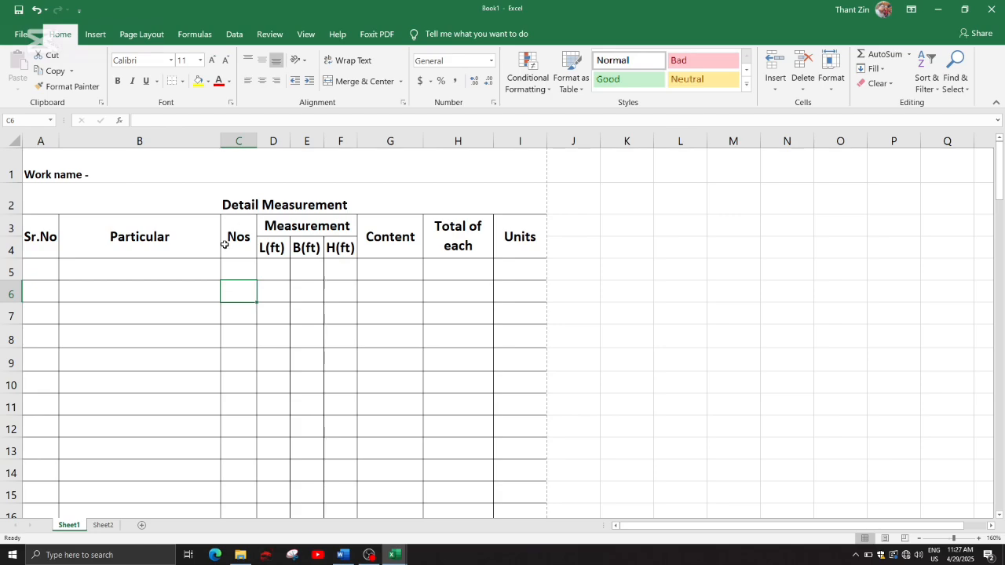
# Unmerge the Particular heading cell into the separate cells B3 and B4.
pyautogui.click(162, 253)
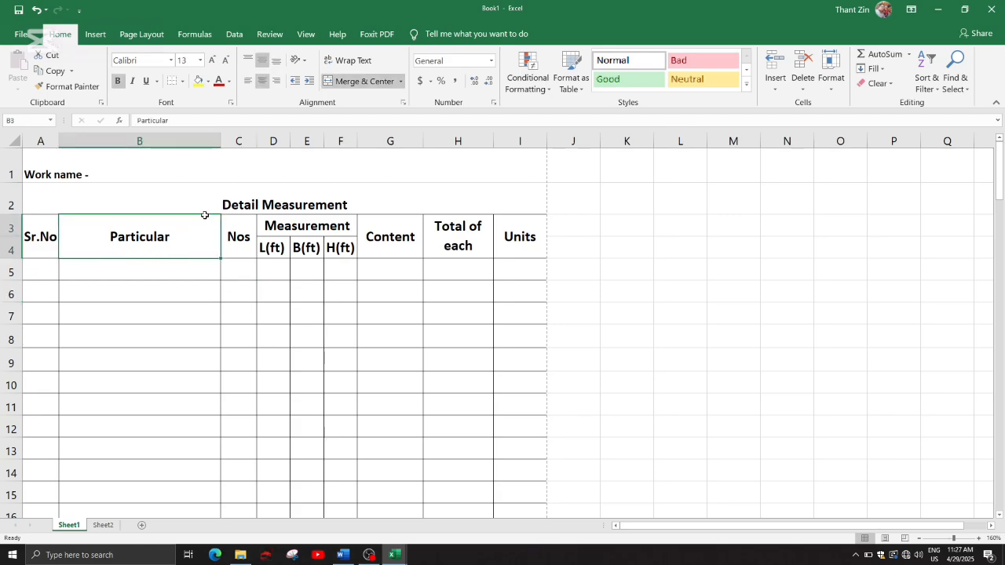
pyautogui.click(364, 82)
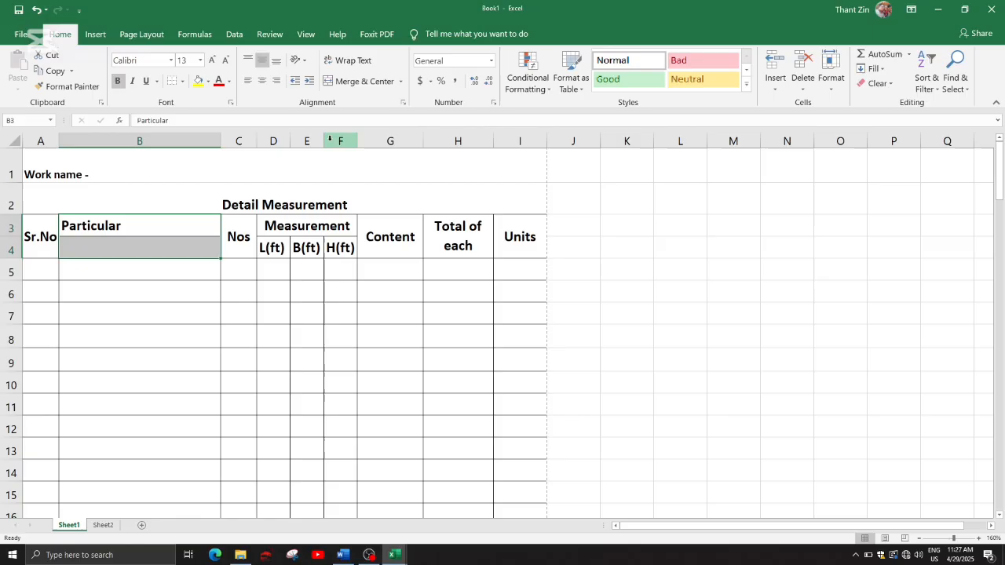
pyautogui.click(148, 267)
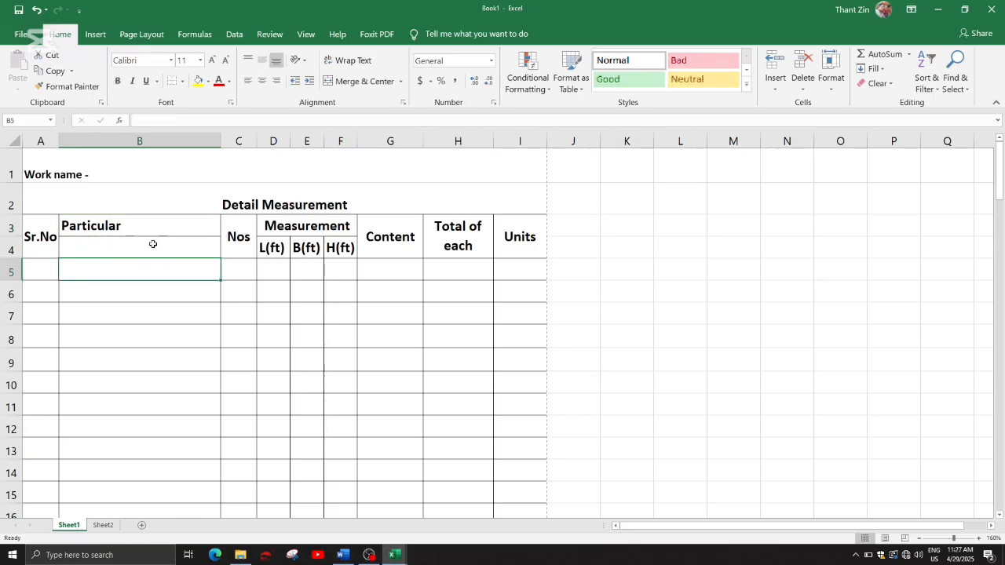
# Merge and center cells B3:B4 so the Particular heading spans both header rows.
pyautogui.moveTo(158, 233); pyautogui.dragTo(157, 245)
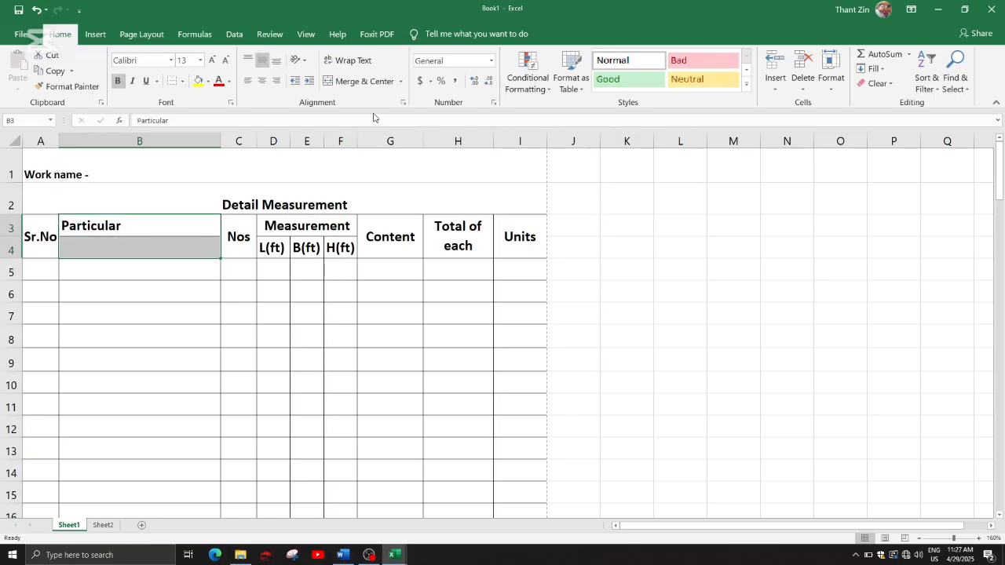
pyautogui.click(365, 82)
pyautogui.click(190, 292)
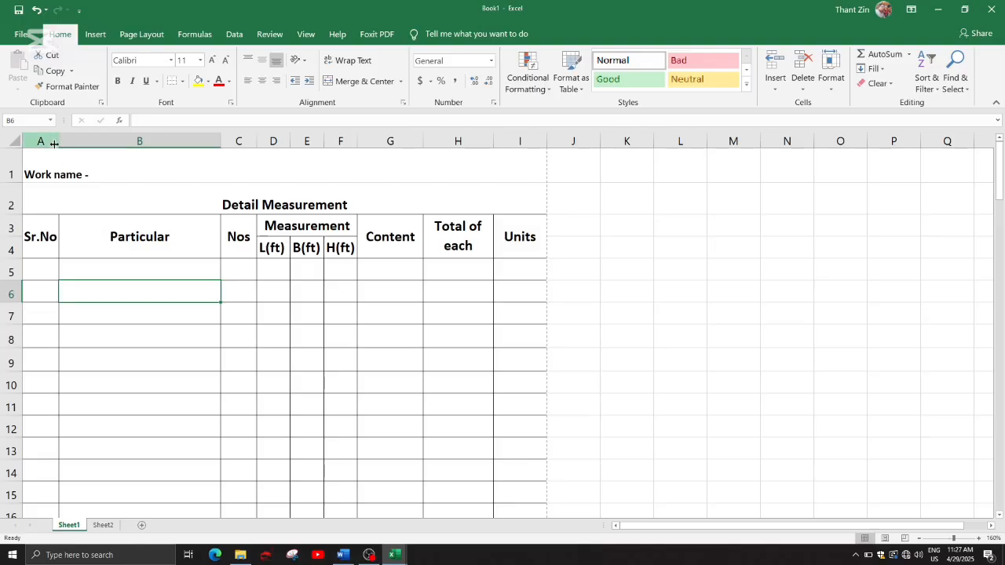
pyautogui.click(11, 171)
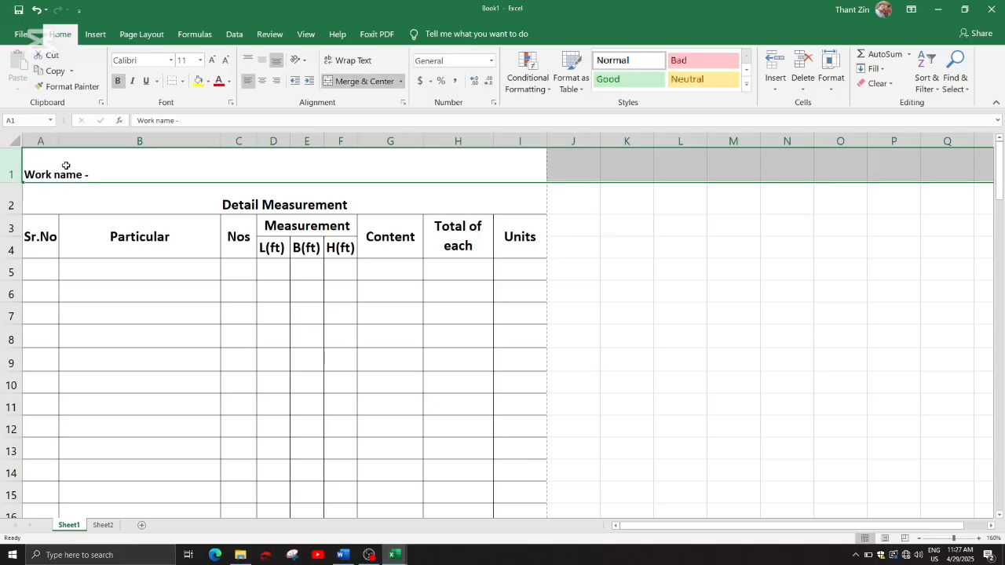
pyautogui.click(88, 141)
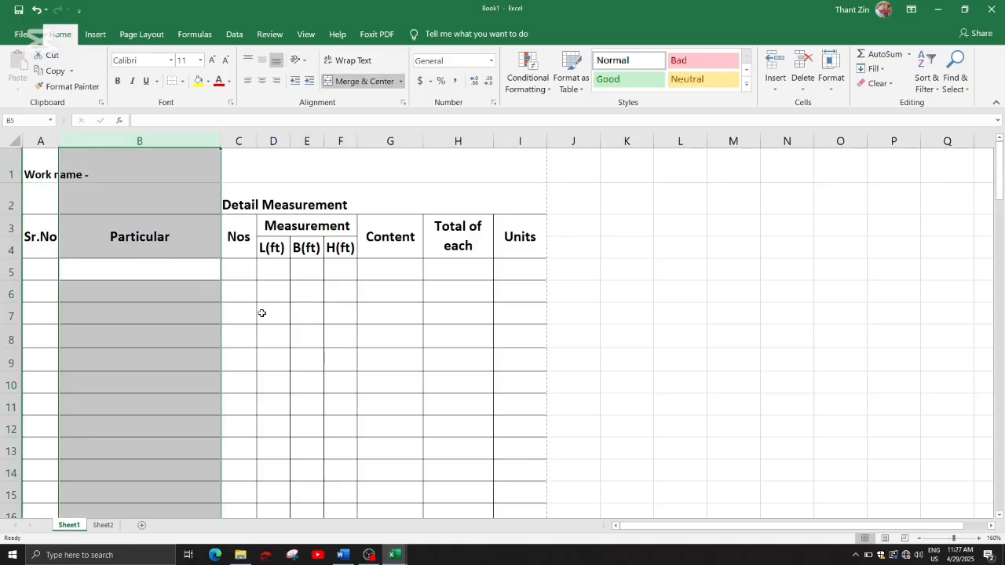
pyautogui.click(178, 275)
pyautogui.click(249, 273)
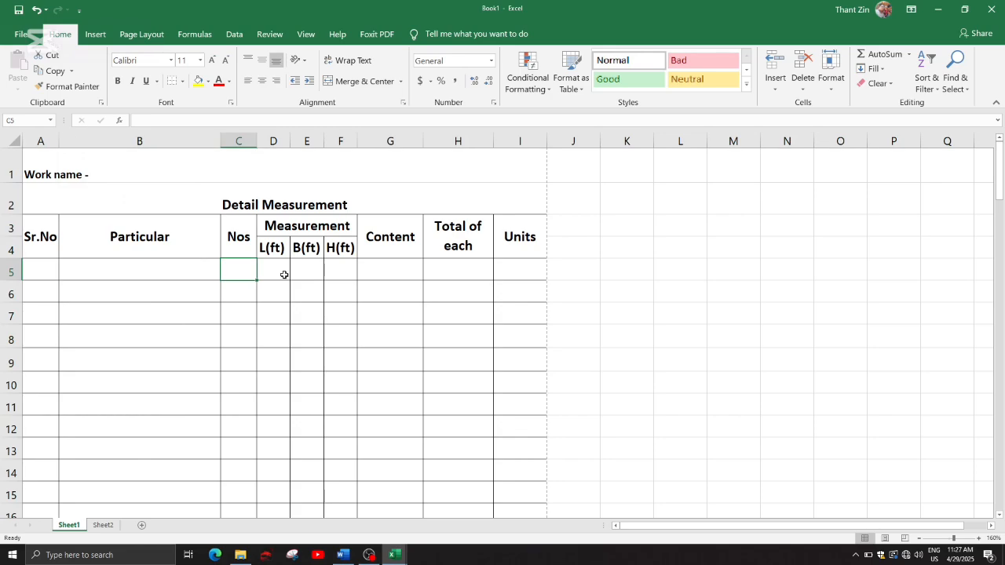
pyautogui.click(283, 275)
pyautogui.click(299, 274)
pyautogui.click(316, 321)
pyautogui.click(284, 341)
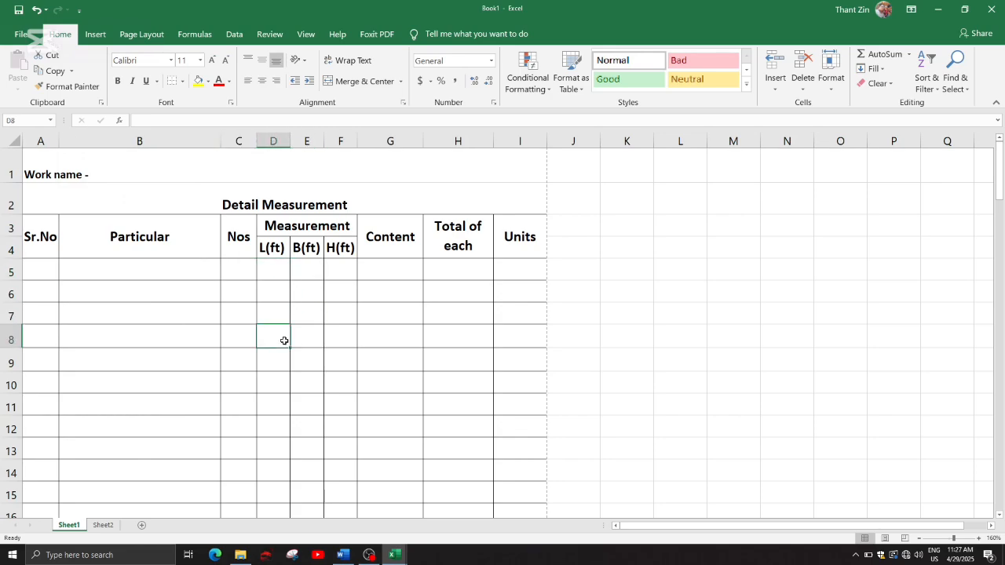
pyautogui.click(300, 340)
pyautogui.click(335, 339)
pyautogui.click(373, 339)
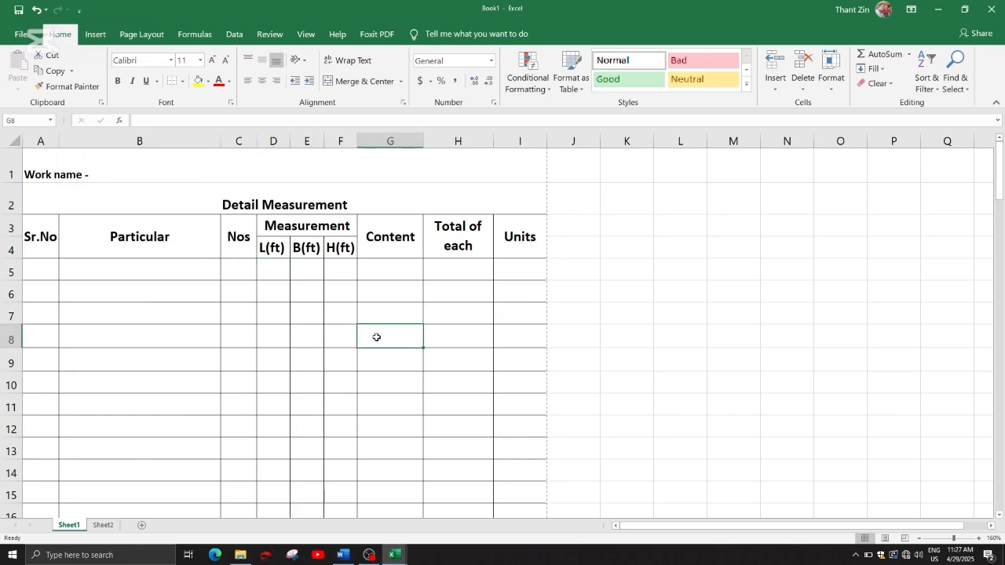
pyautogui.click(468, 312)
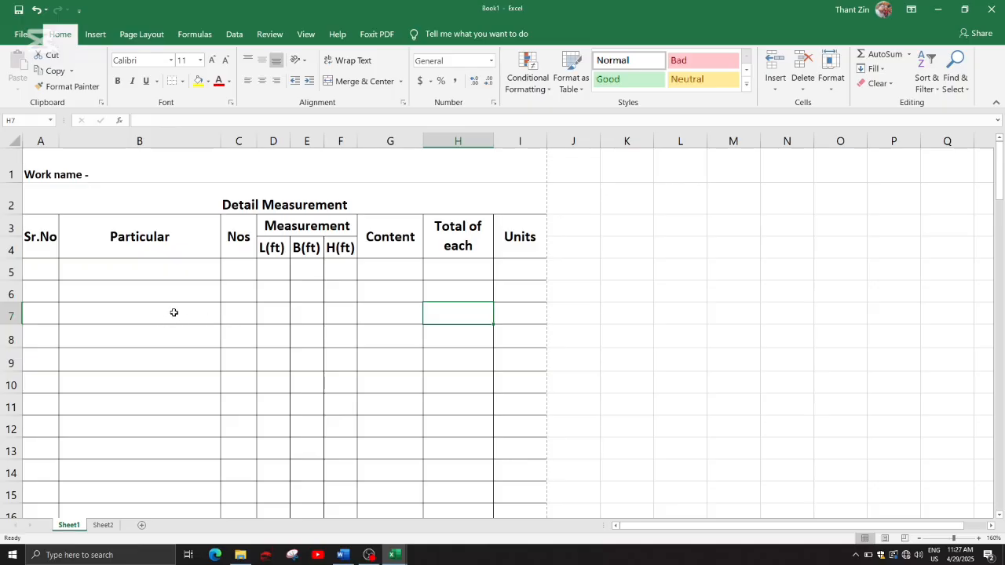
# Select the non-adjacent cells B7, B9, E9, E7, F7 and H7 together, and clear the selection.
pyautogui.moveTo(174, 313); pyautogui.dragTo(184, 382)
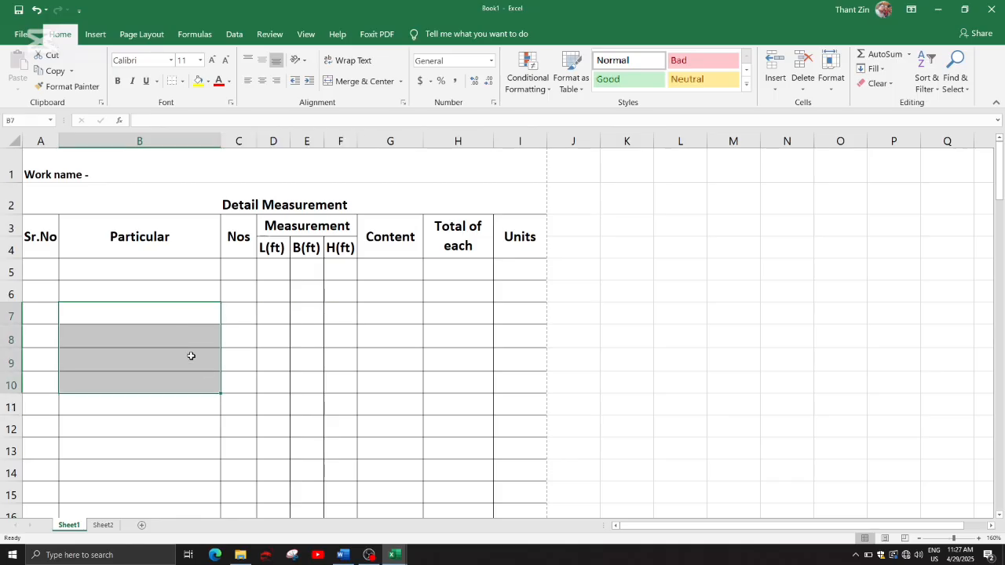
pyautogui.click(188, 324)
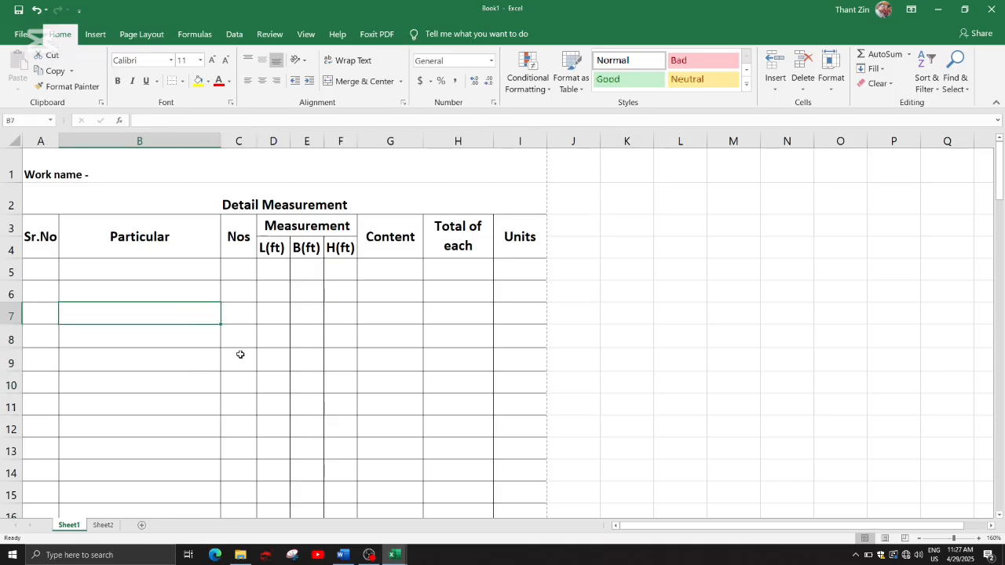
pyautogui.keyDown('ctrl'); pyautogui.click(193, 358); pyautogui.keyUp('ctrl')
pyautogui.keyDown('ctrl'); pyautogui.click(305, 357); pyautogui.keyUp('ctrl')
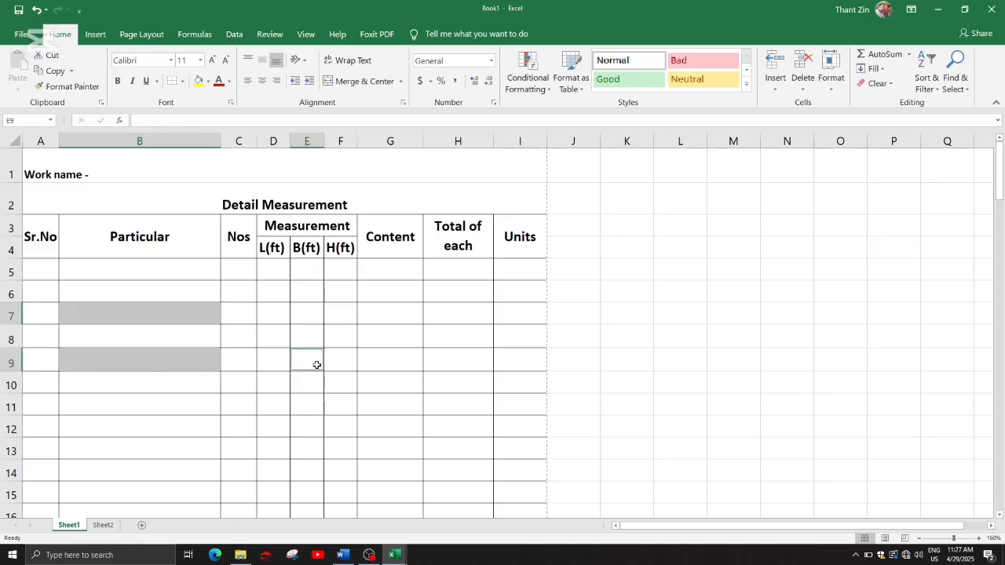
pyautogui.keyDown('ctrl'); pyautogui.click(309, 313); pyautogui.keyUp('ctrl')
pyautogui.keyDown('ctrl'); pyautogui.click(344, 319); pyautogui.keyUp('ctrl')
pyautogui.keyDown('ctrl'); pyautogui.click(444, 318); pyautogui.keyUp('ctrl')
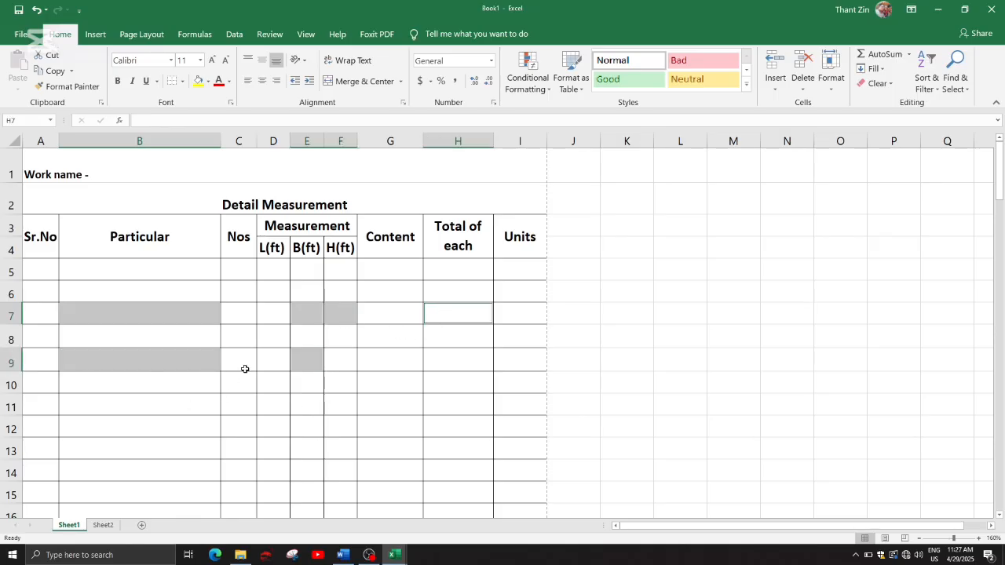
pyautogui.click(420, 399)
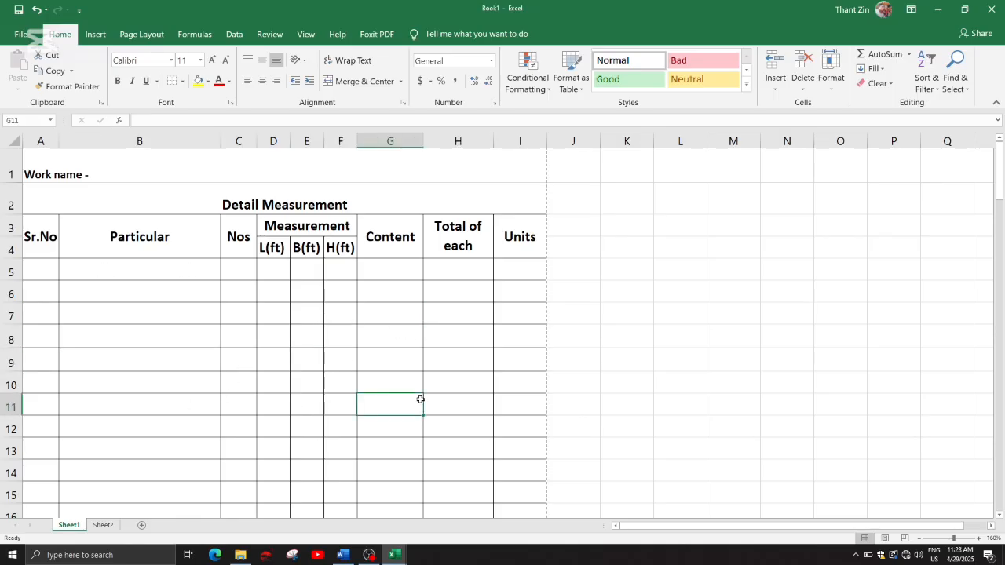
# Select the non-adjacent columns B, G, I and K together.
pyautogui.click(161, 142)
pyautogui.moveTo(186, 135); pyautogui.dragTo(635, 139)
pyautogui.click(191, 143)
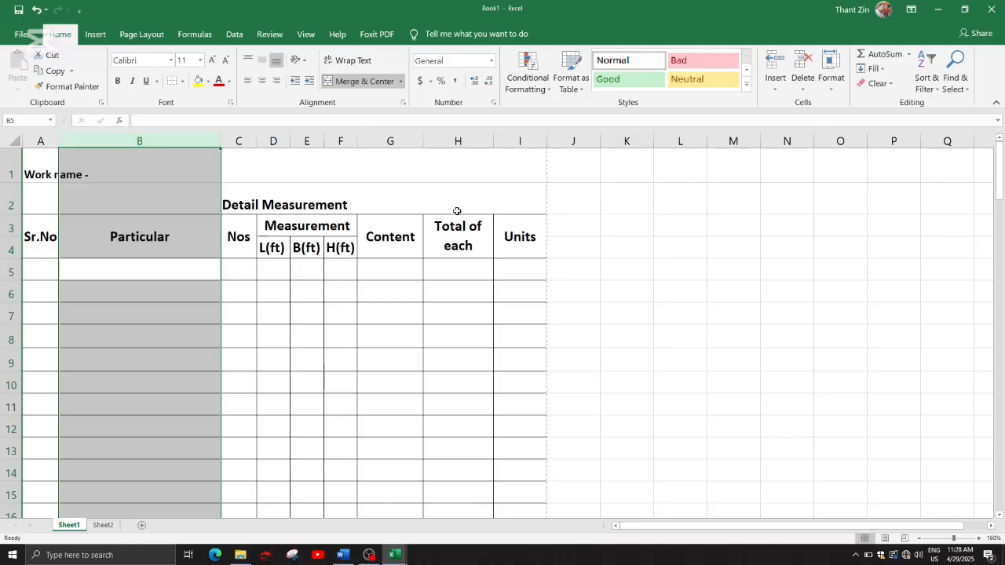
pyautogui.keyDown('ctrl'); pyautogui.click(393, 141); pyautogui.keyUp('ctrl')
pyautogui.keyDown('ctrl'); pyautogui.click(518, 142); pyautogui.keyUp('ctrl')
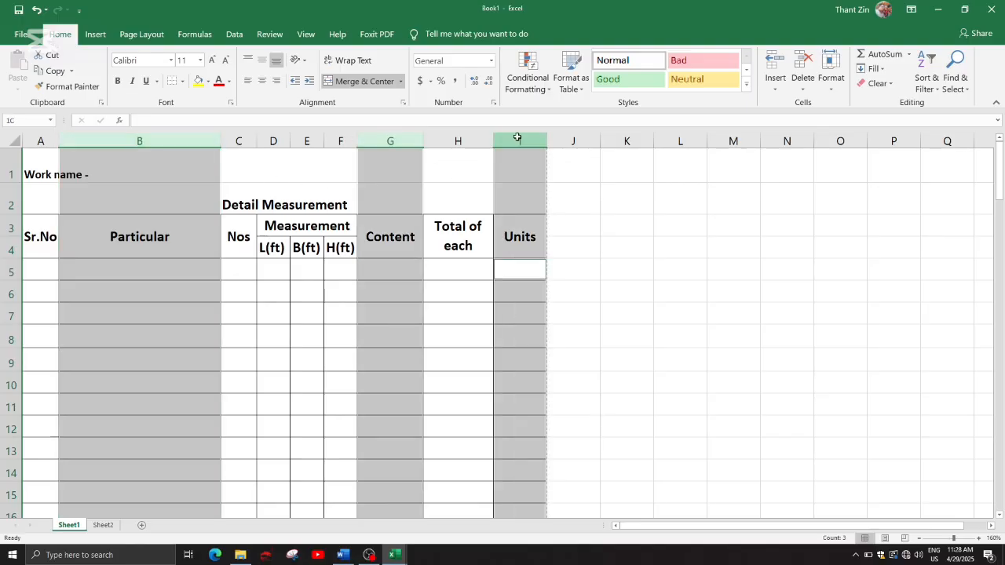
pyautogui.keyDown('ctrl'); pyautogui.click(626, 141); pyautogui.keyUp('ctrl')
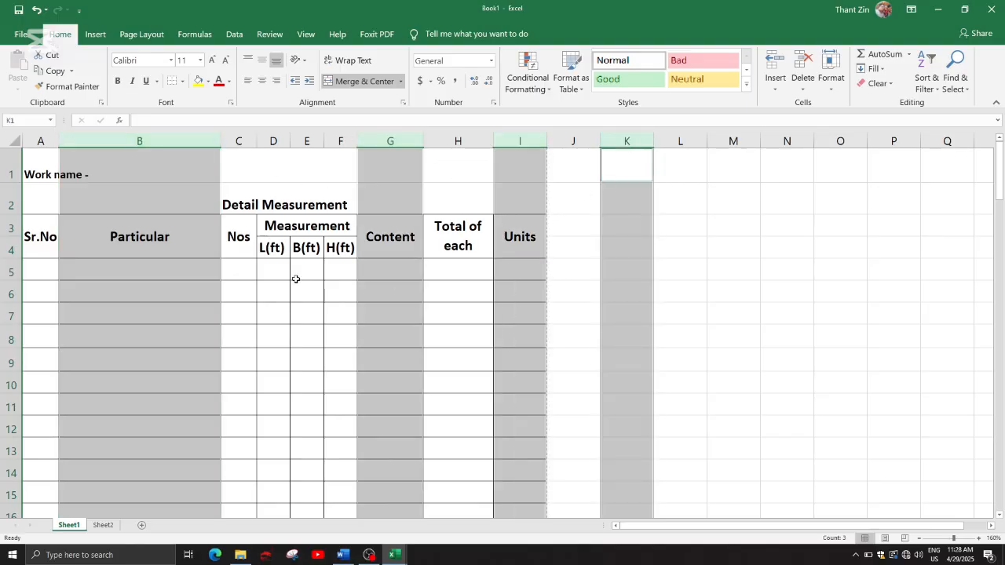
# Select the non-adjacent rows 7, 10 and 12 together, and clear the selection.
pyautogui.click(11, 249)
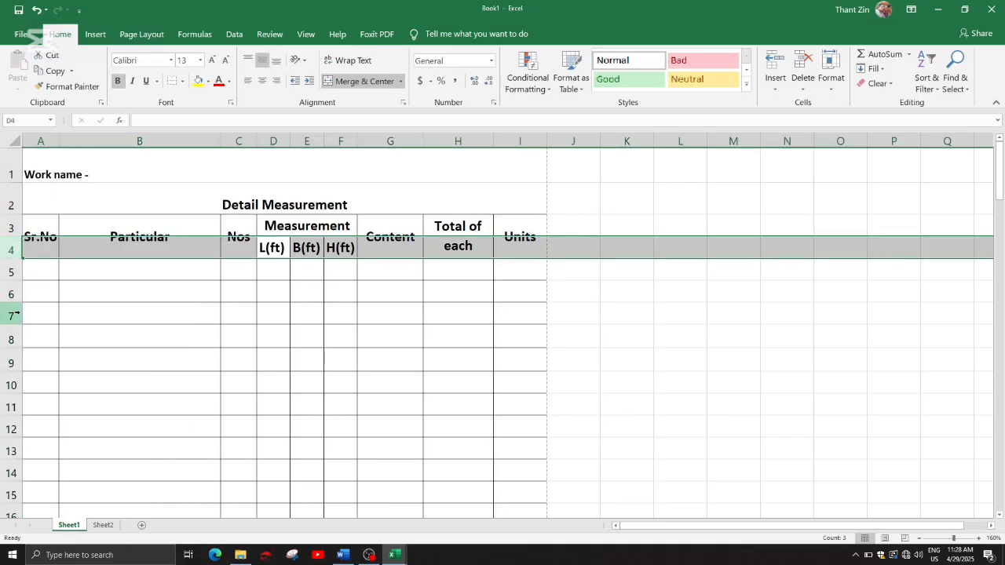
pyautogui.click(15, 314)
pyautogui.keyDown('ctrl'); pyautogui.click(10, 384); pyautogui.keyUp('ctrl')
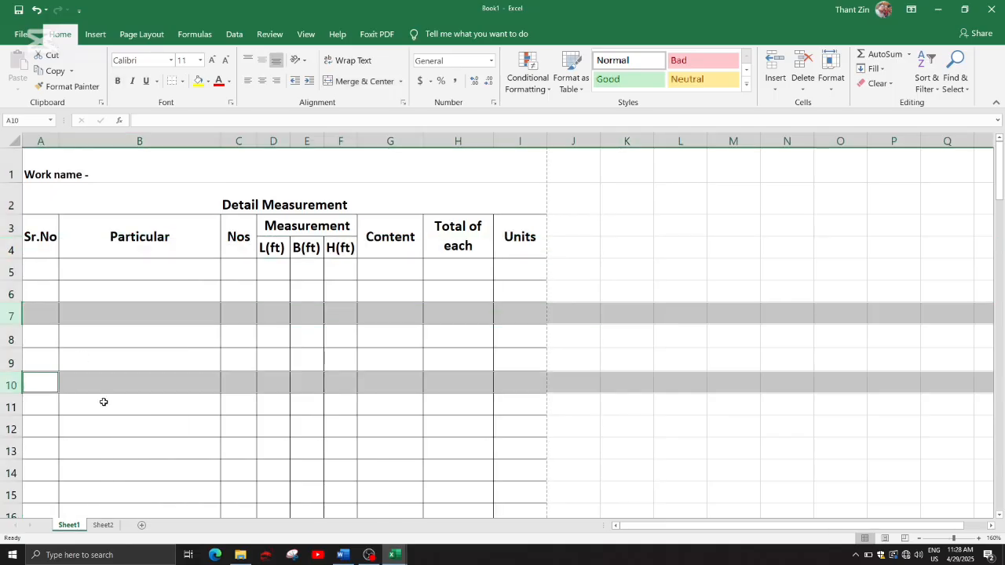
pyautogui.keyDown('ctrl'); pyautogui.click(12, 427); pyautogui.keyUp('ctrl')
pyautogui.click(480, 420)
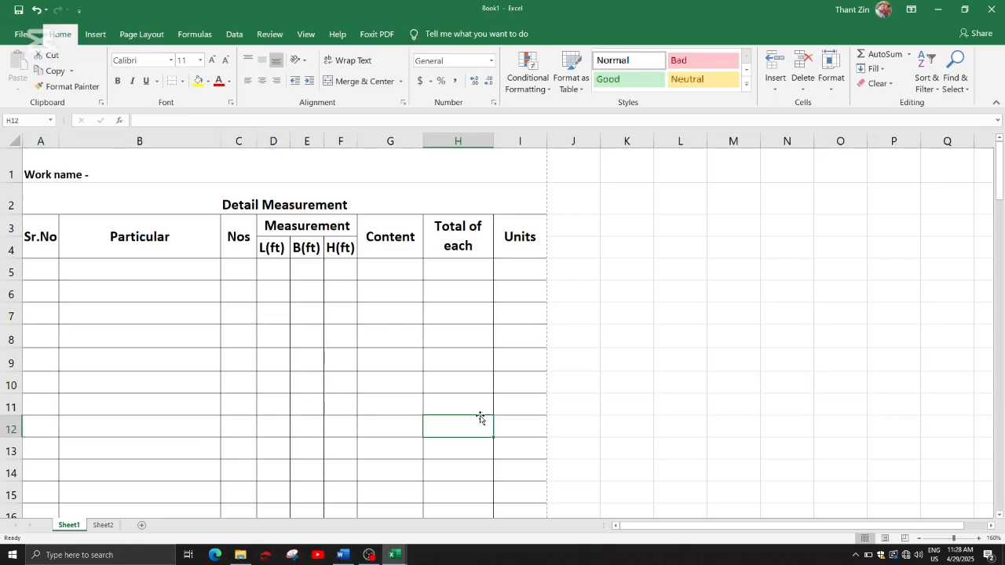
# Check the contents of the Particular, Detail Measurement and Work name cells, opening the title for editing without changing it.
pyautogui.click(318, 409)
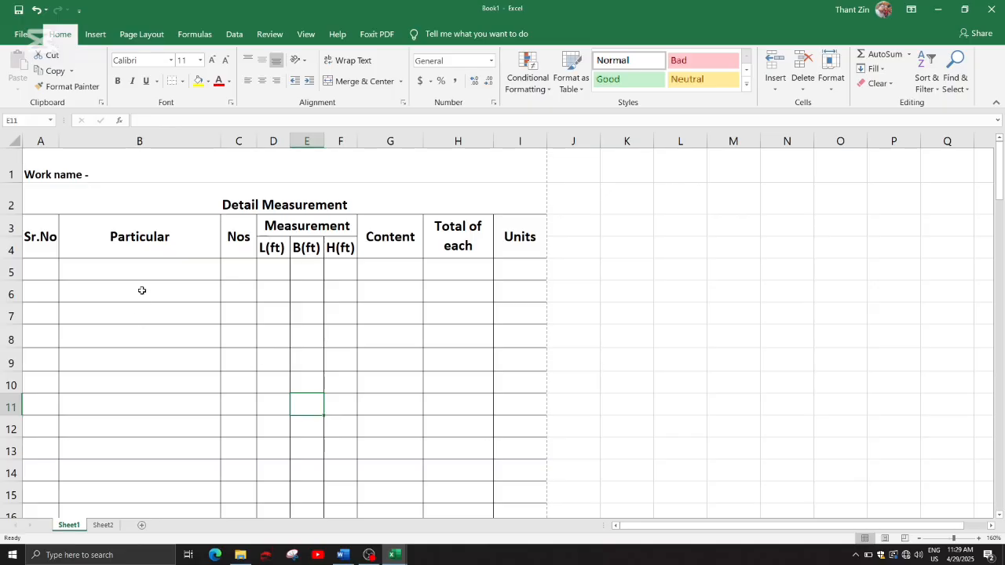
pyautogui.click(168, 256)
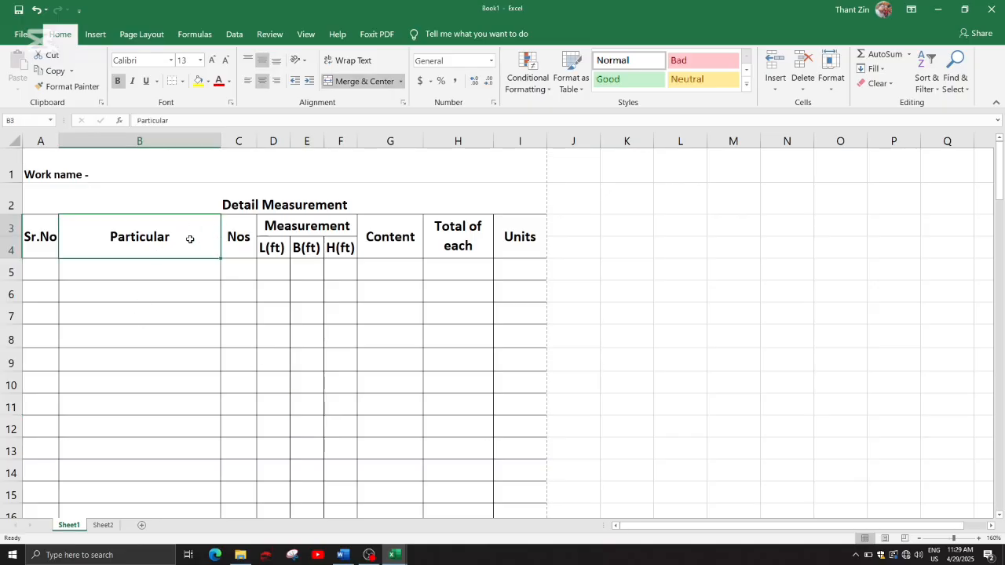
pyautogui.click(261, 206)
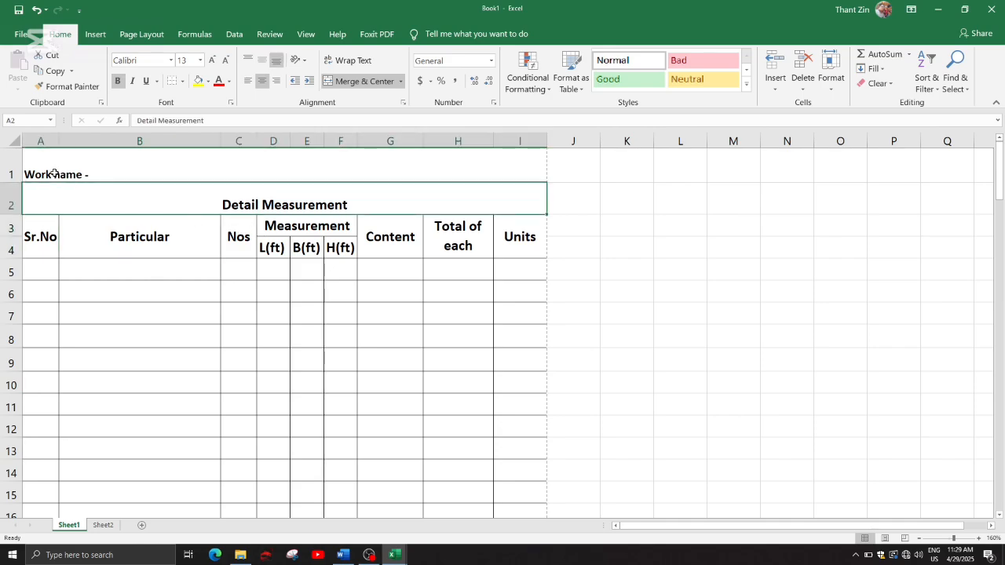
pyautogui.click(85, 175)
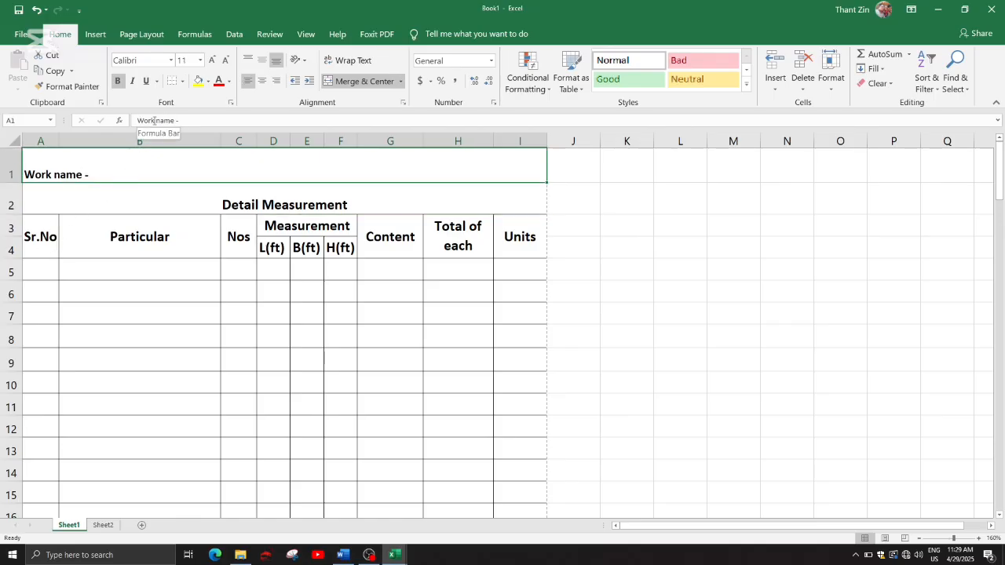
pyautogui.click(311, 203)
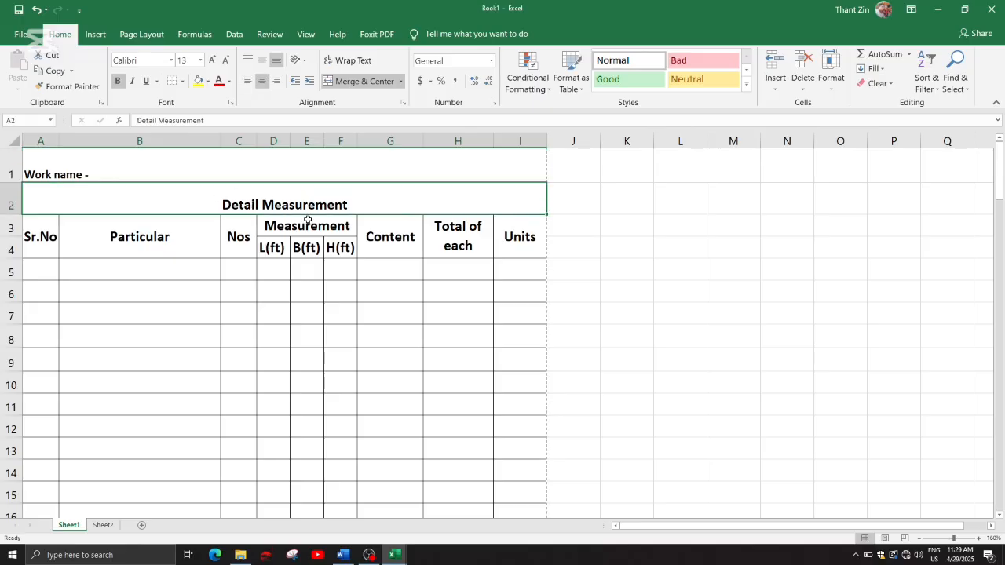
pyautogui.click(190, 121)
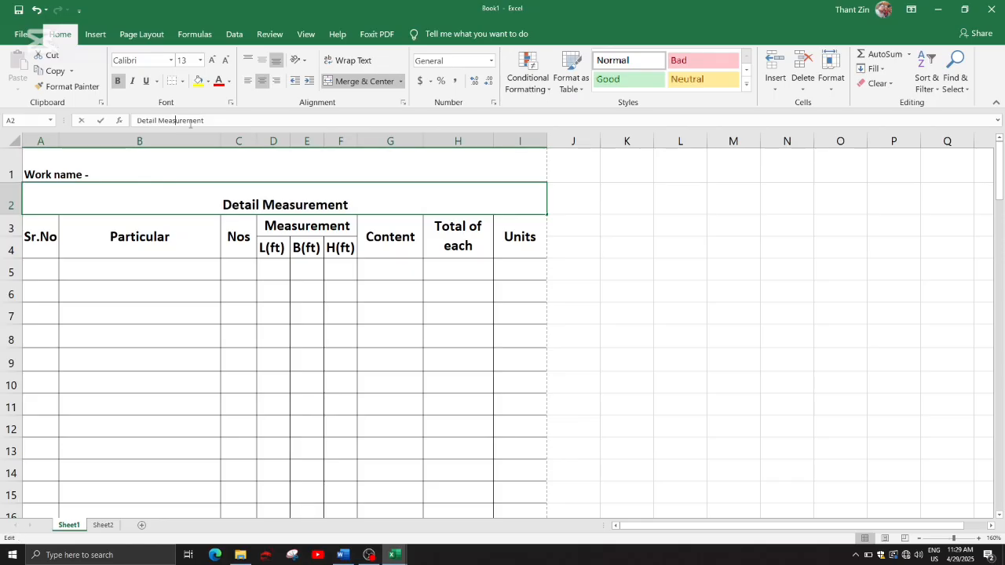
pyautogui.doubleClick(379, 202)
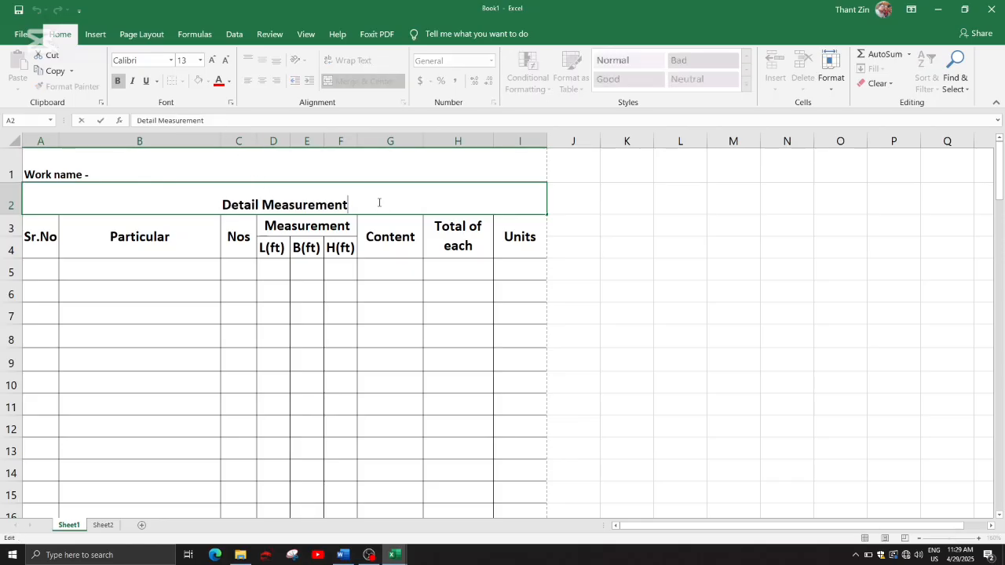
pyautogui.click(293, 268)
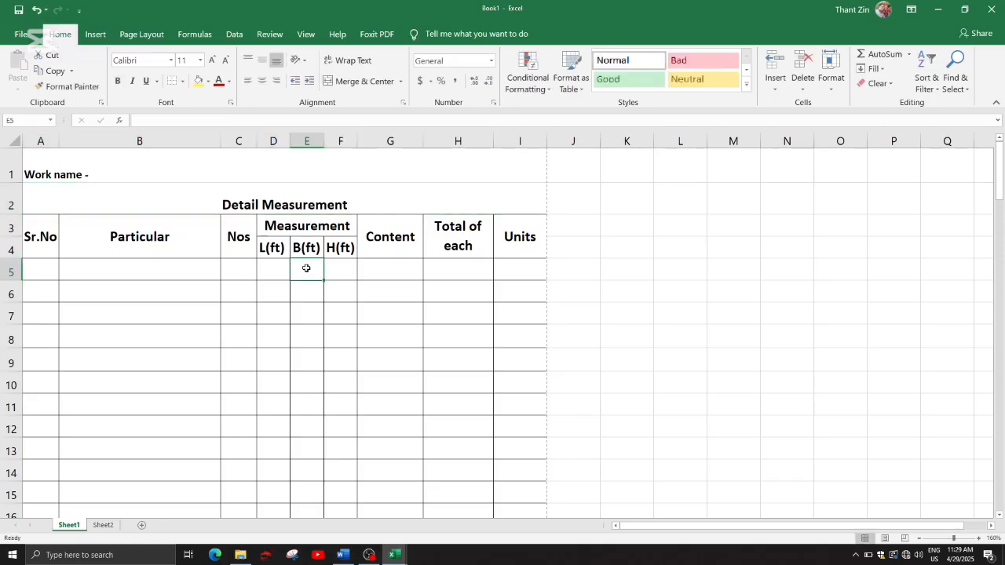
# Overwrite the Detail Measurement title with "Bsuilder" and undo the entry.
pyautogui.click(310, 210)
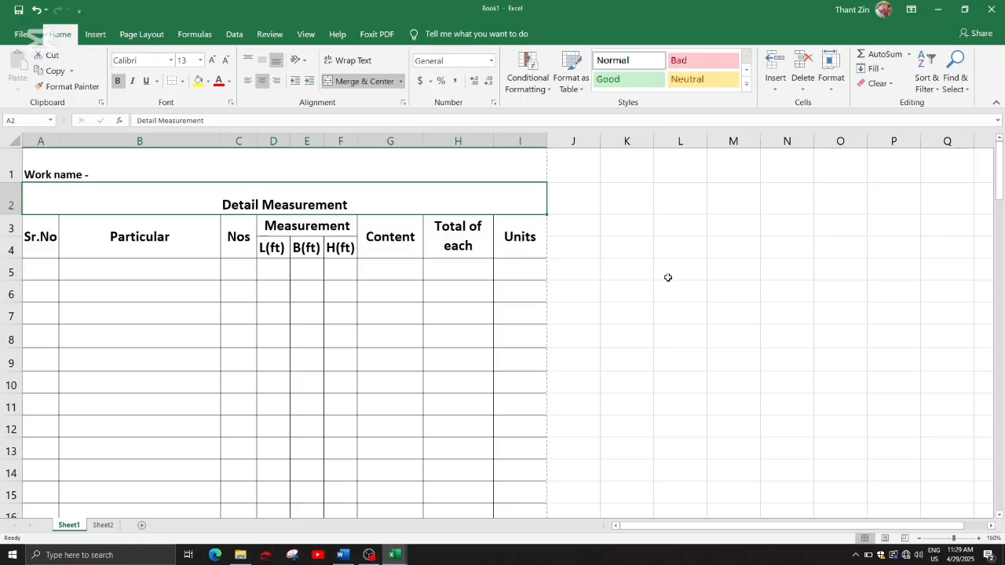
pyautogui.write('Bsu')
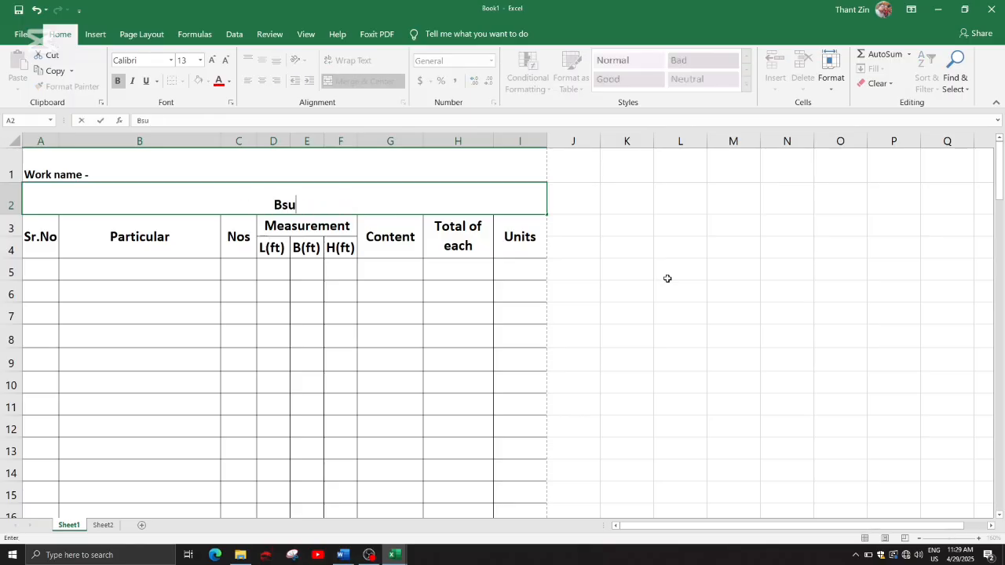
pyautogui.write('ilder')
pyautogui.hotkey('ctrl', 'z')
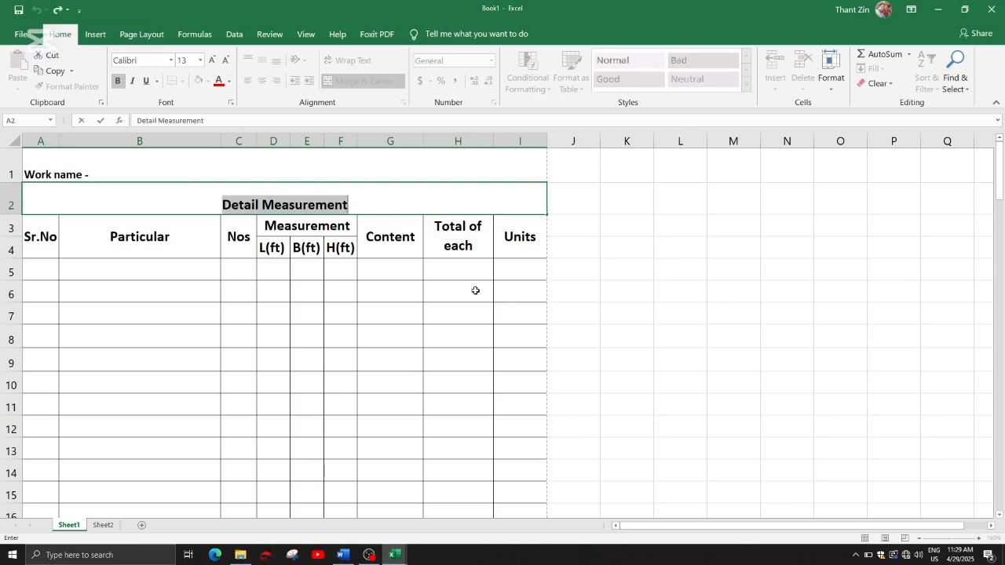
pyautogui.click(414, 299)
# Align the Detail Measurement title vertically to the middle of row 2.
pyautogui.click(267, 198)
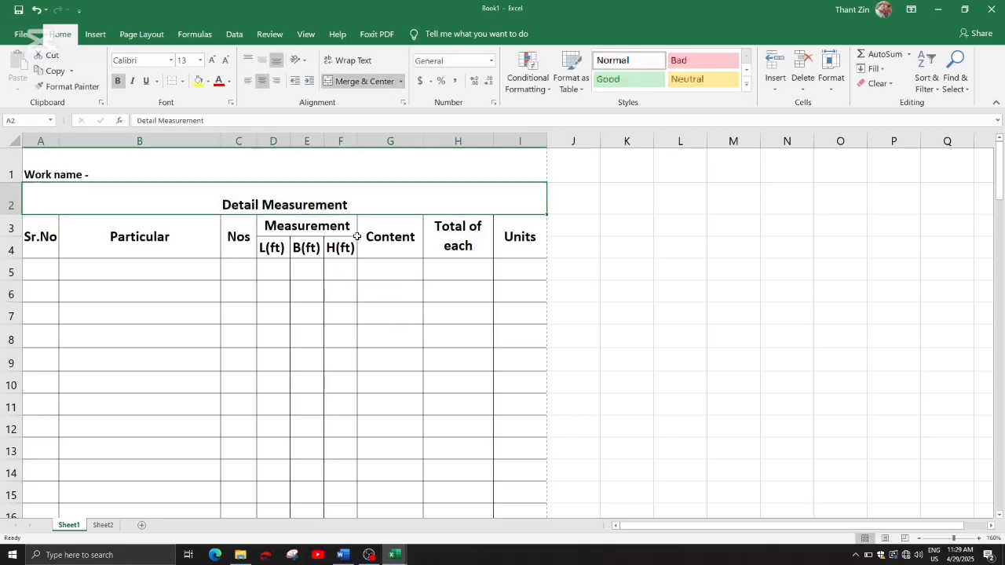
pyautogui.click(262, 61)
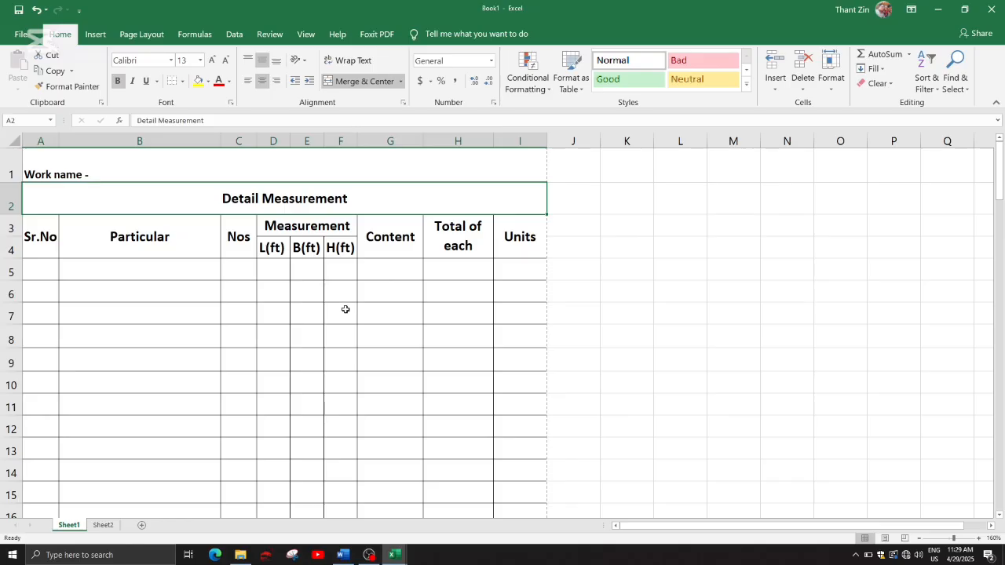
pyautogui.click(66, 171)
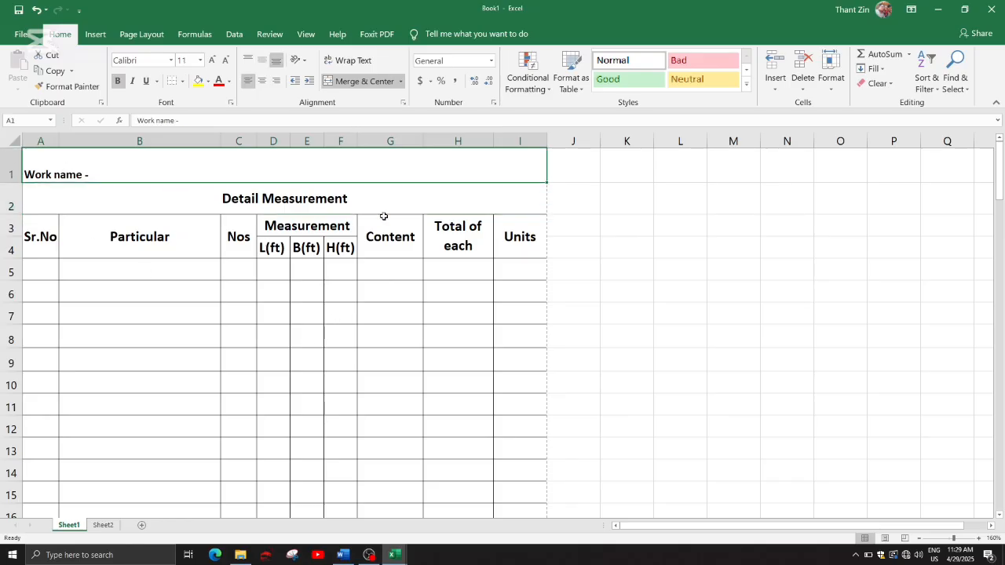
pyautogui.click(167, 253)
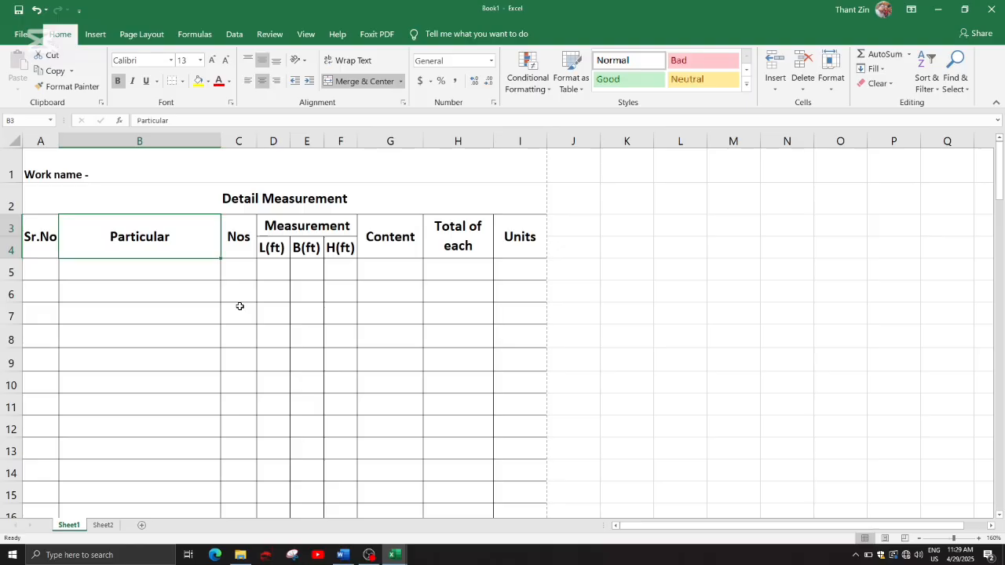
pyautogui.click(193, 275)
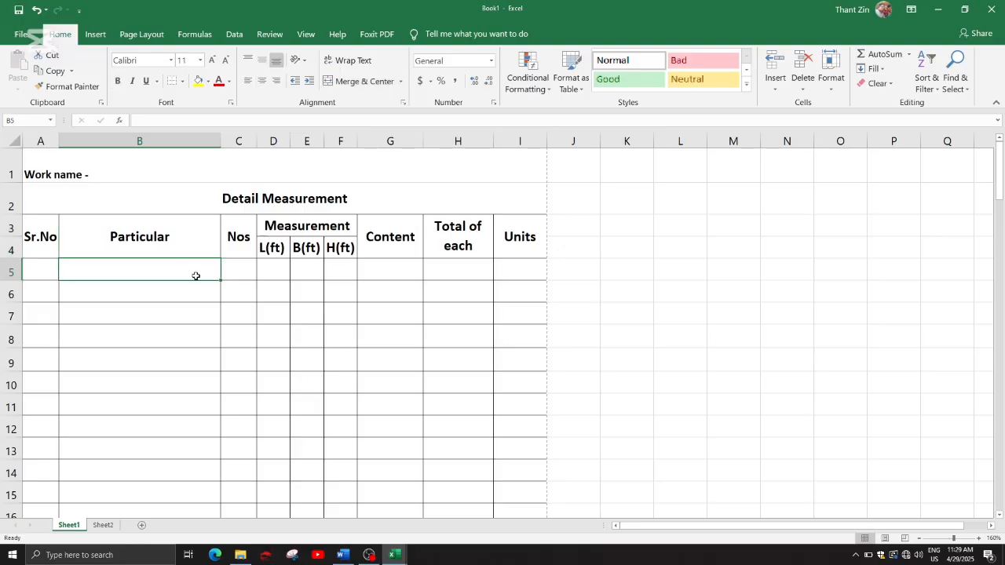
pyautogui.click(179, 142)
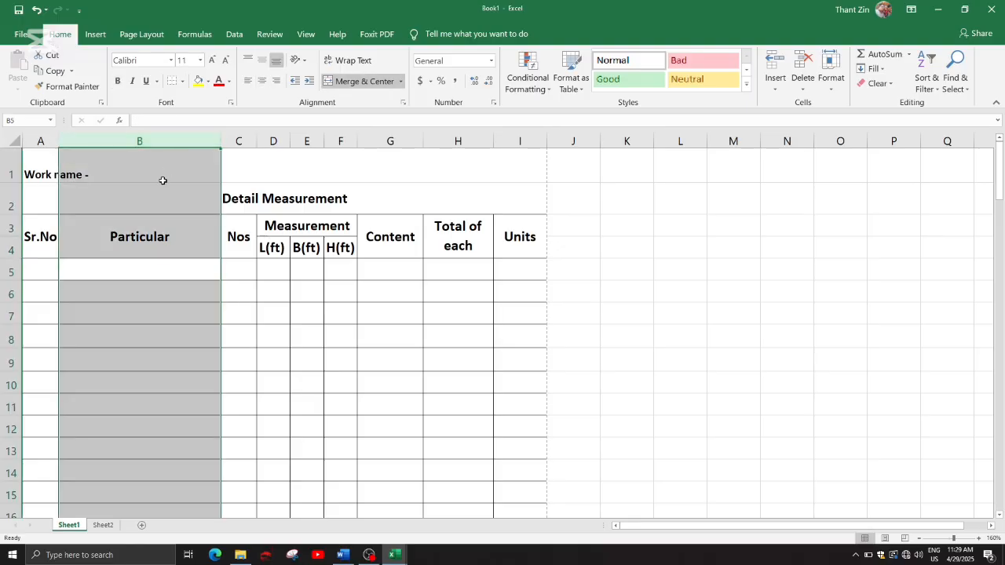
pyautogui.click(11, 201)
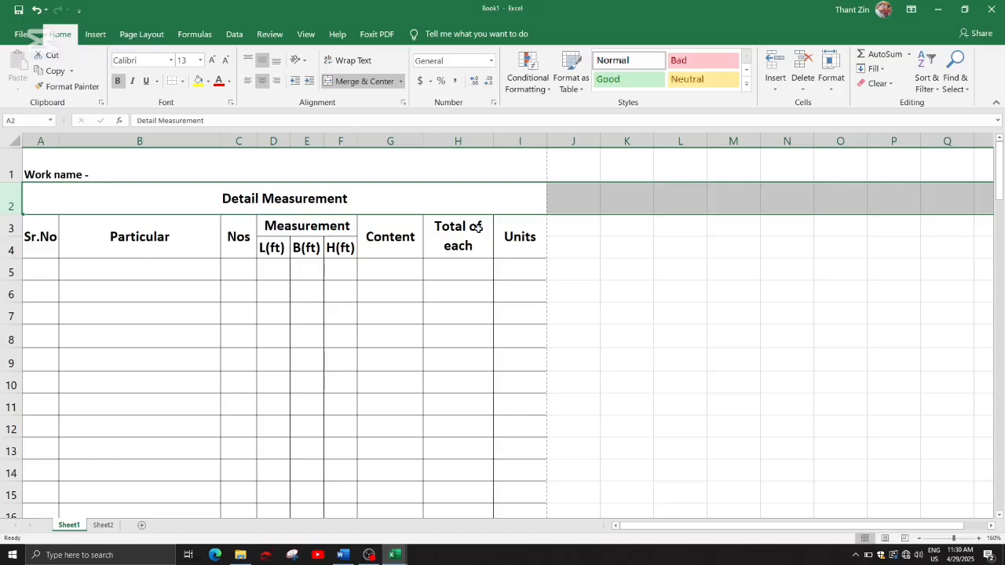
pyautogui.click(306, 293)
pyautogui.click(133, 271)
pyautogui.click(411, 300)
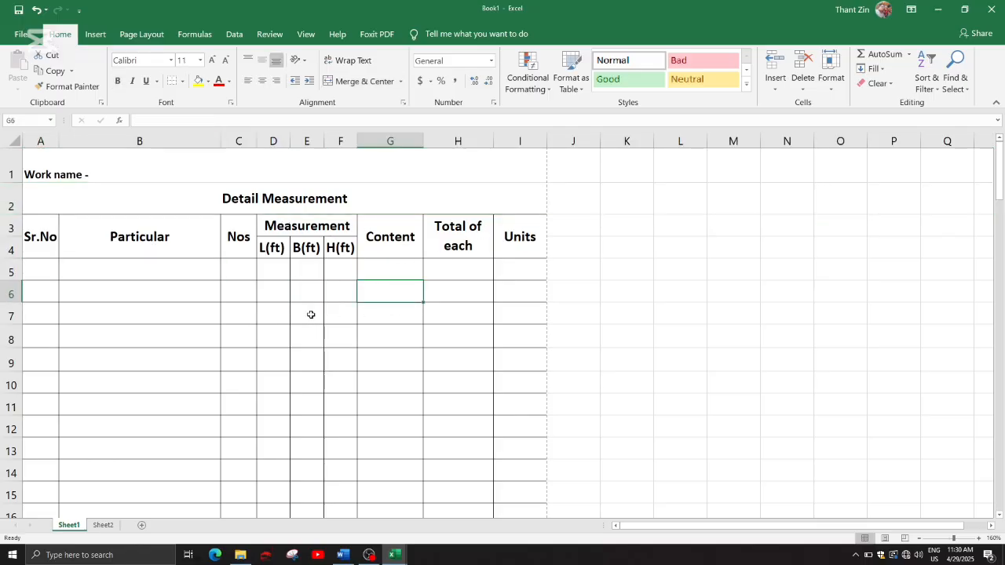
pyautogui.click(300, 320)
pyautogui.moveTo(309, 312); pyautogui.dragTo(376, 338)
pyautogui.moveTo(463, 333); pyautogui.dragTo(229, 329)
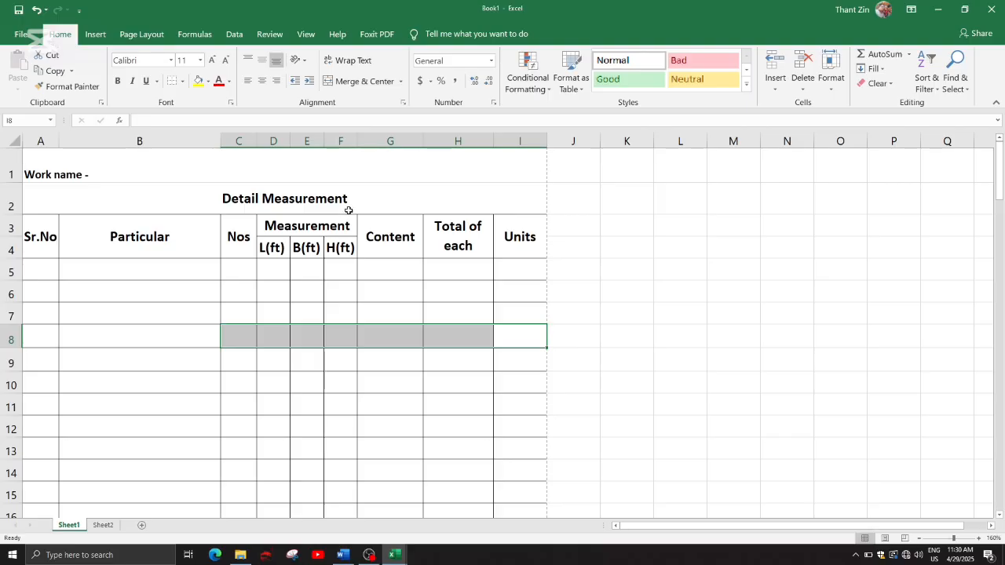
# Switch to the Pump House.xlsx workbook and examine the Builder's Estimate layout on the BE sheet, from its headings down to the Back Filling item.
pyautogui.click(394, 548)
pyautogui.click(367, 521)
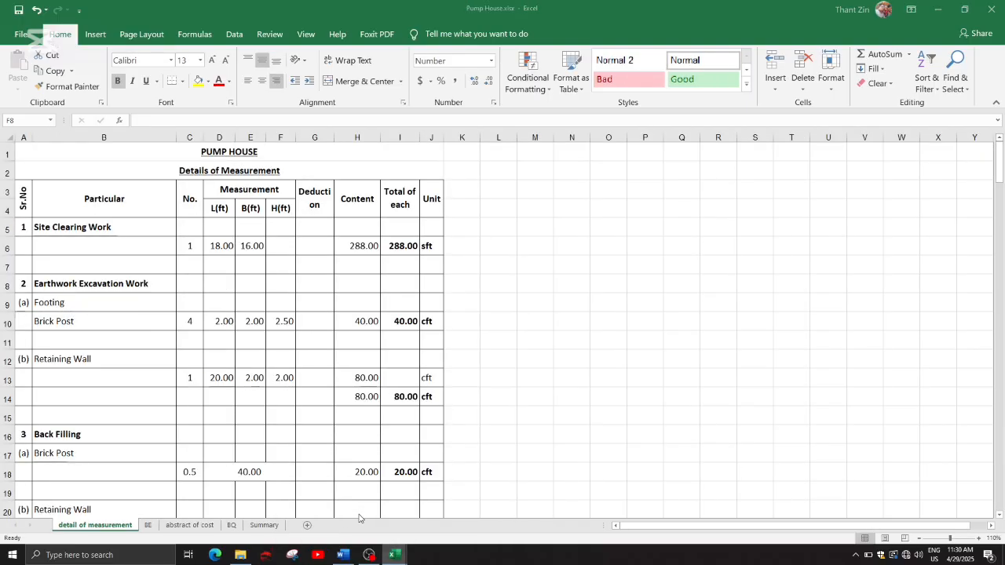
pyautogui.click(148, 525)
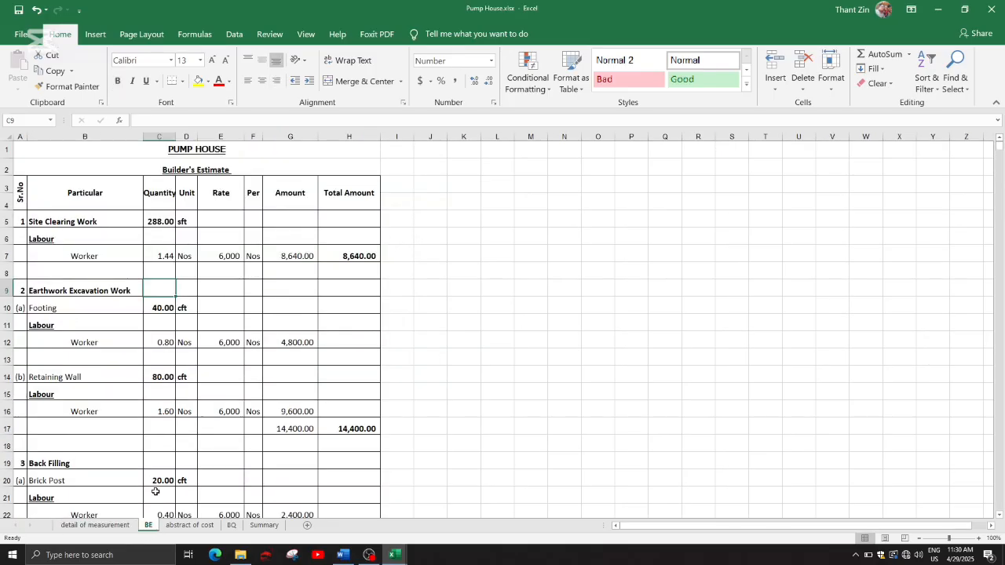
pyautogui.keyDown('ctrl'); pyautogui.scroll(3, 187, 222); pyautogui.keyUp('ctrl')
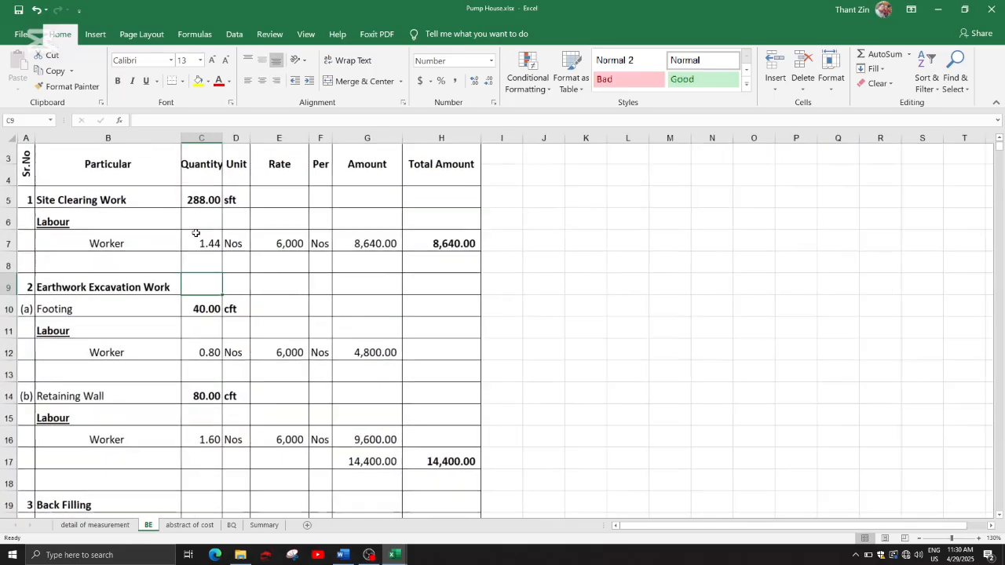
pyautogui.scroll(1, 218, 222)
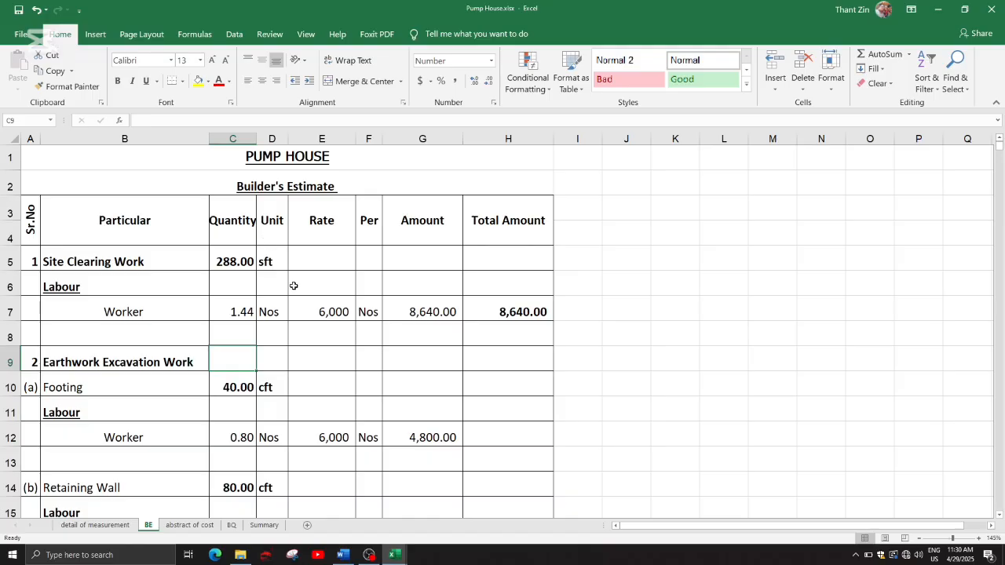
pyautogui.scroll(-1, 292, 282)
pyautogui.scroll(1, 292, 282)
pyautogui.scroll(-3, 318, 312)
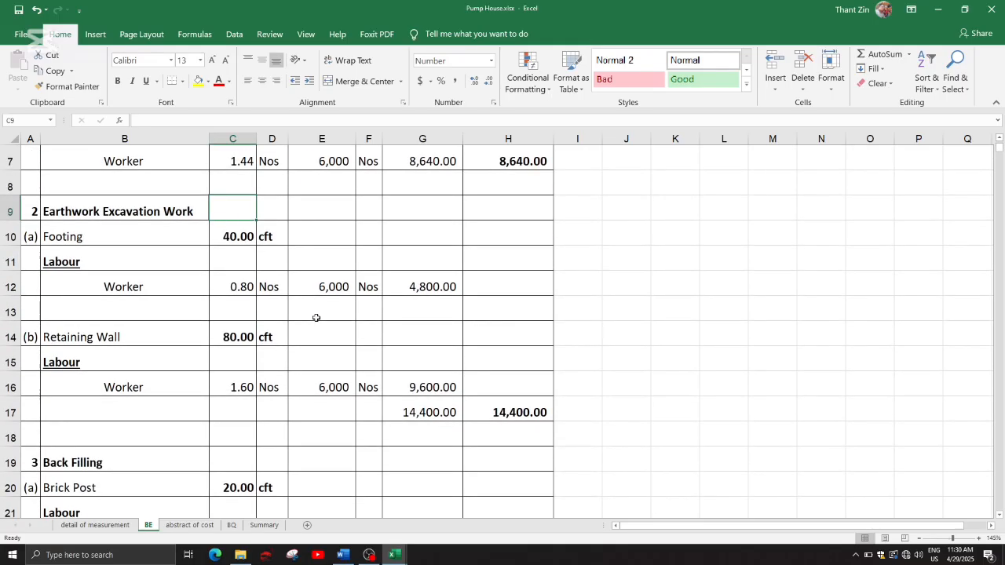
pyautogui.scroll(3, 317, 314)
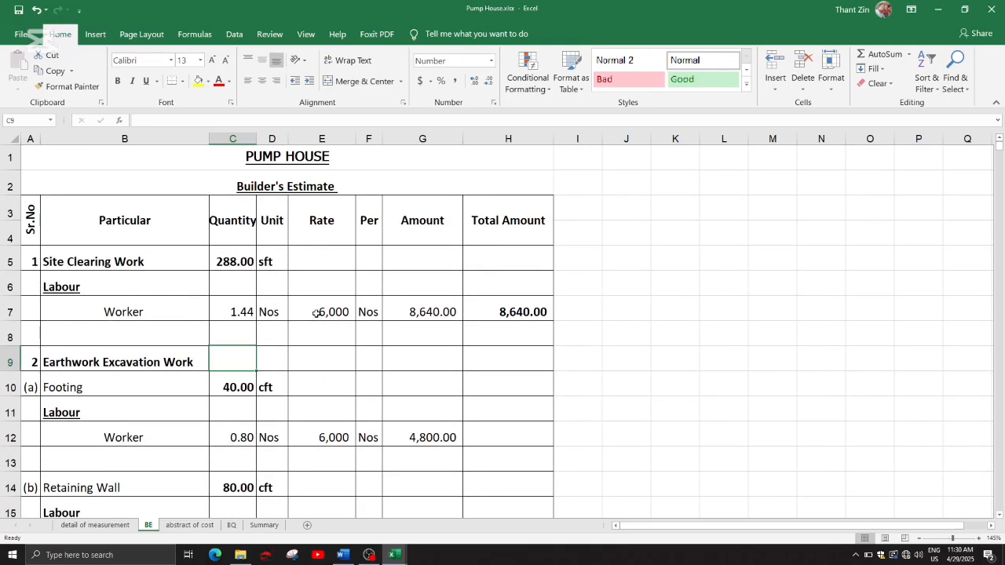
pyautogui.click(419, 266)
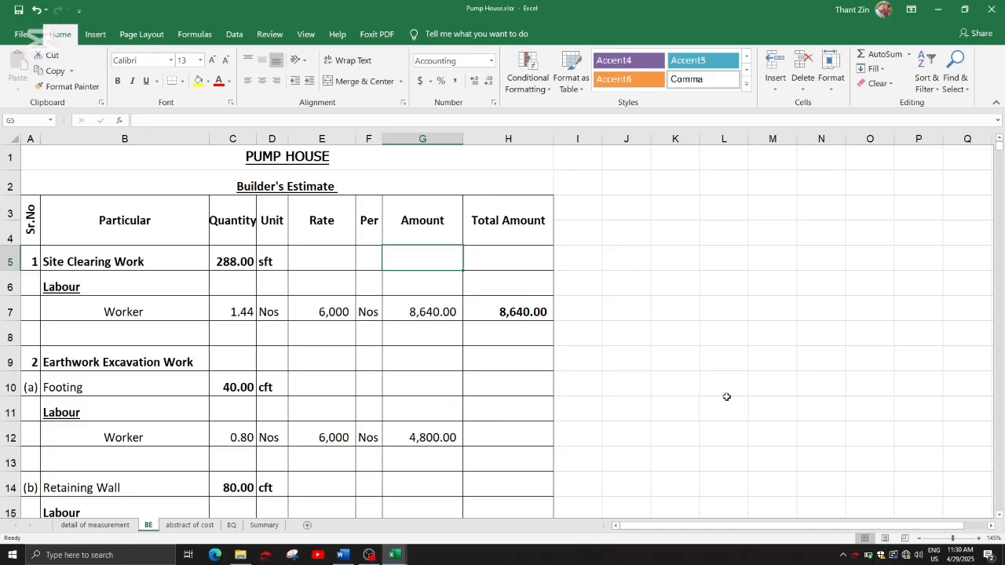
pyautogui.click(869, 556)
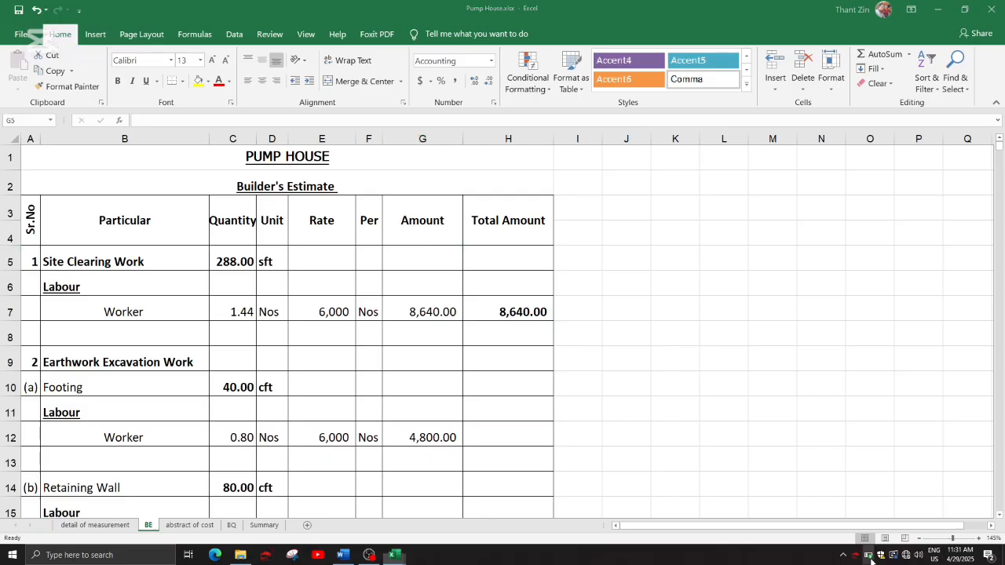
pyautogui.click(519, 532)
pyautogui.click(369, 555)
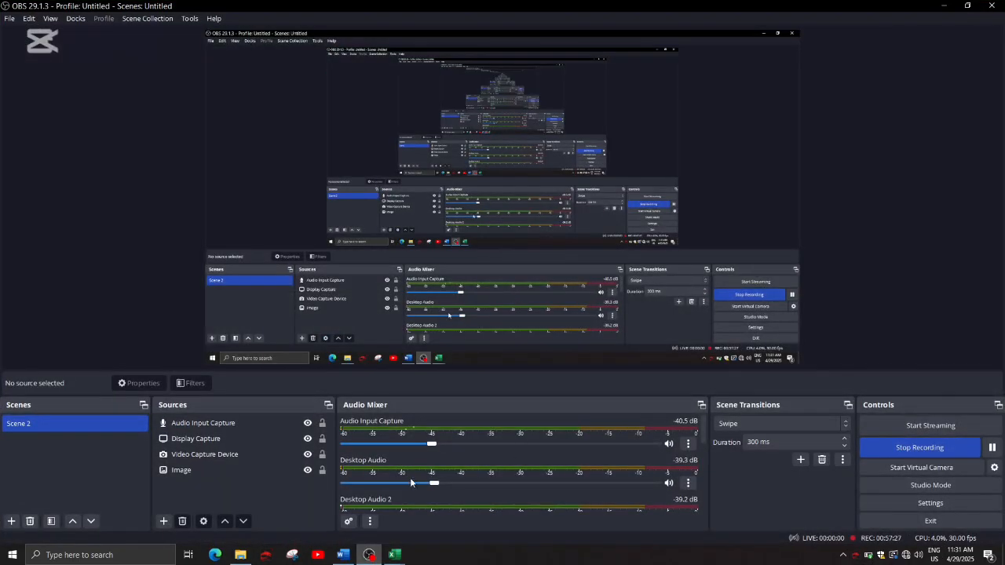
pyautogui.click(965, 447)
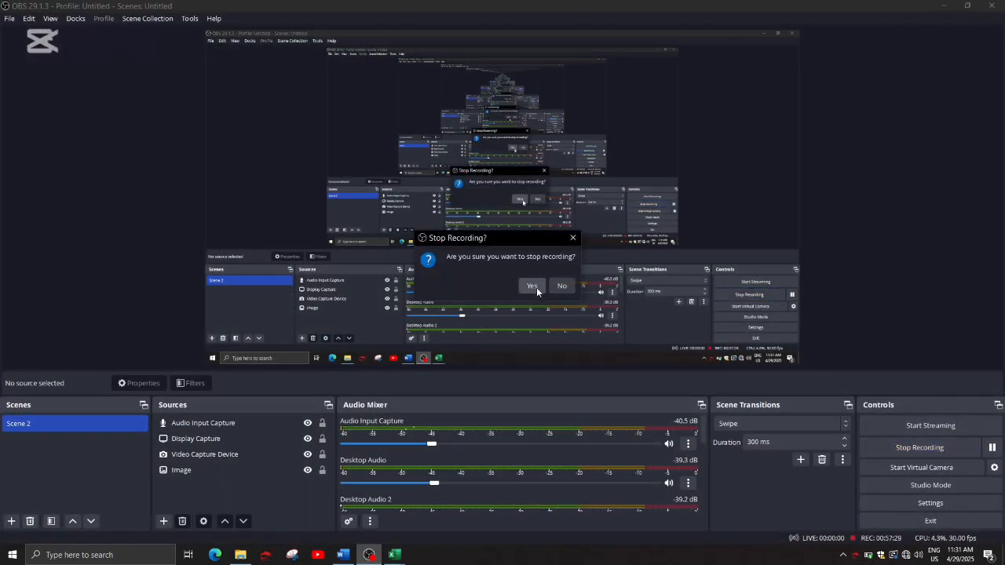